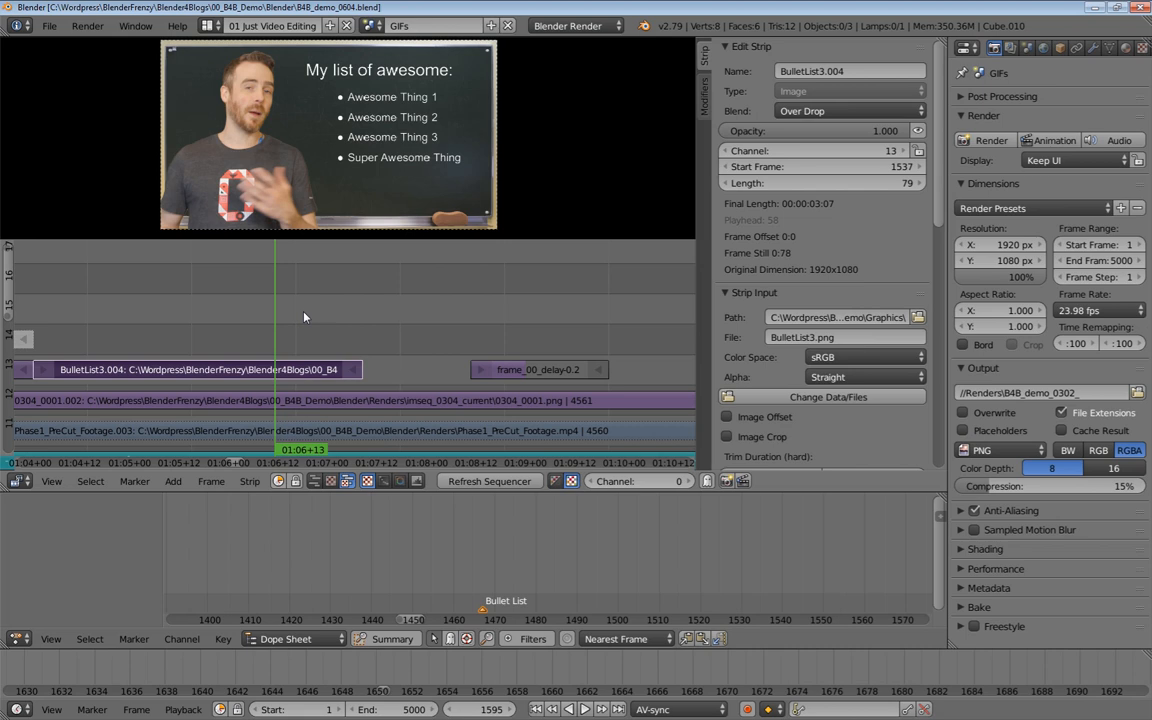
Add 04_Text_02_wipe_in.png as an image strip starting at frame 1595 above the bullet list strip
{"action": "key", "text": "shift+a"}
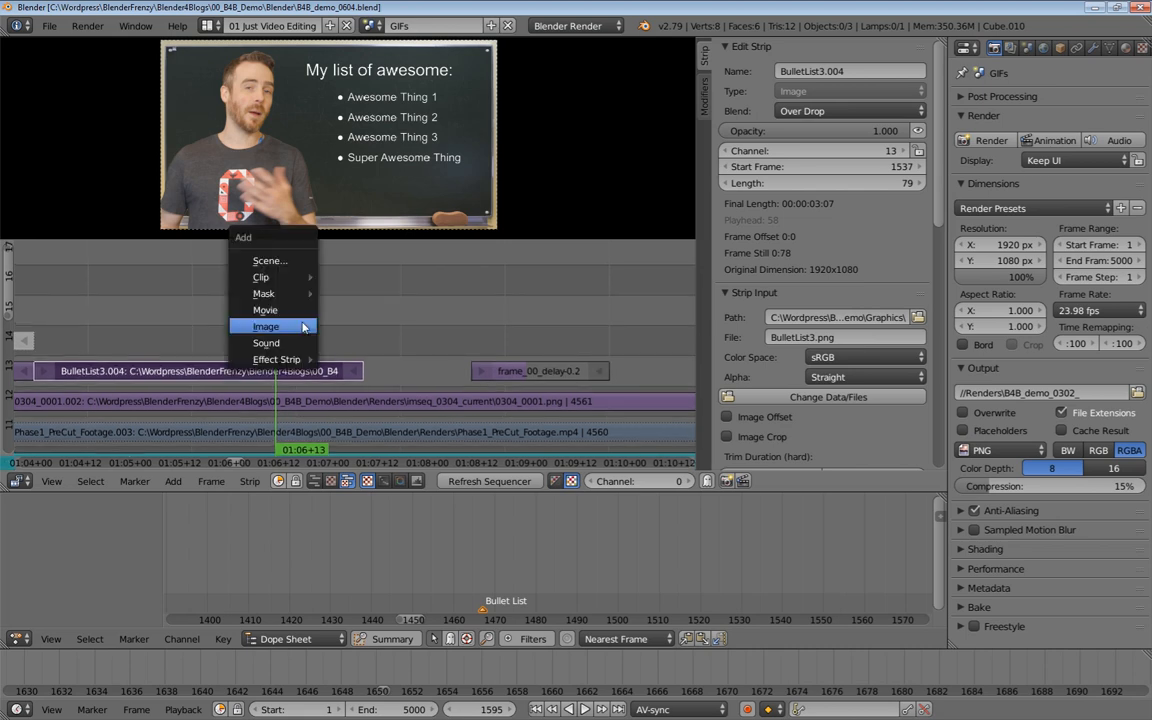
{"action": "left_click", "coordinate": [281, 327]}
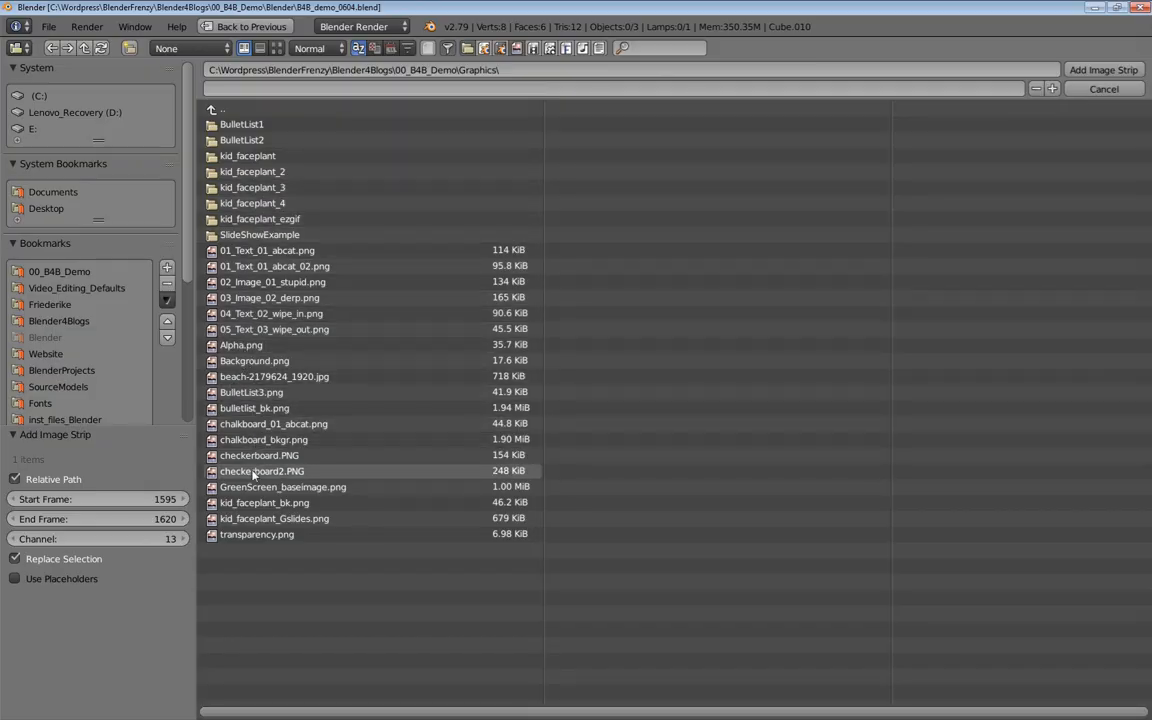
{"action": "left_click", "coordinate": [276, 48]}
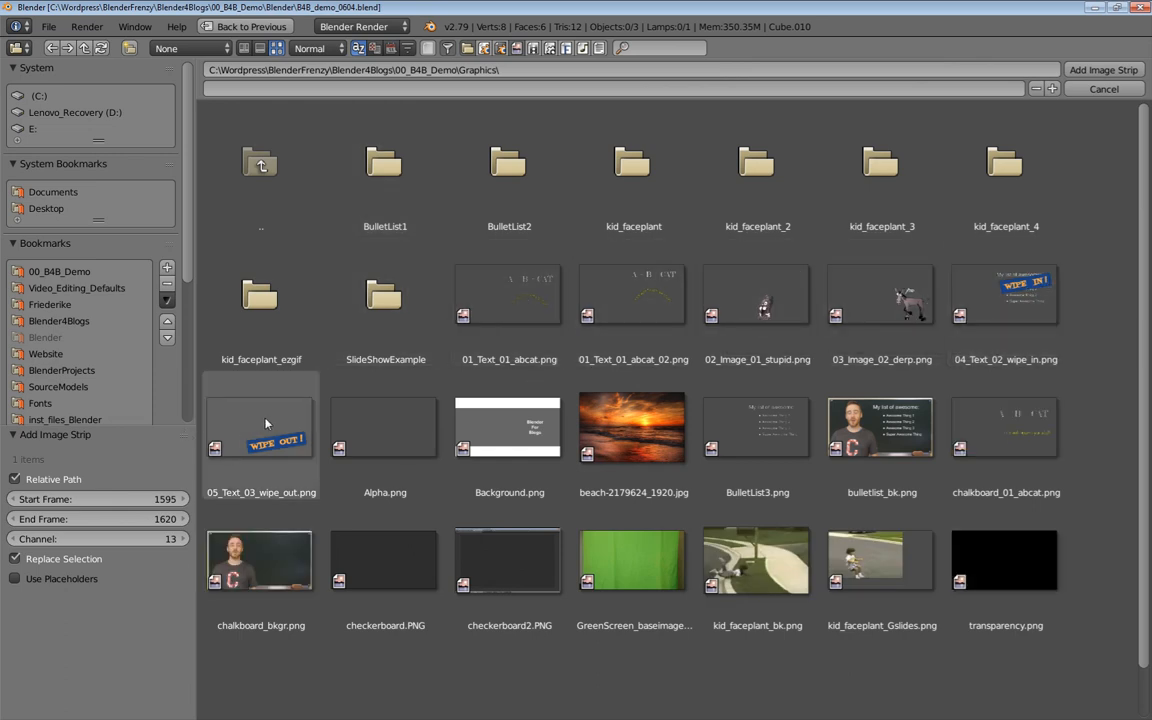
{"action": "double_click", "coordinate": [1018, 308]}
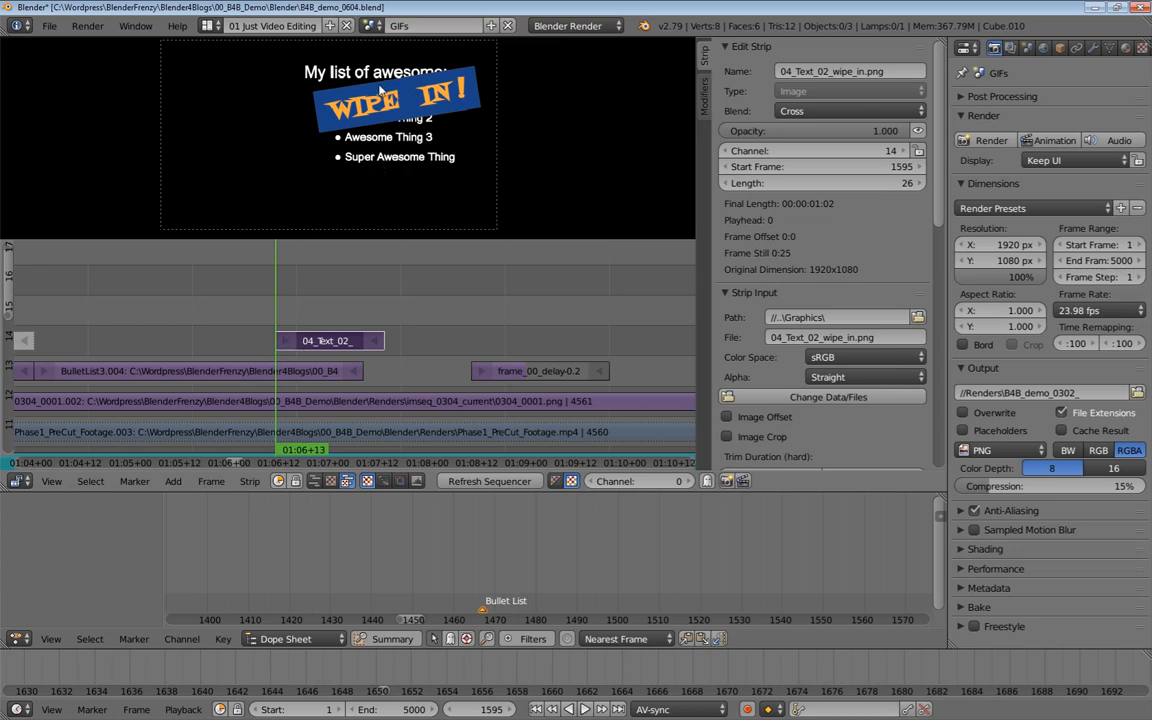
{"action": "left_click_drag", "start_coordinate": [391, 190], "coordinate": [420, 191]}
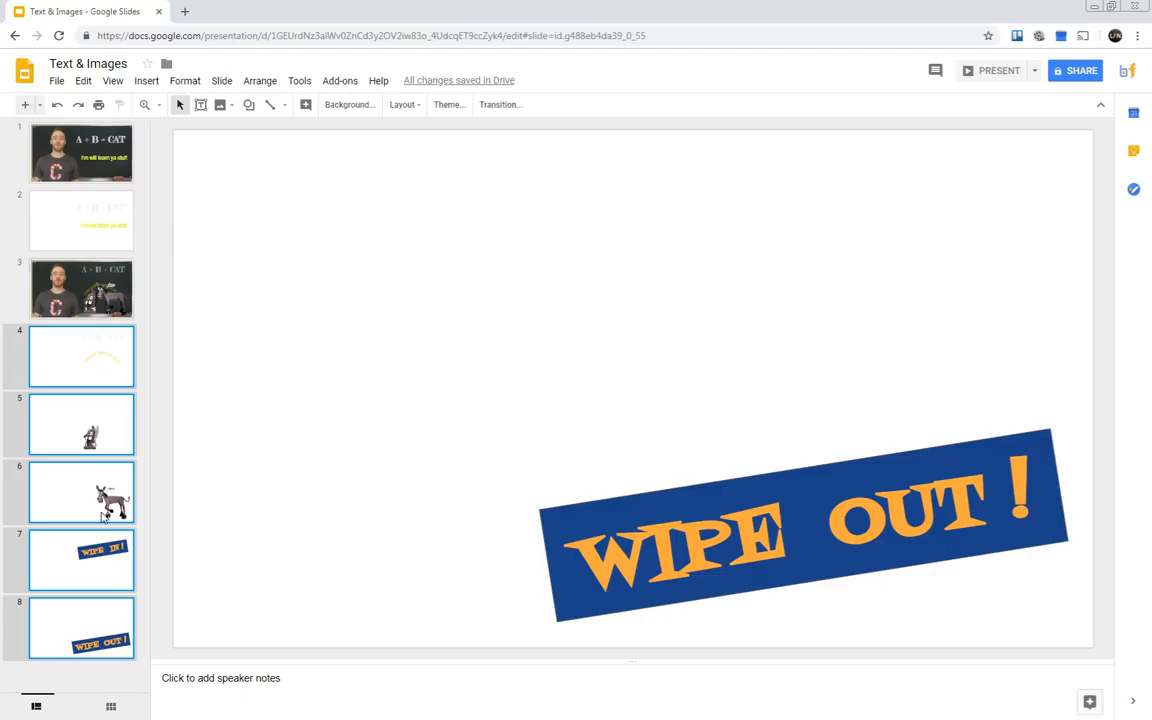
Switch to Google Slides and delete the stray full-slide bullet list image from the WIPE IN! slide
{"action": "key", "text": "Up"}
{"action": "left_click", "coordinate": [740, 474]}
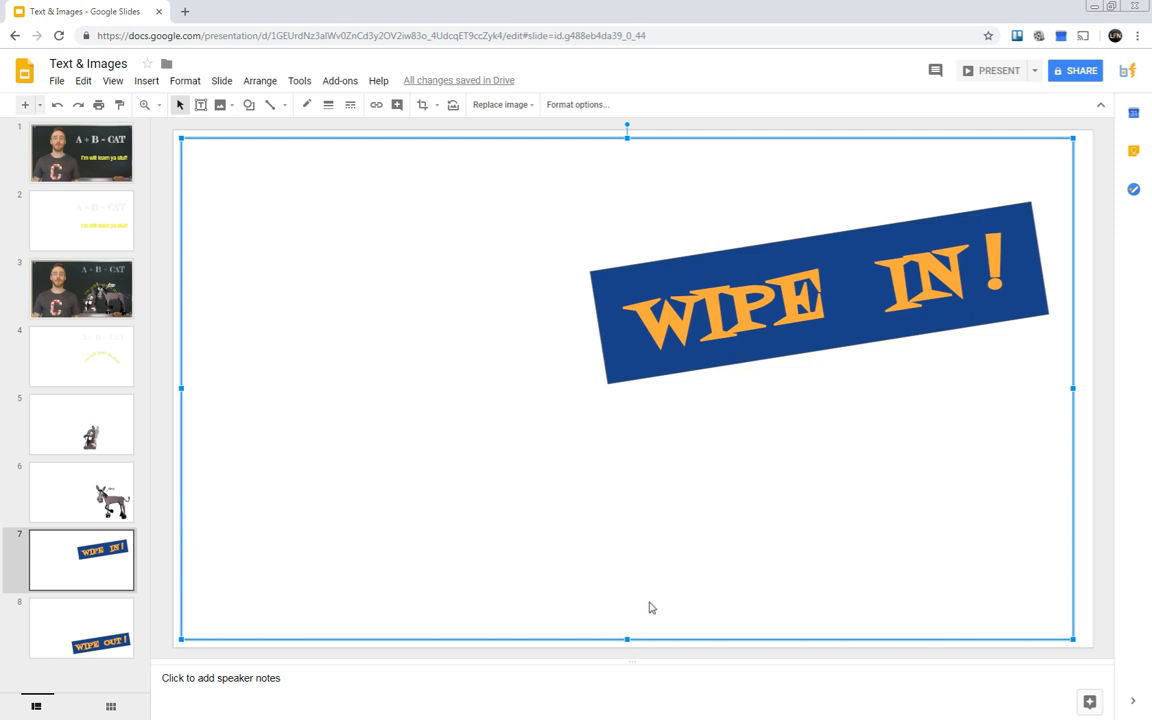
{"action": "left_click_drag", "start_coordinate": [686, 432], "coordinate": [623, 434]}
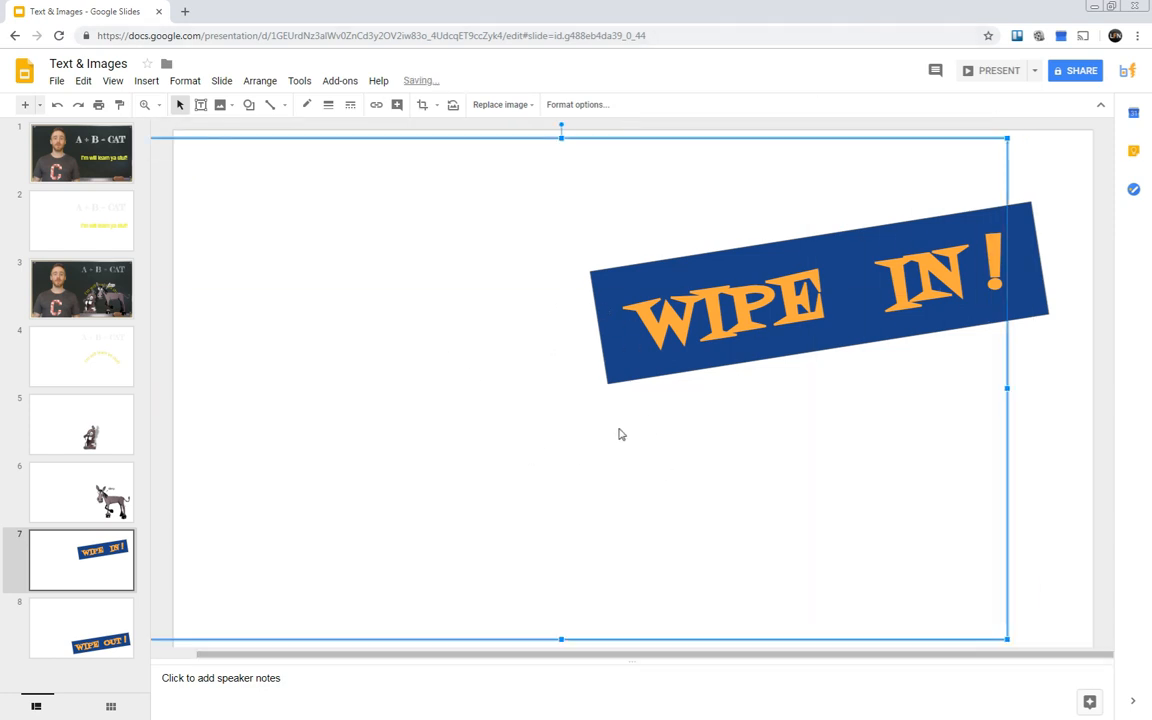
{"action": "key", "text": "Escape"}
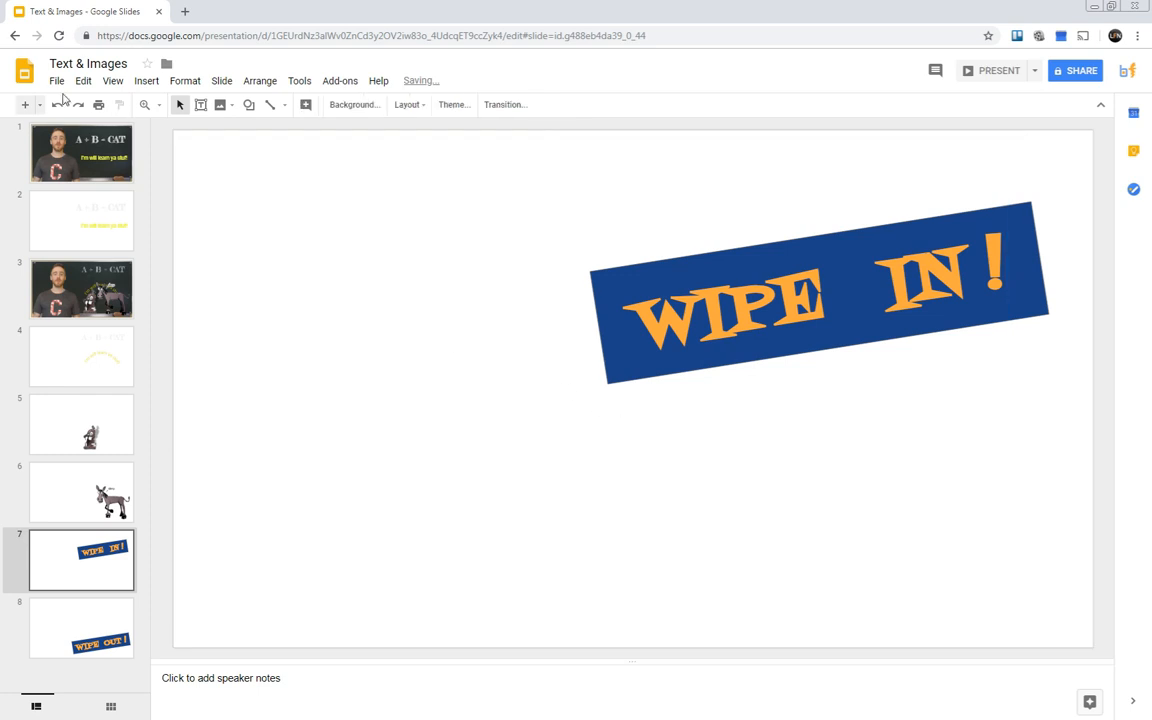
Download the WIPE IN! slide as a PNG image, overwriting 04_Text_02_wipe_in.png in the Graphics folder
{"action": "left_click", "coordinate": [57, 81]}
{"action": "mouse_move", "coordinate": [136, 216]}
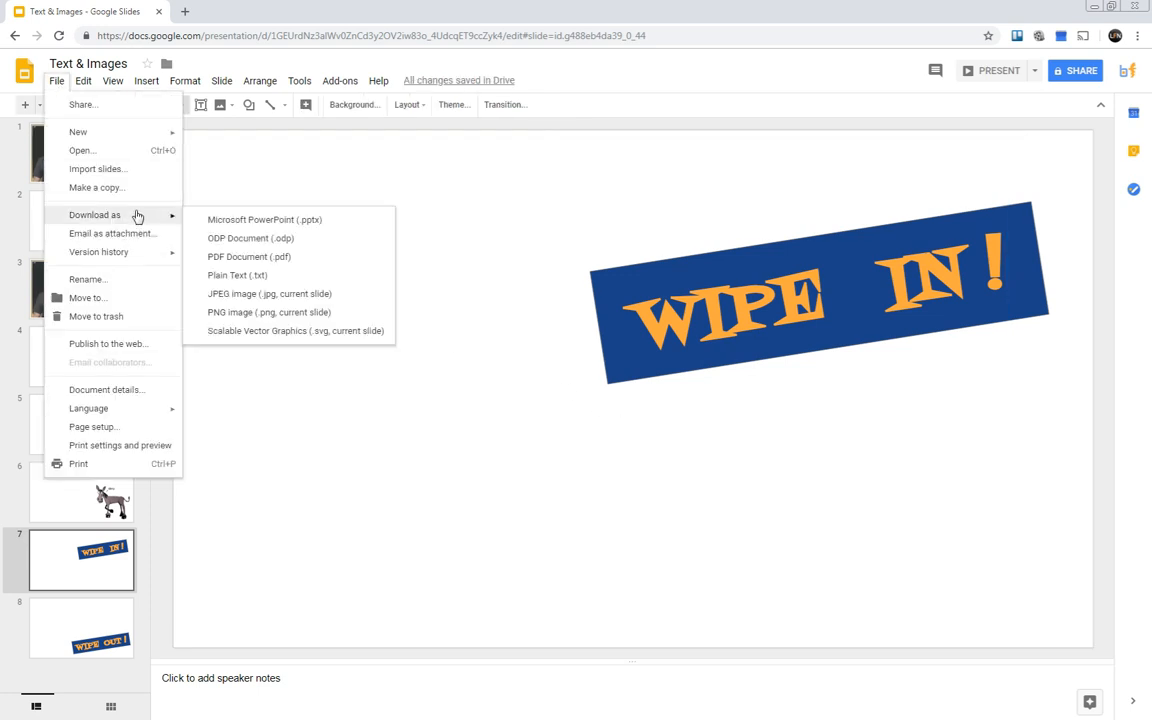
{"action": "left_click", "coordinate": [238, 311]}
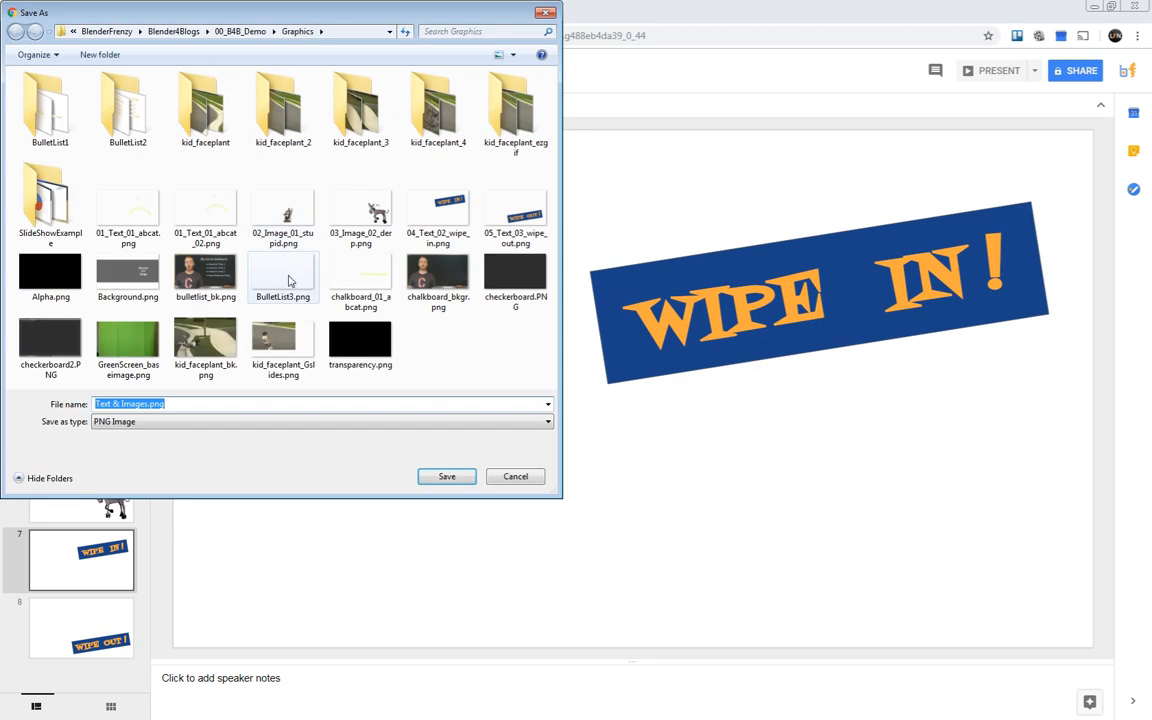
{"action": "left_click", "coordinate": [438, 210]}
{"action": "left_click", "coordinate": [445, 477]}
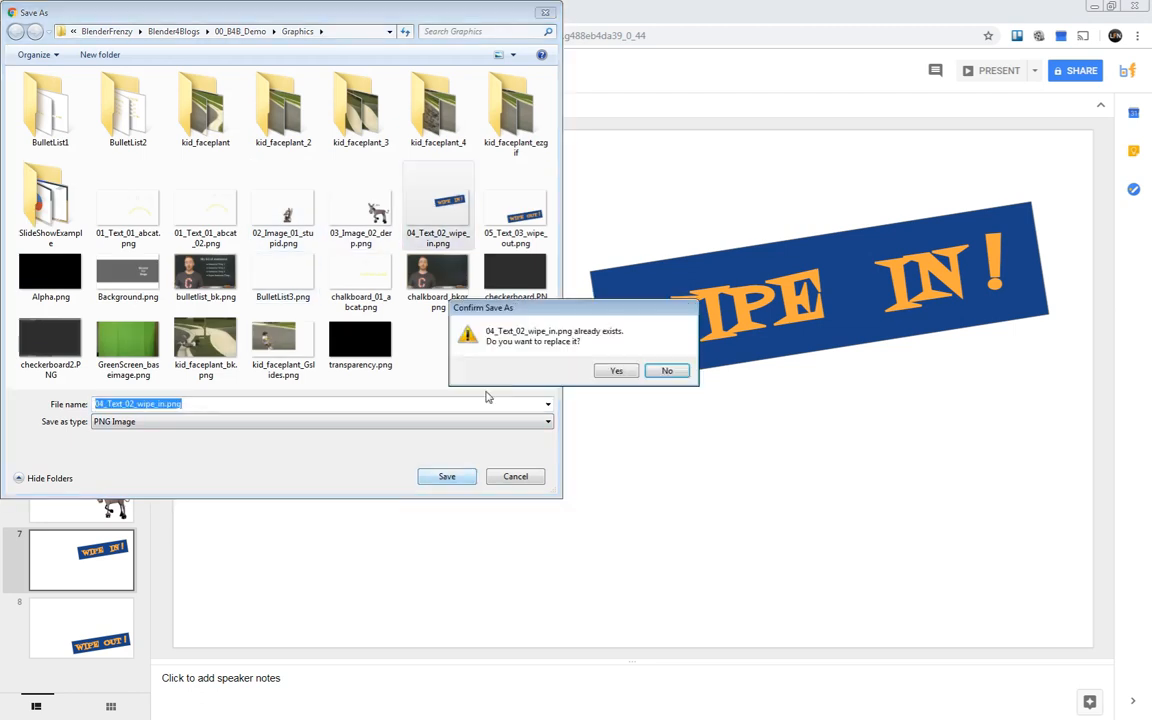
{"action": "left_click", "coordinate": [616, 371]}
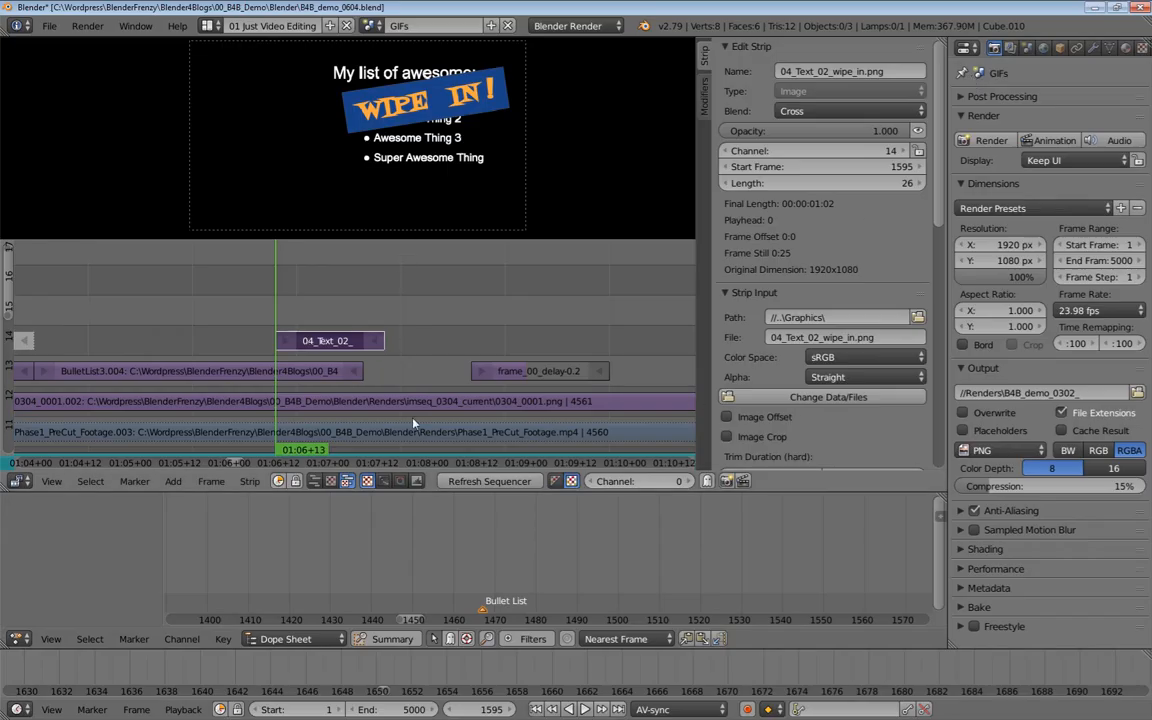
Switch back to Blender, refresh the sequencer and set the wipe-in image strip's blend mode to Over Drop
{"action": "left_click", "coordinate": [468, 481]}
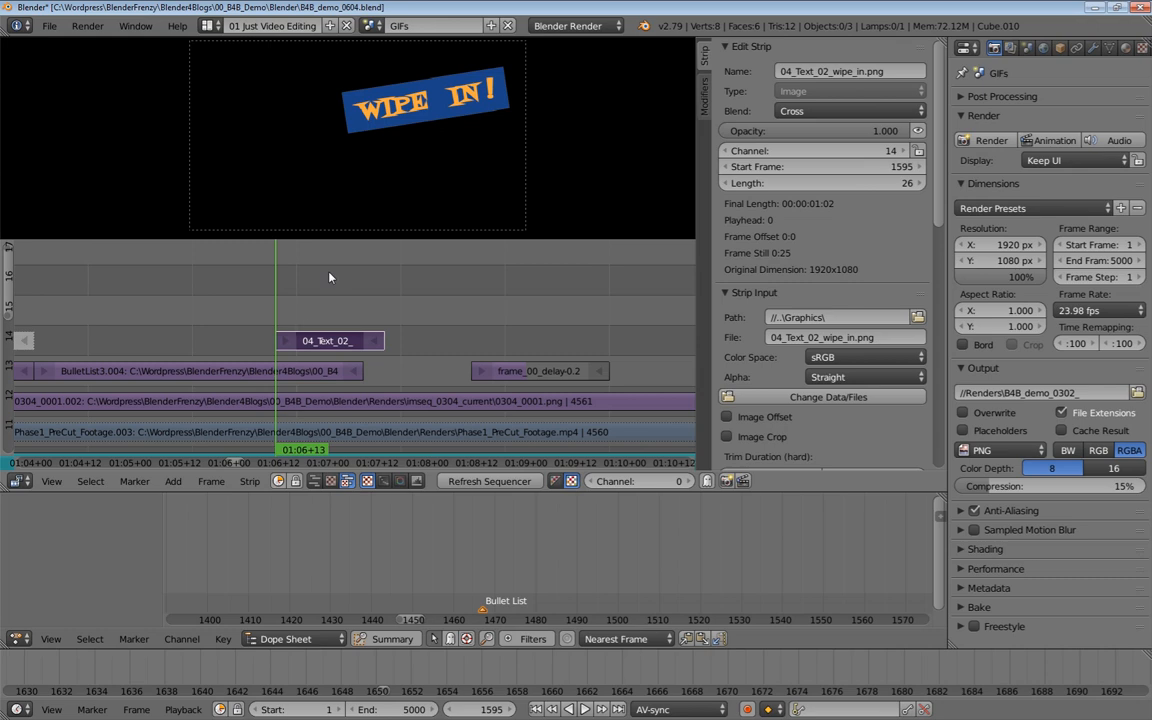
{"action": "left_click_drag", "start_coordinate": [330, 277], "coordinate": [377, 294]}
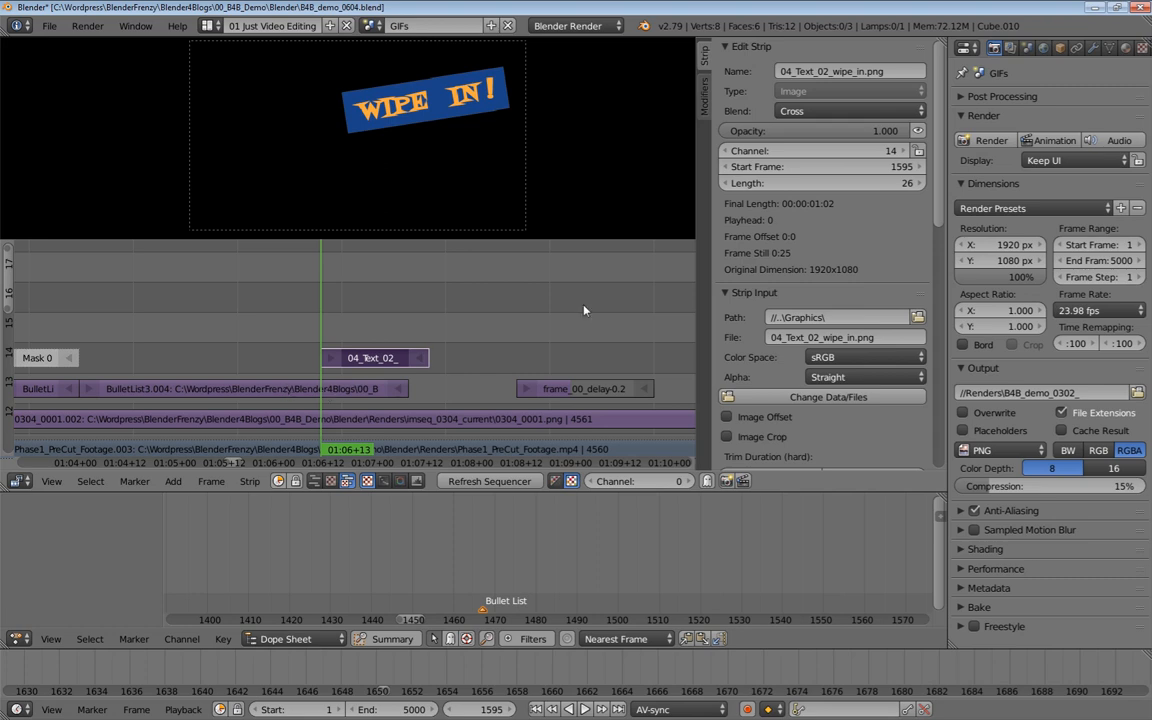
{"action": "left_click", "coordinate": [800, 111]}
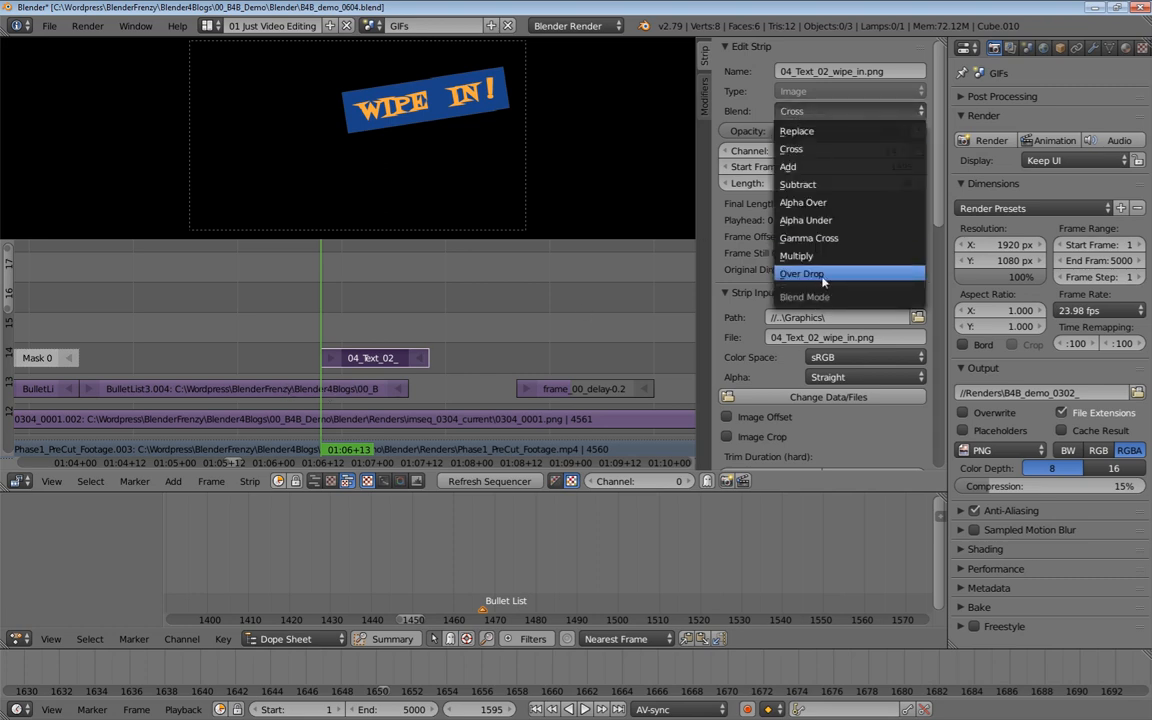
{"action": "key", "text": "Return"}
Play back the timeline around the start of the wipe-in image strip to preview its appearance
{"action": "left_click_drag", "start_coordinate": [320, 324], "coordinate": [297, 314]}
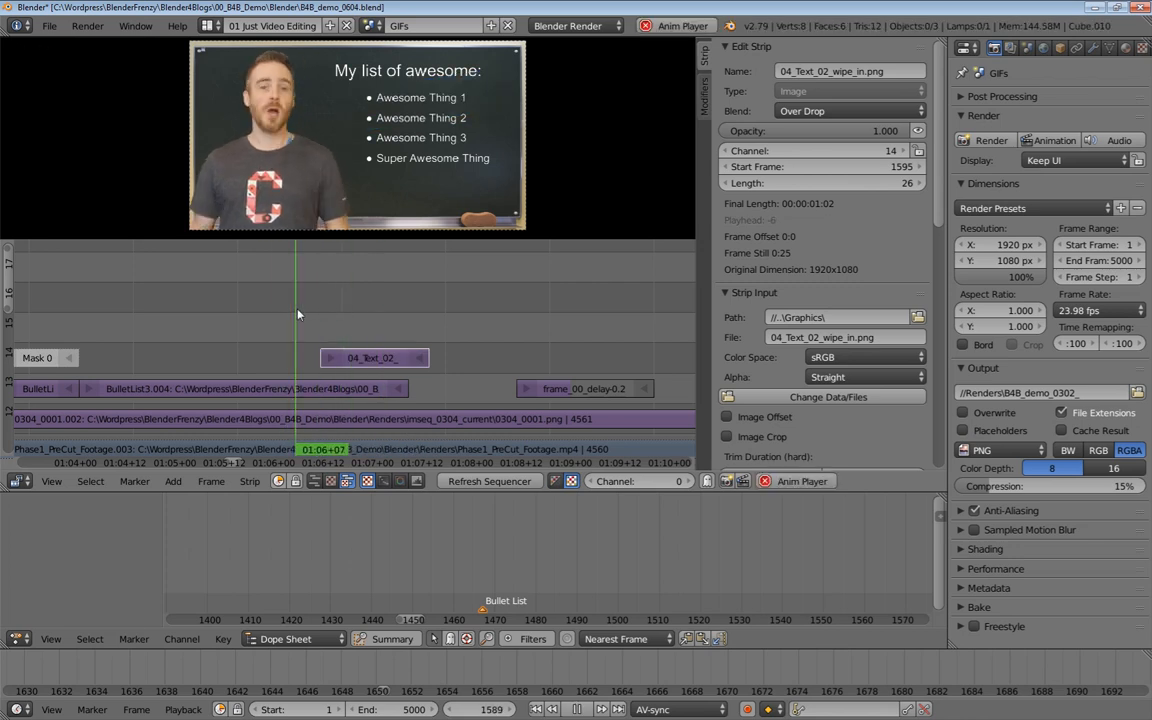
{"action": "key", "text": "alt+a"}
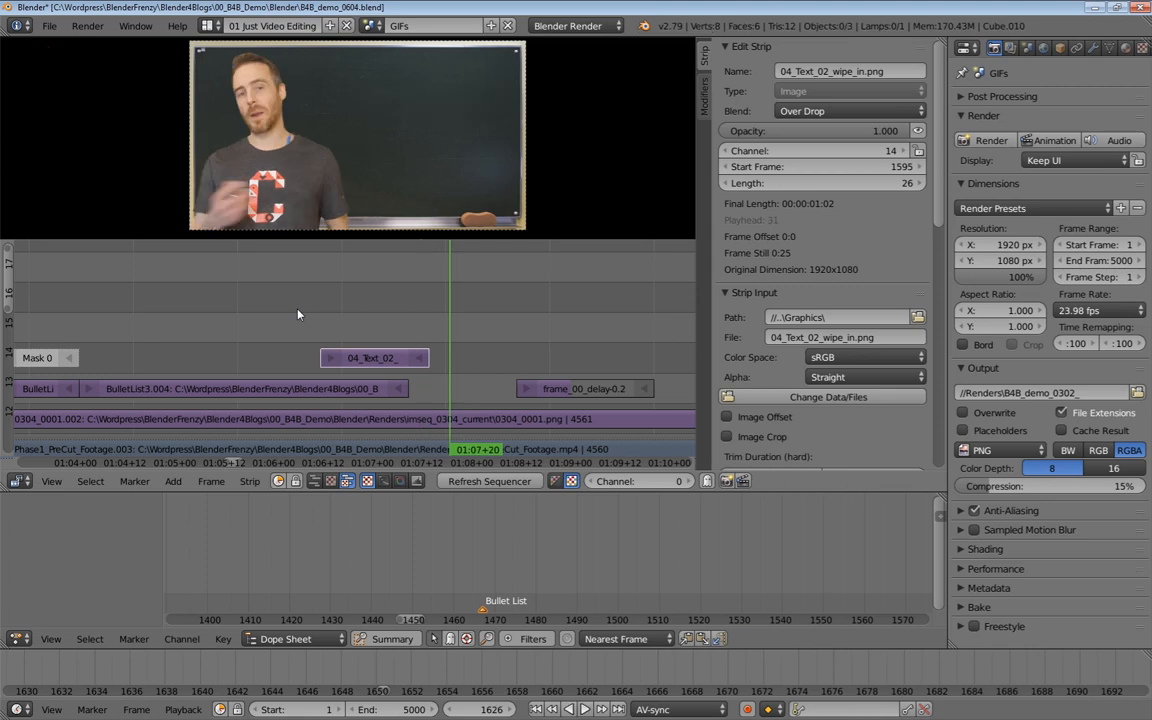
{"action": "left_click_drag", "start_coordinate": [324, 321], "coordinate": [320, 327]}
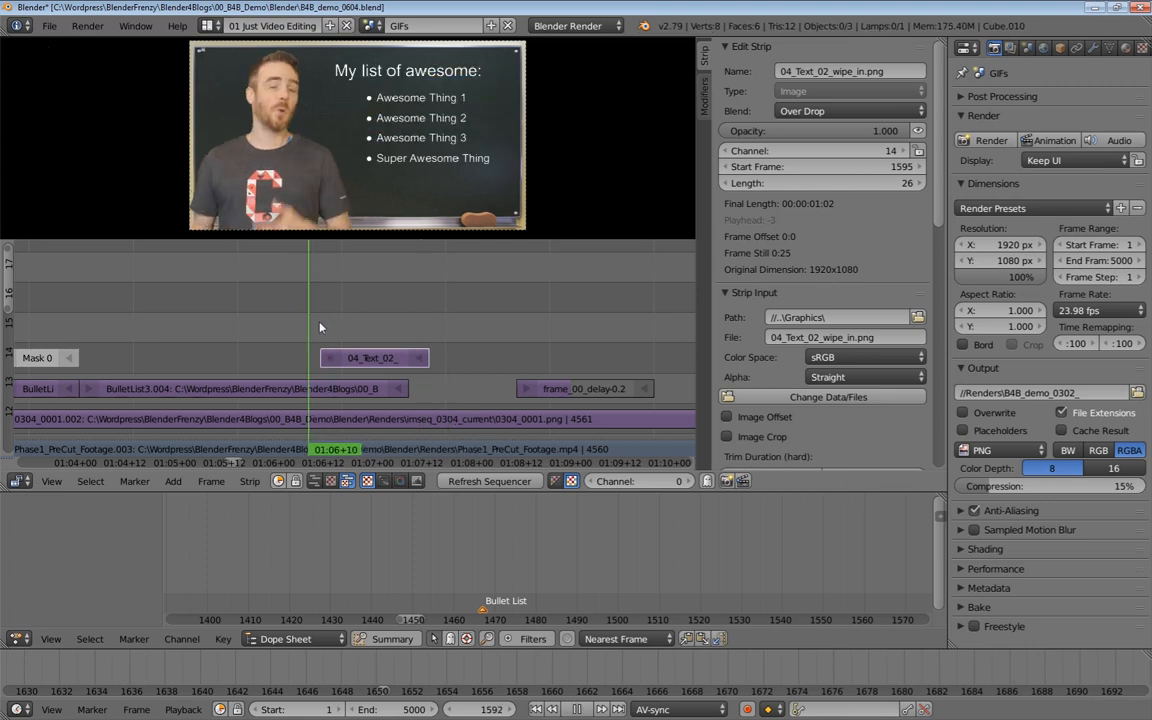
{"action": "key", "text": "alt+a"}
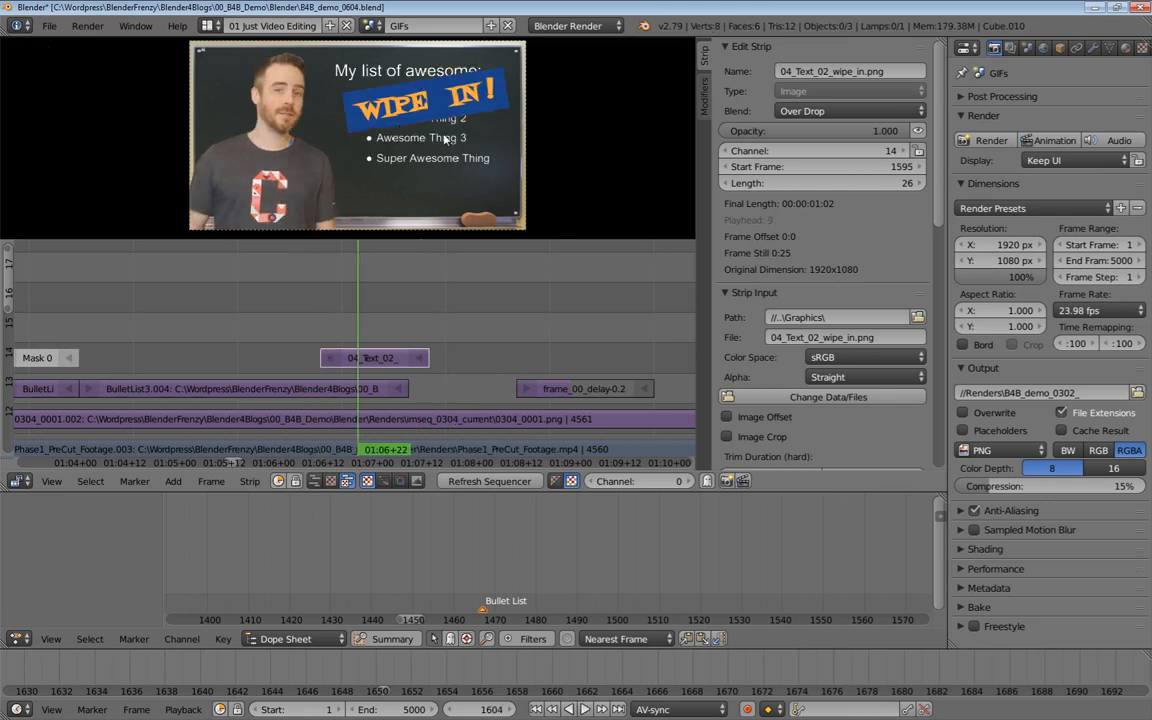
{"action": "left_click_drag", "start_coordinate": [332, 321], "coordinate": [310, 321]}
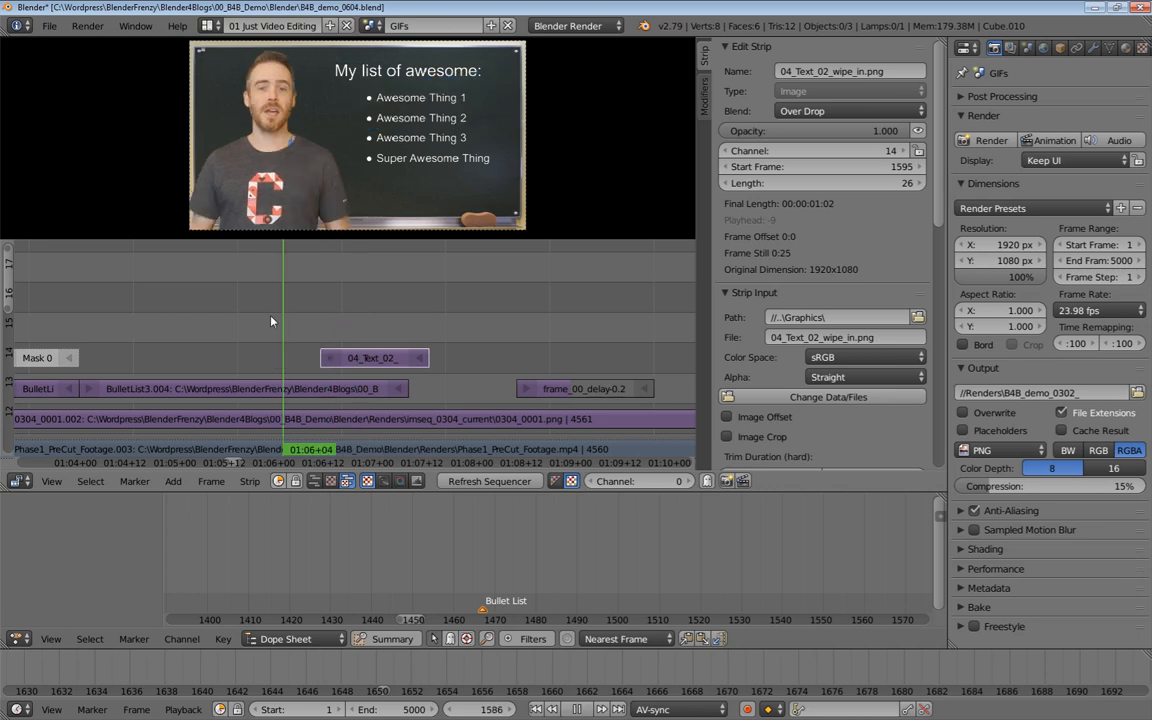
Play the existing Wipe transition between the footage clips near 22 seconds and select it to examine its settings
{"action": "scroll", "coordinate": [380, 321], "scroll_direction": "left", "scroll_amount": 3}
{"action": "scroll", "coordinate": [439, 322], "scroll_direction": "down", "scroll_amount": 15}
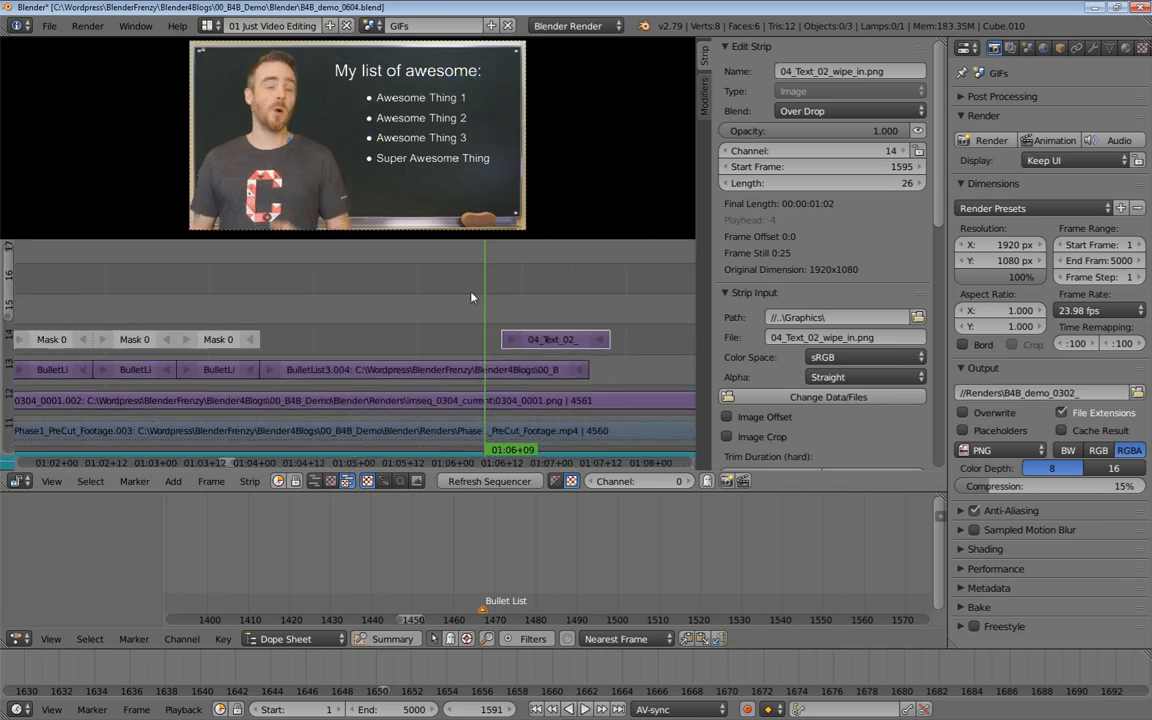
{"action": "scroll", "coordinate": [339, 326], "scroll_direction": "up", "scroll_amount": 10}
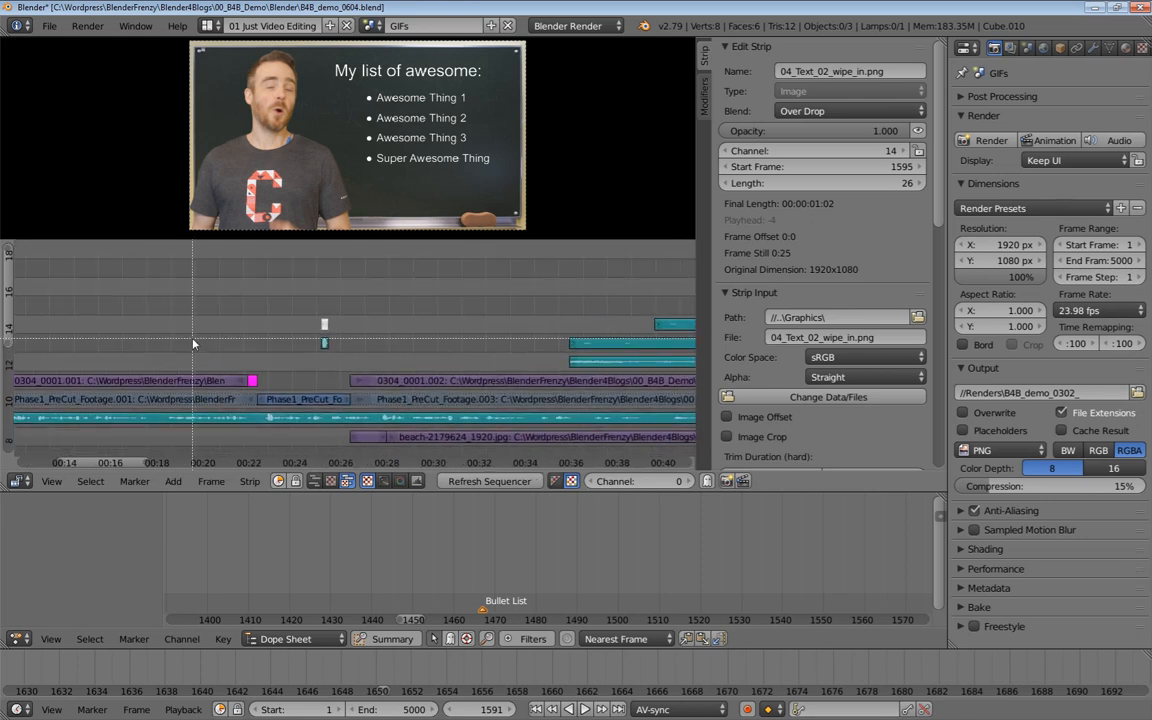
{"action": "scroll", "coordinate": [240, 330], "scroll_direction": "up", "scroll_amount": 8}
{"action": "left_click", "coordinate": [314, 279]}
{"action": "key", "text": "alt+a"}
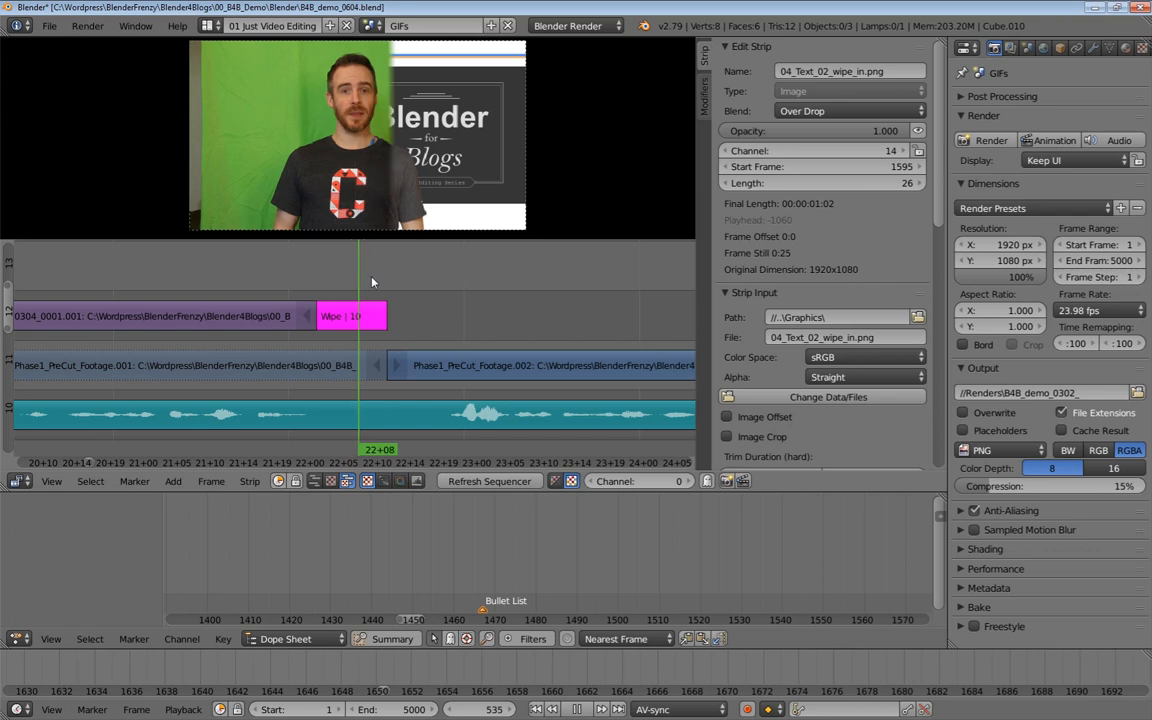
{"action": "left_click", "coordinate": [404, 276]}
{"action": "right_click", "coordinate": [350, 316]}
Add a Color effect strip at frame 1590, just before the wipe-in image strip
{"action": "scroll", "coordinate": [307, 304], "scroll_direction": "down", "scroll_amount": 8}
{"action": "scroll", "coordinate": [307, 304], "scroll_direction": "right", "scroll_amount": 10}
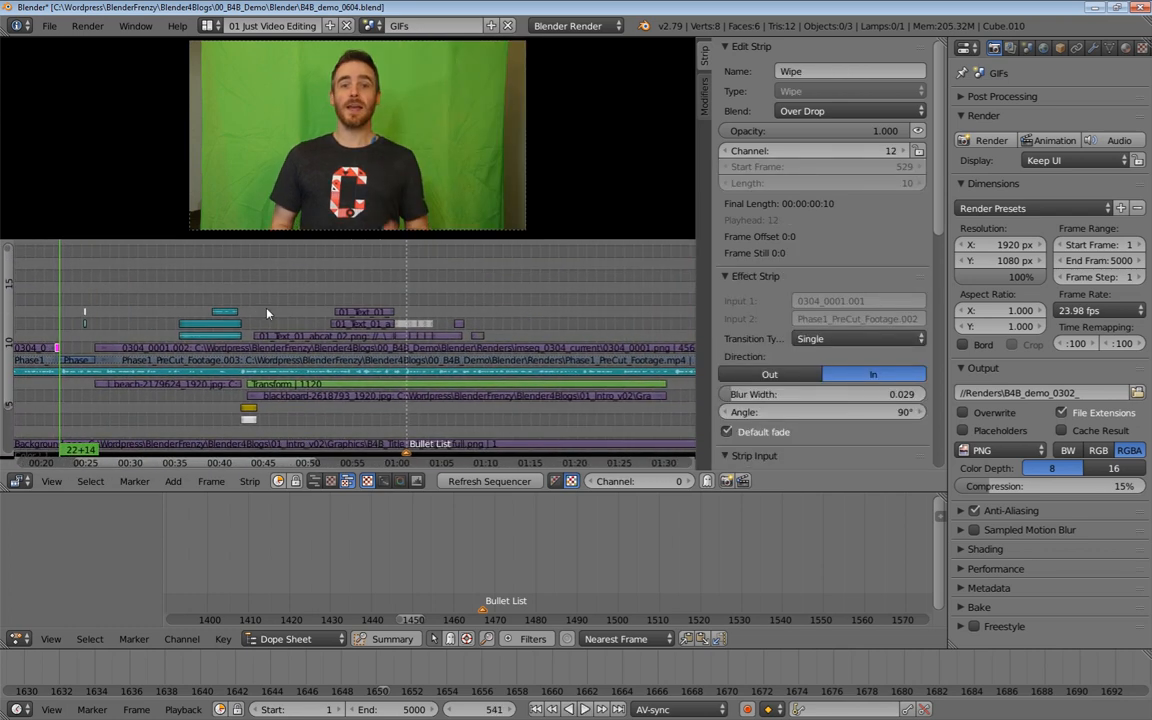
{"action": "scroll", "coordinate": [447, 325], "scroll_direction": "up", "scroll_amount": 8}
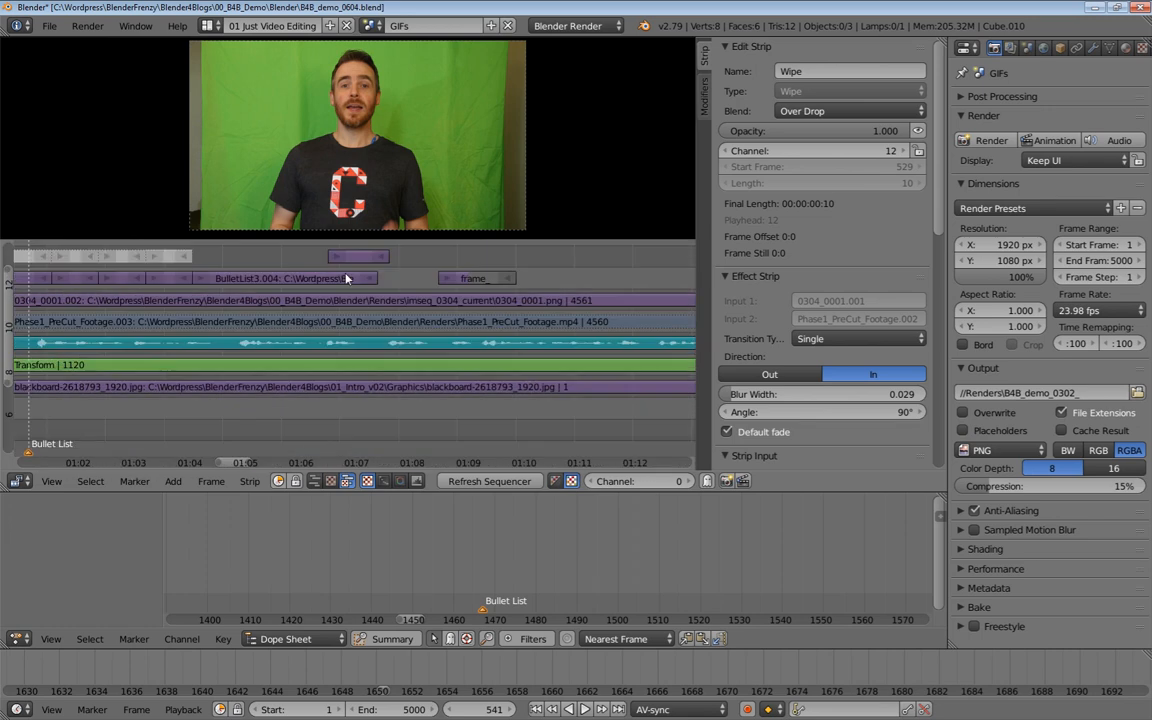
{"action": "scroll", "coordinate": [339, 315], "scroll_direction": "up", "scroll_amount": 3}
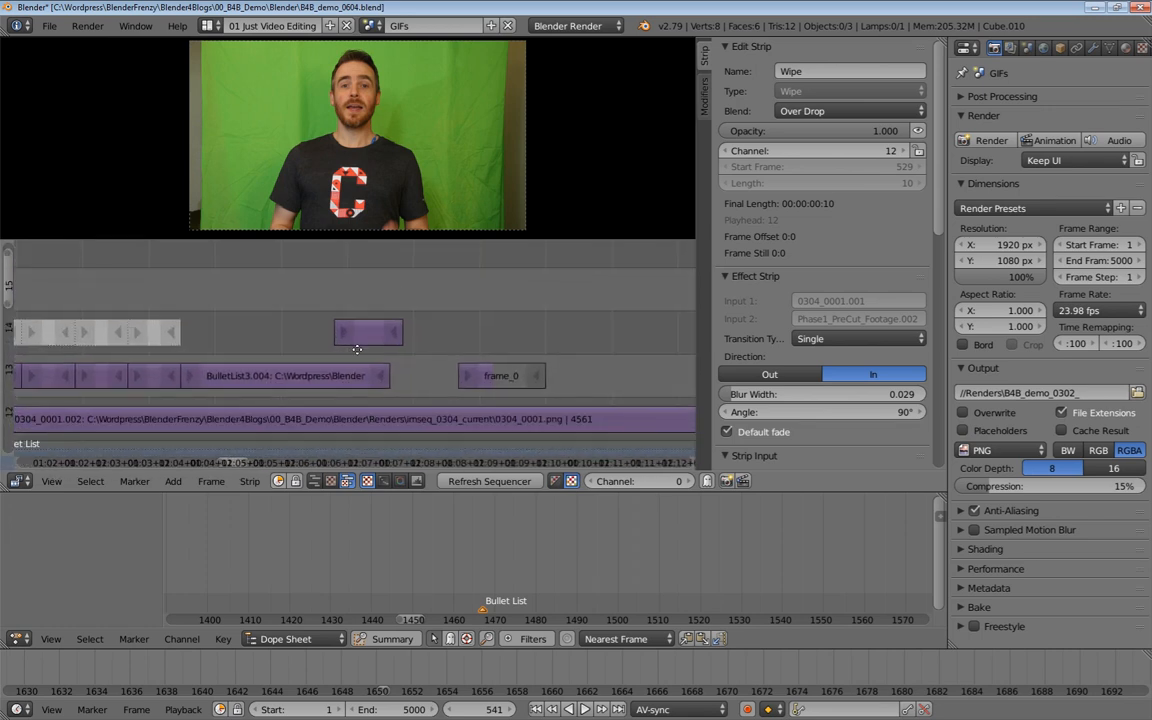
{"action": "left_click", "coordinate": [332, 279]}
{"action": "key", "text": "alt+a"}
{"action": "key", "text": "Escape"}
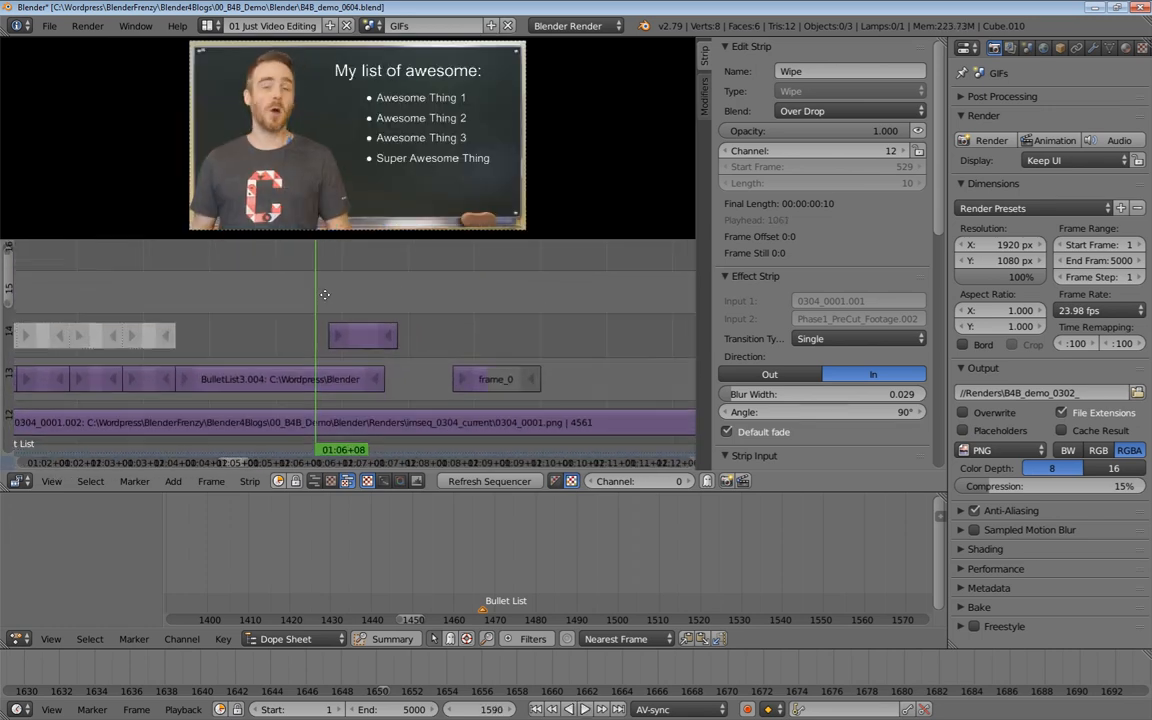
{"action": "key", "text": "shift+a"}
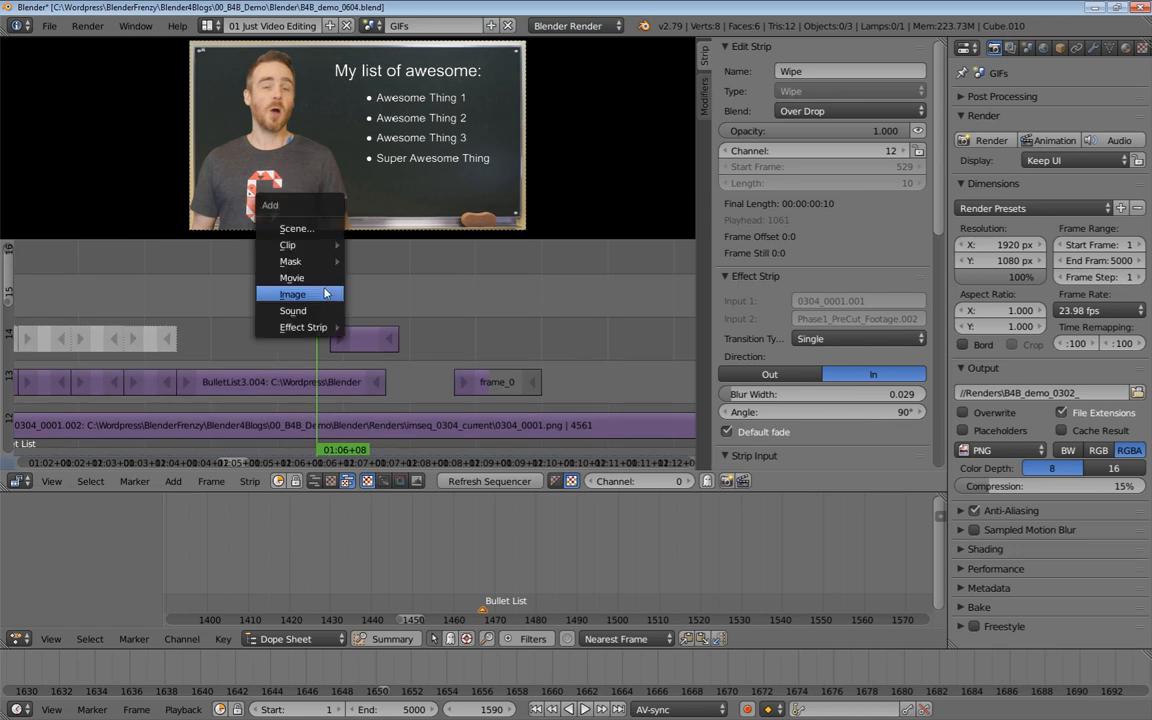
{"action": "mouse_move", "coordinate": [309, 329]}
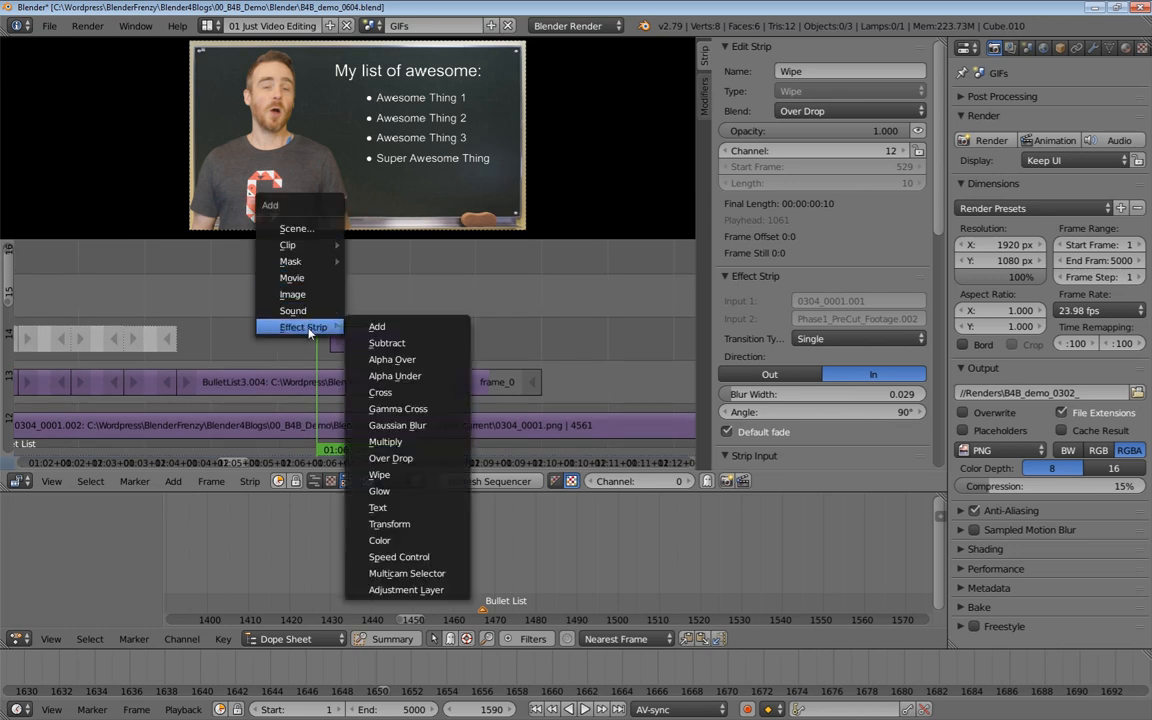
{"action": "left_click", "coordinate": [380, 540]}
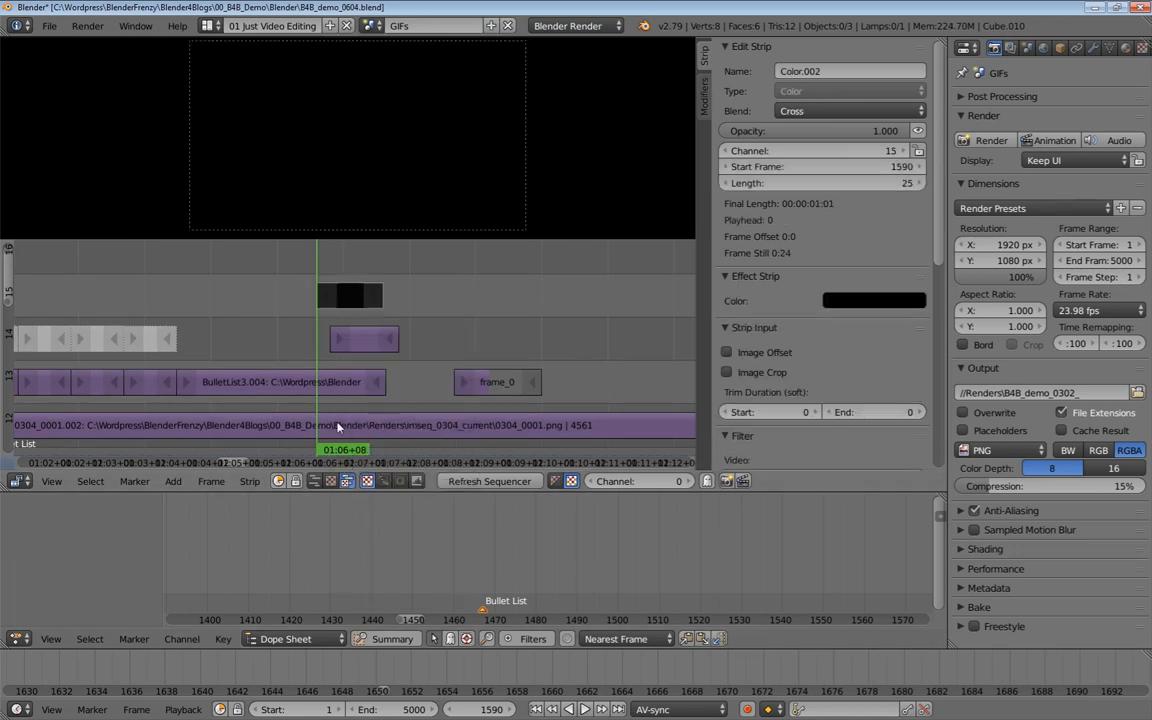
Set the Color strip's blend mode to Over Drop and move it to channel 14, starting at frame 1559
{"action": "left_click", "coordinate": [322, 312]}
{"action": "left_click", "coordinate": [877, 111]}
{"action": "left_click", "coordinate": [801, 273]}
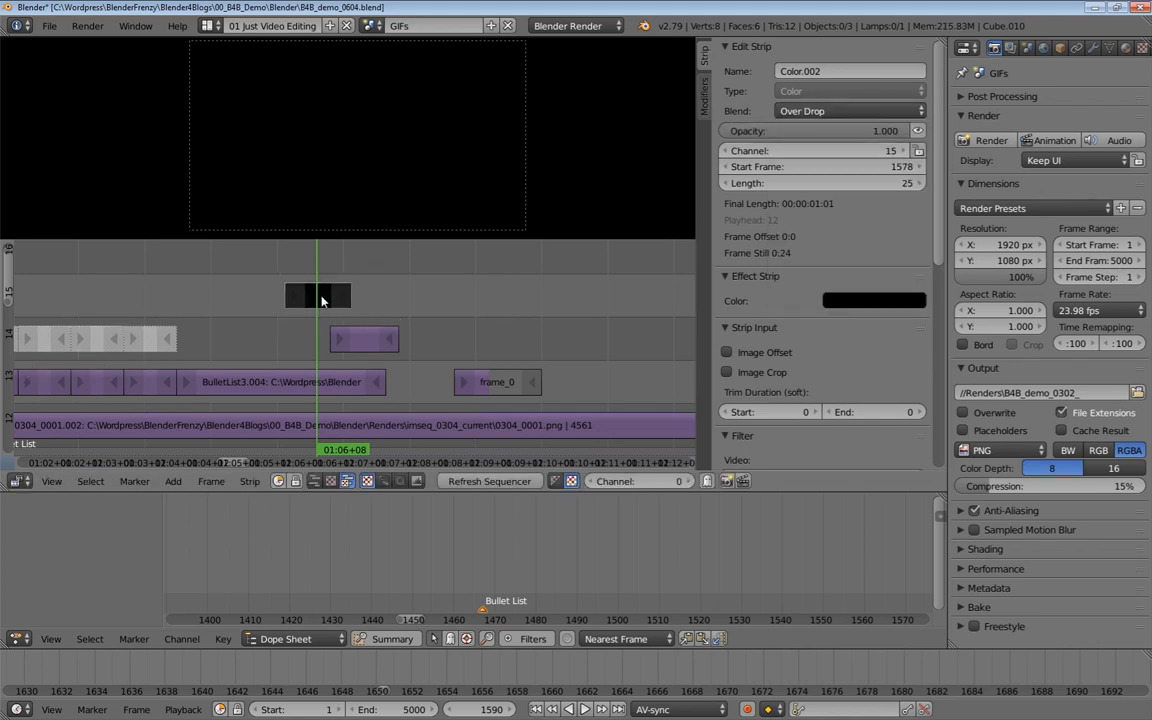
{"action": "key", "text": "g"}
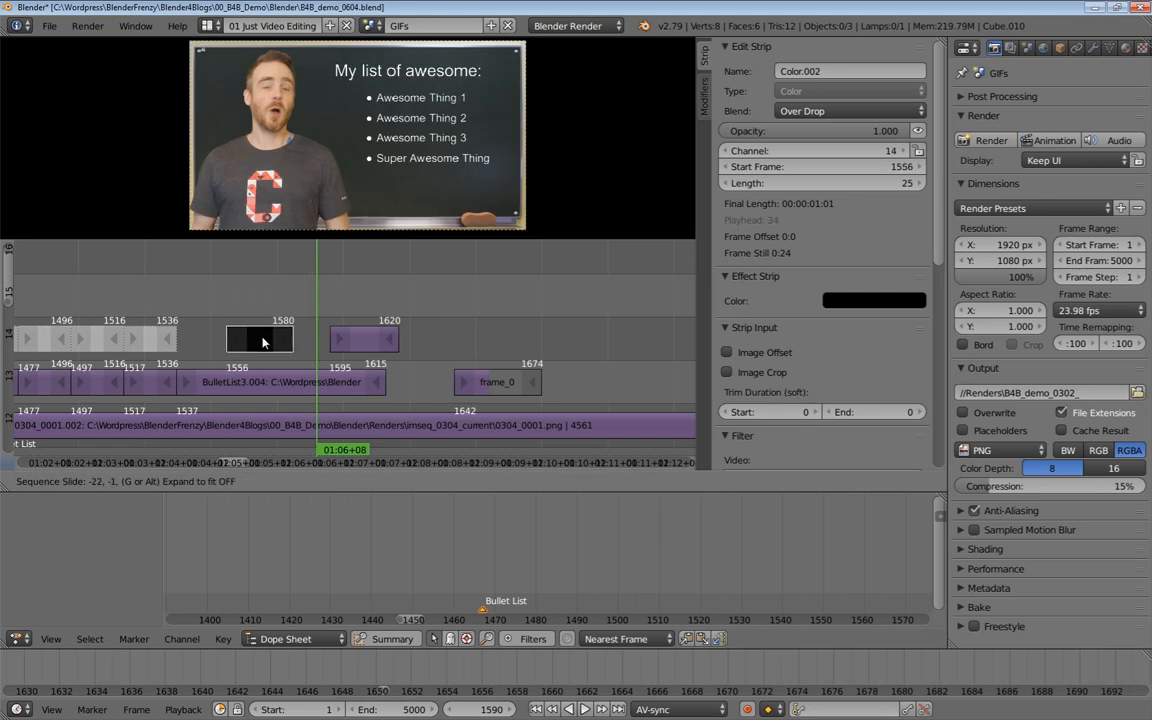
{"action": "left_click", "coordinate": [270, 343]}
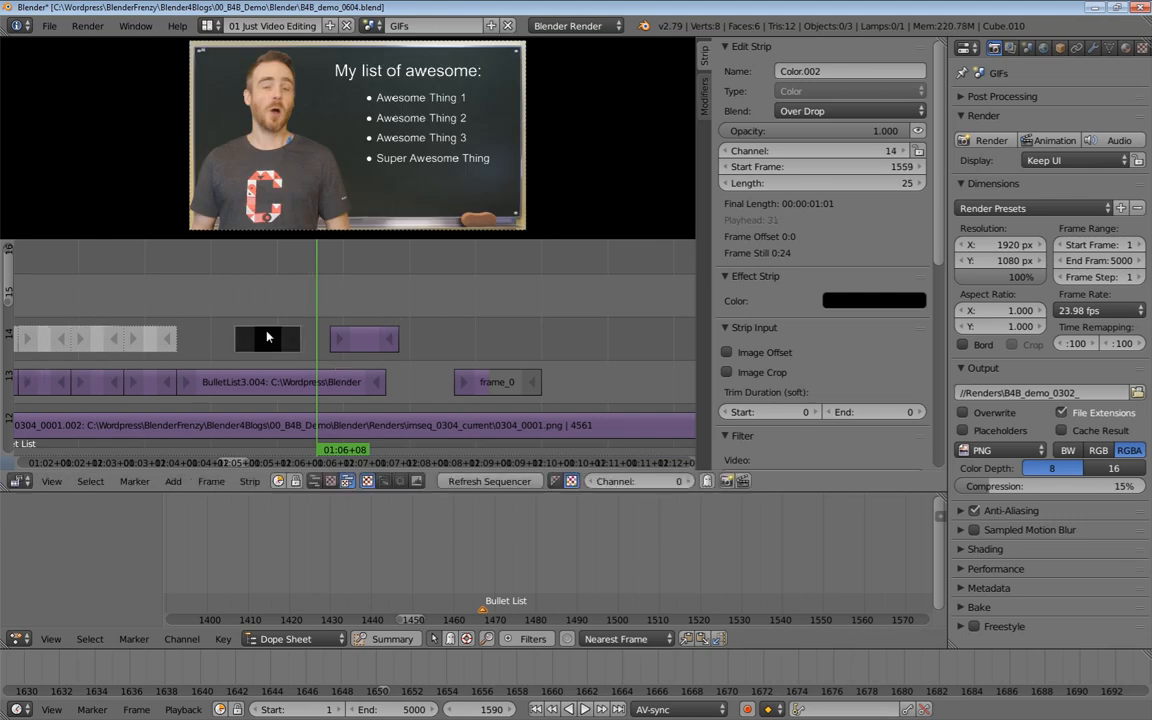
Add a Wipe effect between the Color strip and the wipe-in image strip, and set its blend mode to Over Drop
{"action": "right_click", "coordinate": [362, 340]}
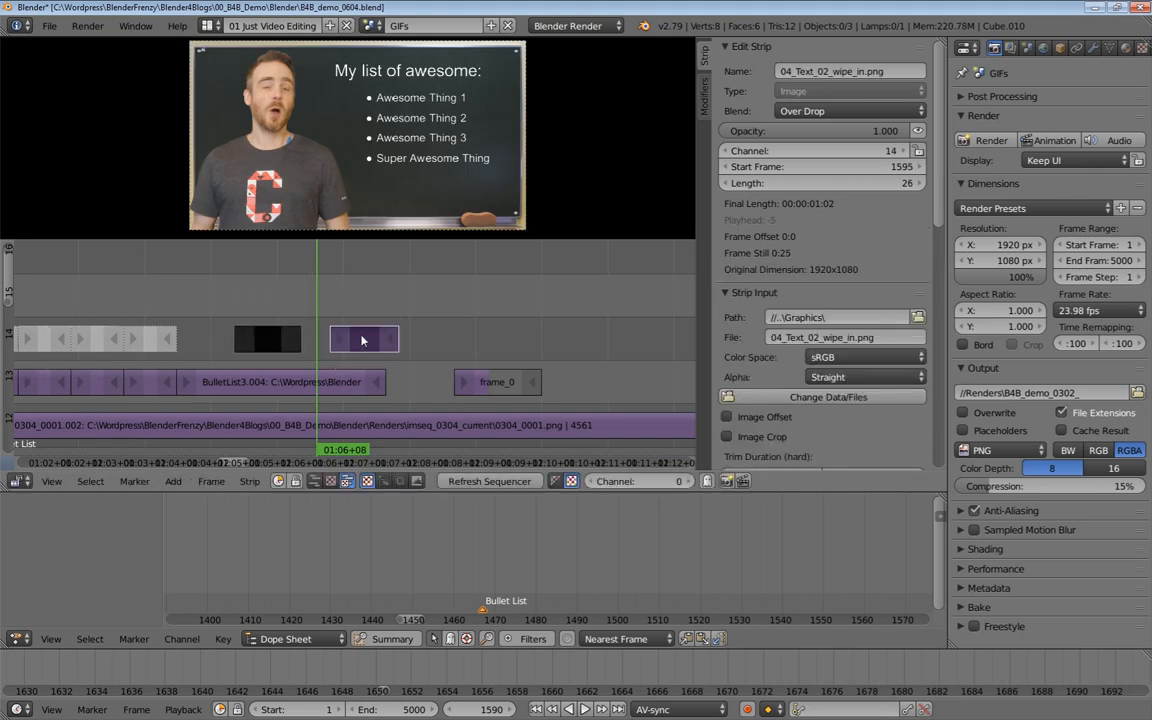
{"action": "key", "text": "shift+a"}
{"action": "mouse_move", "coordinate": [352, 346]}
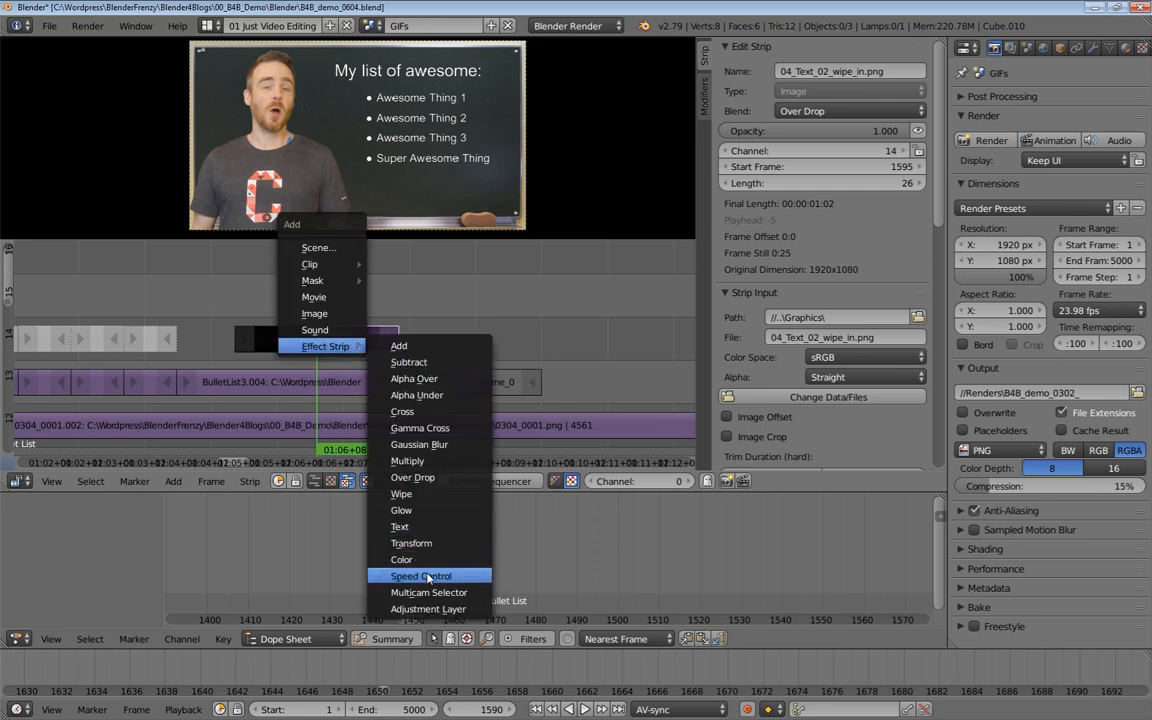
{"action": "left_click", "coordinate": [425, 495]}
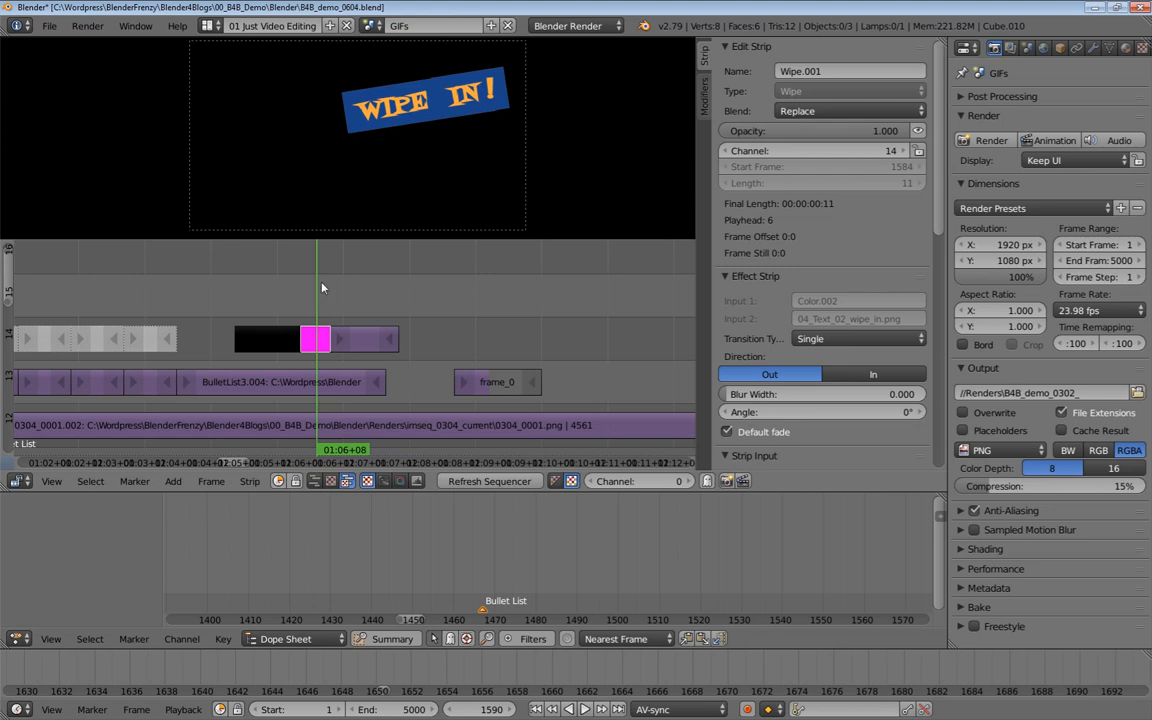
{"action": "left_click", "coordinate": [850, 111]}
{"action": "left_click", "coordinate": [870, 298]}
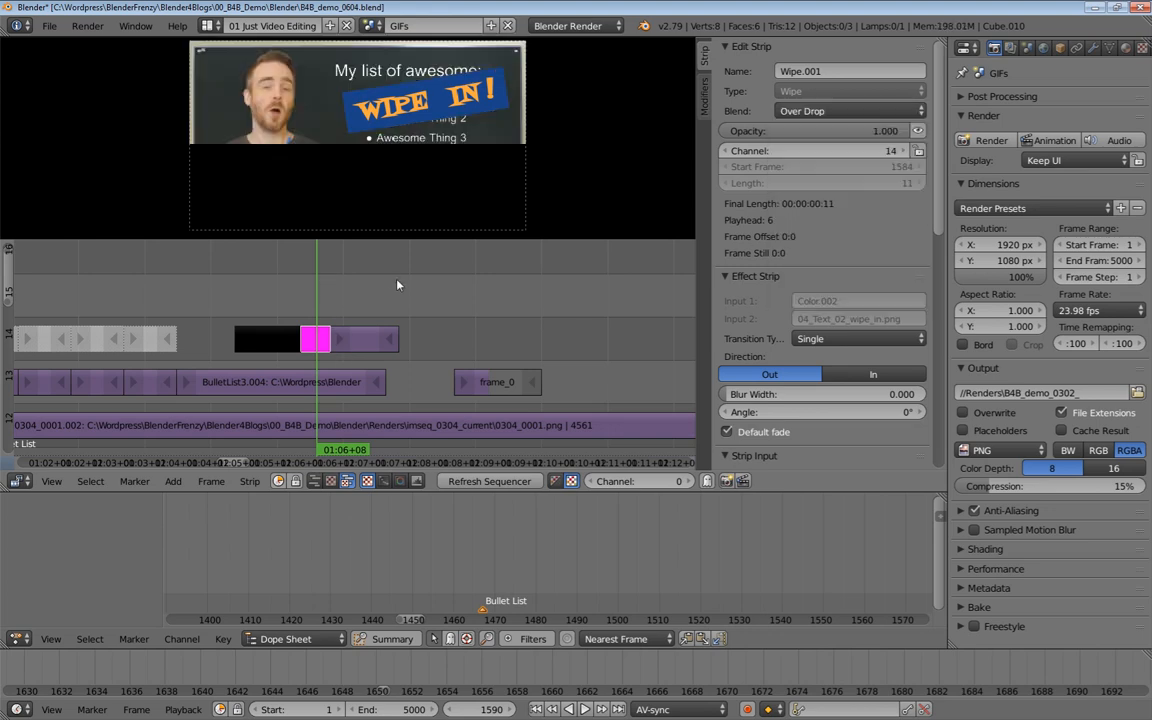
{"action": "mouse_move", "coordinate": [307, 300]}
{"action": "left_mouse_down"}
{"action": "mouse_move", "coordinate": [254, 287]}
{"action": "mouse_move", "coordinate": [336, 284]}
{"action": "mouse_move", "coordinate": [280, 282]}
{"action": "mouse_move", "coordinate": [321, 289]}
{"action": "left_mouse_up"}
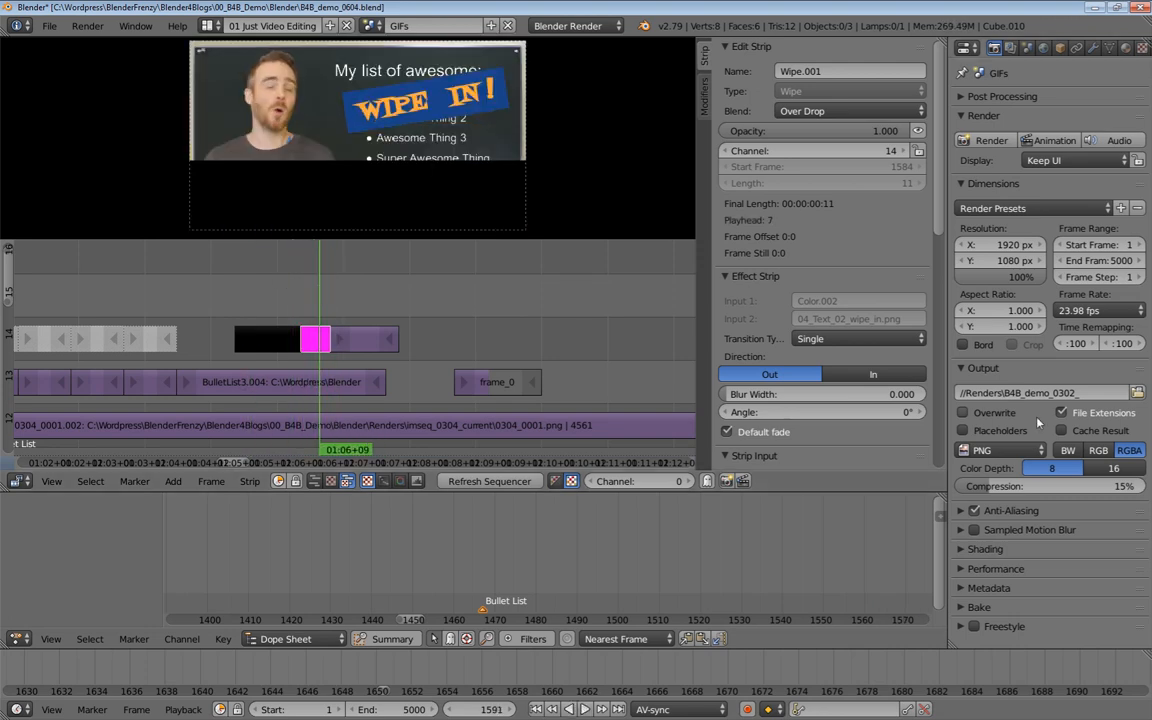
Set the Wipe strip's angle to 90° and scrub across it to check the wipe's orientation
{"action": "left_click", "coordinate": [822, 411]}
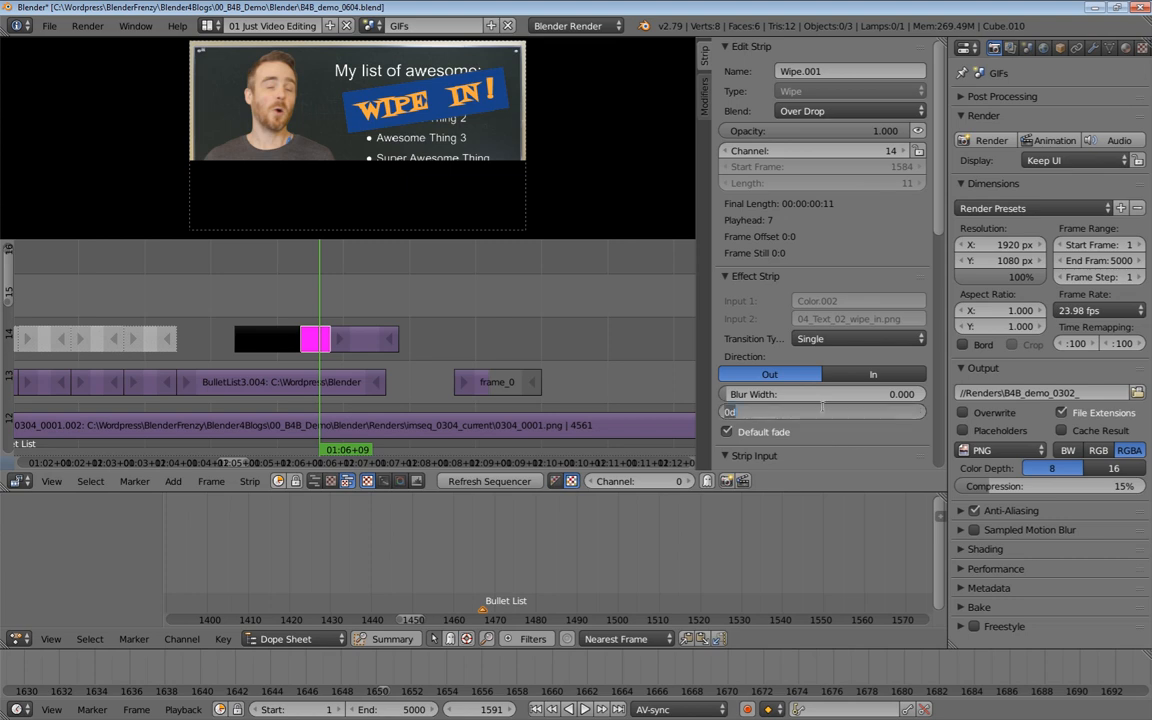
{"action": "key", "text": "Return"}
{"action": "key", "text": "Left"}
{"action": "key", "text": "Left"}
{"action": "key", "text": "Left"}
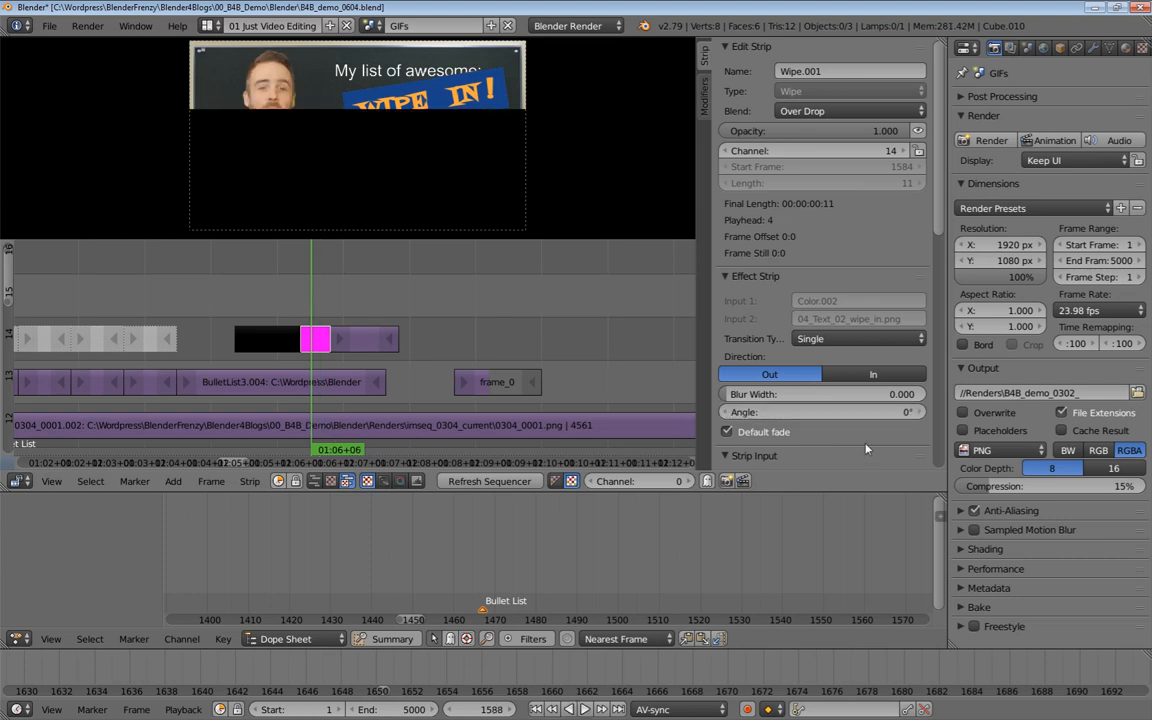
{"action": "left_click", "coordinate": [875, 410]}
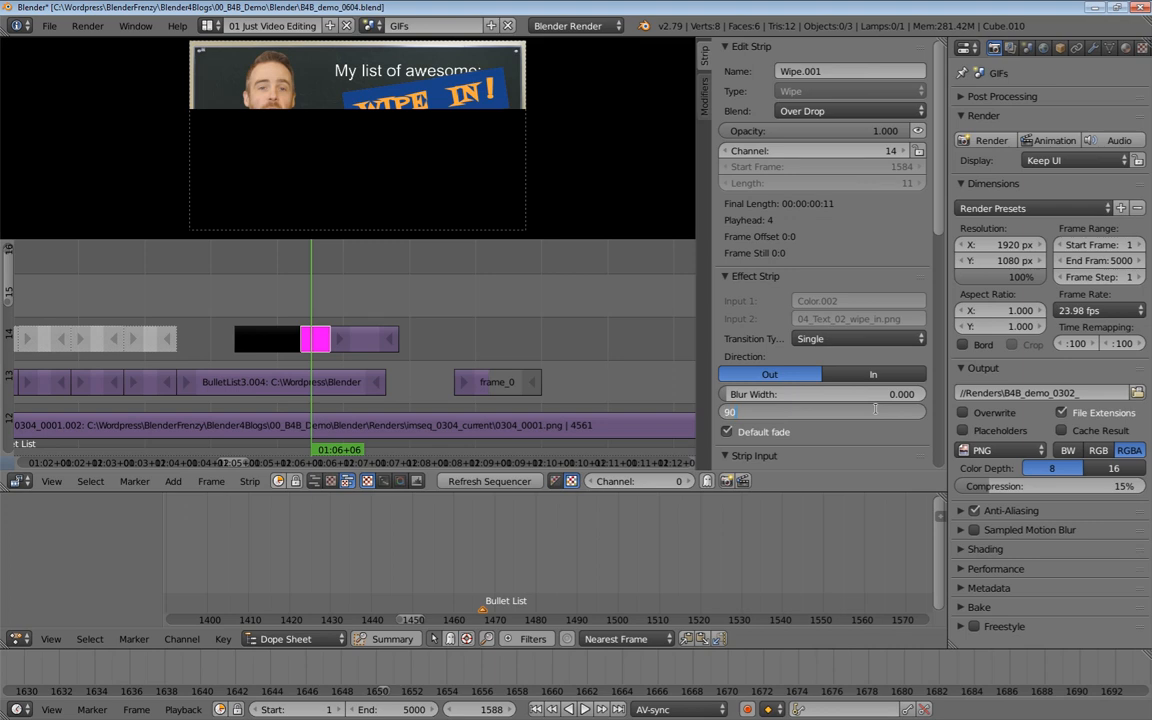
{"action": "key", "text": "Return"}
{"action": "key", "text": "shift+alt+a"}
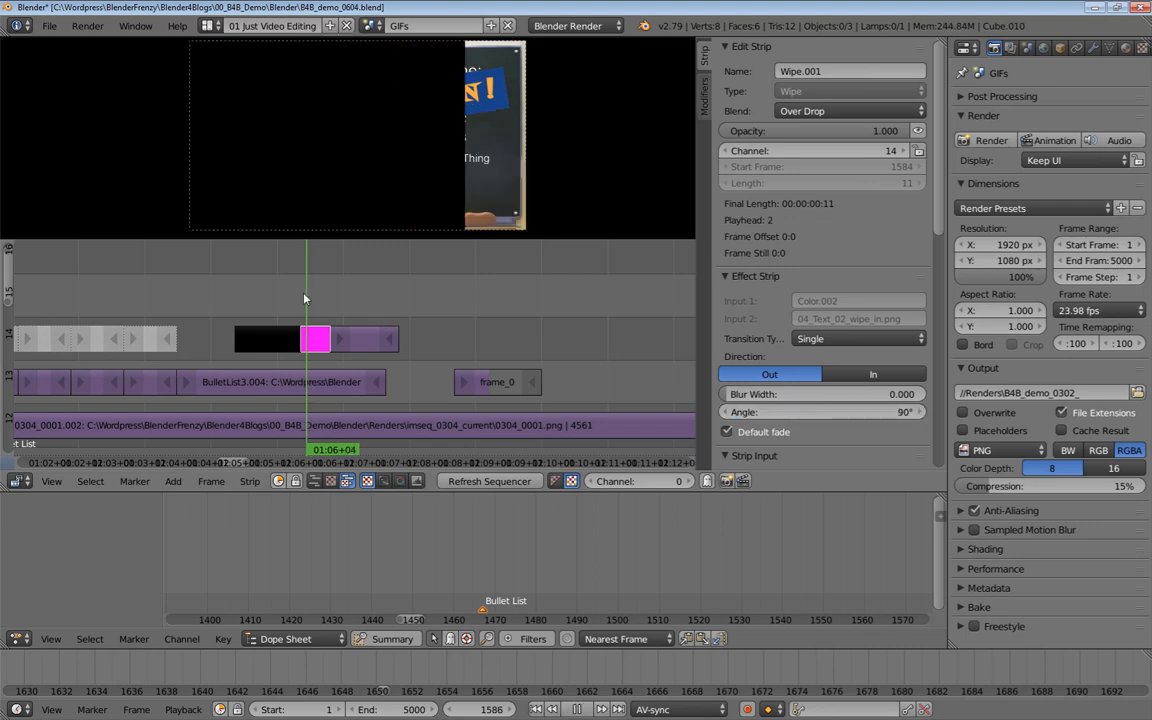
{"action": "mouse_move", "coordinate": [292, 305]}
{"action": "left_mouse_down"}
{"action": "mouse_move", "coordinate": [326, 305]}
{"action": "mouse_move", "coordinate": [308, 305]}
{"action": "left_mouse_up"}
Change the Wipe strip's direction to In and scrub back over the start of the transition
{"action": "left_click", "coordinate": [873, 374]}
{"action": "left_click", "coordinate": [294, 303]}
{"action": "mouse_move", "coordinate": [294, 303]}
{"action": "left_mouse_down"}
{"action": "mouse_move", "coordinate": [334, 305]}
{"action": "mouse_move", "coordinate": [276, 298]}
{"action": "mouse_move", "coordinate": [334, 301]}
{"action": "mouse_move", "coordinate": [289, 302]}
{"action": "left_mouse_up"}
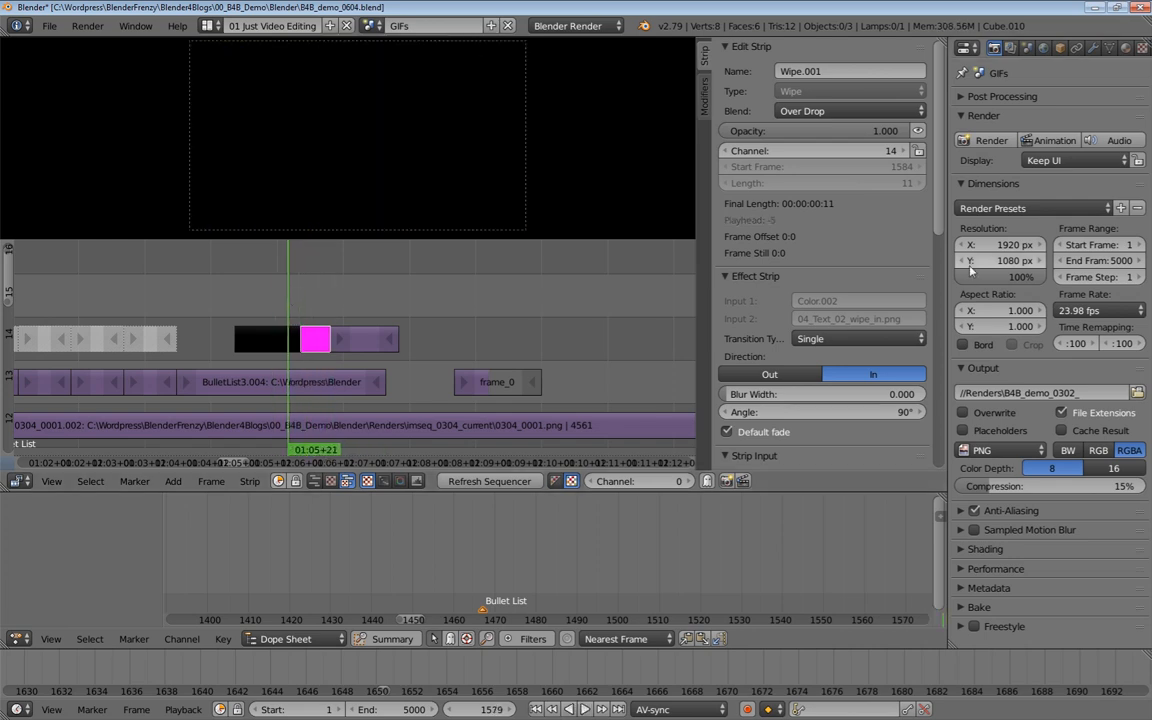
Enable Image Offset on the Color strip before the wipe and set its Y offset to 1080
{"action": "right_click", "coordinate": [258, 338]}
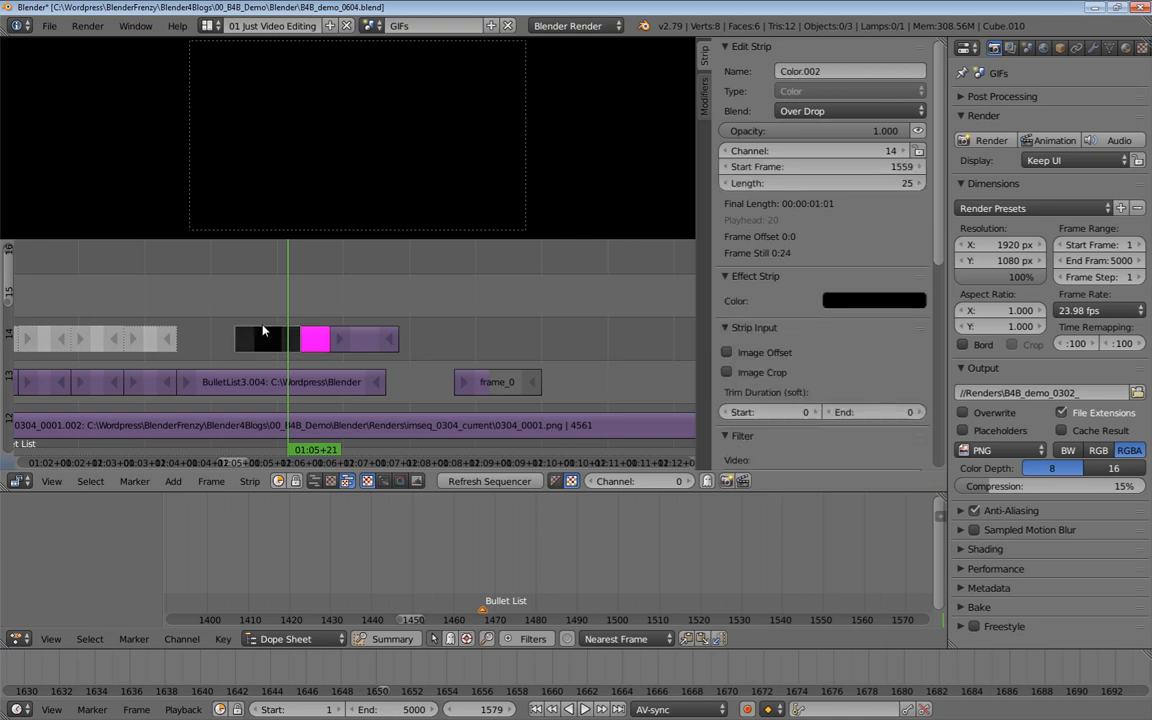
{"action": "left_click", "coordinate": [740, 352]}
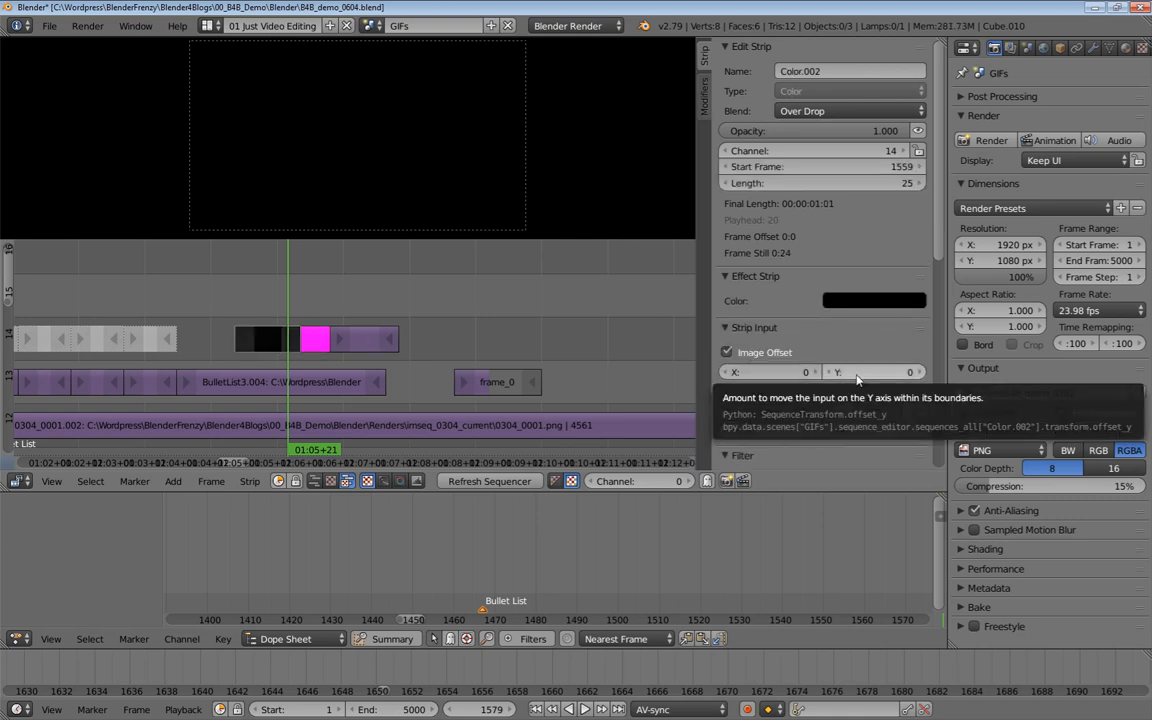
{"action": "left_click", "coordinate": [856, 372]}
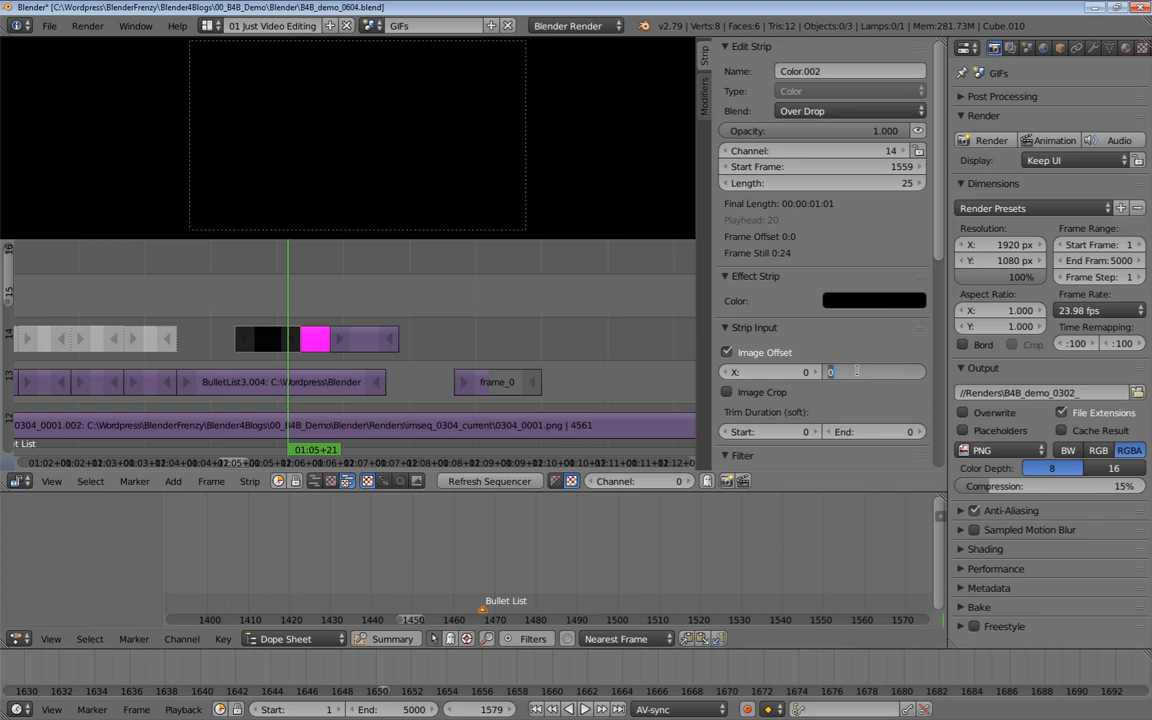
{"action": "type", "text": "1080"}
{"action": "key", "text": "Return"}
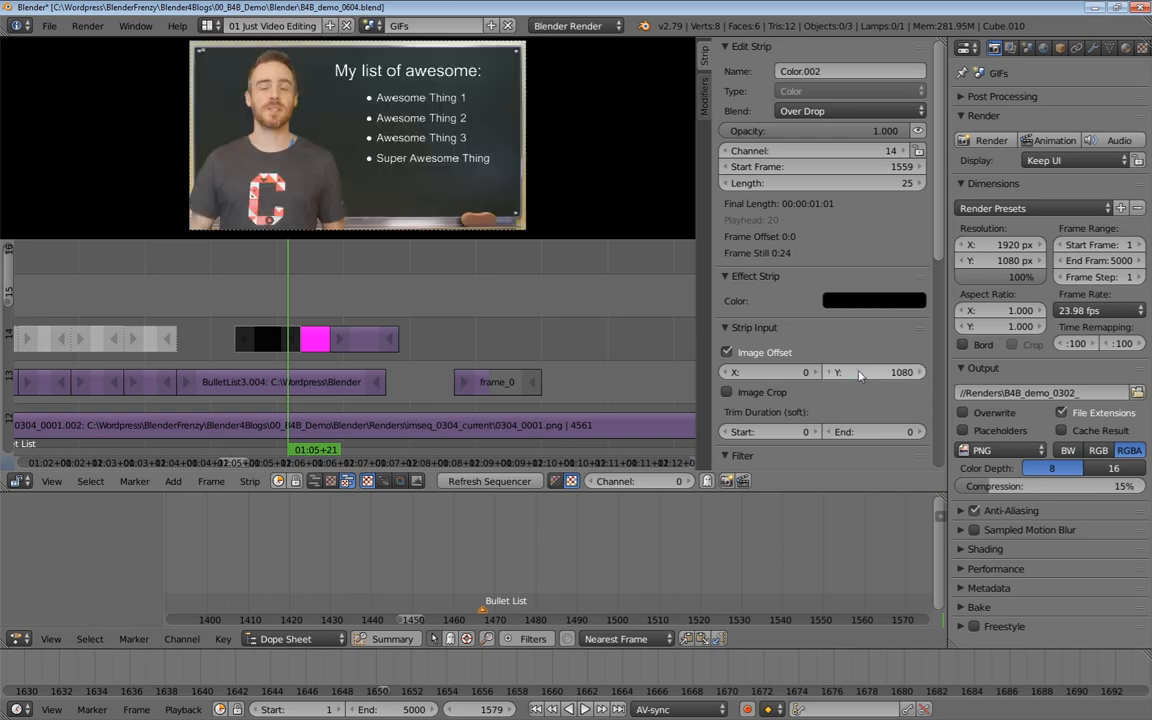
Scrub and play back the sequence around the wipe-in strip to check the finished transition
{"action": "left_click_drag", "start_coordinate": [287, 277], "coordinate": [344, 289]}
{"action": "left_click_drag", "start_coordinate": [359, 295], "coordinate": [345, 289]}
{"action": "left_click_drag", "start_coordinate": [455, 349], "coordinate": [420, 335]}
{"action": "scroll", "coordinate": [344, 283], "scroll_direction": "down", "scroll_amount": 3}
{"action": "left_click_drag", "start_coordinate": [280, 278], "coordinate": [190, 291]}
{"action": "key", "text": "alt+a"}
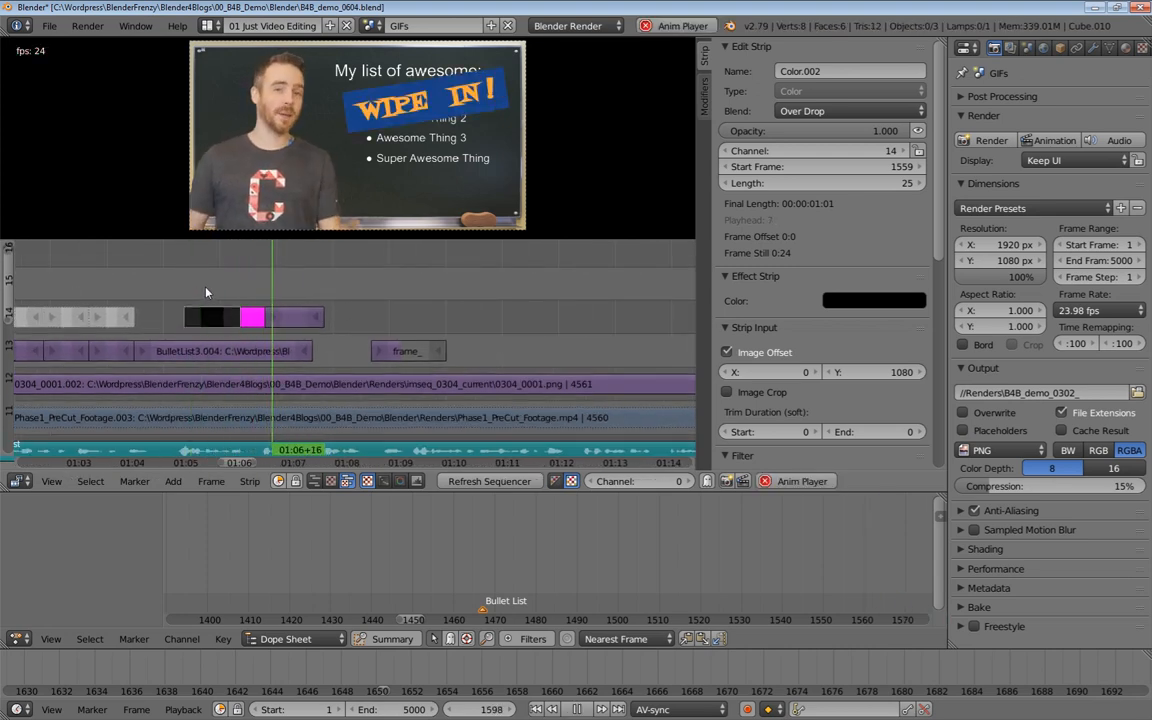
{"action": "key", "text": "alt+a"}
Place the playhead at frame 1641, just before the frame_00_delay-0.2s.png strip, and mute that strip
{"action": "scroll", "coordinate": [267, 274], "scroll_direction": "up", "scroll_amount": 4}
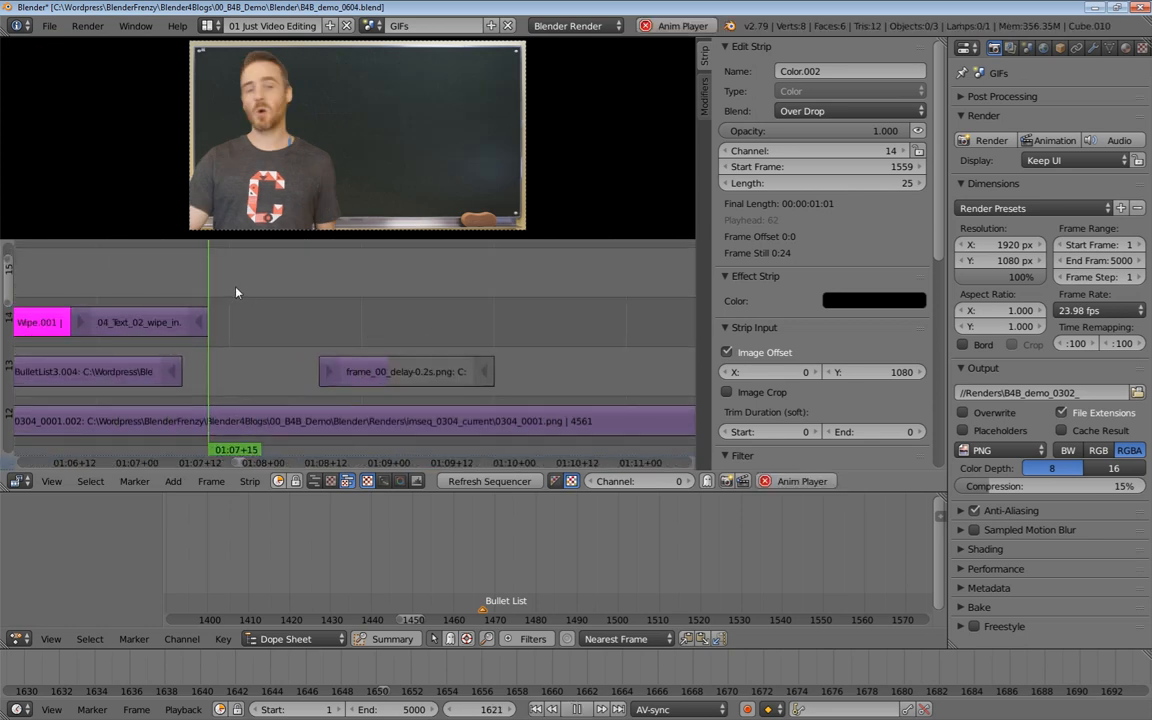
{"action": "scroll", "coordinate": [267, 265], "scroll_direction": "down", "scroll_amount": 2}
{"action": "scroll", "coordinate": [308, 297], "scroll_direction": "down", "scroll_amount": 2}
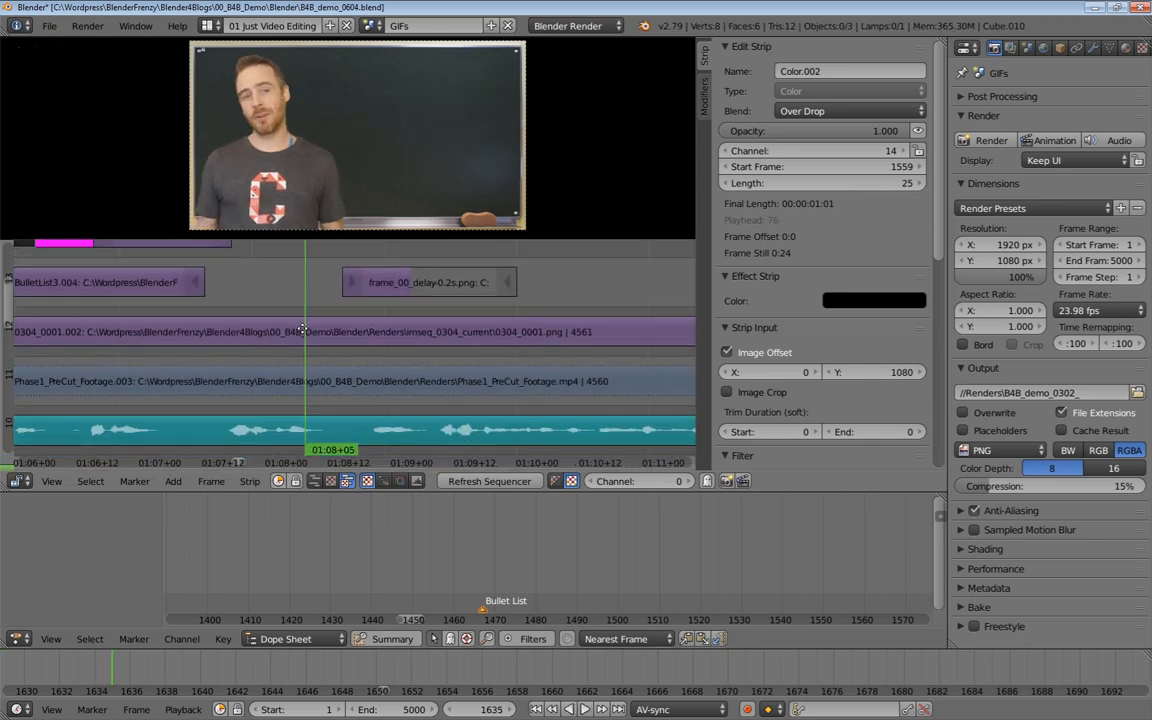
{"action": "left_click_drag", "start_coordinate": [333, 263], "coordinate": [340, 268]}
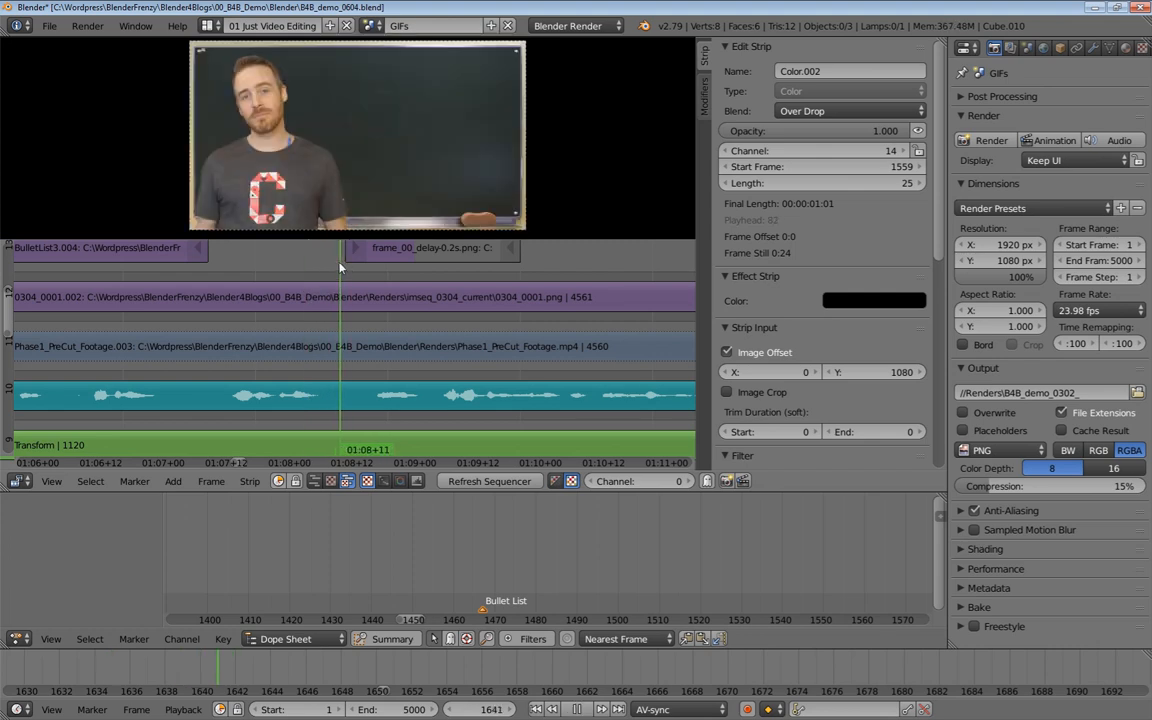
{"action": "scroll", "coordinate": [300, 300], "scroll_direction": "up", "scroll_amount": 3}
{"action": "scroll", "coordinate": [280, 320], "scroll_direction": "right", "scroll_amount": 2}
{"action": "right_click", "coordinate": [287, 320]}
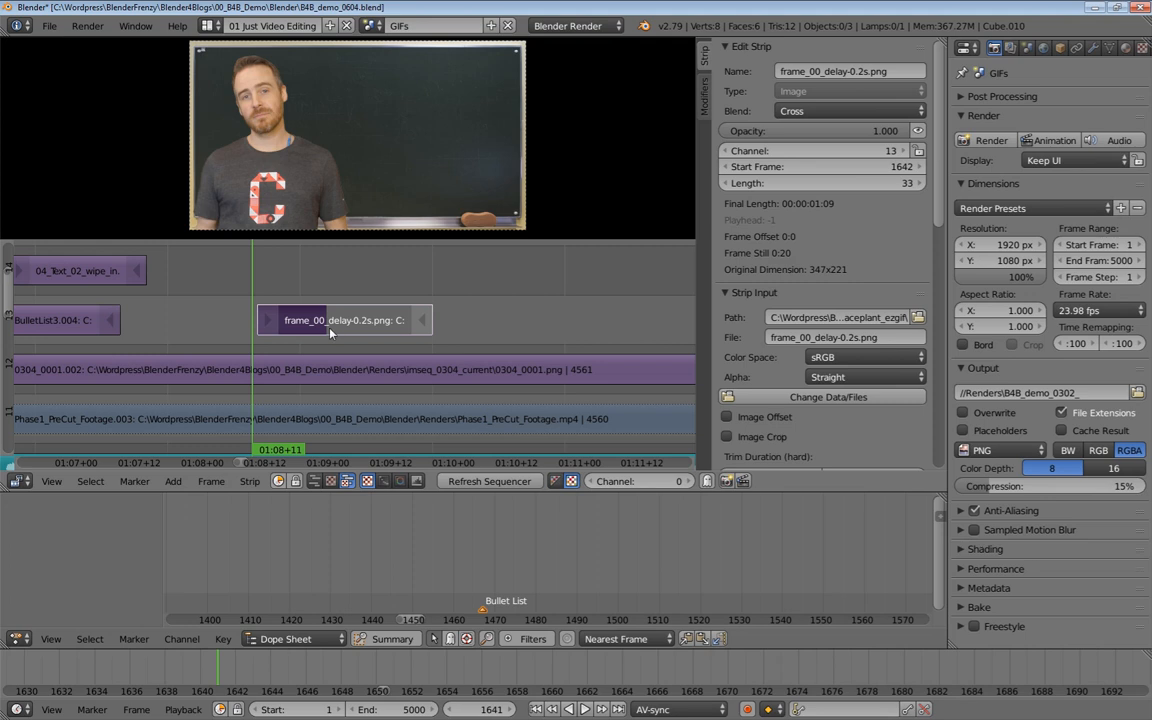
{"action": "key", "text": "h"}
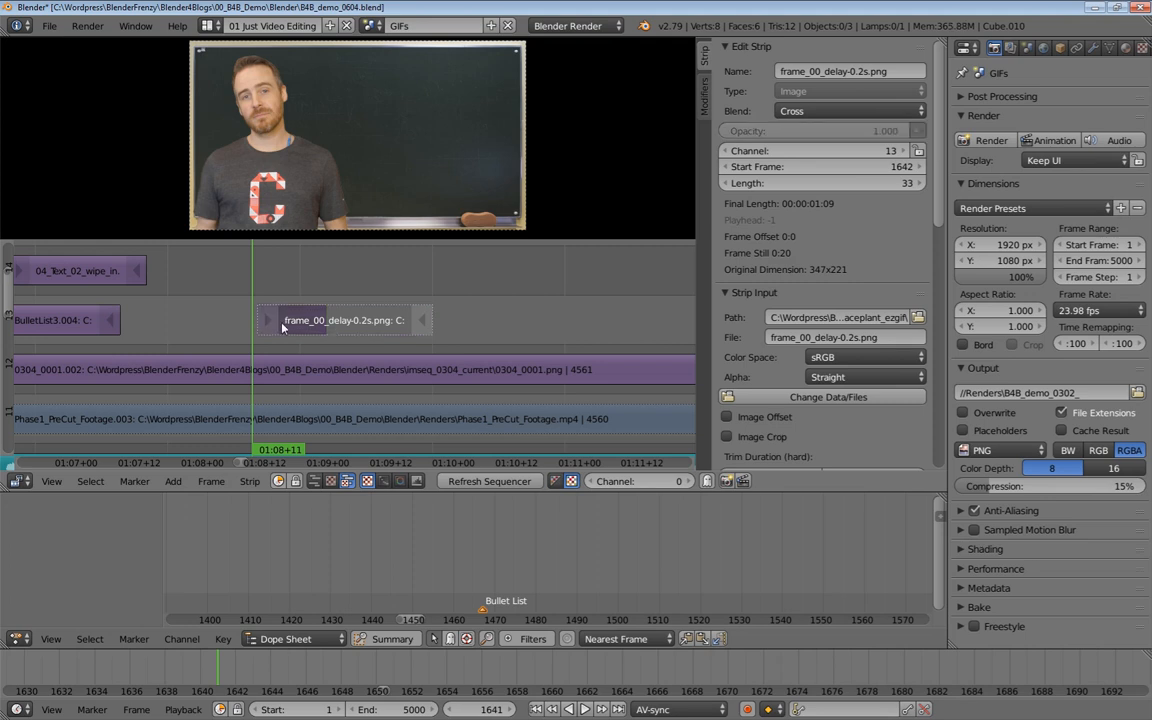
{"action": "key", "text": "Right"}
{"action": "key", "text": "Left"}
{"action": "key", "text": "Right"}
{"action": "key", "text": "Left"}
Box-select the strips under the playhead in the middle channels and add the Background, Color and blackboard strips to the selection
{"action": "scroll", "coordinate": [290, 332], "scroll_direction": "down", "scroll_amount": 4}
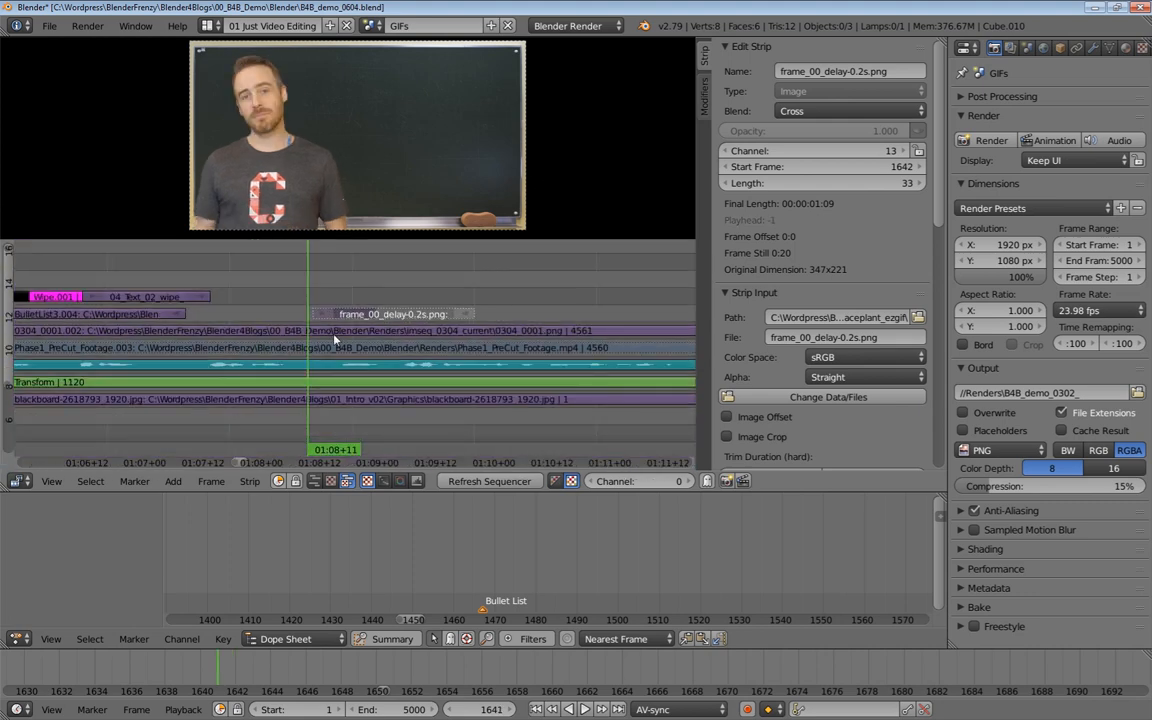
{"action": "scroll", "coordinate": [333, 331], "scroll_direction": "down", "scroll_amount": 1}
{"action": "scroll", "coordinate": [340, 388], "scroll_direction": "down", "scroll_amount": 3}
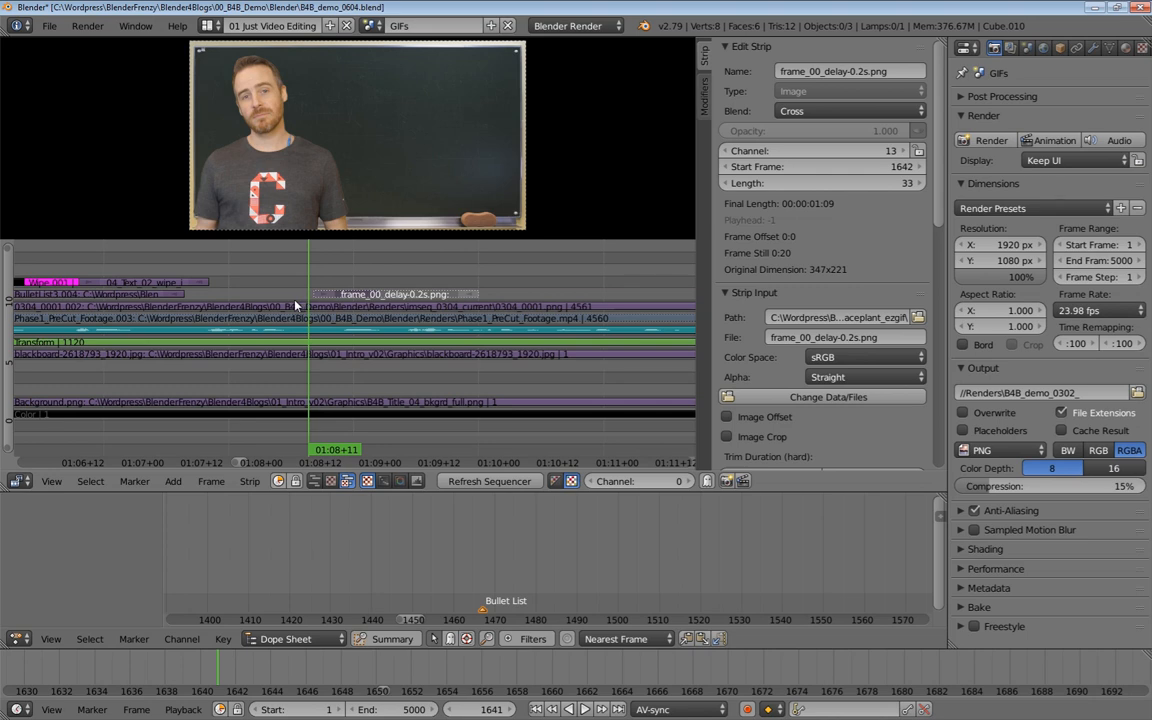
{"action": "key", "text": "b"}
{"action": "left_click_drag", "start_coordinate": [283, 301], "coordinate": [342, 378]}
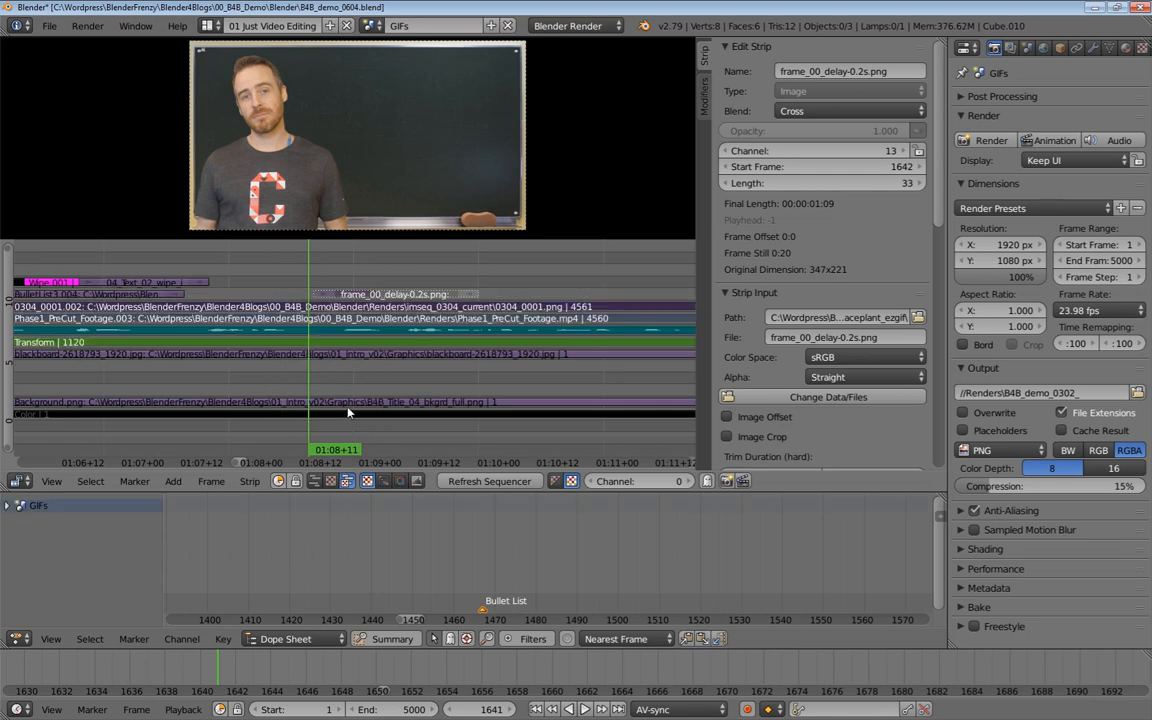
{"action": "right_click", "coordinate": [340, 403], "text": "shift"}
{"action": "right_click", "coordinate": [338, 412], "text": "shift"}
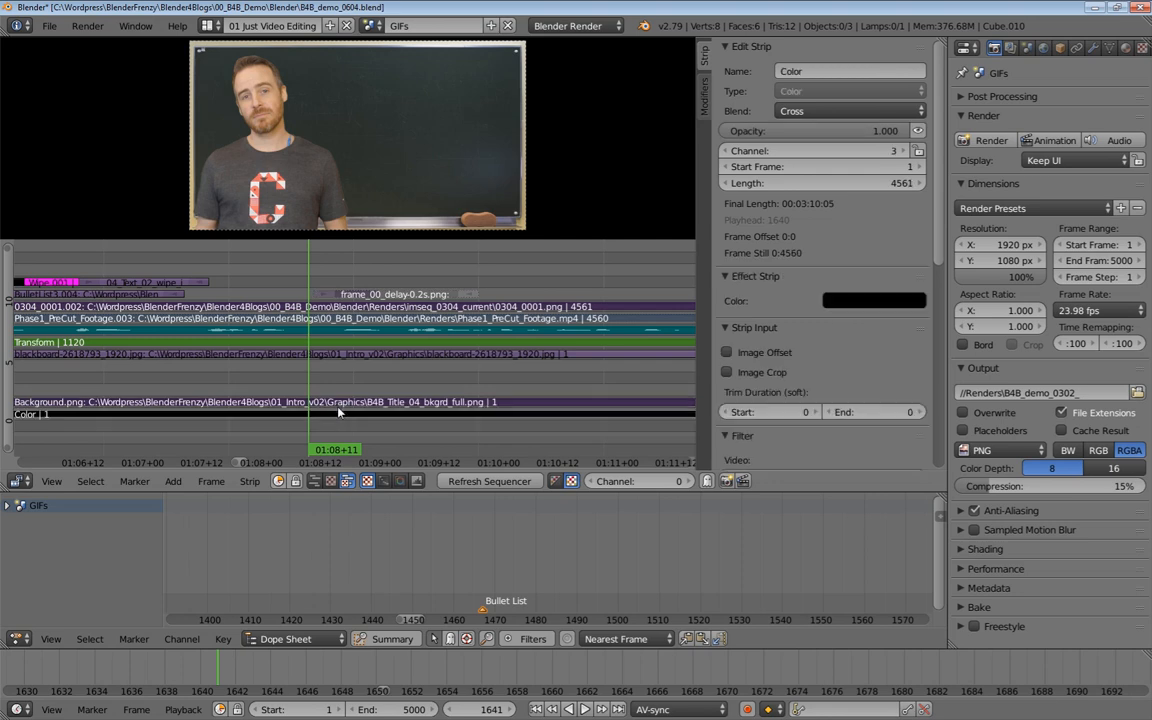
{"action": "right_click", "coordinate": [323, 356], "text": "shift"}
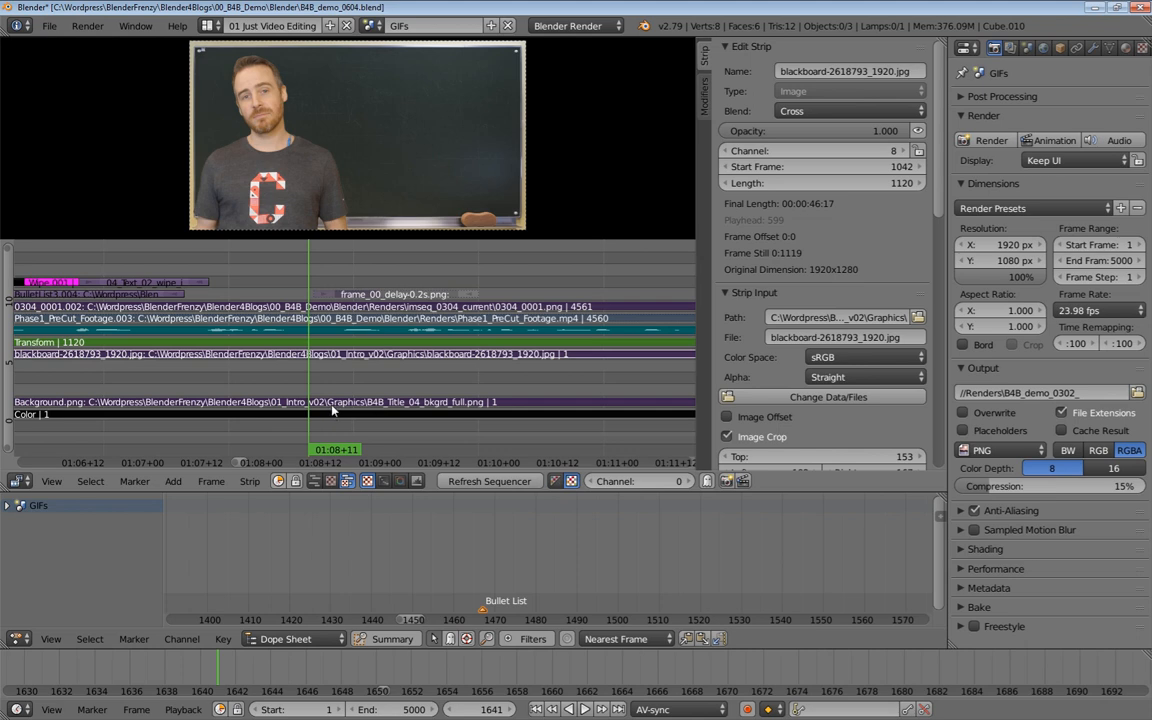
Select the footage, audio, Transform, blackboard, Background and Color strips under the playhead and cut them at frame 1641
{"action": "right_click", "coordinate": [324, 318]}
{"action": "right_click", "coordinate": [278, 305]}
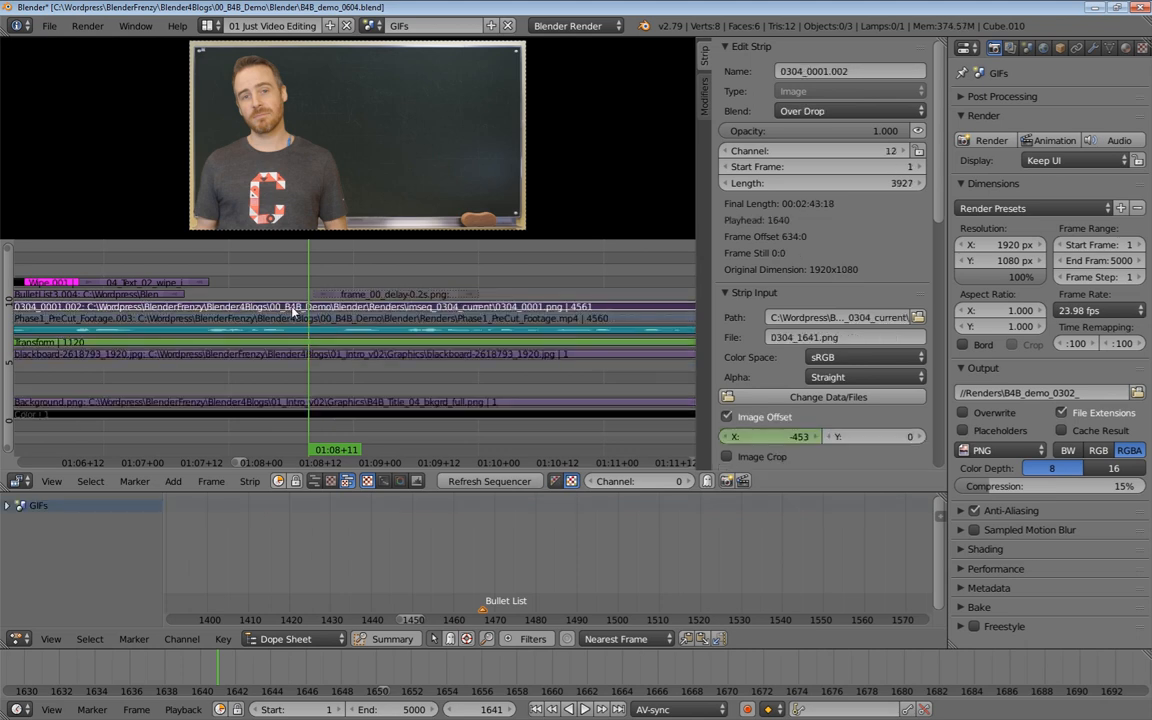
{"action": "right_click", "coordinate": [328, 320]}
{"action": "right_click", "coordinate": [330, 330]}
{"action": "right_click", "coordinate": [332, 342]}
{"action": "right_click", "coordinate": [334, 354]}
{"action": "right_click", "coordinate": [338, 404]}
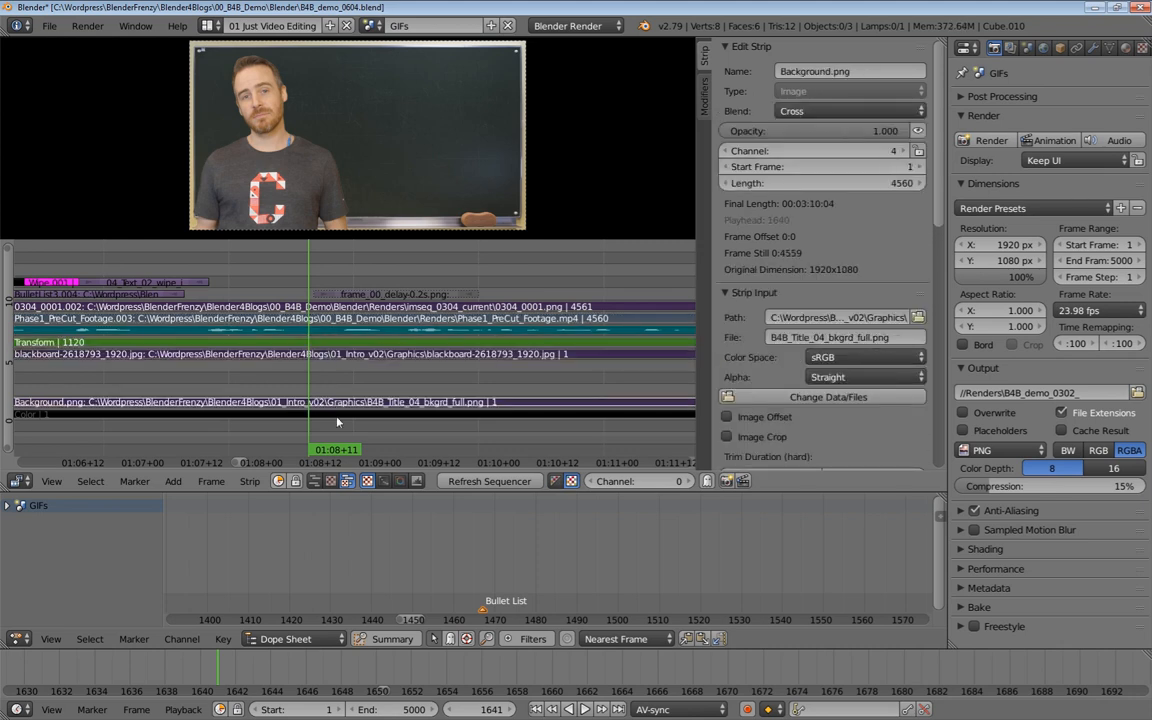
{"action": "right_click", "coordinate": [338, 414]}
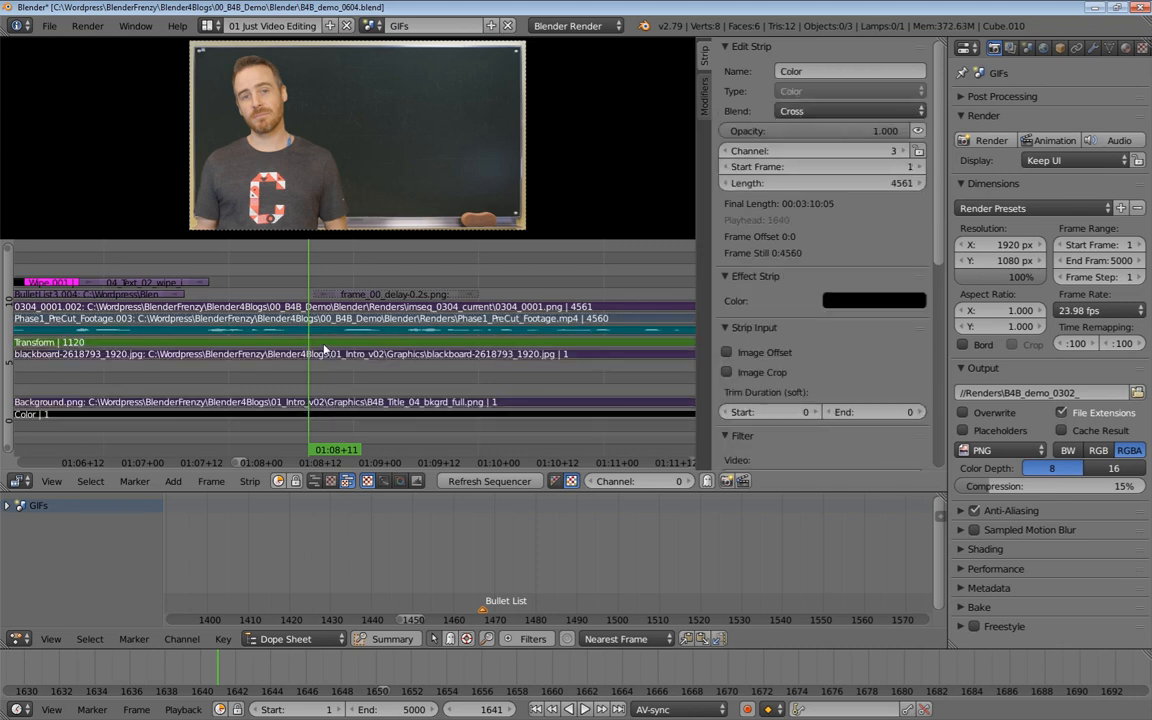
{"action": "key", "text": "k"}
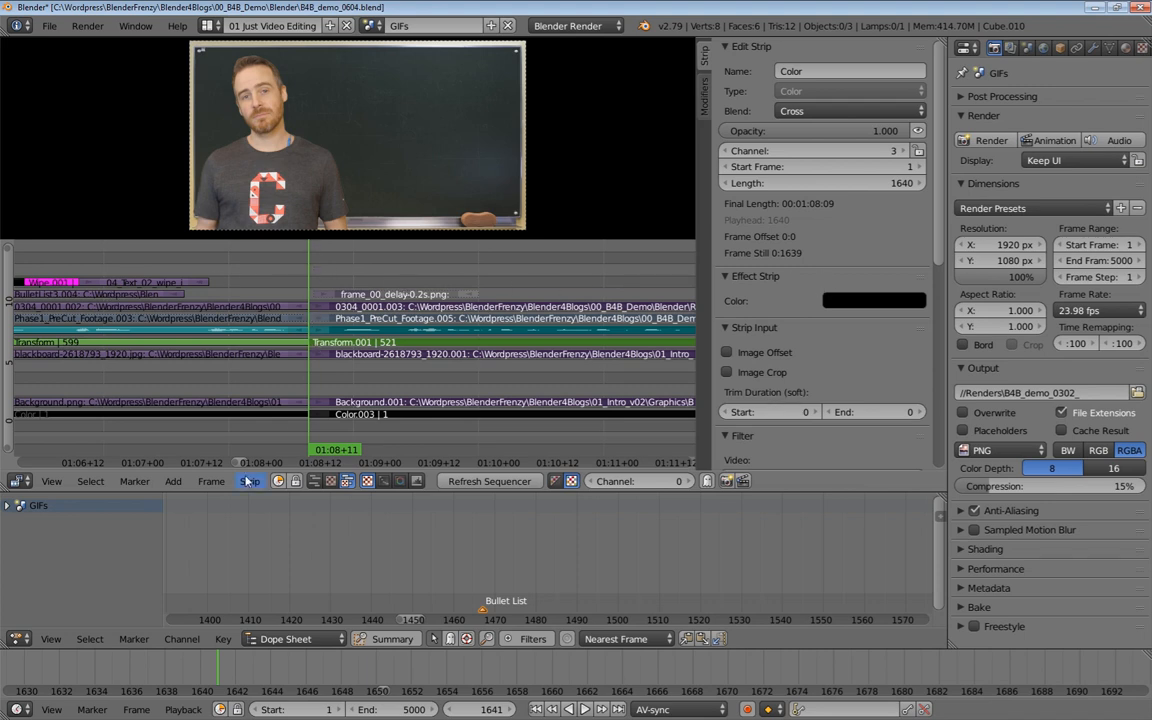
Select all strips to the right of the playhead and move them 46 frames later to open a gap
{"action": "left_click", "coordinate": [90, 482]}
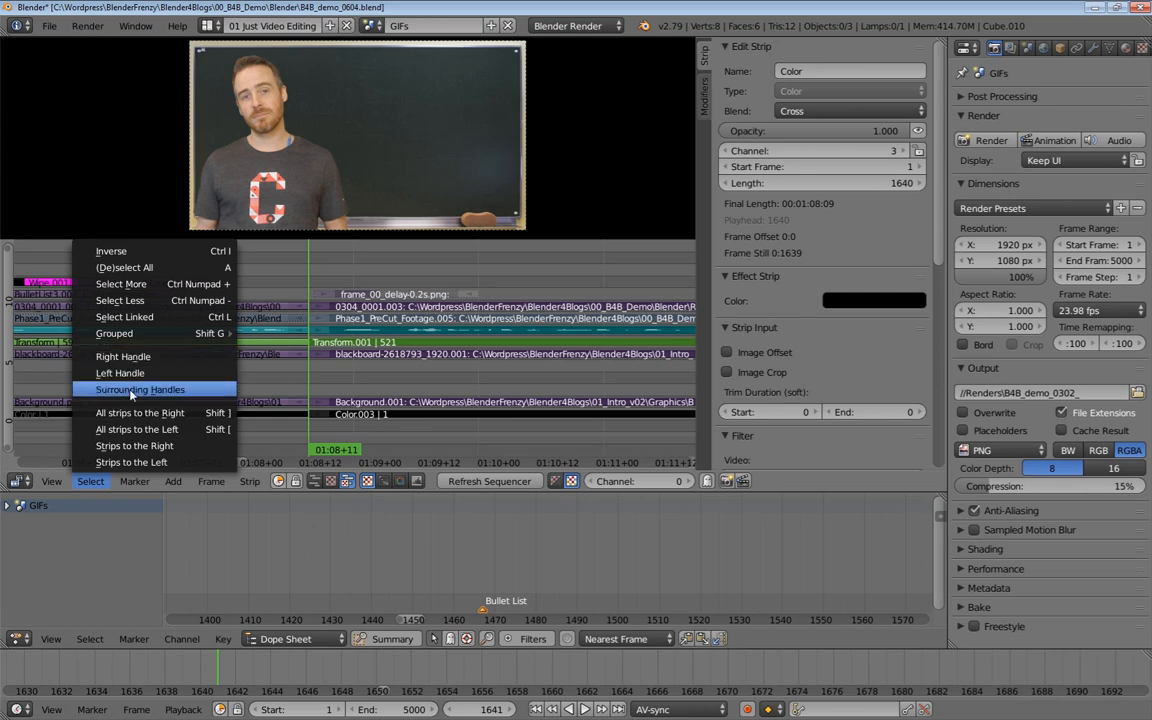
{"action": "left_click", "coordinate": [231, 413]}
{"action": "key", "text": "g"}
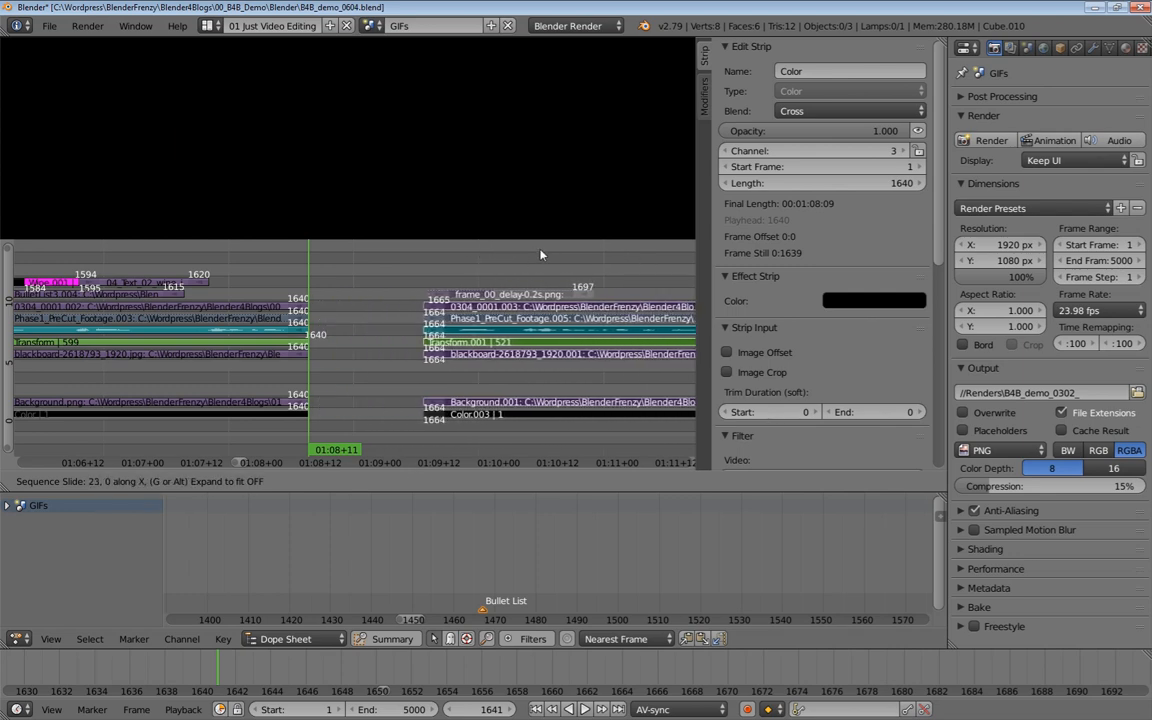
{"action": "left_click", "coordinate": [656, 271]}
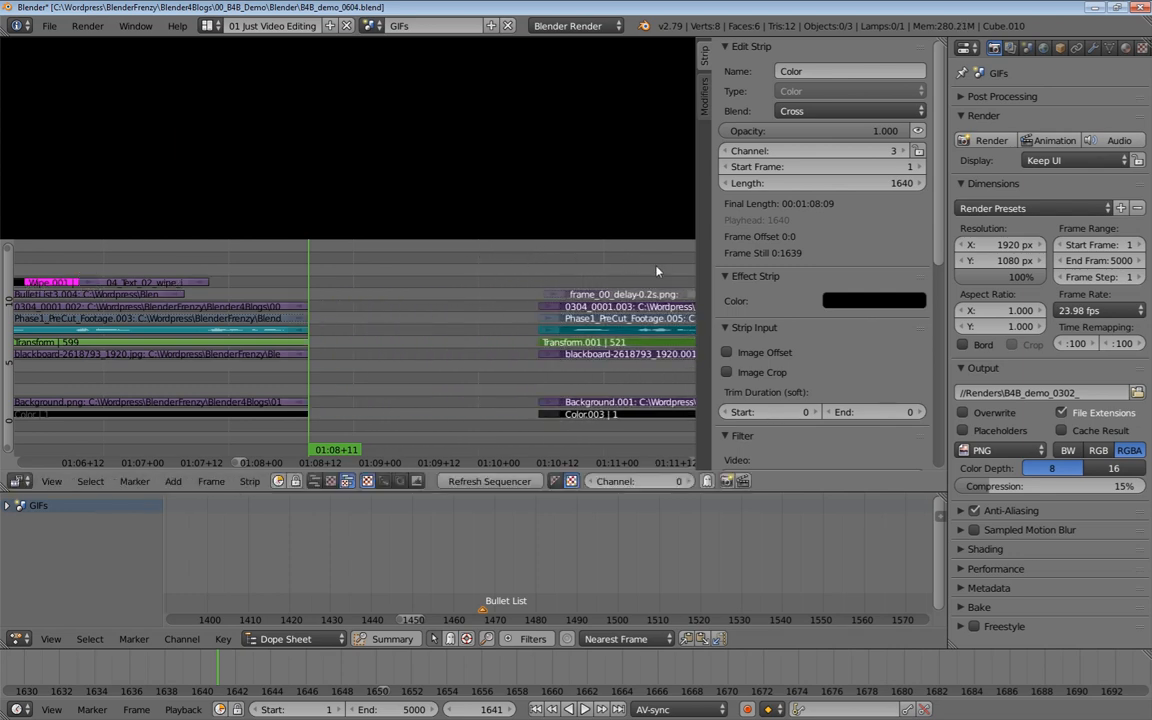
Snap the frame_00_delay-0.2s.png strip to the playhead at frame 1641 and move it down to channel 12
{"action": "right_click", "coordinate": [594, 296]}
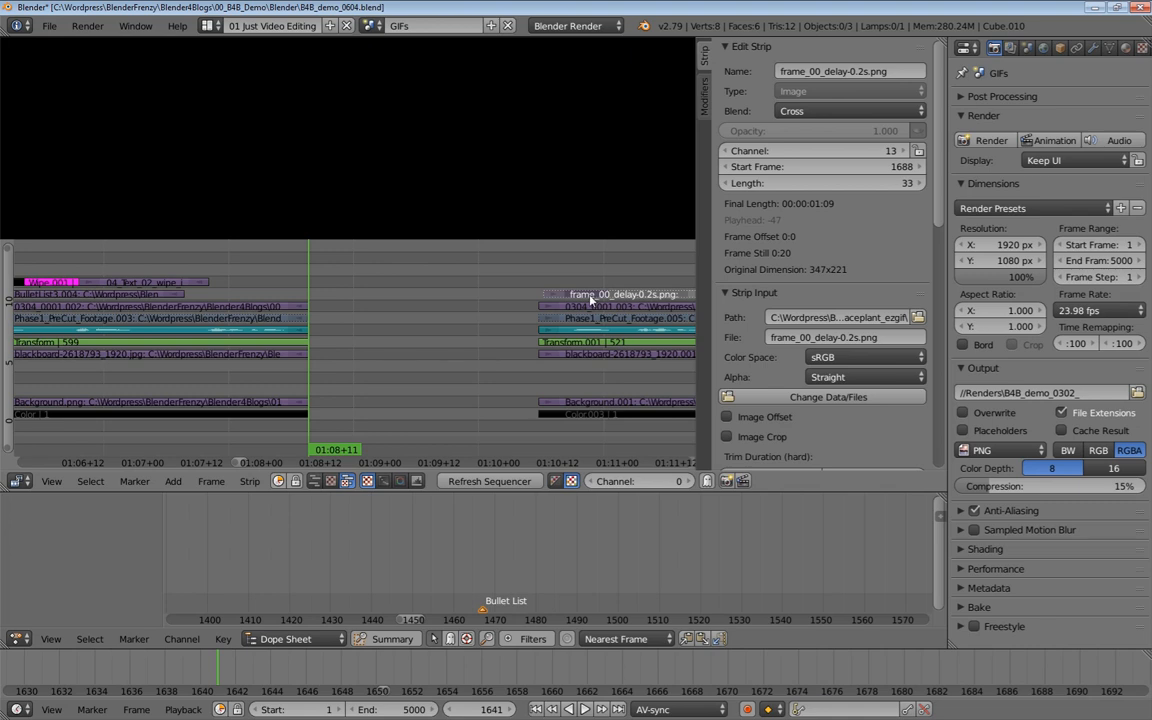
{"action": "key", "text": "shift+s"}
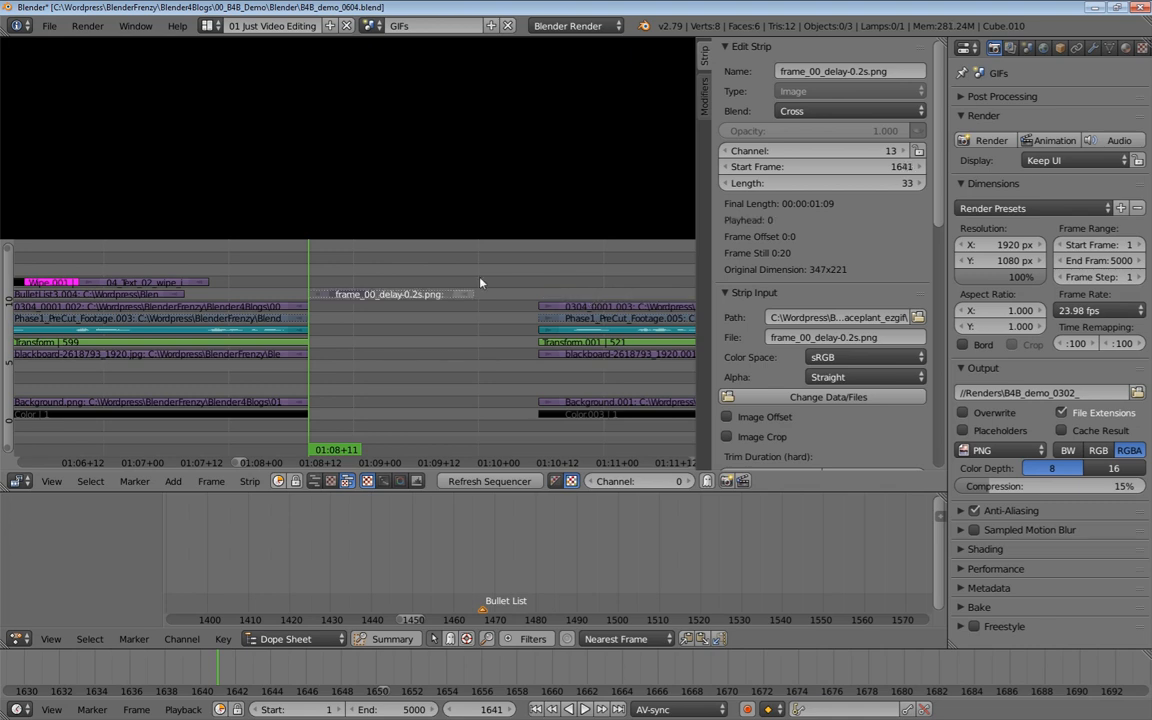
{"action": "key", "text": "g"}
{"action": "left_click", "coordinate": [339, 321]}
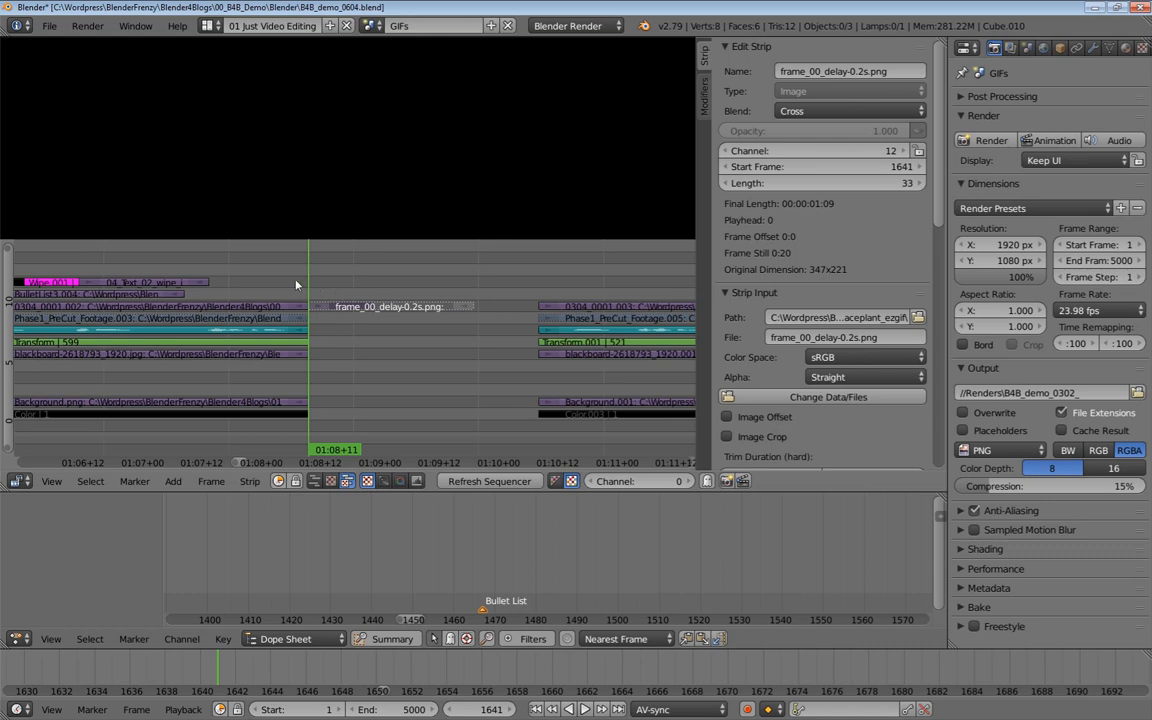
Scrub into the muted frame_00_delay-0.2s.png strip and unmute it
{"action": "key", "text": "shift+alt+a"}
{"action": "left_click_drag", "start_coordinate": [283, 285], "coordinate": [334, 287]}
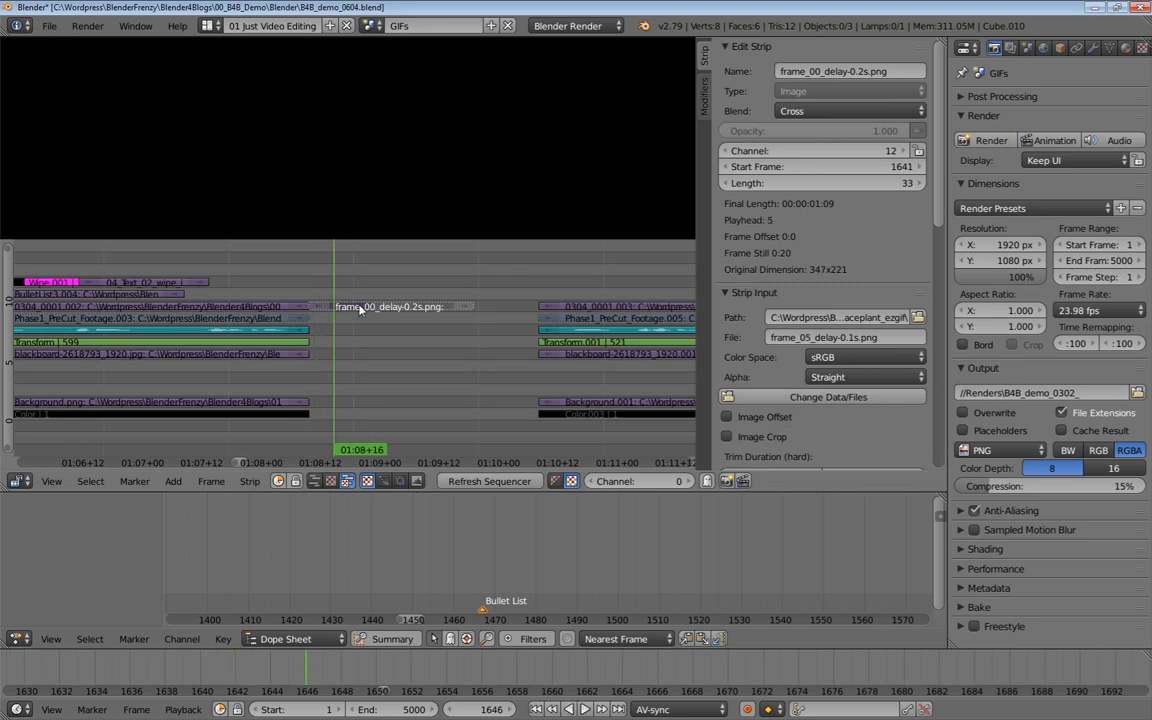
{"action": "key", "text": "alt+h"}
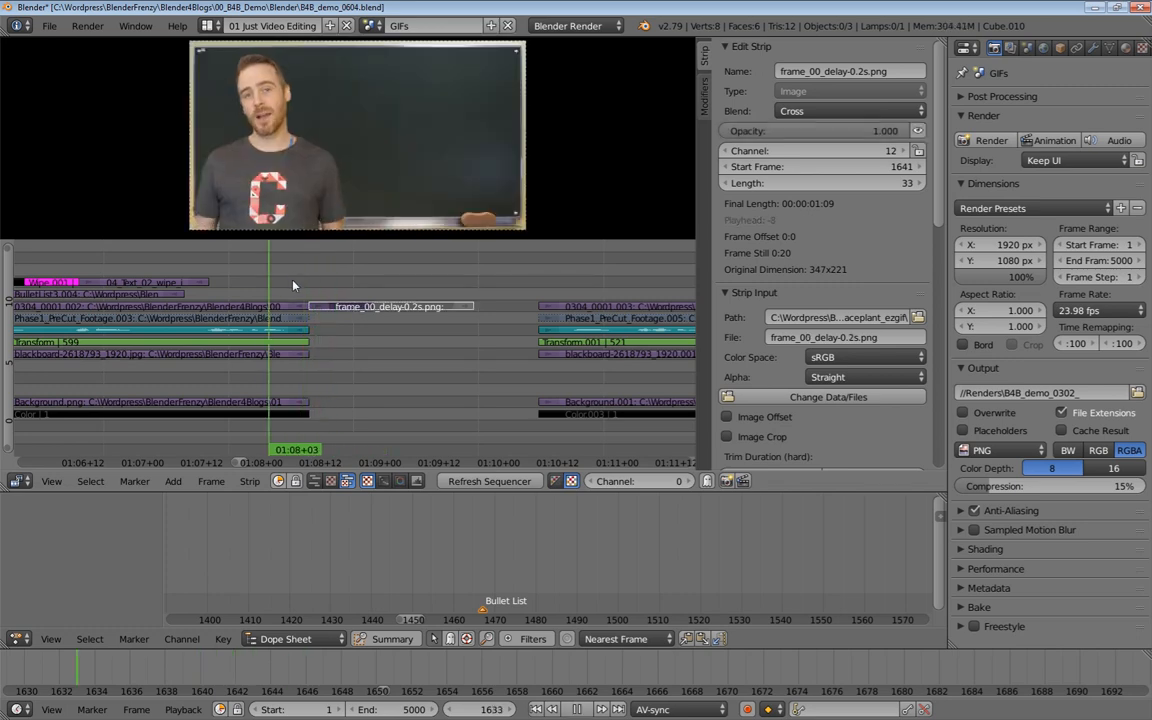
Play back and scrub the cut from the presenter footage into the GIF strip to check the timing
{"action": "key", "text": "alt+a"}
{"action": "key", "text": "alt+a"}
{"action": "left_click_drag", "start_coordinate": [372, 286], "coordinate": [256, 297]}
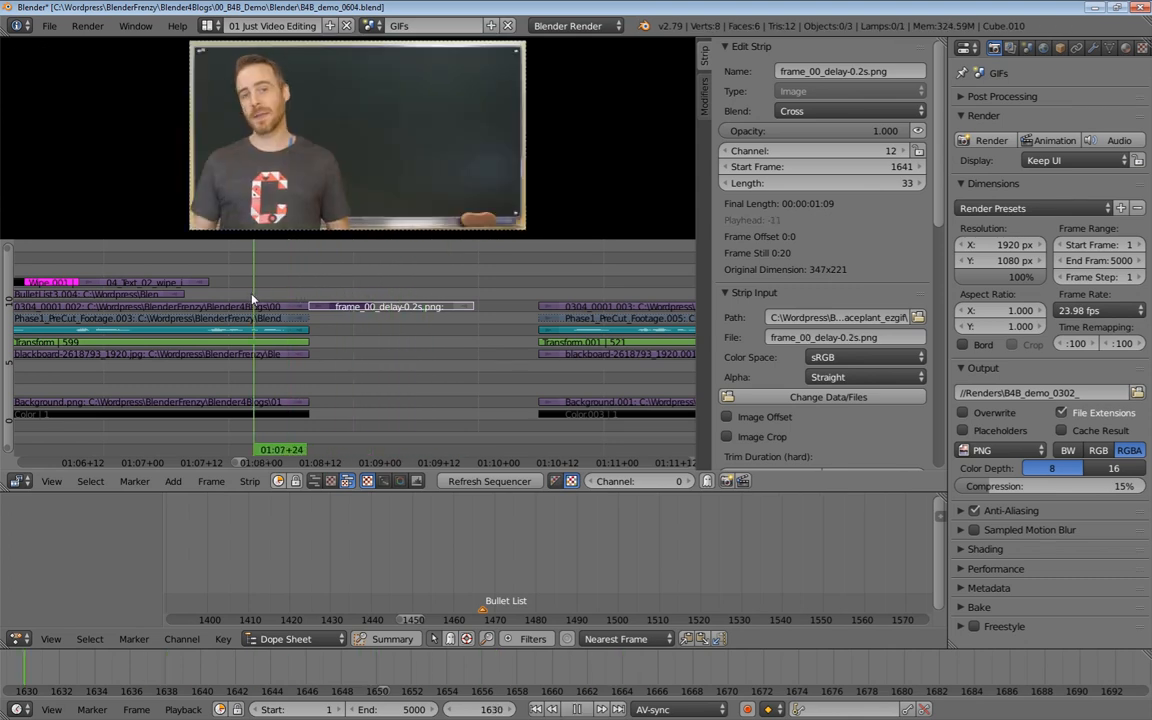
{"action": "key", "text": "alt+a"}
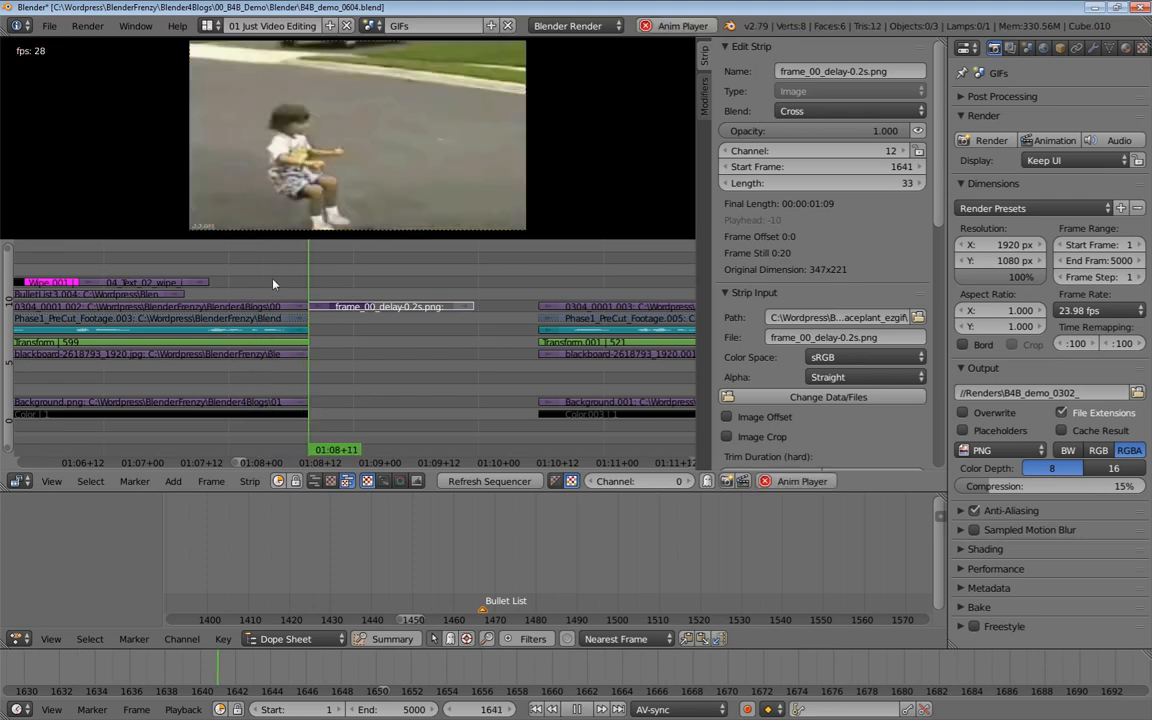
{"action": "left_click_drag", "start_coordinate": [339, 284], "coordinate": [185, 280]}
{"action": "key", "text": "Escape"}
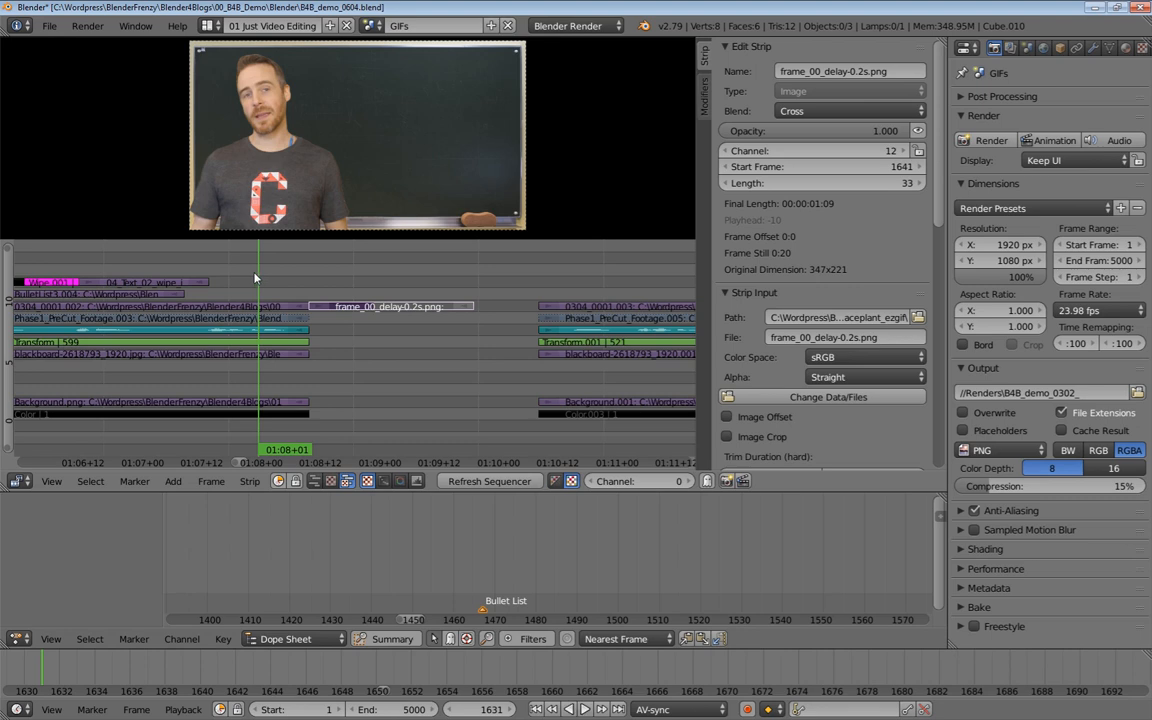
Extend the ends of the 04_Text_02_wipe_in.png and BulletList3.004 strips to the cut by snapping them to frame 1641
{"action": "right_click", "coordinate": [206, 283]}
{"action": "right_click", "coordinate": [200, 295], "text": "shift"}
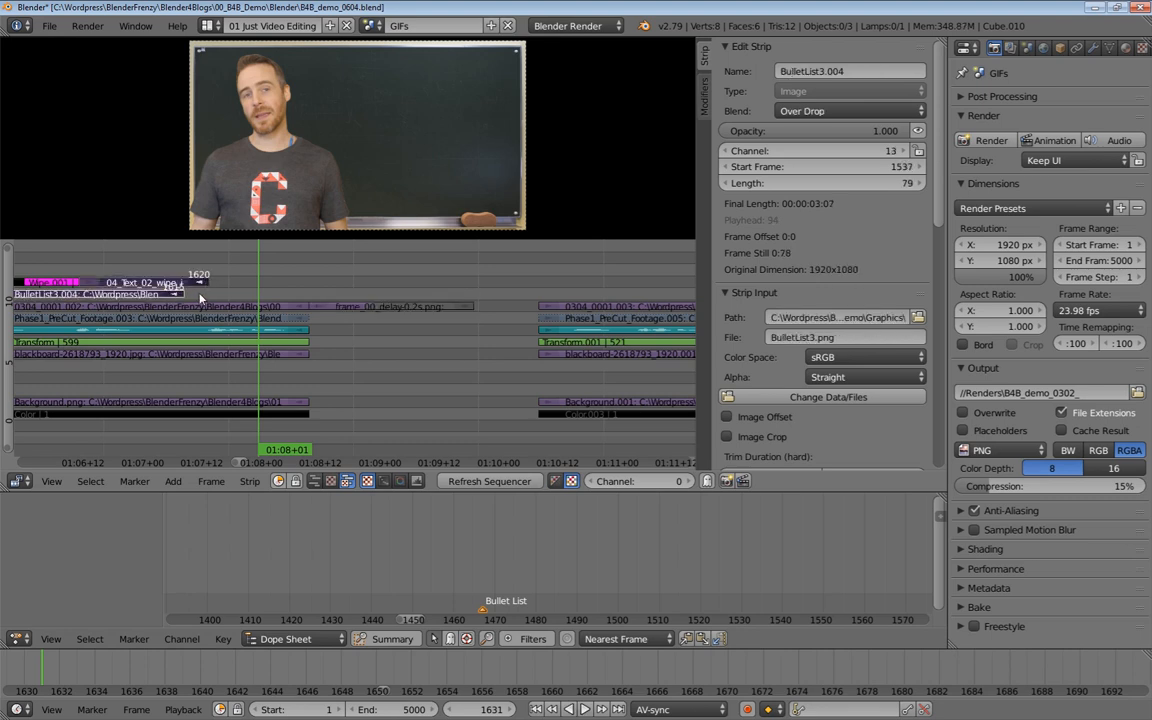
{"action": "left_click", "coordinate": [309, 286]}
{"action": "key", "text": "shift+s"}
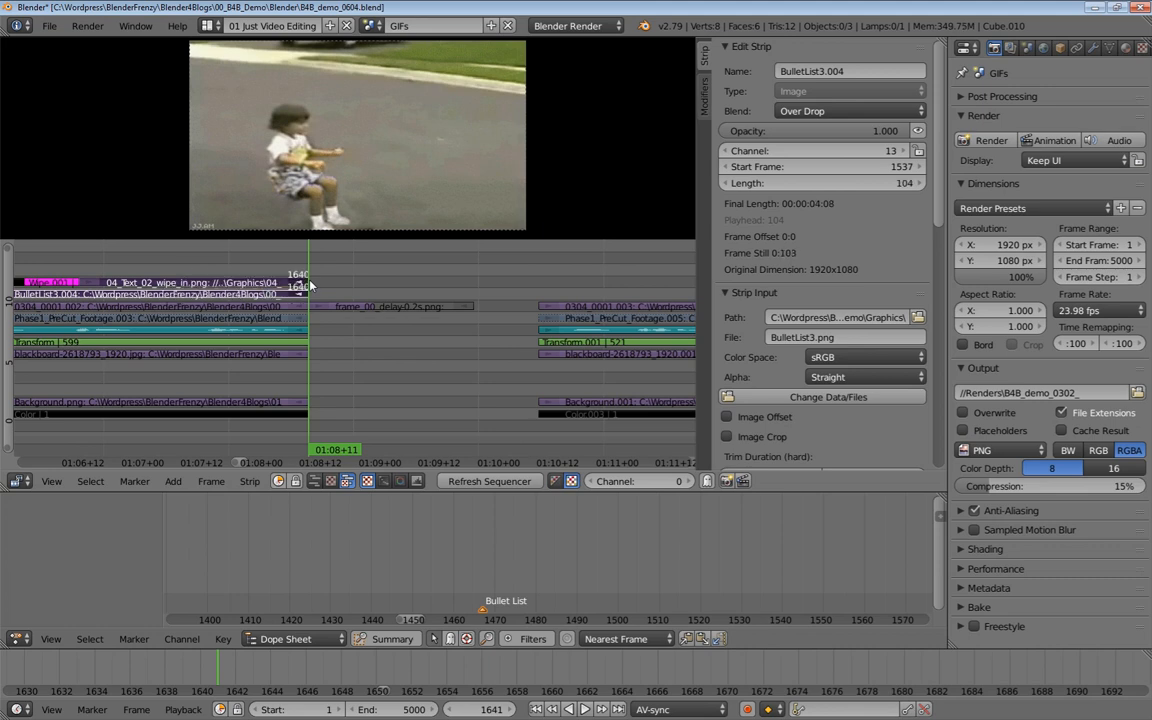
Play back the extended overlays up to the cut and scrub through the GIF to frame 1657
{"action": "left_click", "coordinate": [274, 275]}
{"action": "key", "text": "alt+a"}
{"action": "left_click_drag", "start_coordinate": [342, 259], "coordinate": [369, 305]}
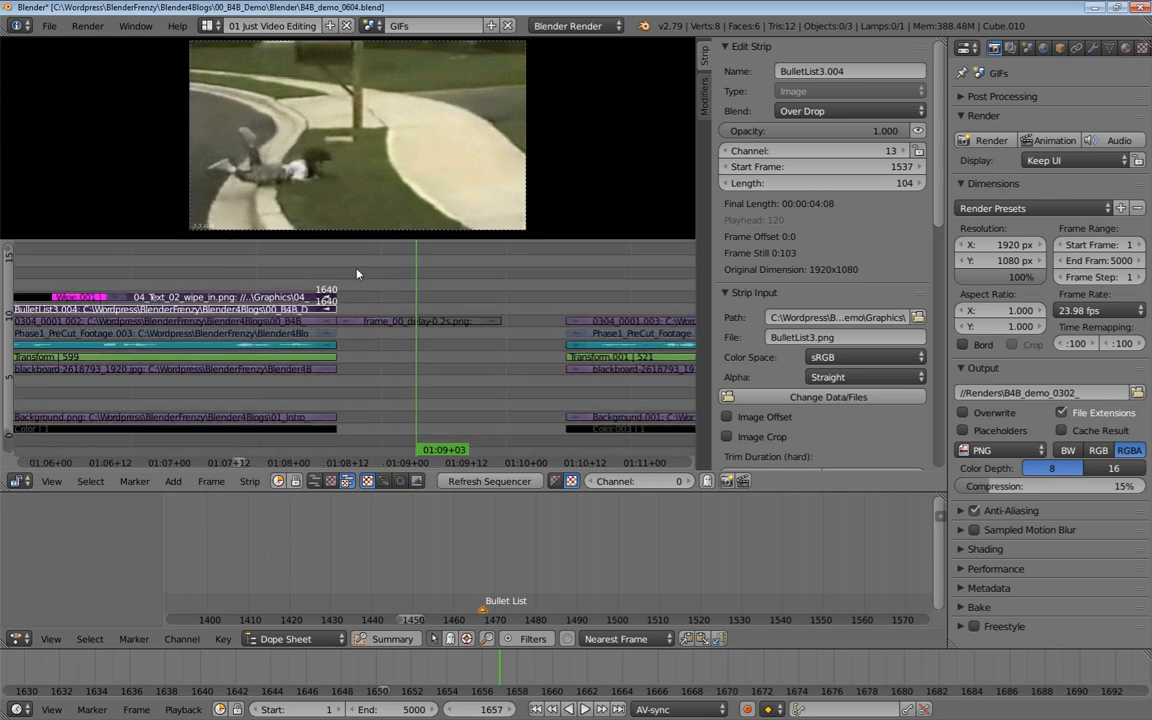
Duplicate the Color, Wipe and WIPE IN! image strips and place the copies after the originals in channel 14, with the image starting at frame 1679
{"action": "left_click_drag", "start_coordinate": [257, 275], "coordinate": [282, 283]}
{"action": "scroll", "coordinate": [241, 270], "scroll_direction": "down", "scroll_amount": 3}
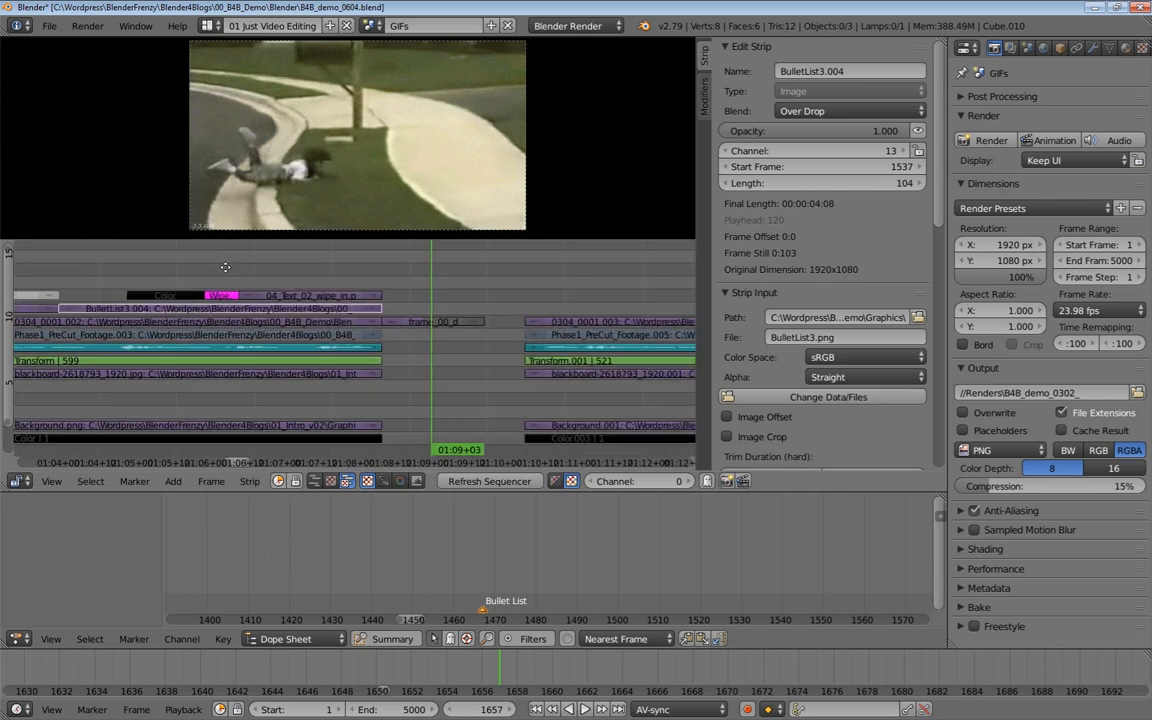
{"action": "right_click", "coordinate": [168, 296]}
{"action": "right_click", "coordinate": [226, 298]}
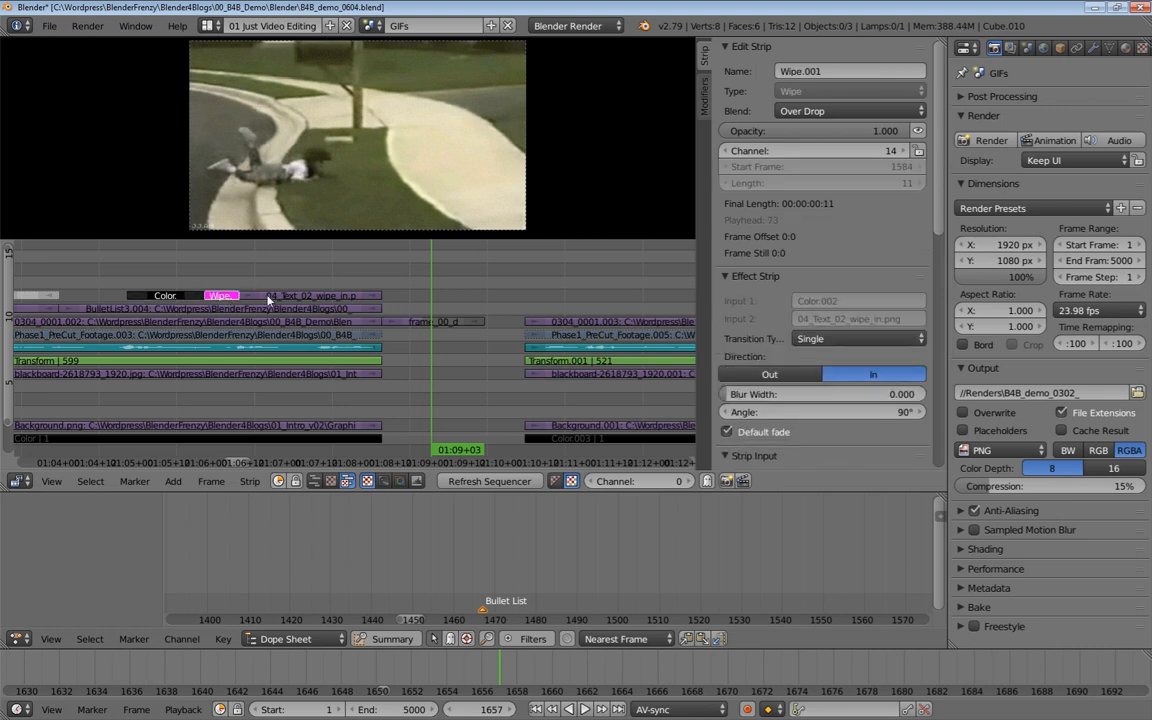
{"action": "right_click", "coordinate": [245, 297]}
{"action": "key", "text": "g"}
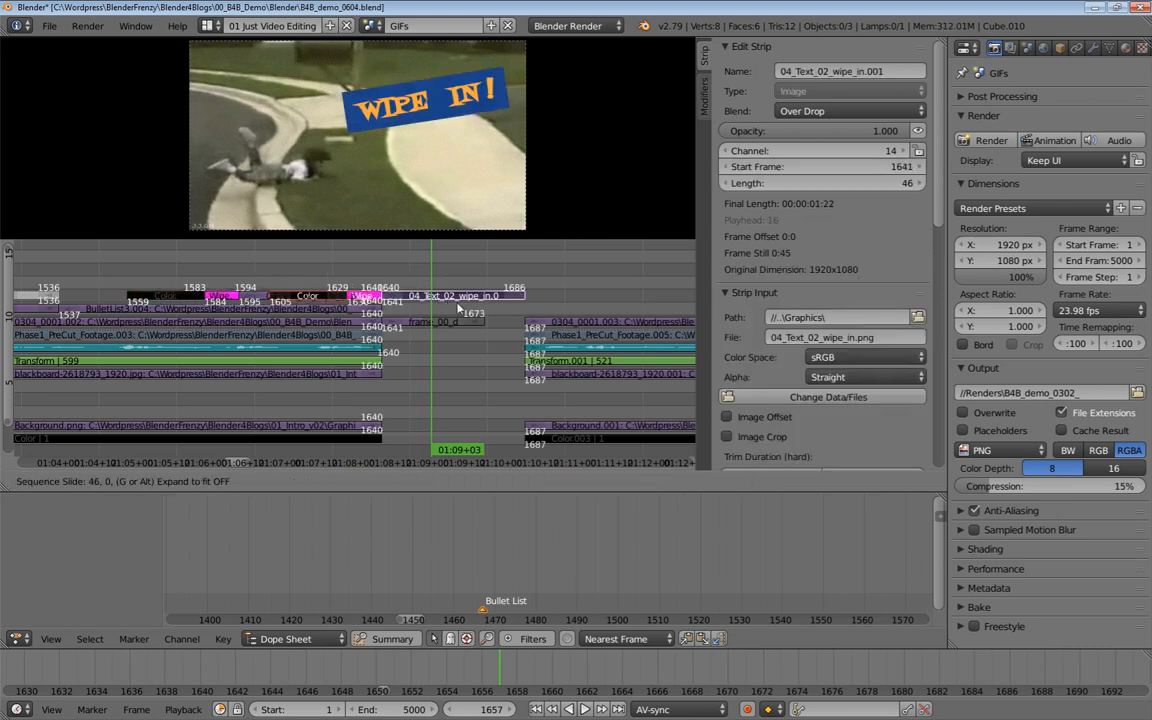
{"action": "left_click", "coordinate": [524, 298]}
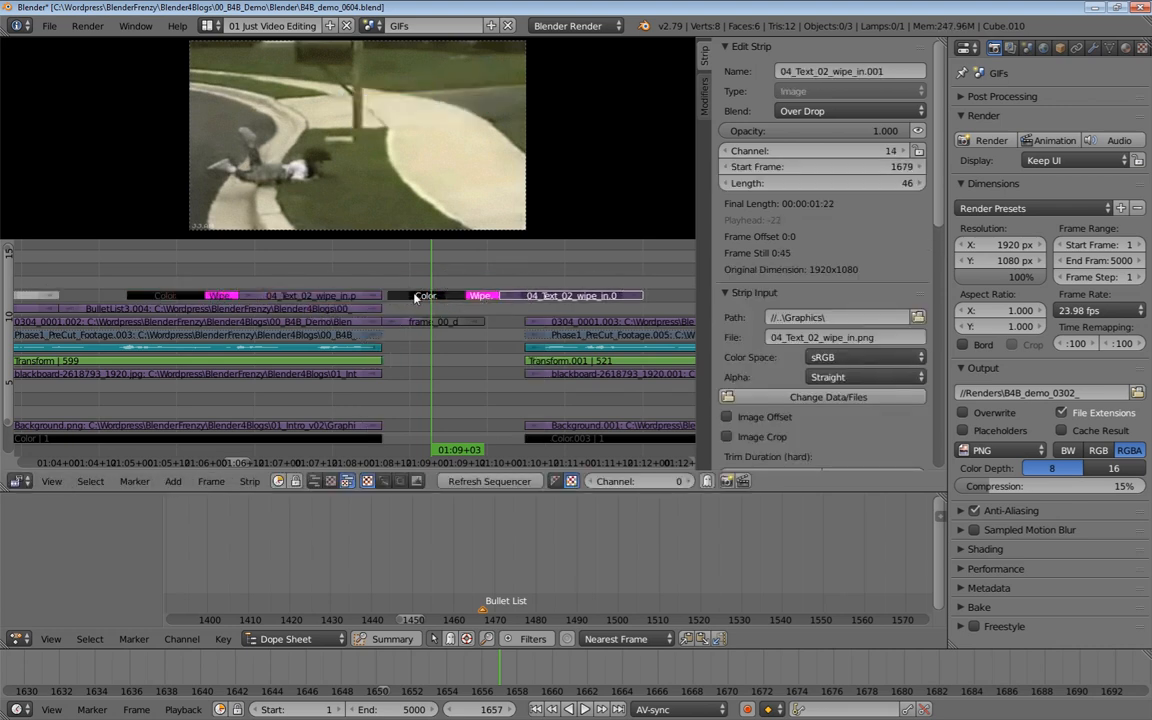
Trim the copied Color strip to start at frame 1656 with length 12 and shorten the copied text image to 20 frames
{"action": "right_click", "coordinate": [430, 297]}
{"action": "key", "text": "g"}
{"action": "left_click", "coordinate": [444, 298]}
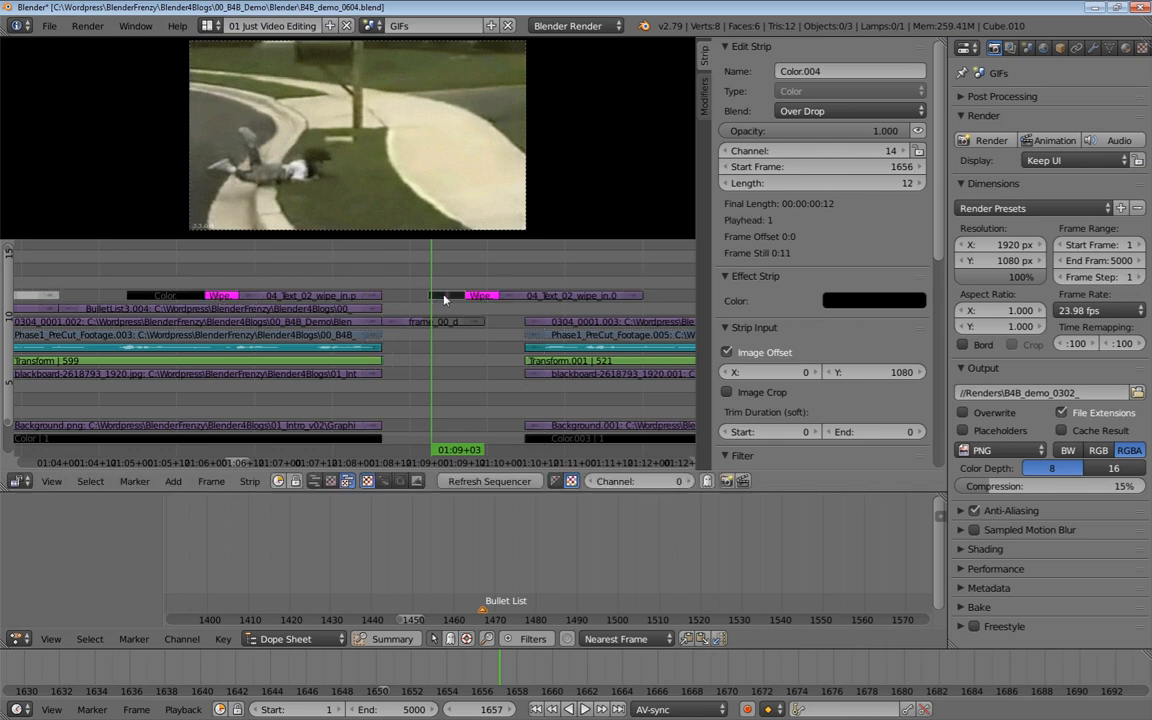
{"action": "right_click", "coordinate": [641, 298]}
{"action": "key", "text": "g"}
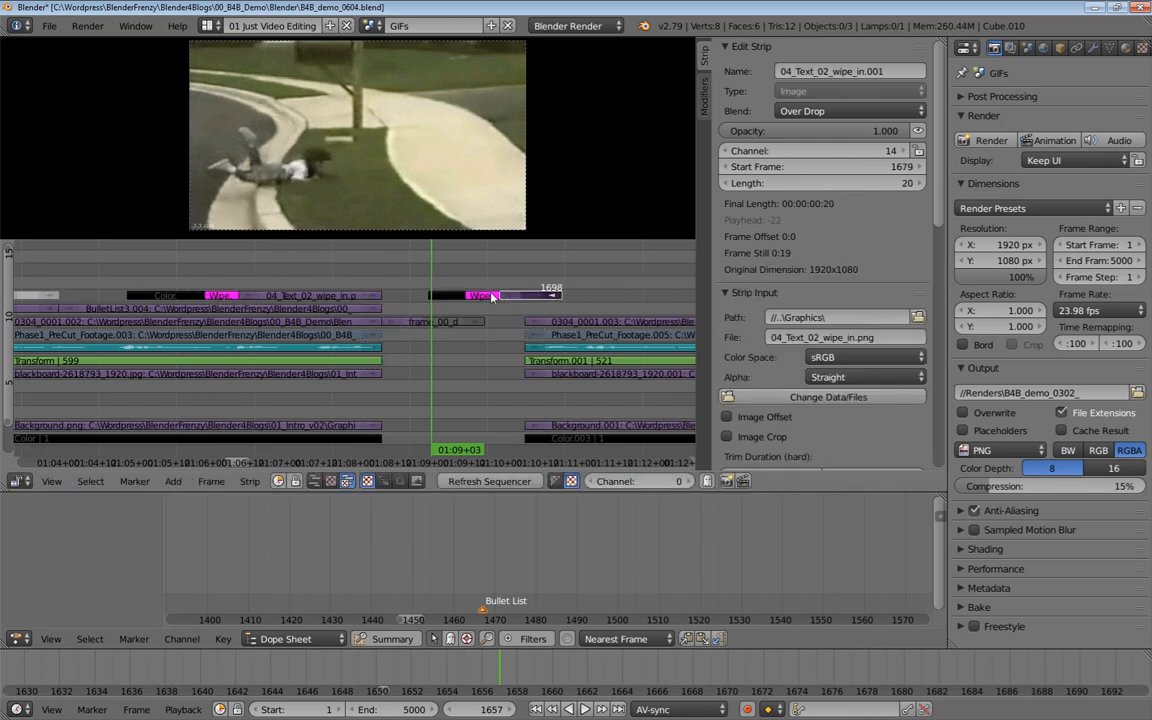
Move the copied text image strip earlier to start at frame 1672, shortening the copied wipe
{"action": "left_click_drag", "start_coordinate": [471, 286], "coordinate": [377, 302]}
{"action": "scroll", "coordinate": [400, 300], "scroll_direction": "up", "scroll_amount": 3}
{"action": "scroll", "coordinate": [494, 297], "scroll_direction": "down", "scroll_amount": 1}
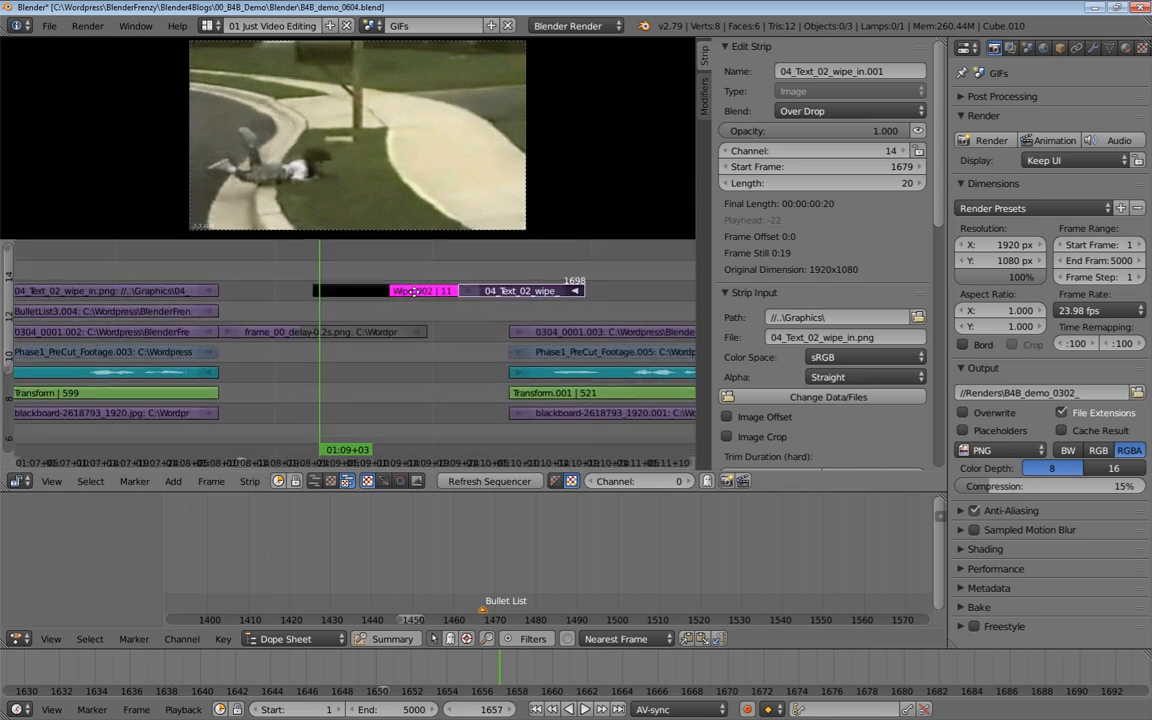
{"action": "left_click", "coordinate": [503, 295]}
{"action": "key", "text": "g"}
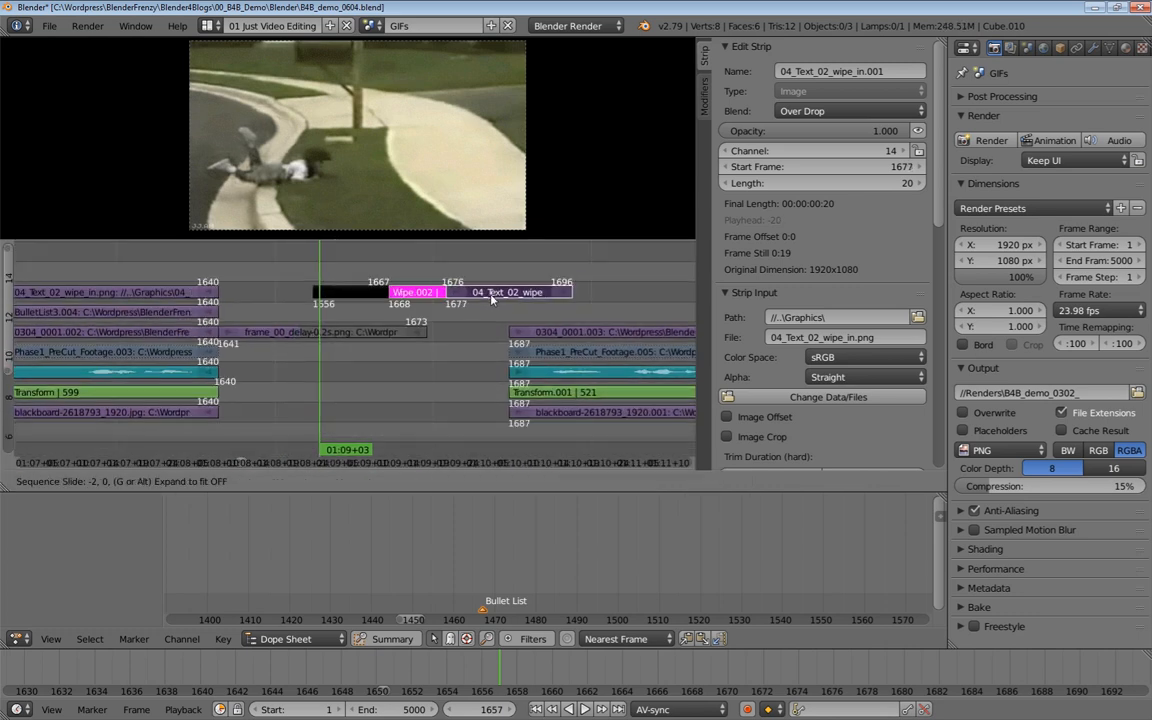
{"action": "left_click", "coordinate": [457, 301]}
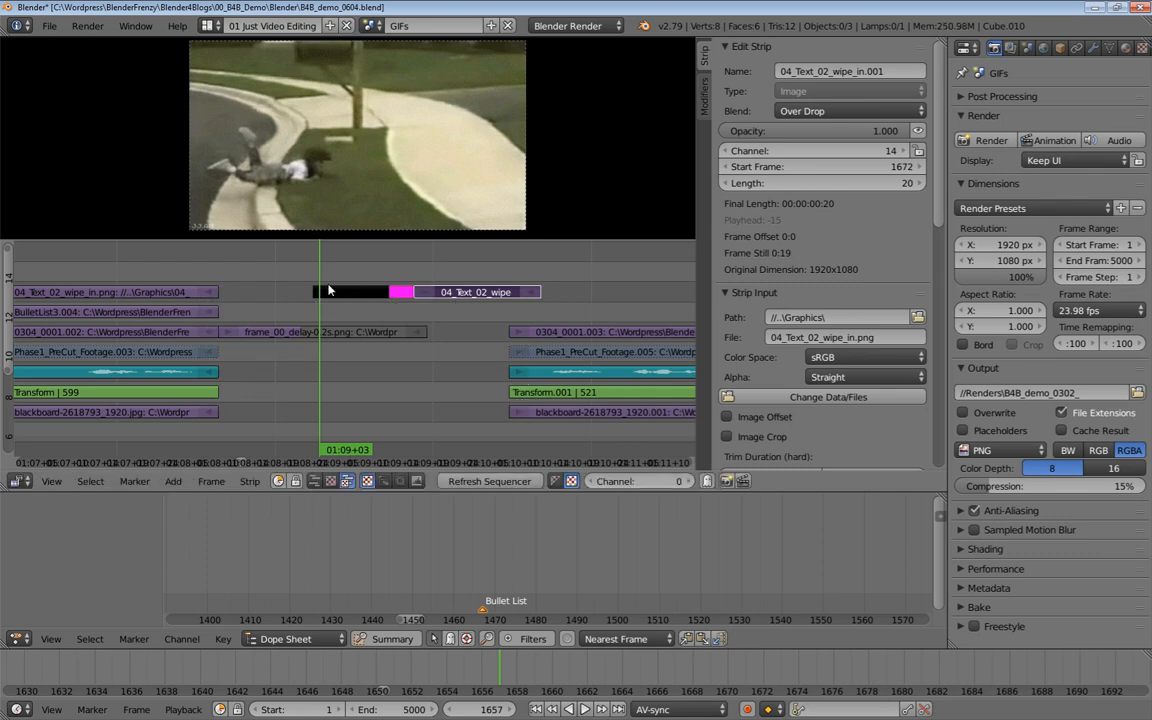
Select the copied Color, Wipe and text image strips and move them 14 frames earlier, over the GIF strip
{"action": "right_click", "coordinate": [349, 296]}
{"action": "right_click", "coordinate": [462, 296]}
{"action": "key", "text": "g"}
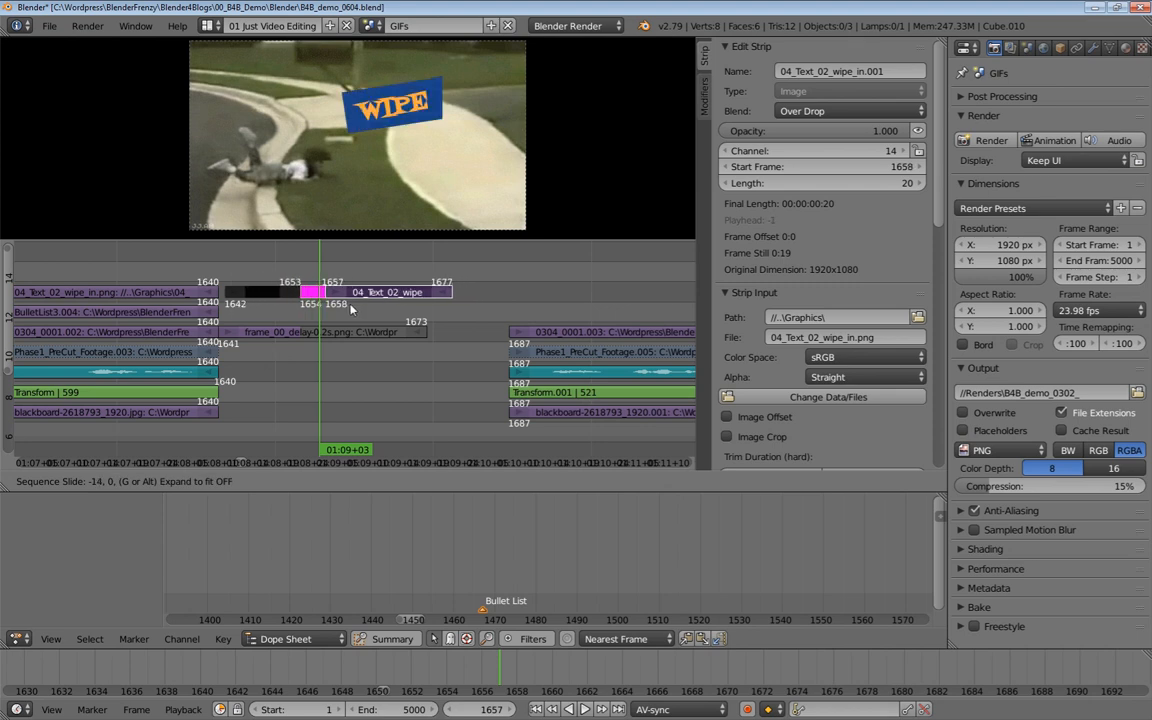
{"action": "left_click", "coordinate": [352, 311]}
Play back the GIF section to check when the copied wipe and text image appear
{"action": "left_click", "coordinate": [183, 256]}
{"action": "key", "text": "alt+a"}
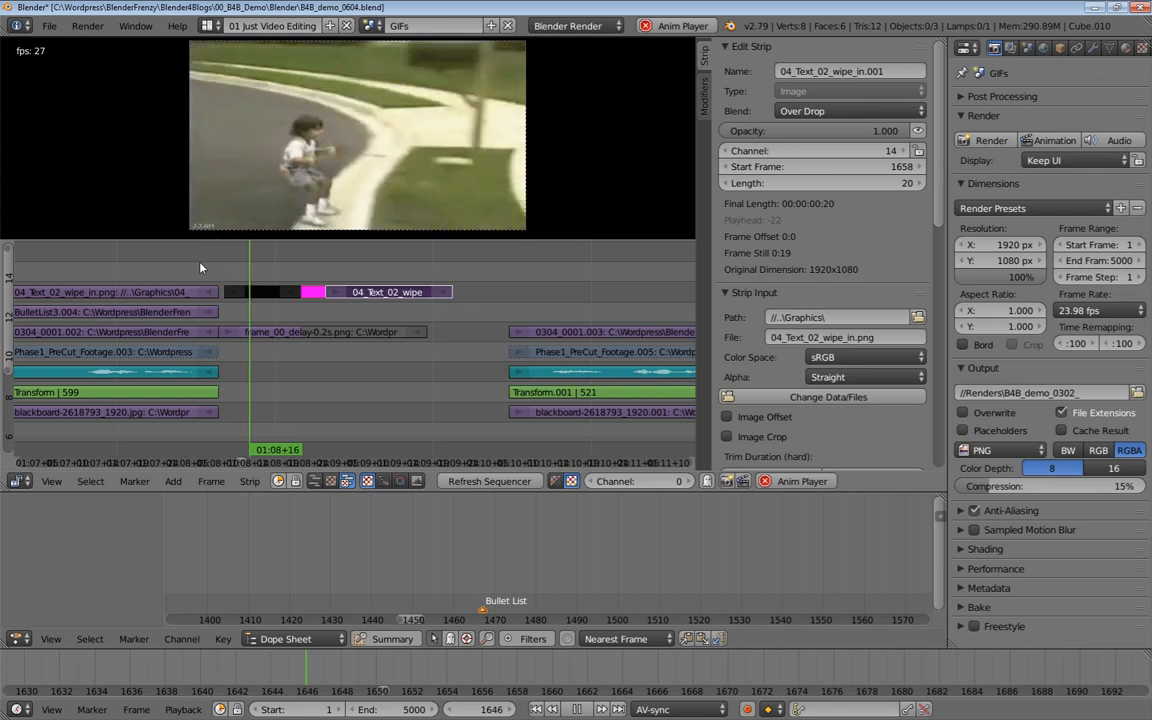
{"action": "key", "text": "alt+a"}
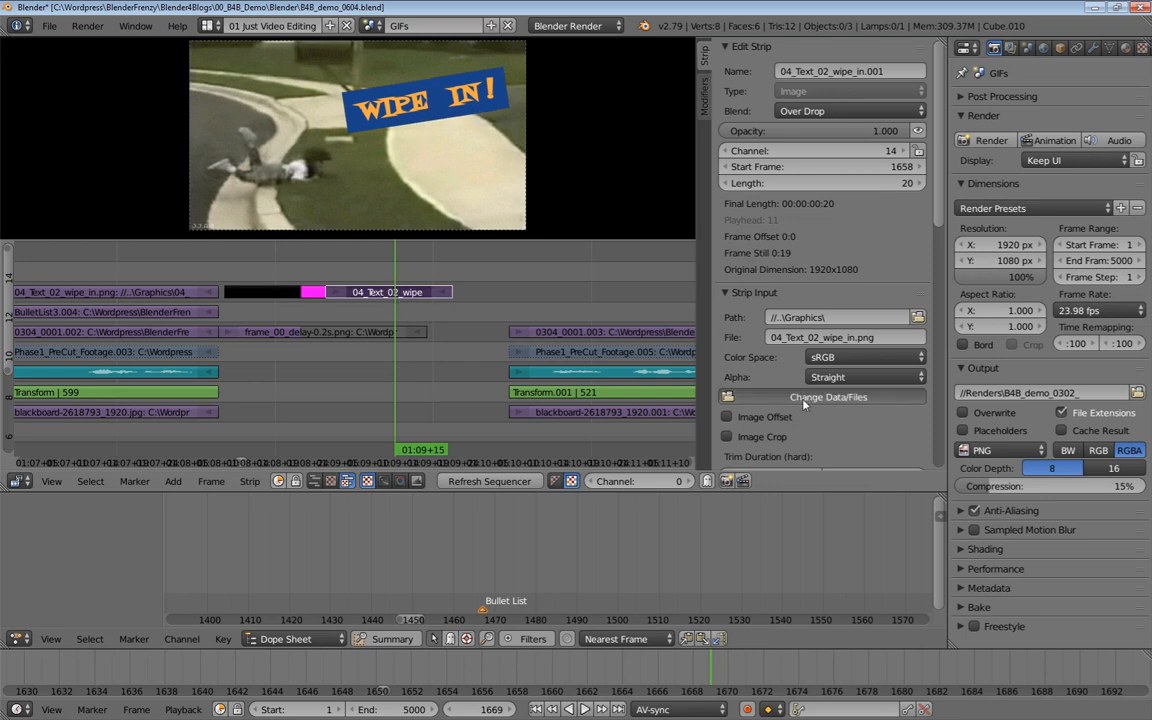
Replace the copied text strip's image with 05_Text_03_wipe_out.png from the Graphics folder and play back the section
{"action": "left_click", "coordinate": [728, 396]}
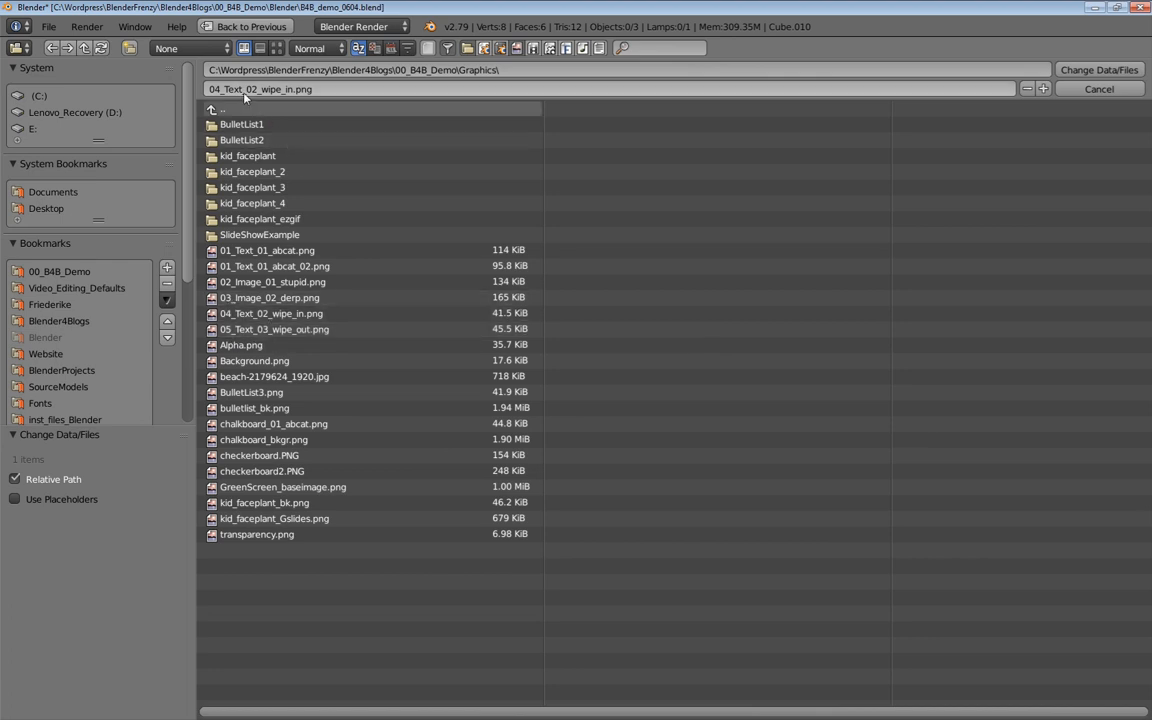
{"action": "double_click", "coordinate": [294, 330]}
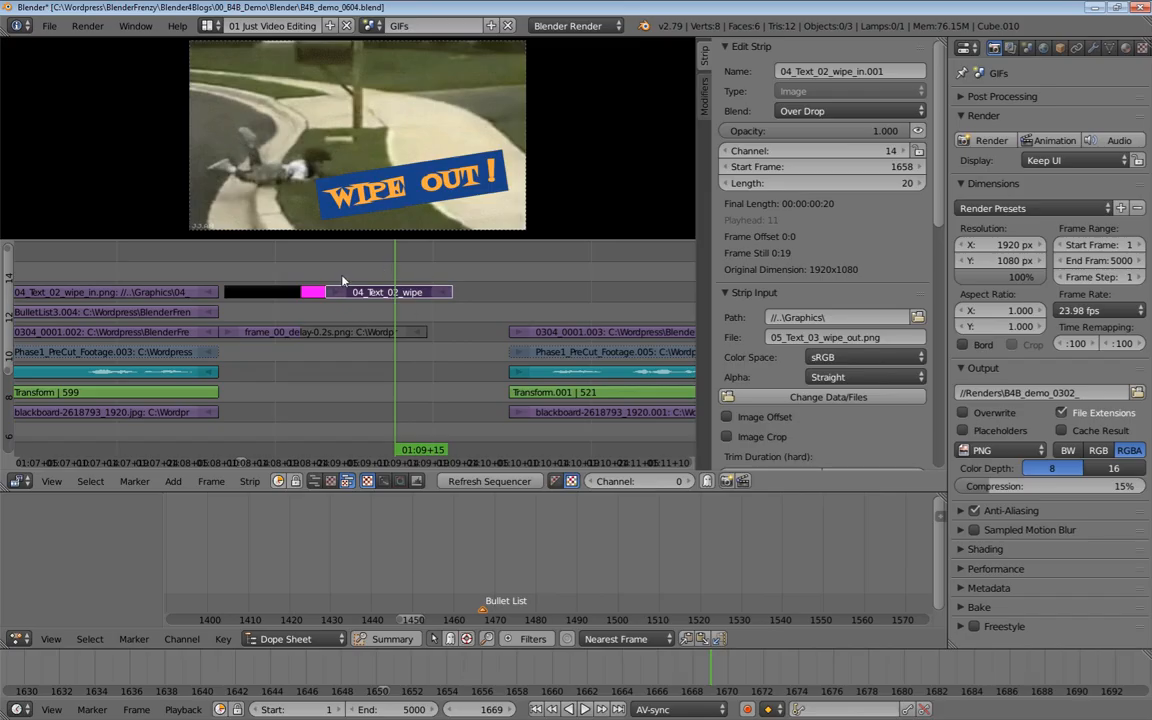
{"action": "left_click_drag", "start_coordinate": [362, 261], "coordinate": [170, 252]}
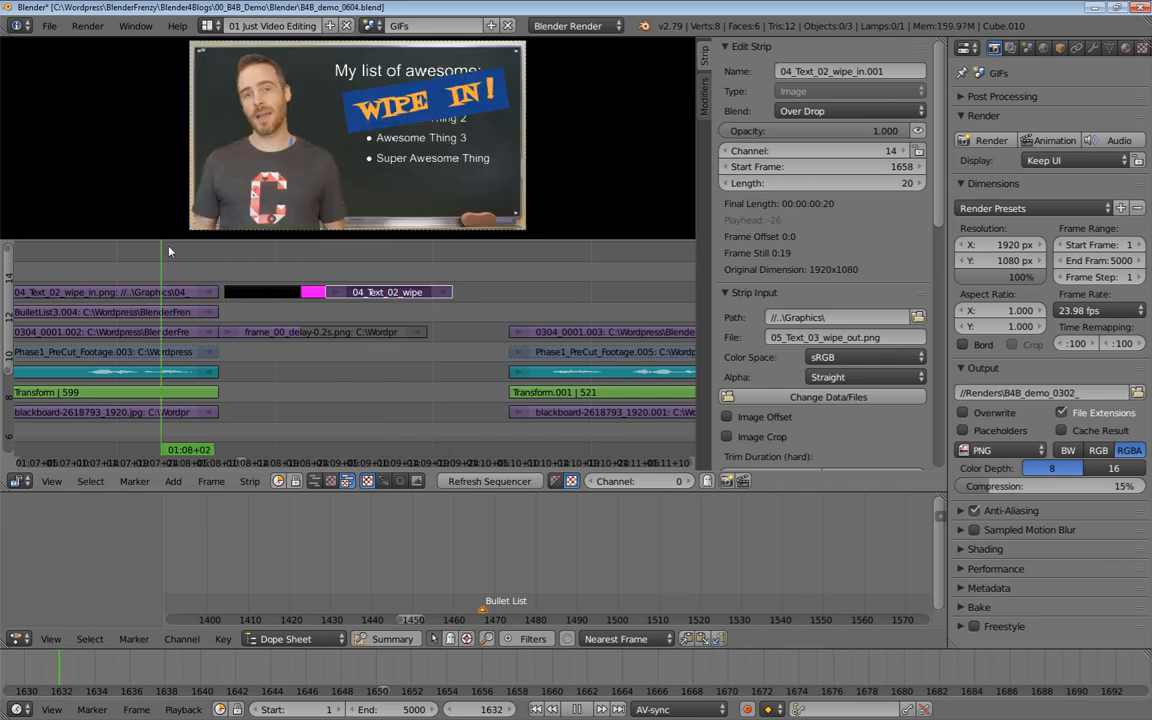
{"action": "key", "text": "alt+a"}
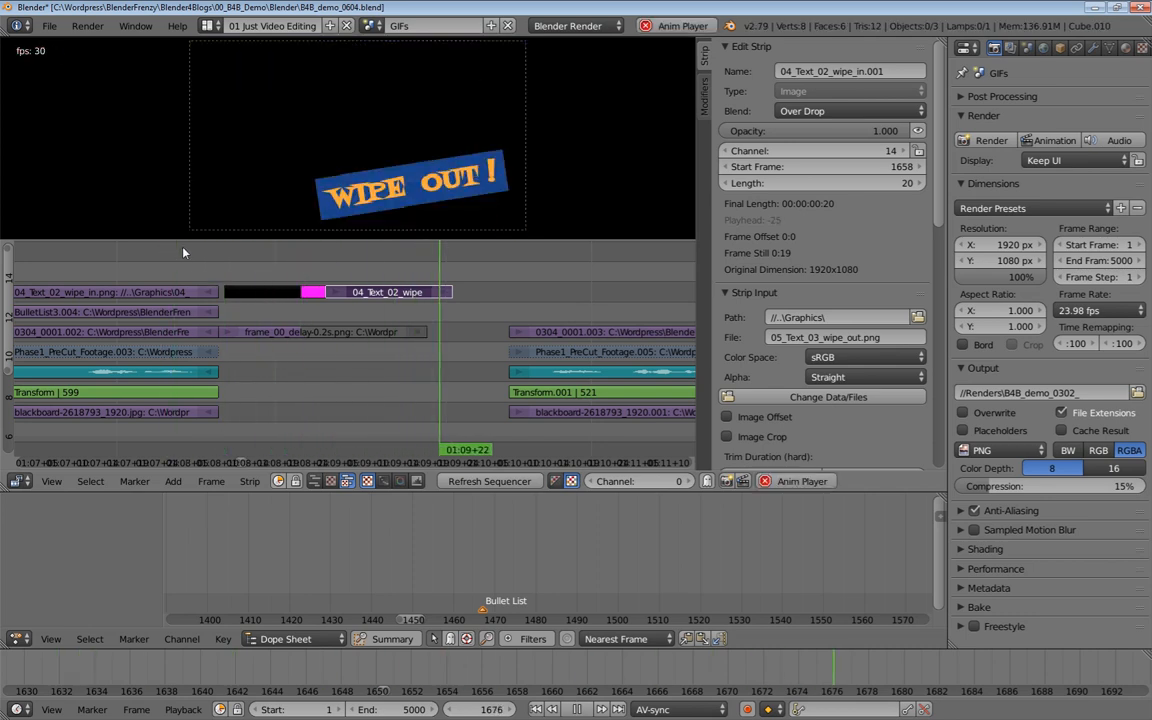
{"action": "key", "text": "alt+a"}
Scrub to frame 1653 and shorten the Color strip before the WIPE OUT! wipe to 10 frames, ending at frame 1651
{"action": "left_click", "coordinate": [350, 262]}
{"action": "left_click_drag", "start_coordinate": [350, 262], "coordinate": [296, 272]}
{"action": "right_click", "coordinate": [312, 292]}
{"action": "right_click", "coordinate": [364, 294]}
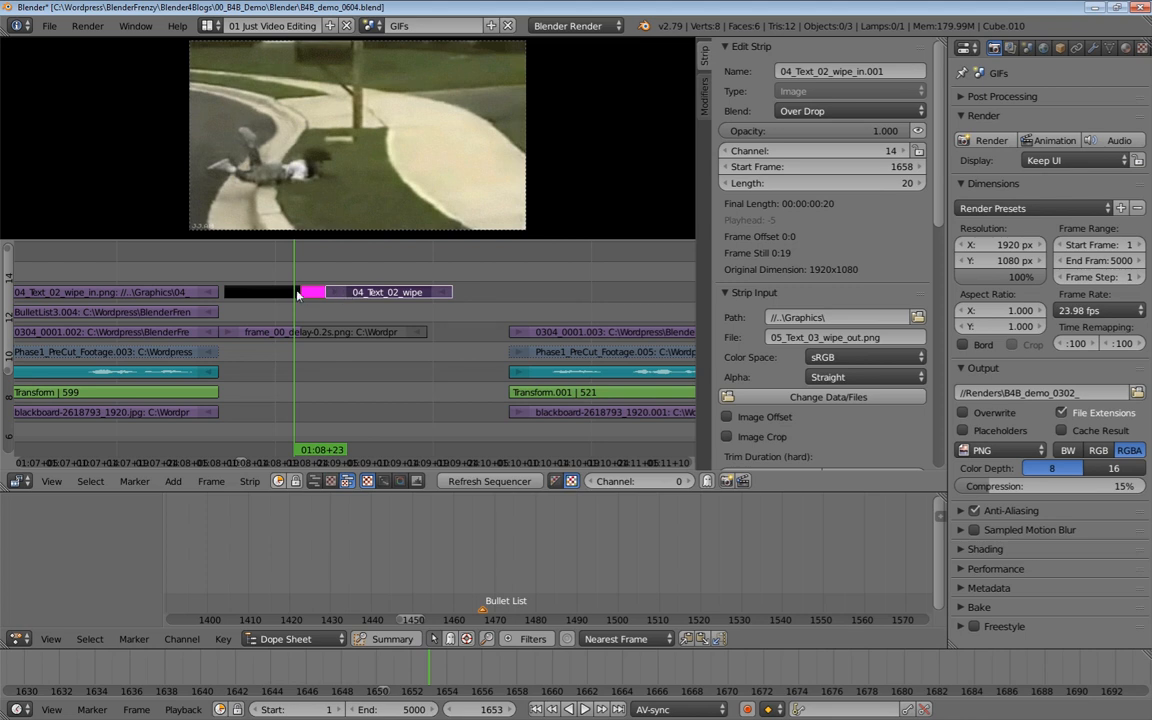
{"action": "right_click", "coordinate": [262, 292]}
{"action": "key", "text": "g"}
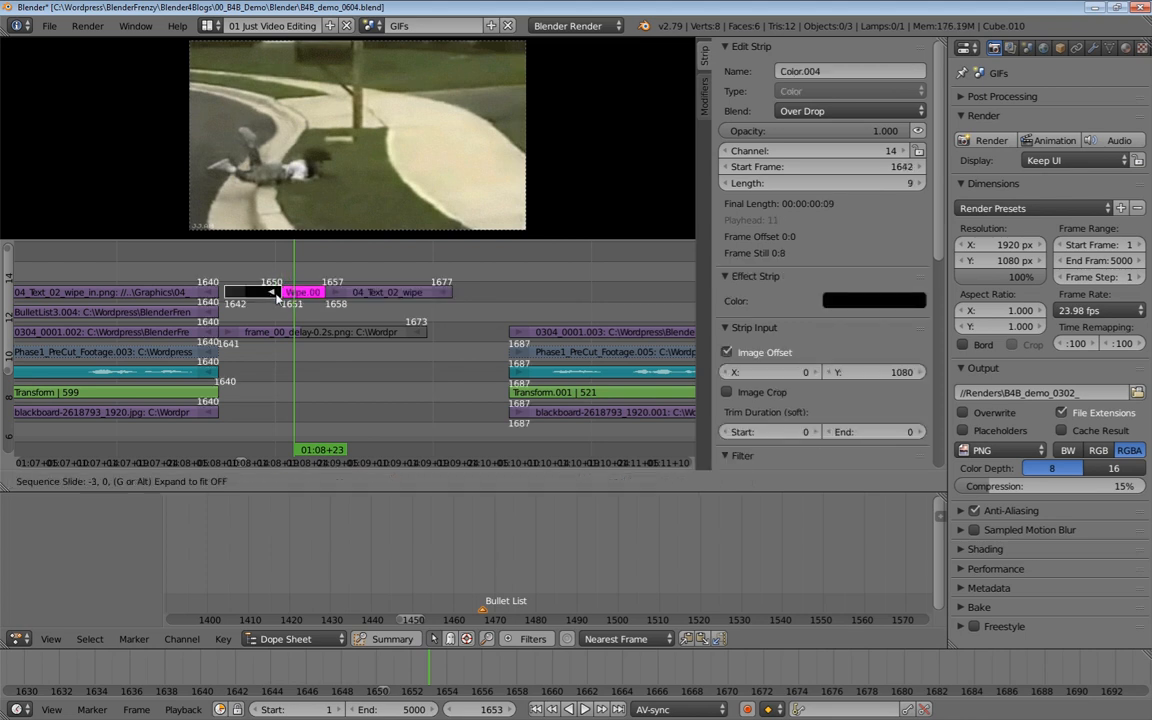
{"action": "left_click", "coordinate": [272, 296]}
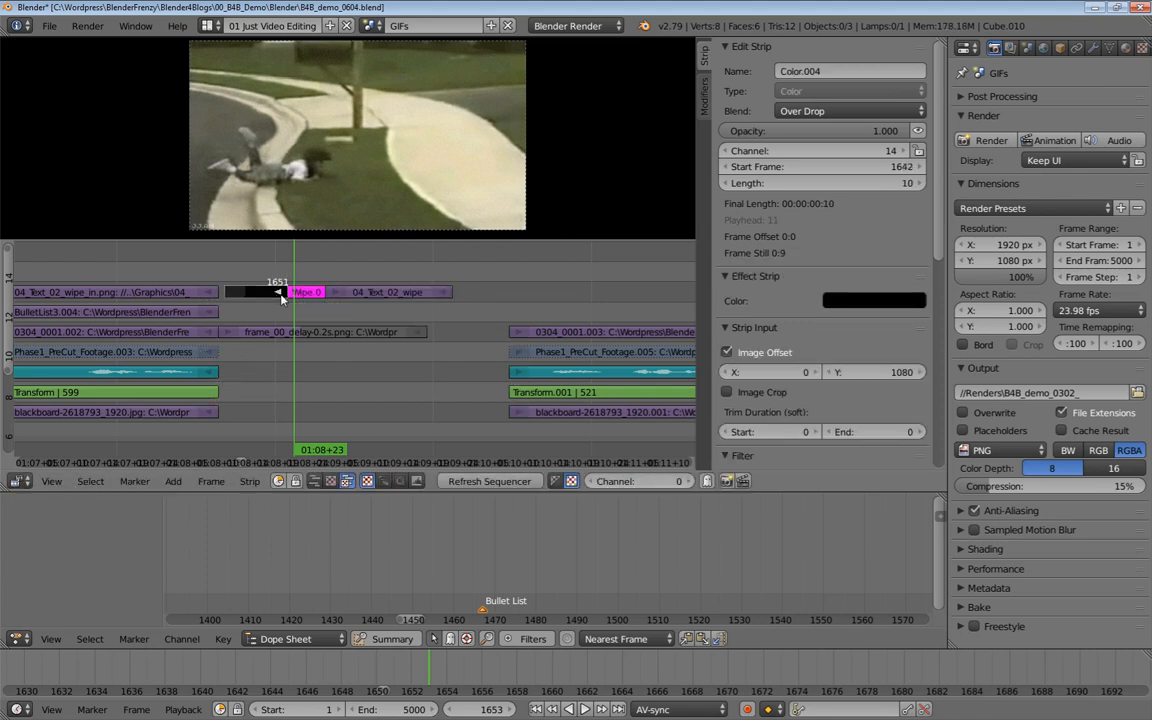
Move the WIPE OUT! image strip 4 frames earlier so it starts at frame 1654
{"action": "left_click", "coordinate": [363, 296]}
{"action": "right_click", "coordinate": [342, 296]}
{"action": "key", "text": "g"}
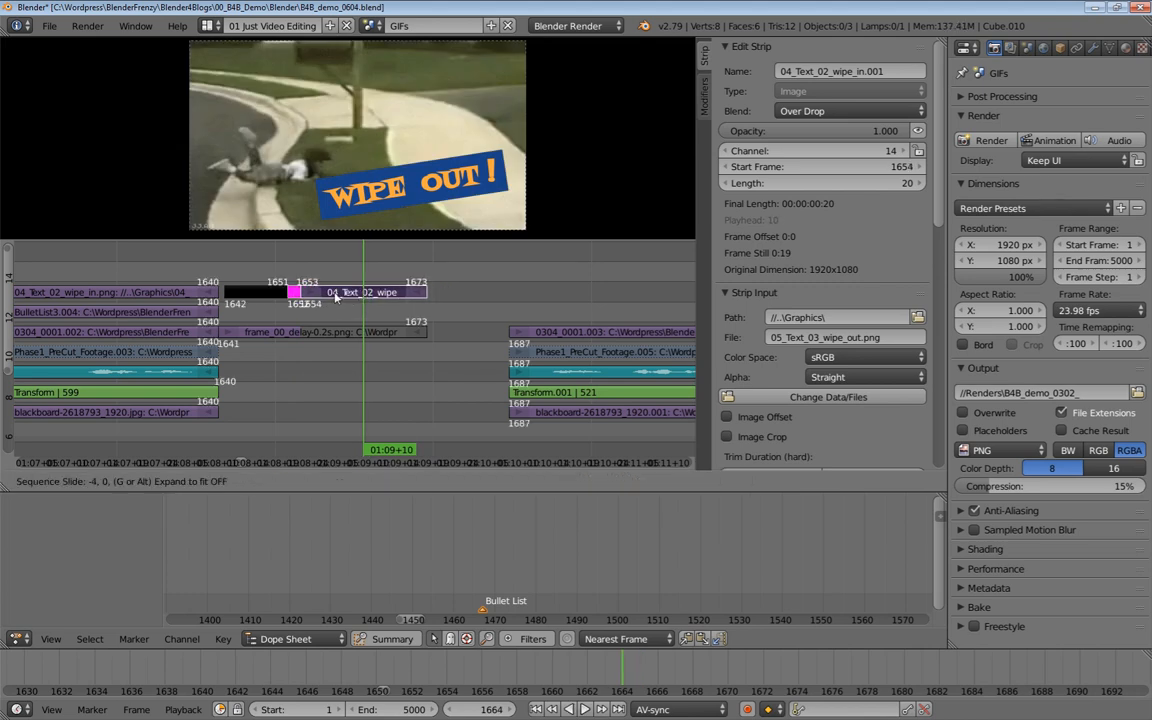
{"action": "left_click", "coordinate": [323, 296]}
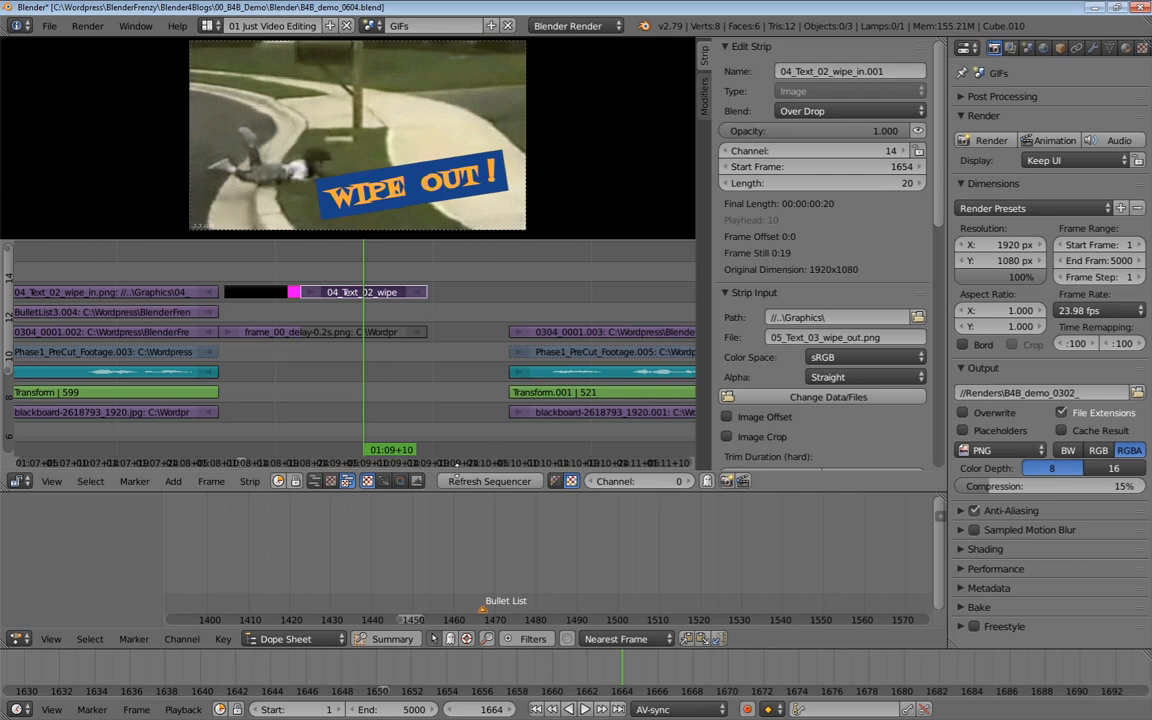
Play back the retimed WIPE OUT! transition over the GIF from before the cut and from frame 1652
{"action": "key", "text": "alt+a"}
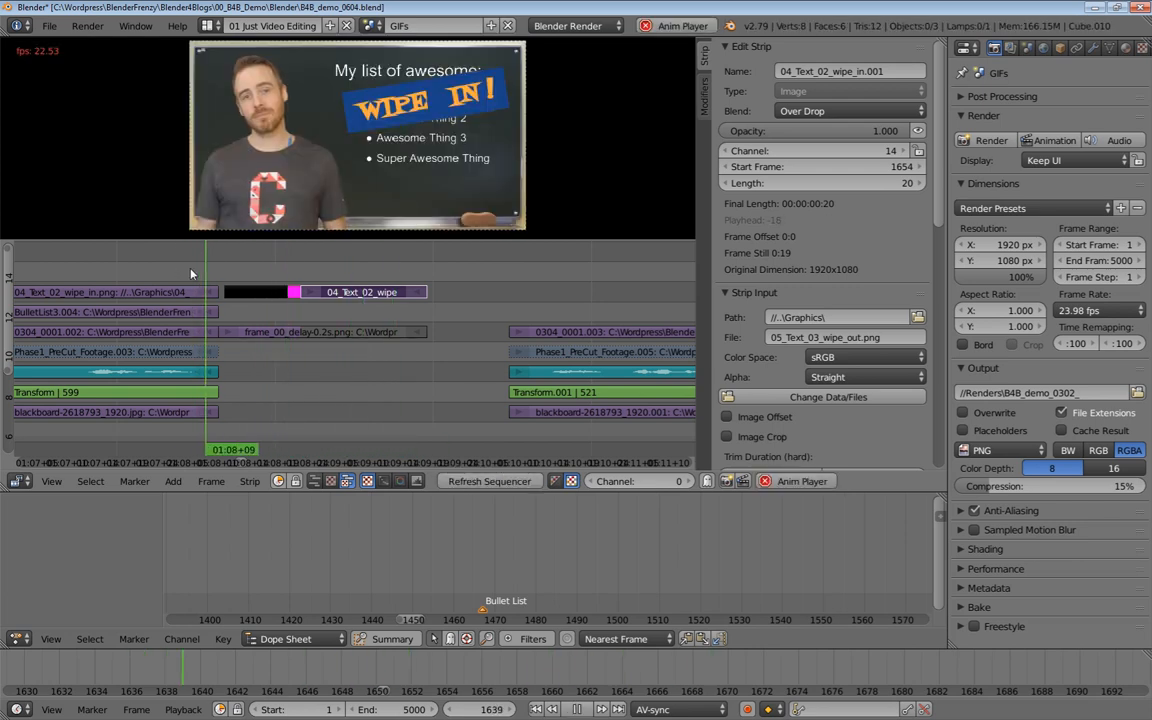
{"action": "key", "text": "alt+a"}
{"action": "left_click", "coordinate": [290, 265]}
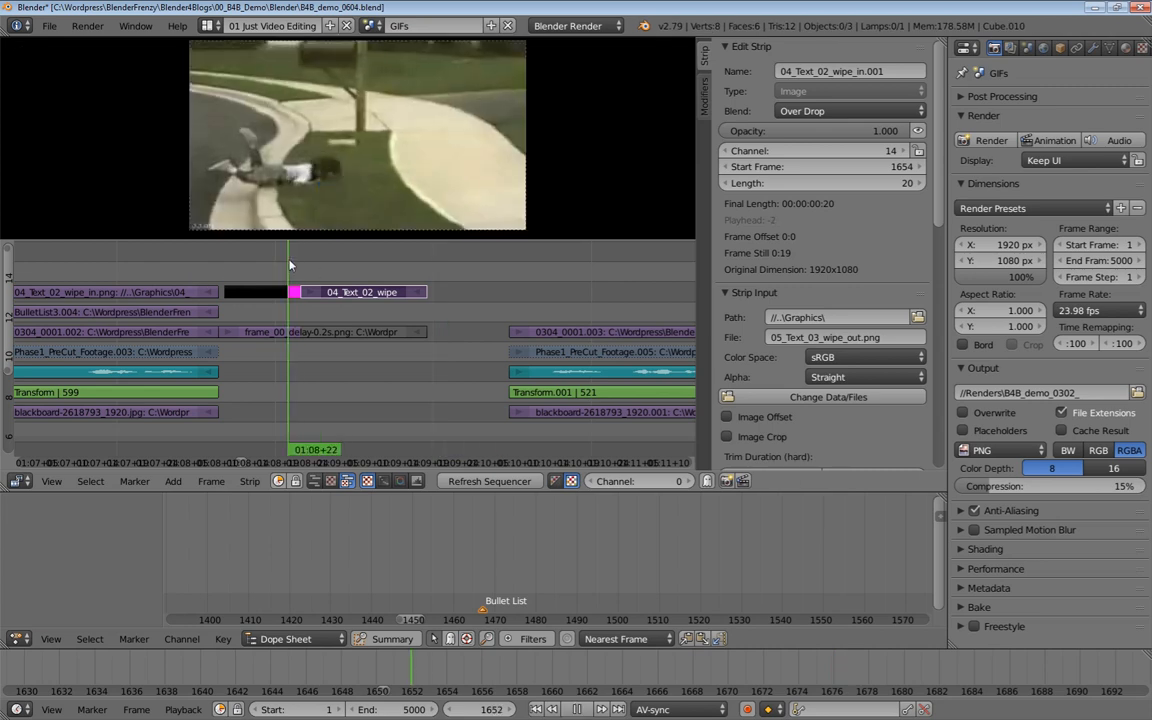
{"action": "key", "text": "alt+a"}
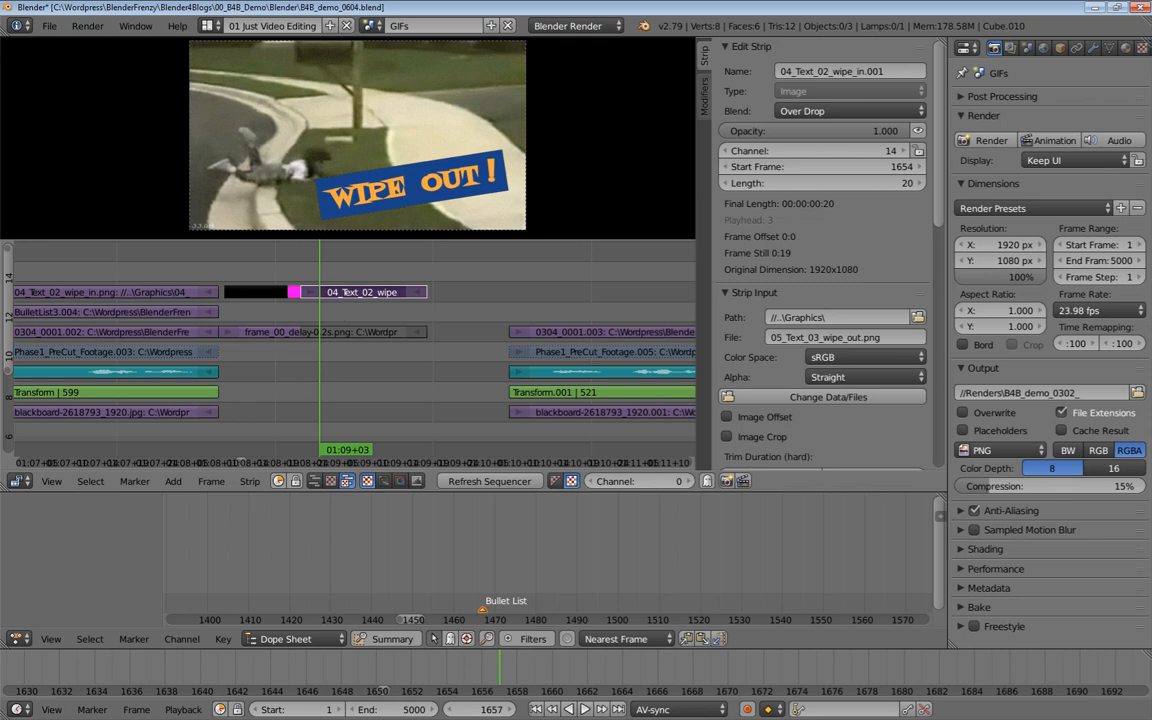
Add wipeout_02_headset.flac from the Audio folder as a sound strip at frame 1654, where the WIPE OUT! image starts
{"action": "key", "text": "Left"}
{"action": "key", "text": "Left"}
{"action": "key", "text": "Left"}
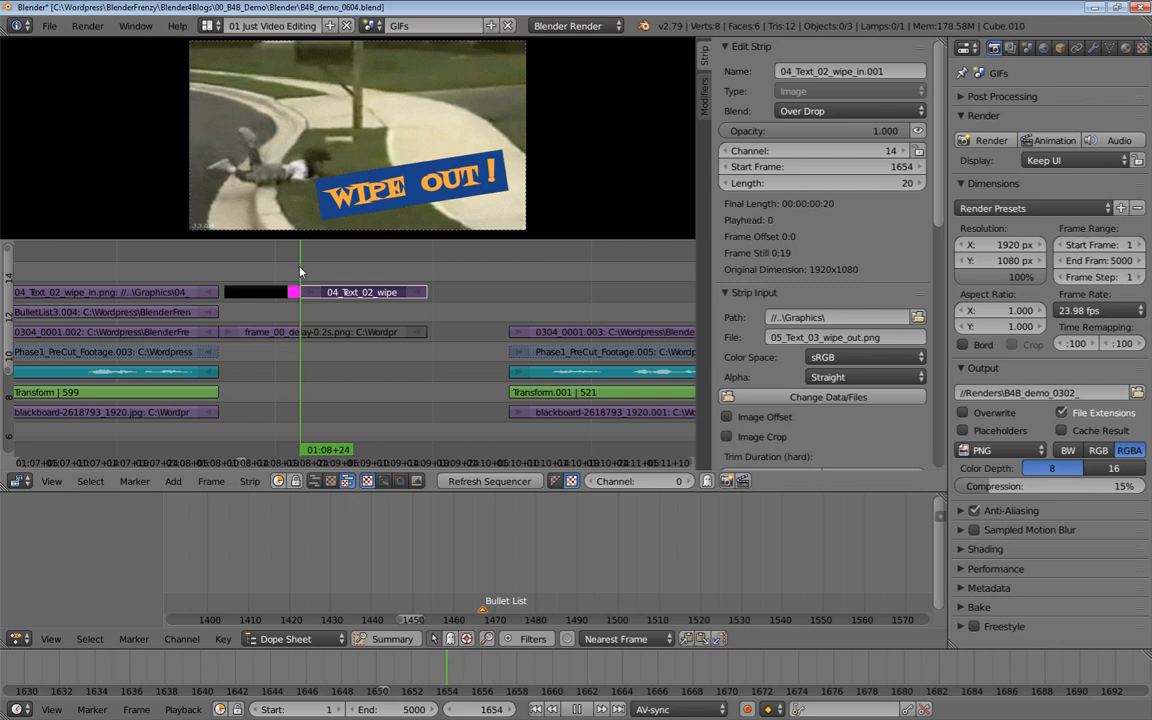
{"action": "key", "text": "shift+a"}
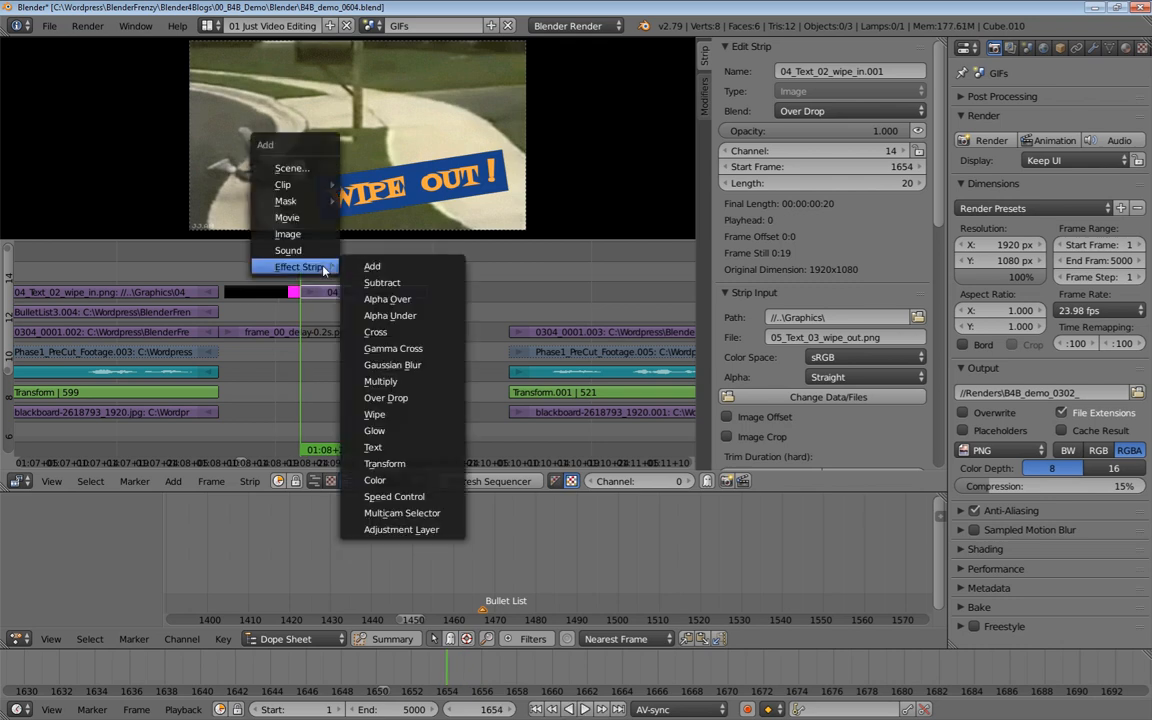
{"action": "left_click", "coordinate": [293, 251]}
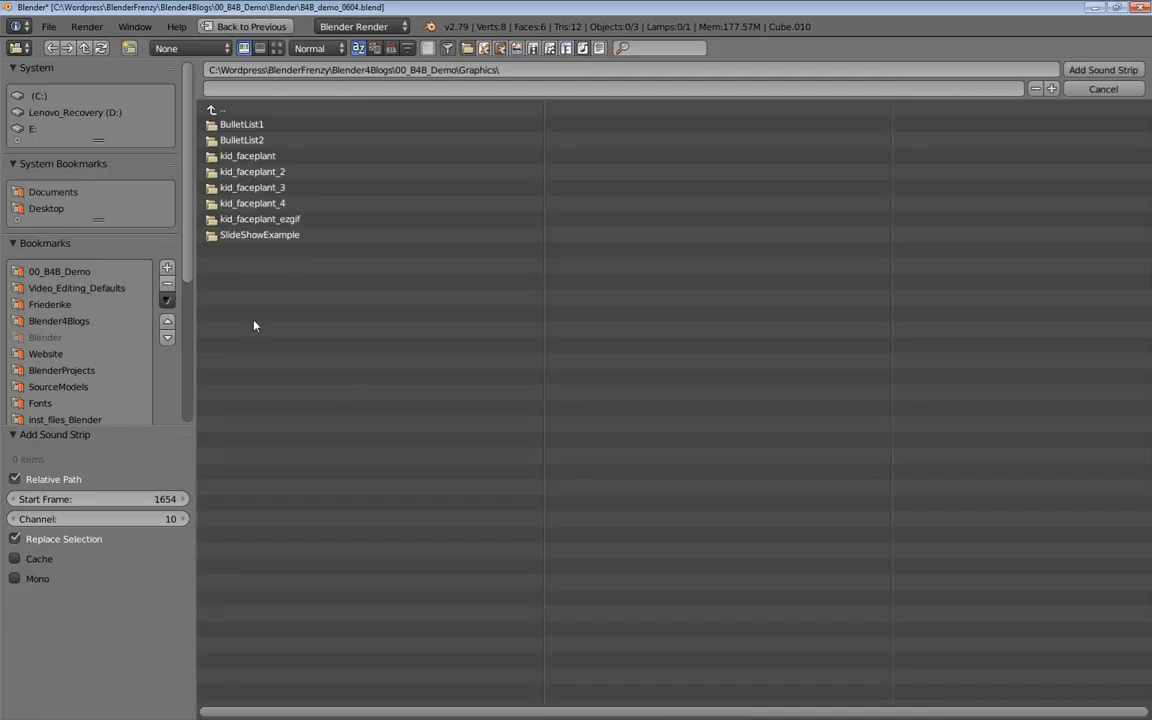
{"action": "left_click", "coordinate": [224, 110]}
{"action": "left_click", "coordinate": [231, 124]}
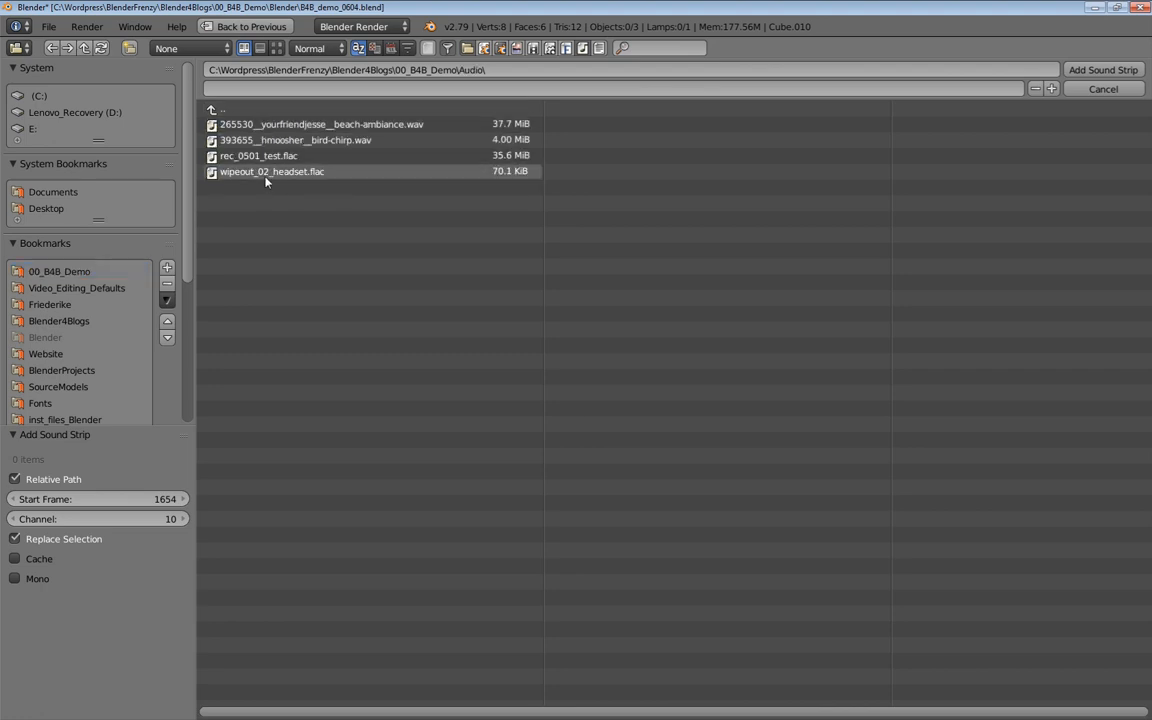
{"action": "left_click", "coordinate": [250, 176]}
{"action": "double_click", "coordinate": [252, 174]}
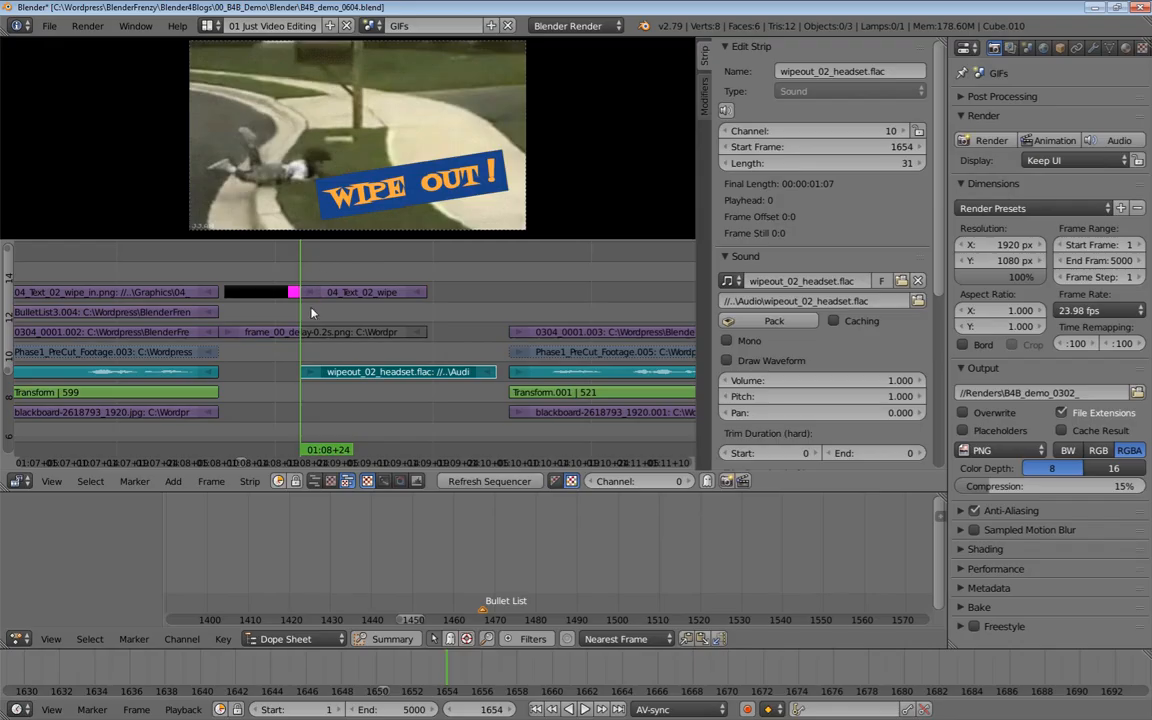
Move the wipeout sound strip to channel 13 with start frame 1642 and turn on its waveform display
{"action": "key", "text": "g"}
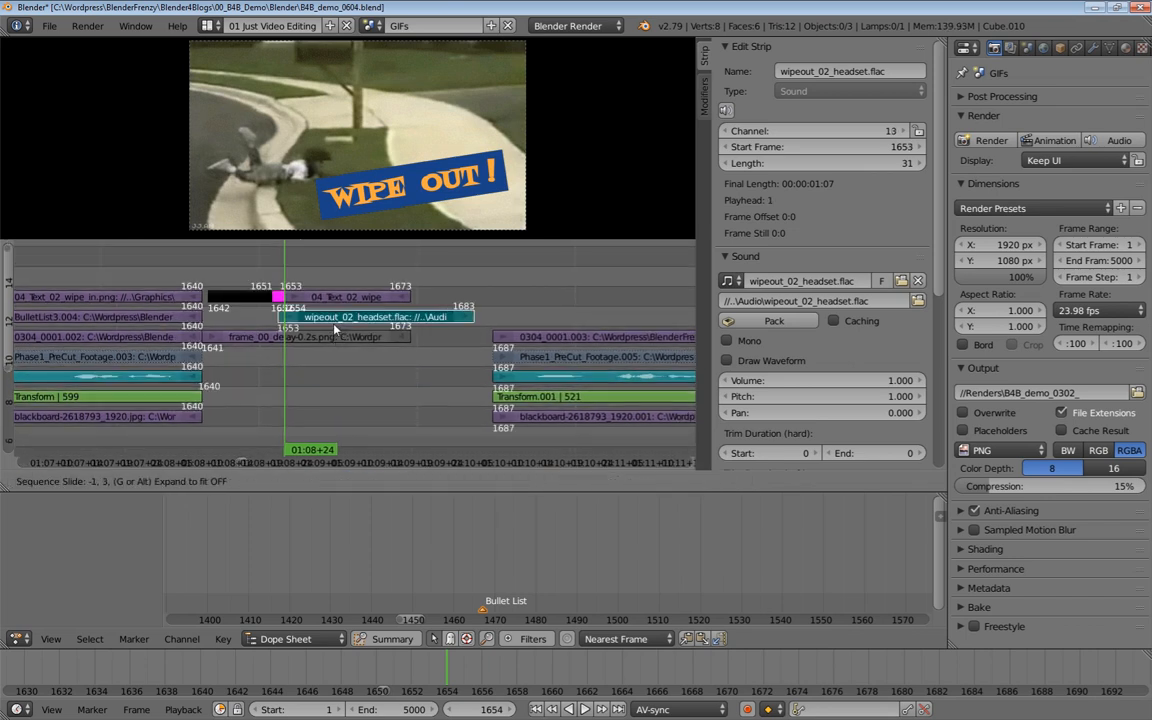
{"action": "left_click", "coordinate": [270, 320]}
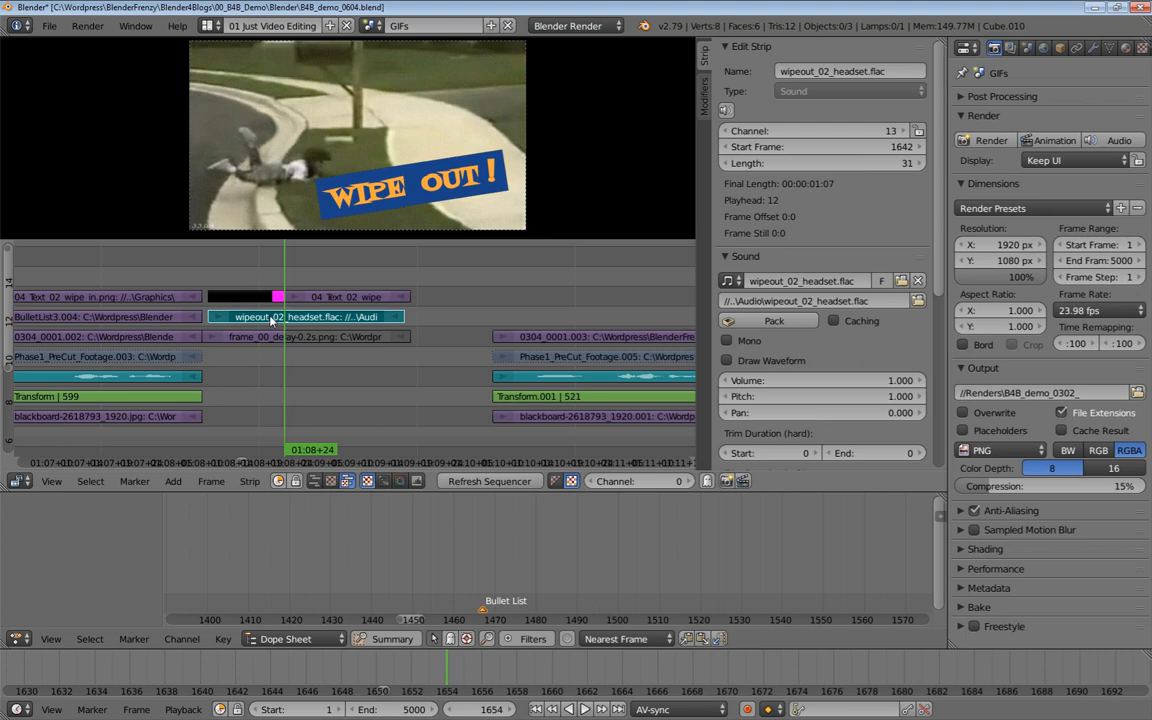
{"action": "left_click", "coordinate": [727, 360]}
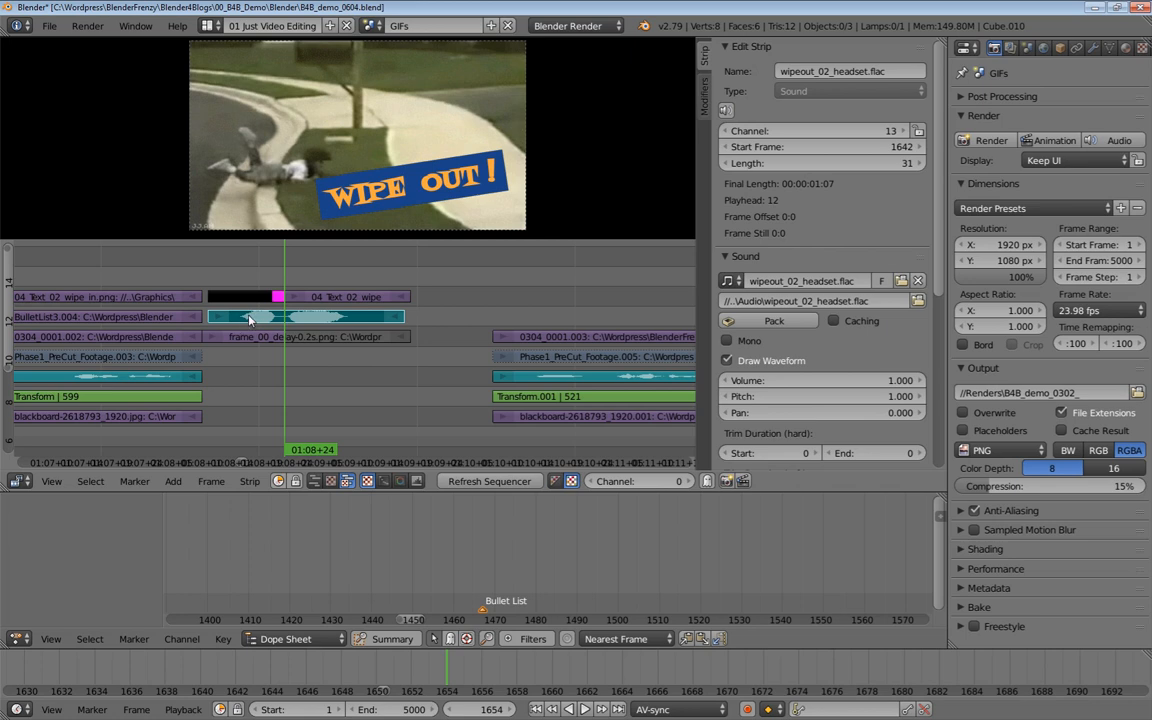
Align the wipeout sound strip with the start of the GIF strip at frame 1641
{"action": "key", "text": "g"}
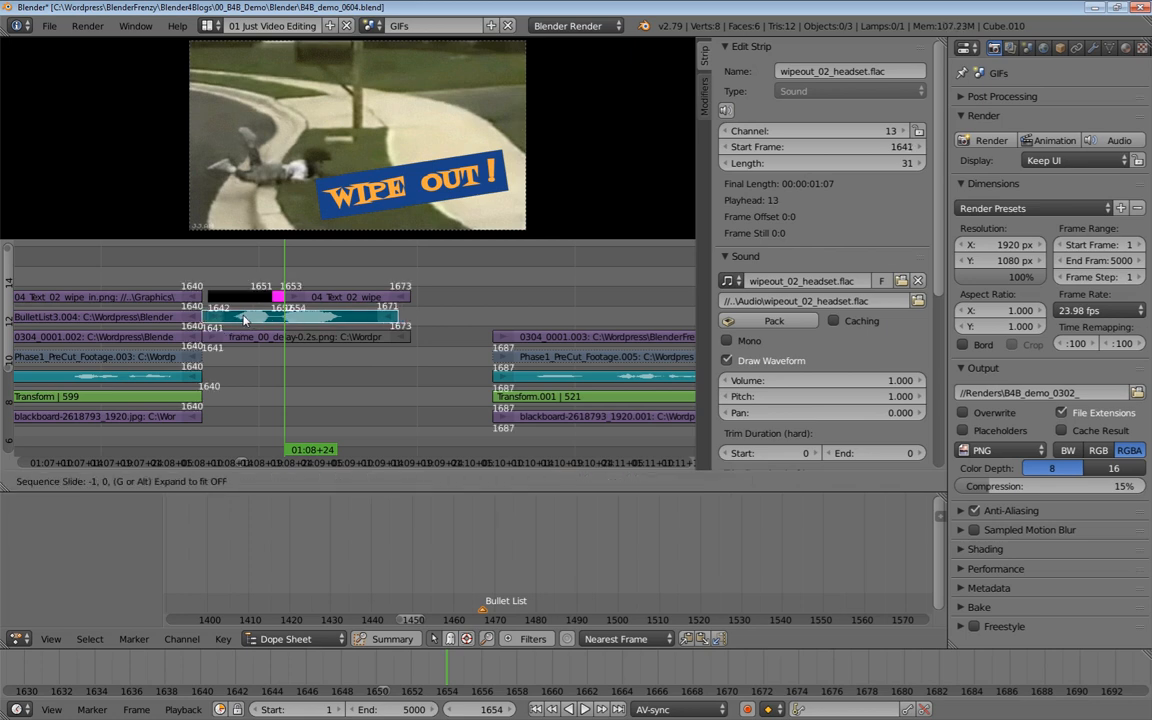
{"action": "left_click", "coordinate": [248, 318]}
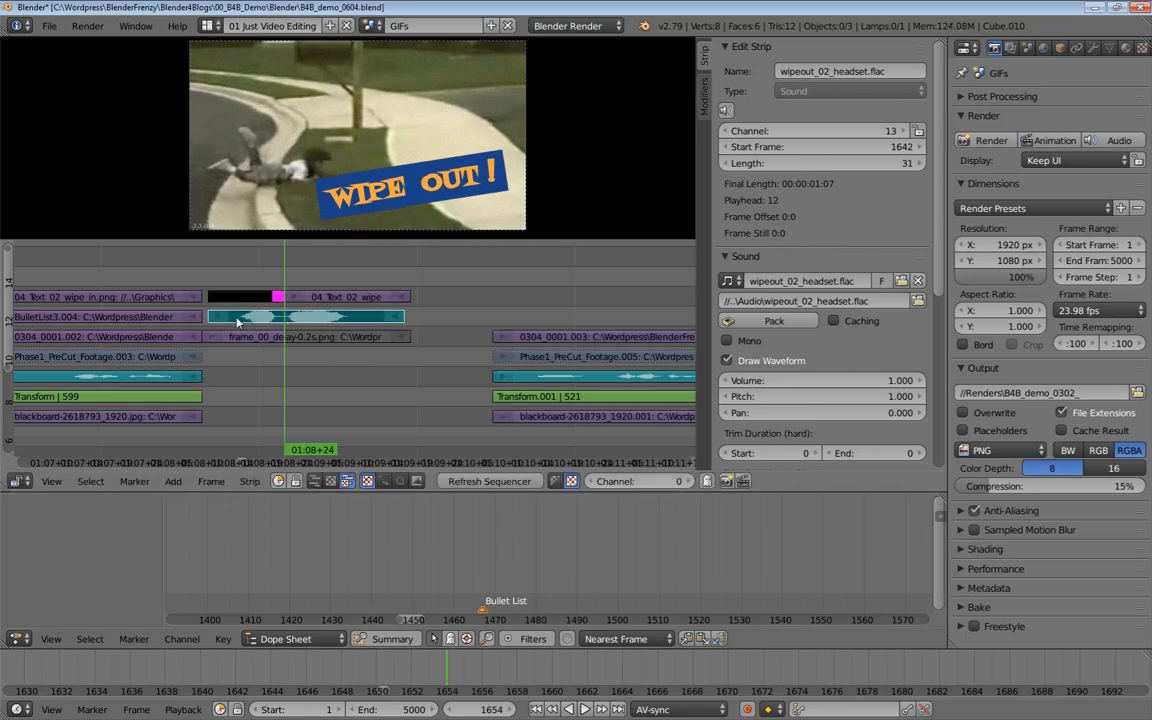
{"action": "key", "text": "g"}
{"action": "left_click", "coordinate": [232, 322]}
{"action": "key", "text": "g"}
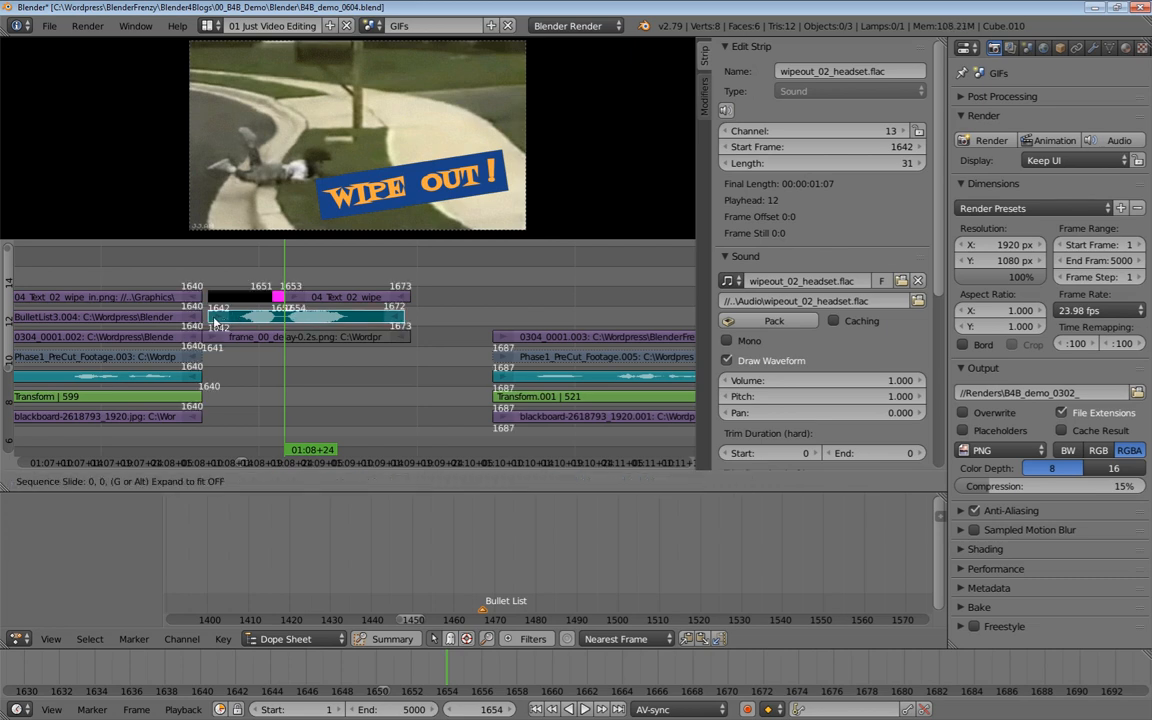
{"action": "left_click", "coordinate": [186, 322]}
{"action": "left_click_drag", "start_coordinate": [198, 291], "coordinate": [207, 306]}
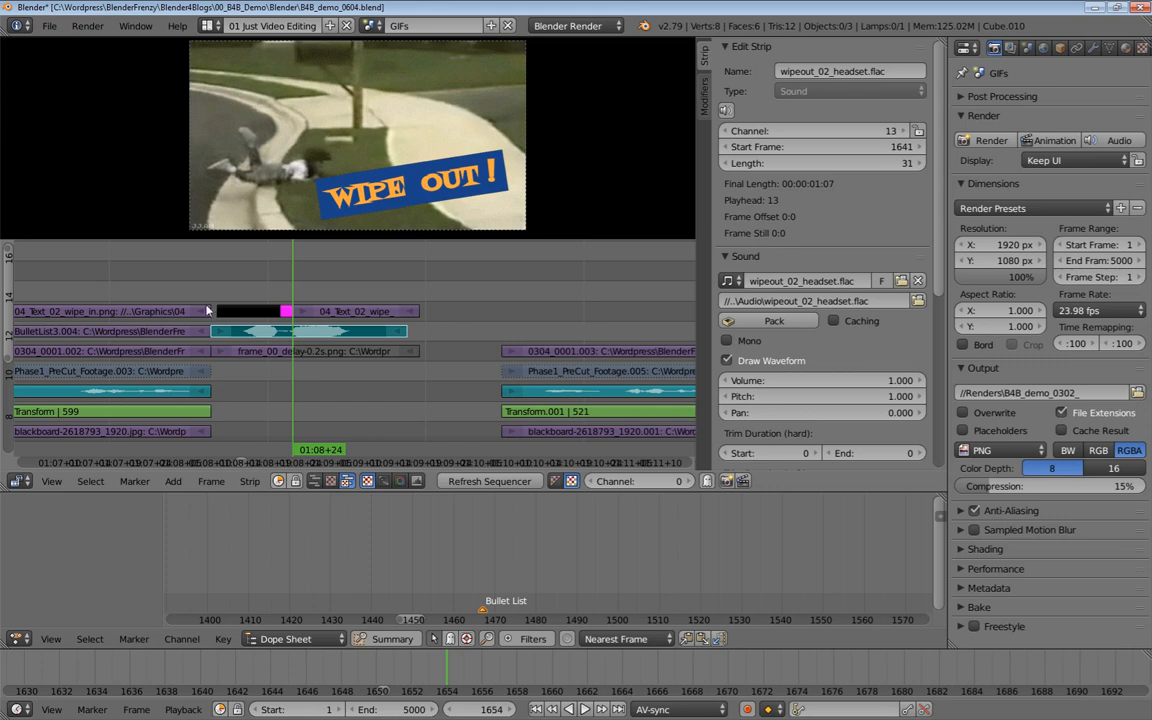
Play back the transition with its sound twice, starting a few frames before the cut to the GIF
{"action": "left_click", "coordinate": [182, 290]}
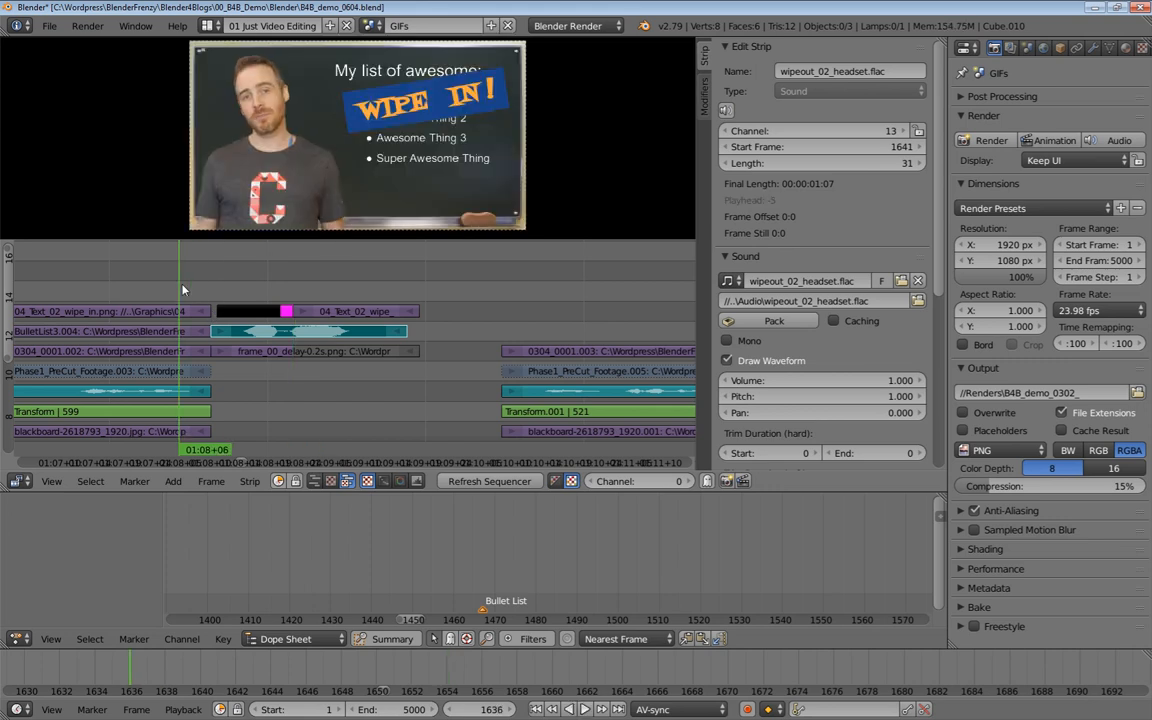
{"action": "key", "text": "alt+a"}
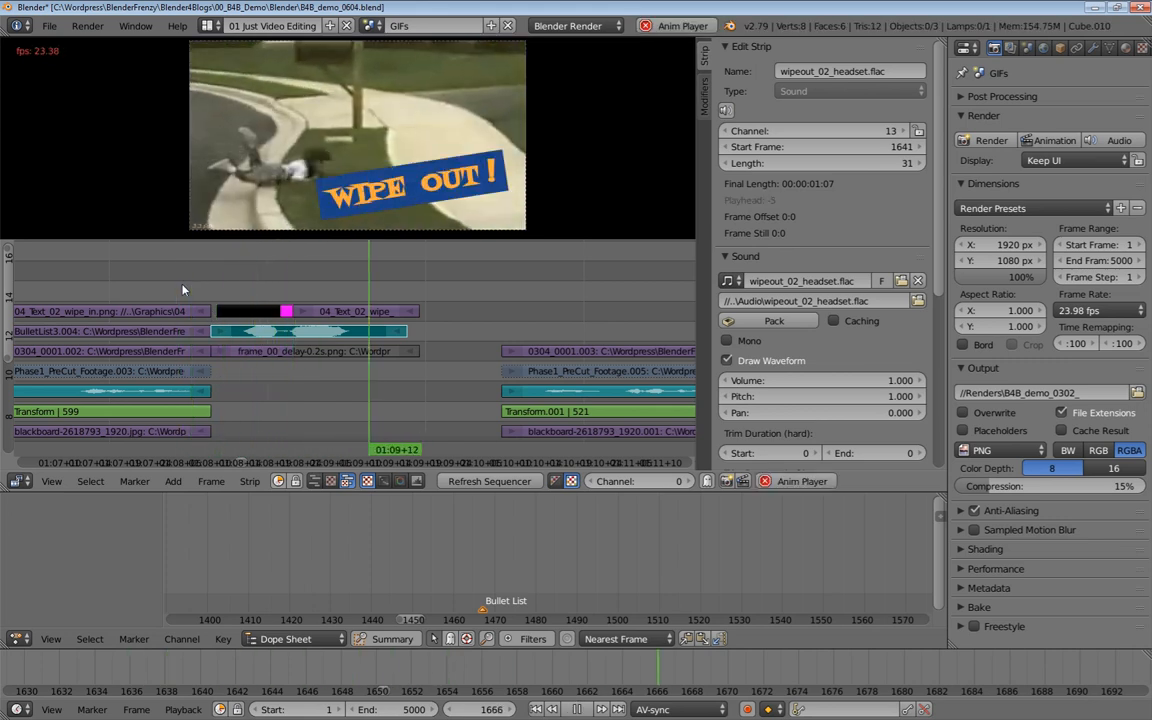
{"action": "left_click", "coordinate": [174, 279]}
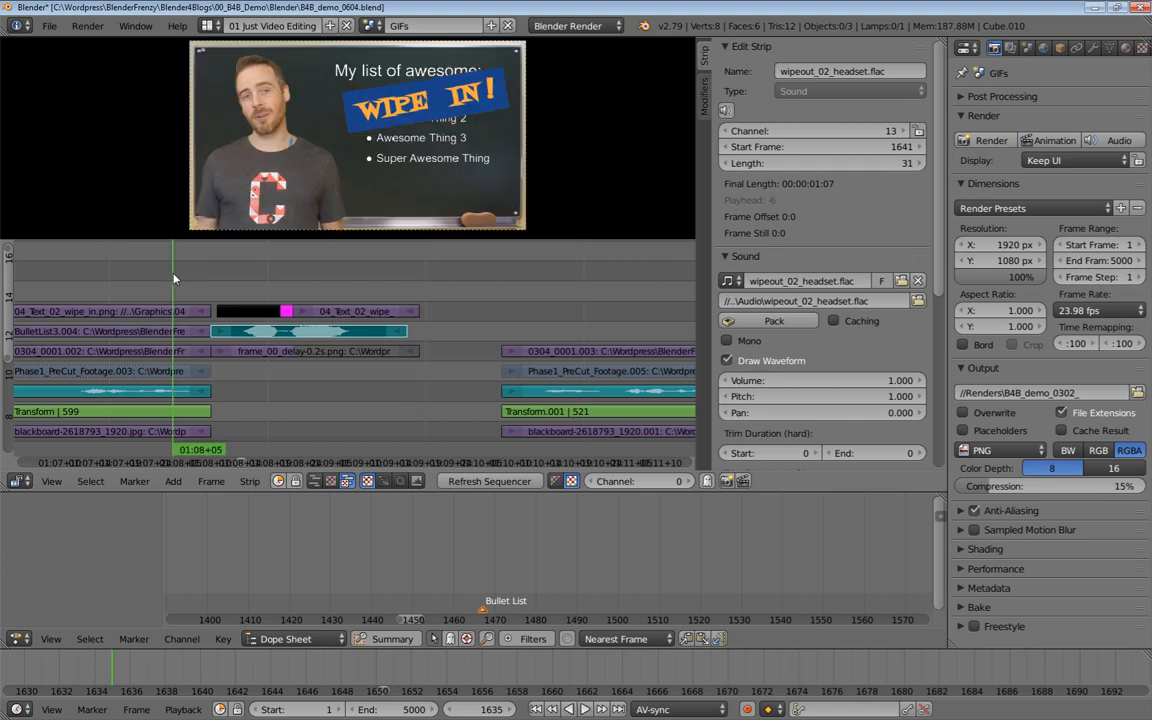
{"action": "key", "text": "alt+a"}
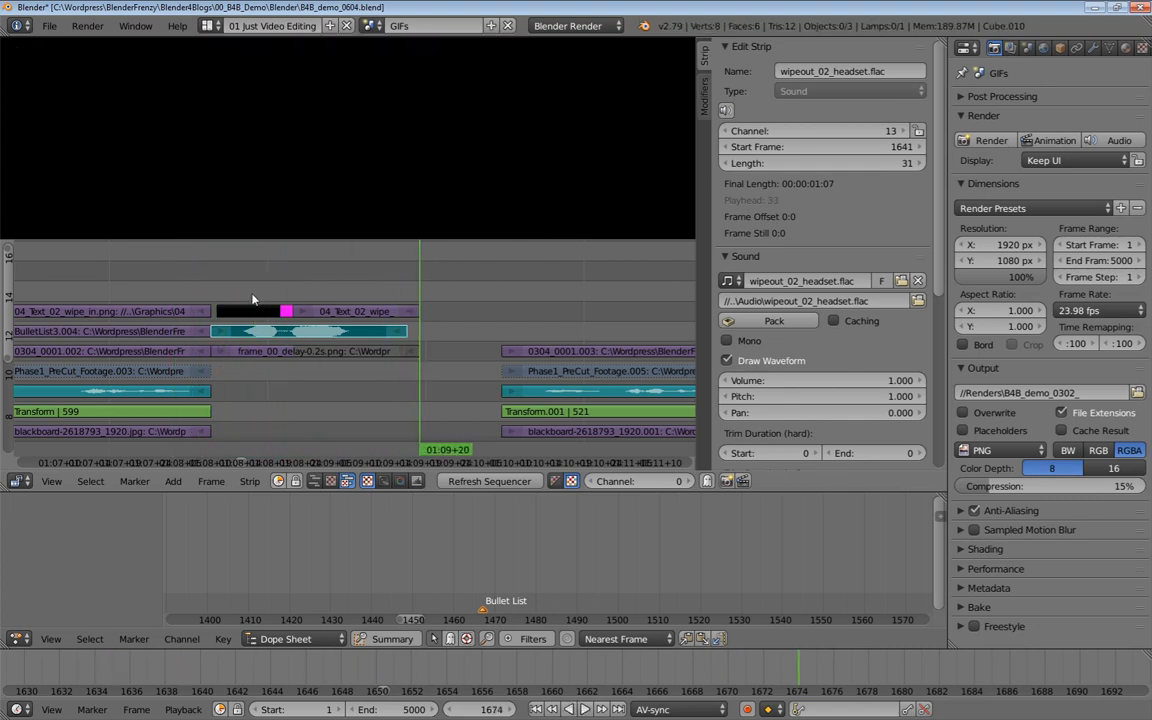
Shift the Color strip's end and the WIPE OUT! image 4 frames earlier, to frames 1647 and 1650, and play back the section
{"action": "left_click", "coordinate": [276, 309]}
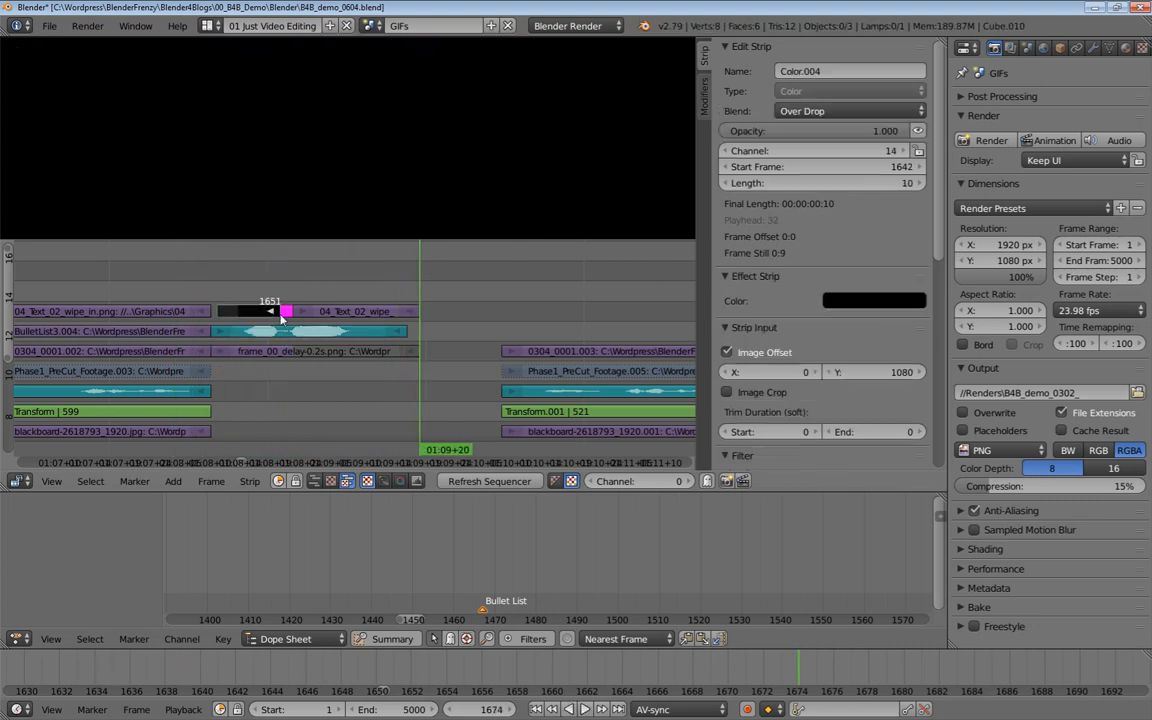
{"action": "left_click", "coordinate": [336, 312]}
{"action": "key", "text": "g"}
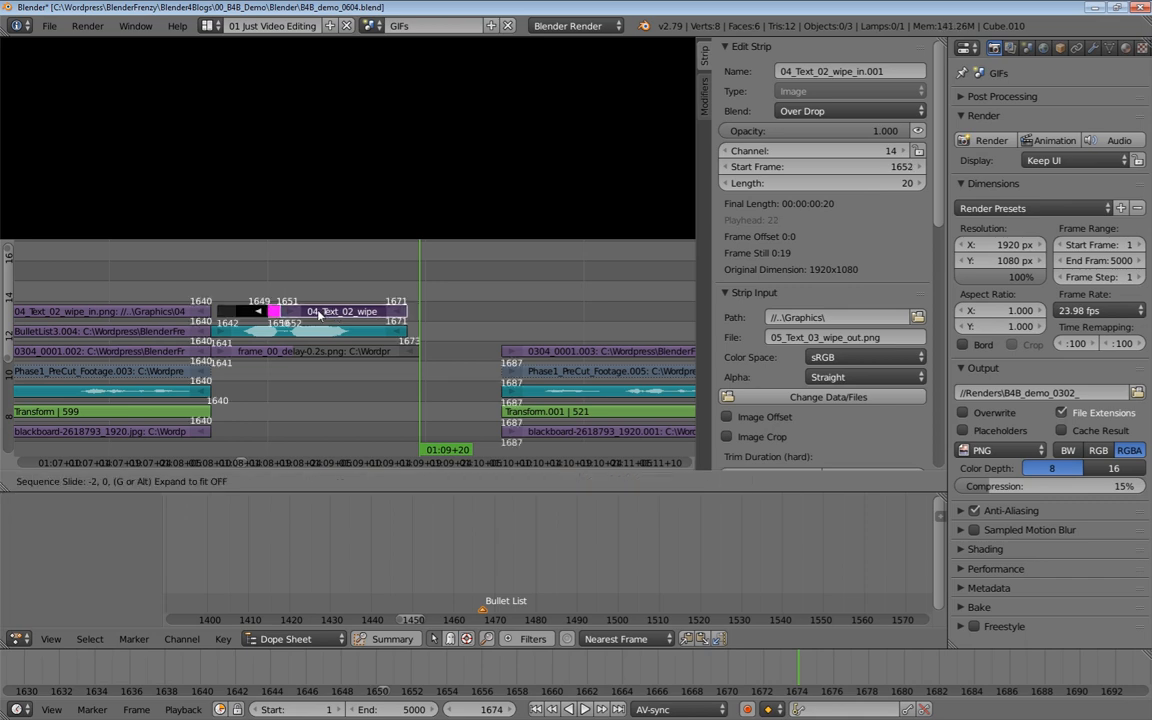
{"action": "left_click", "coordinate": [310, 314]}
{"action": "left_click", "coordinate": [164, 245]}
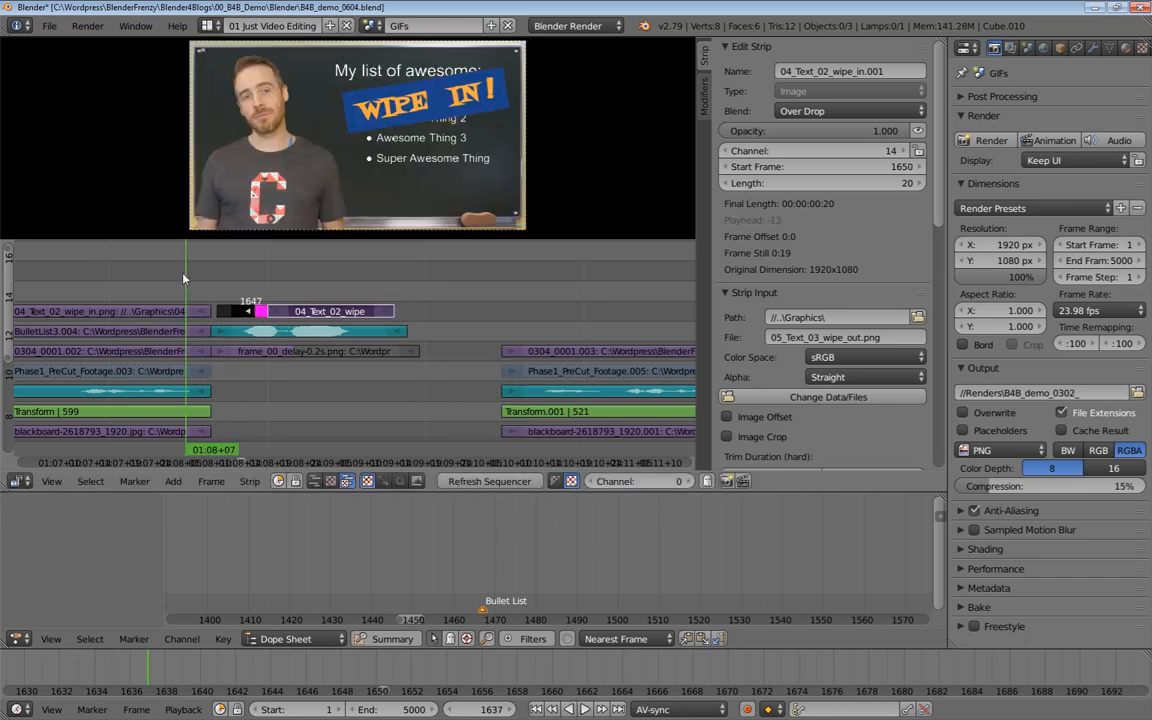
{"action": "key", "text": "alt+a"}
{"action": "key", "text": "alt+a"}
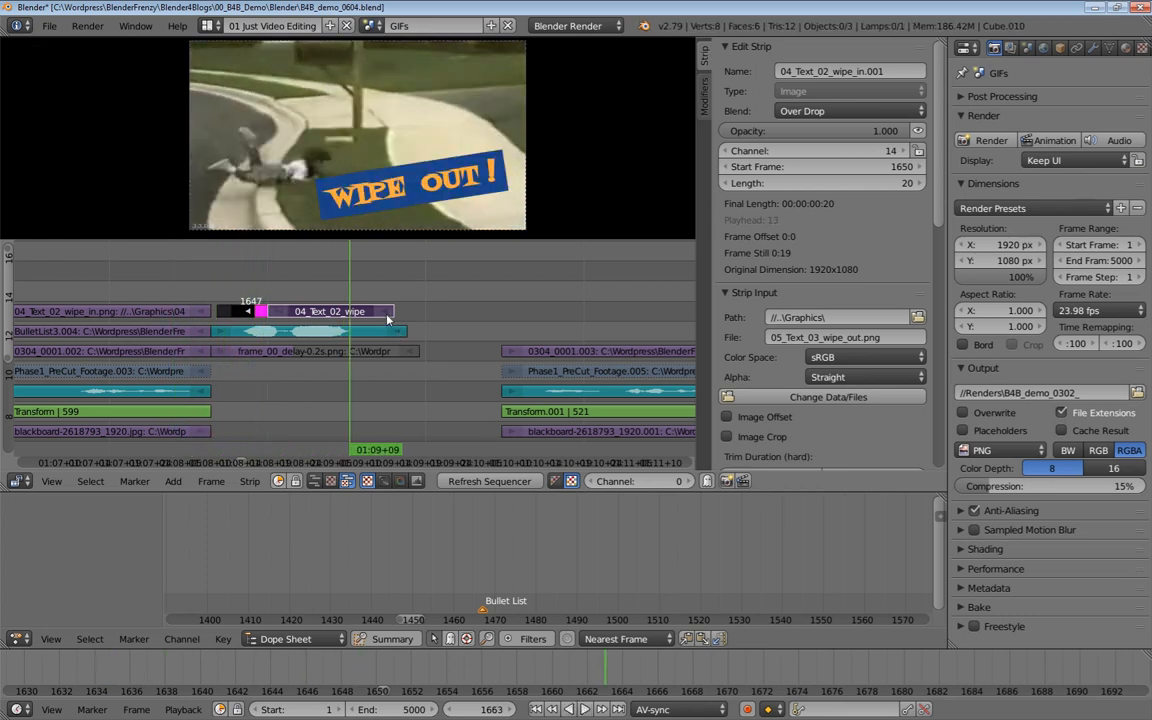
Extend the WIPE OUT! image strip to 24 frames so it ends with the GIF at frame 1673, and play it back
{"action": "left_click", "coordinate": [386, 314]}
{"action": "left_click_drag", "start_coordinate": [386, 314], "coordinate": [417, 318]}
{"action": "key", "text": "alt+a"}
{"action": "key", "text": "alt+a"}
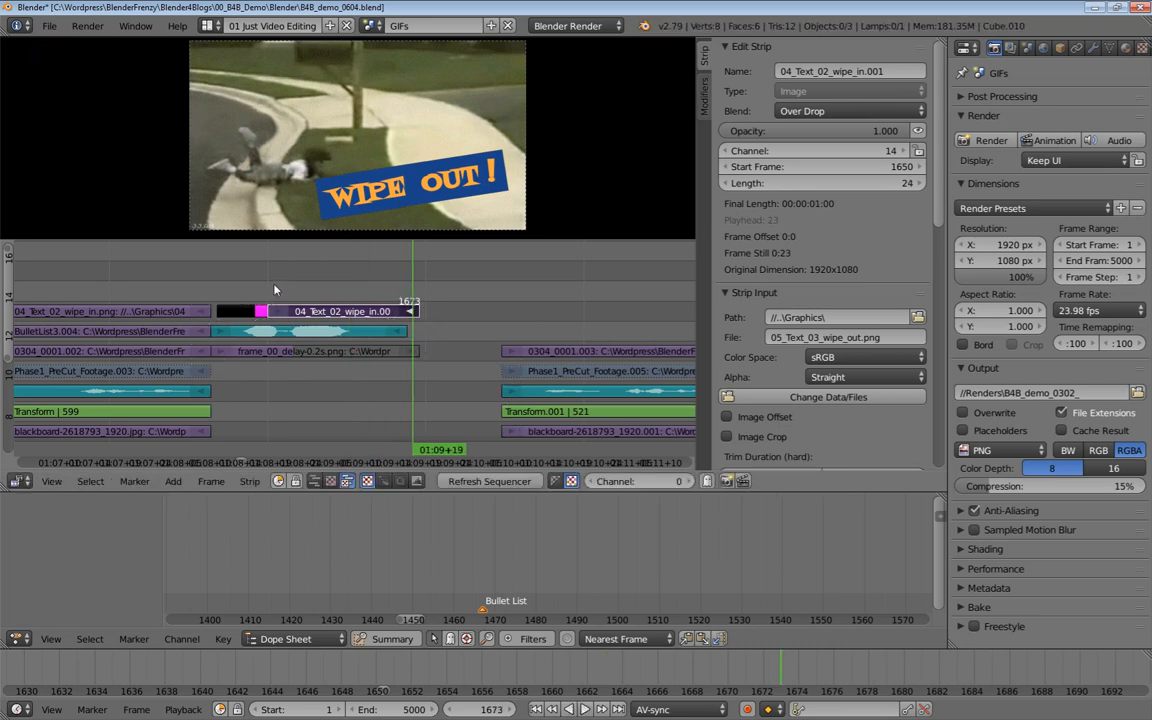
Save the project and save an incremented copy as B4B_demo_0605.blend
{"action": "key", "text": "ctrl+s"}
{"action": "left_click", "coordinate": [375, 280]}
{"action": "key", "text": "ctrl+shift+s"}
{"action": "key", "text": "KP_Add"}
{"action": "key", "text": "Return"}
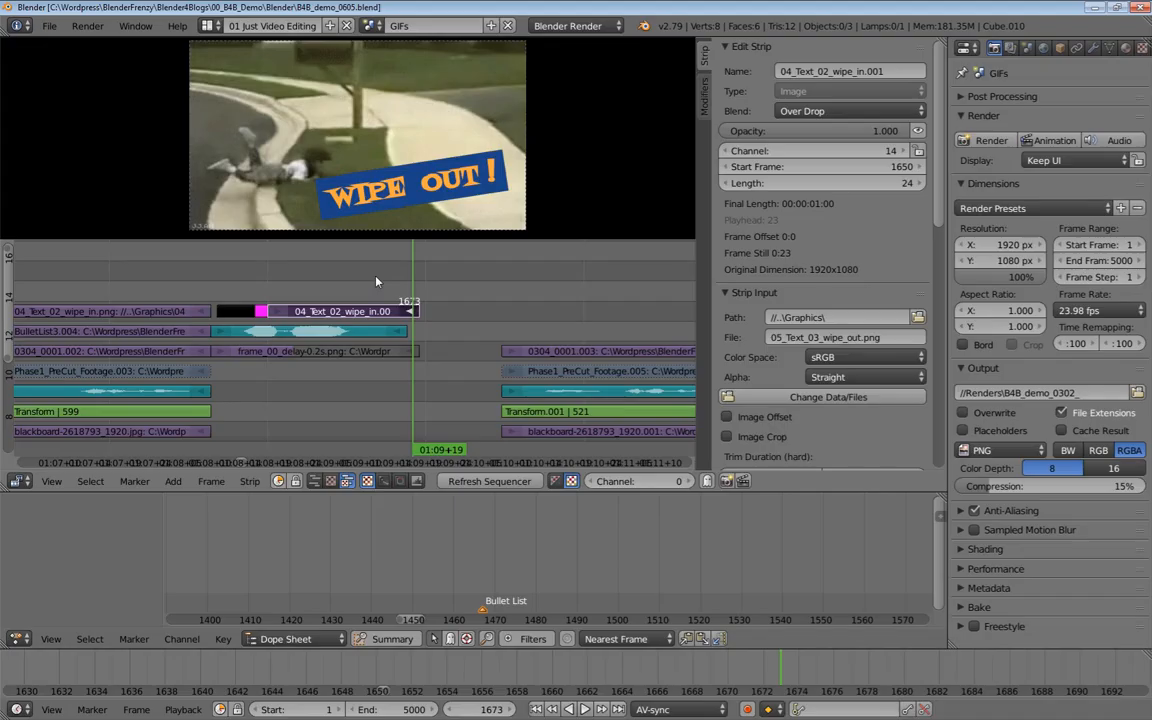
Play back the GIF section from before the cut and check the wipe's timing against the fall around frame 1650
{"action": "left_click", "coordinate": [162, 276]}
{"action": "mouse_move", "coordinate": [185, 279]}
{"action": "left_mouse_down"}
{"action": "mouse_move", "coordinate": [294, 270]}
{"action": "mouse_move", "coordinate": [194, 268]}
{"action": "left_mouse_up"}
{"action": "key", "text": "alt+a"}
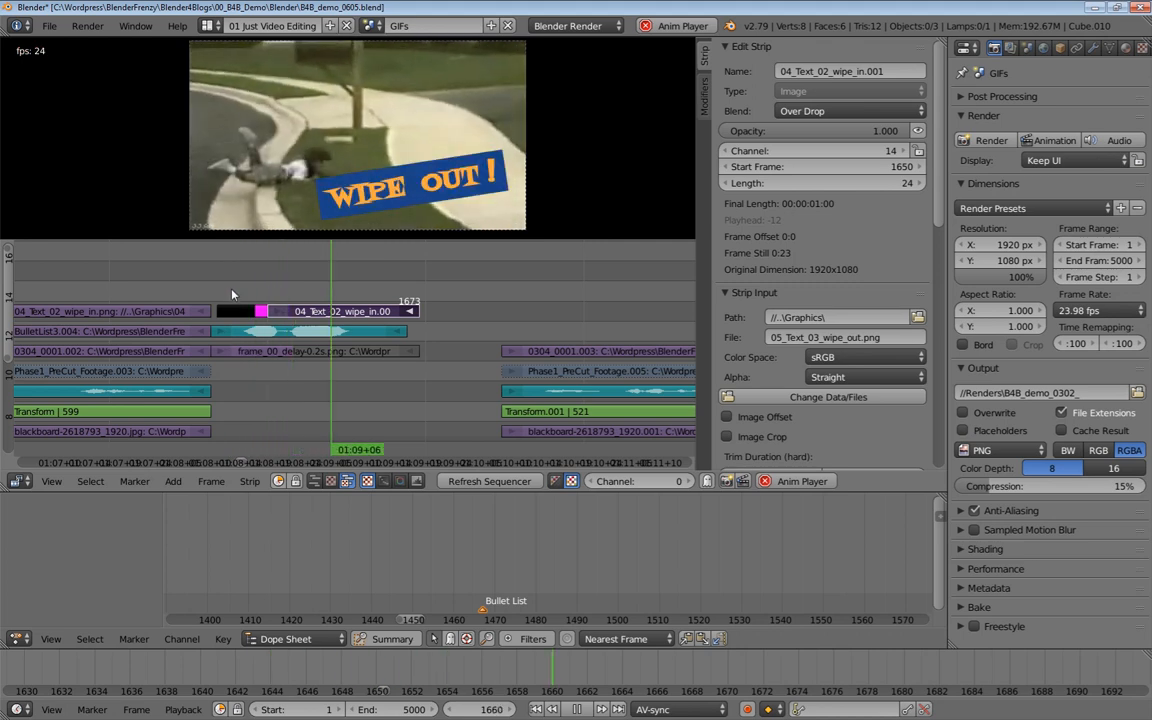
{"action": "left_click", "coordinate": [267, 285]}
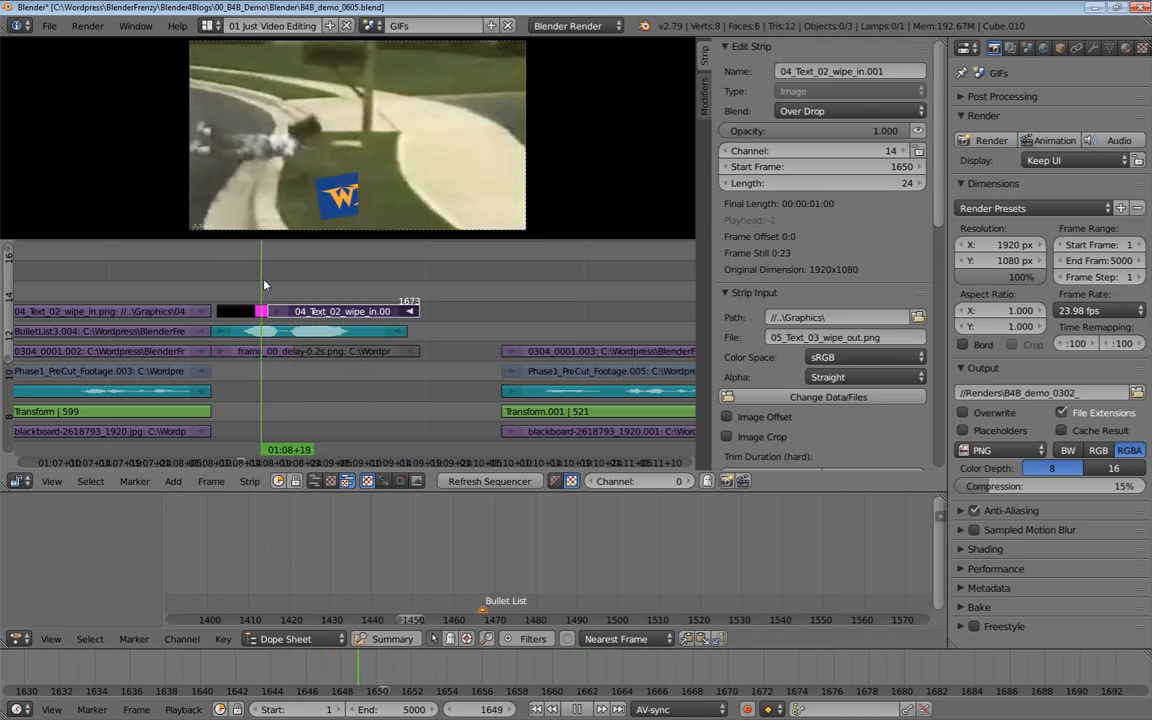
{"action": "key", "text": "alt+a"}
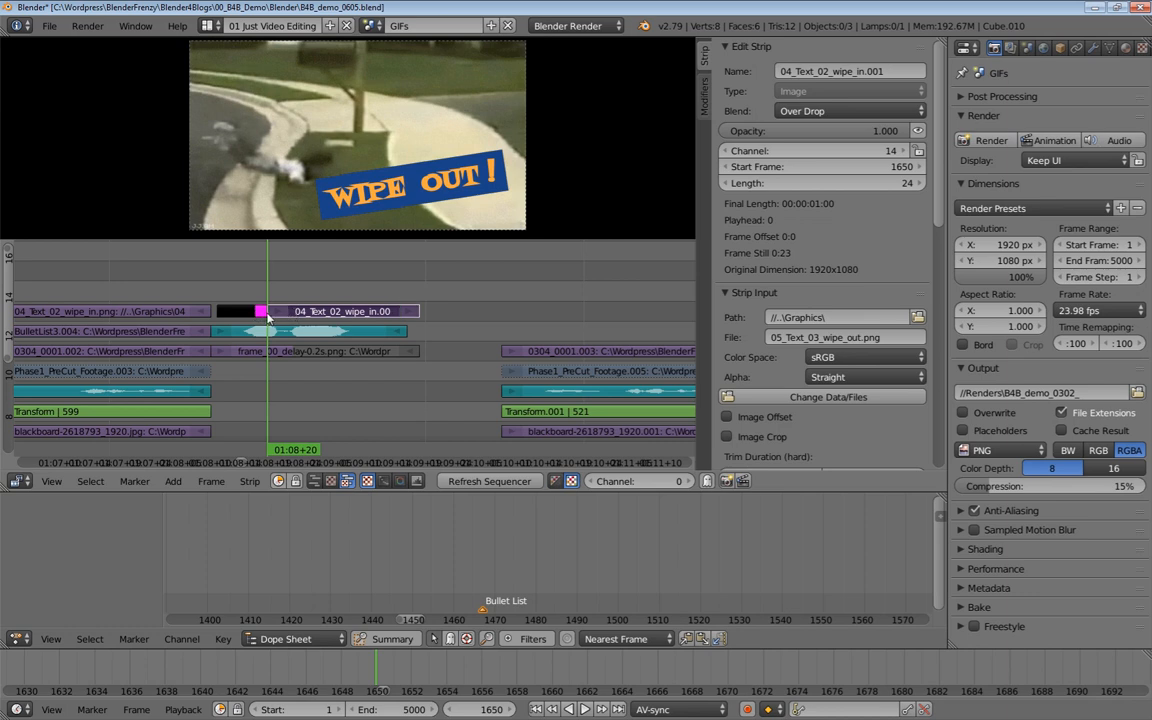
Shift the Color strip's end and the WIPE OUT! image 2 frames later, to frames 1649 and 1652
{"action": "left_click", "coordinate": [240, 312]}
{"action": "left_click", "coordinate": [250, 314]}
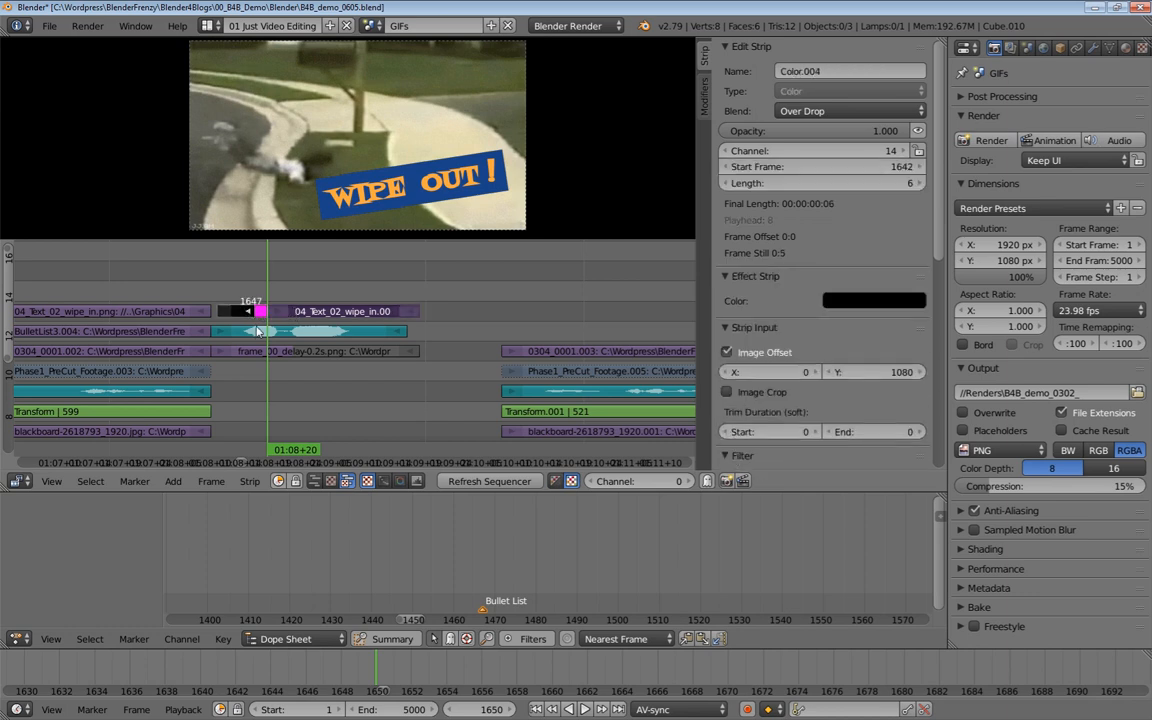
{"action": "key", "text": "g"}
{"action": "left_click", "coordinate": [270, 323]}
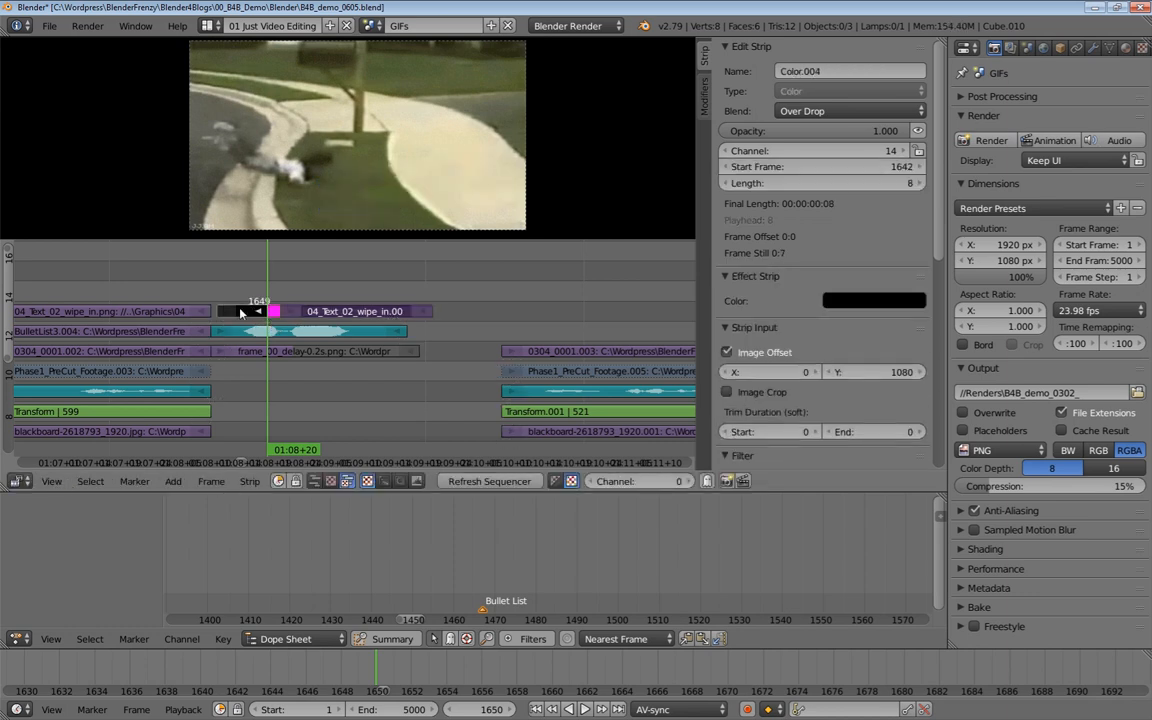
Play back the retimed section twice and compare the sound's waveform with the wipe's position
{"action": "left_click", "coordinate": [171, 296]}
{"action": "key", "text": "alt+a"}
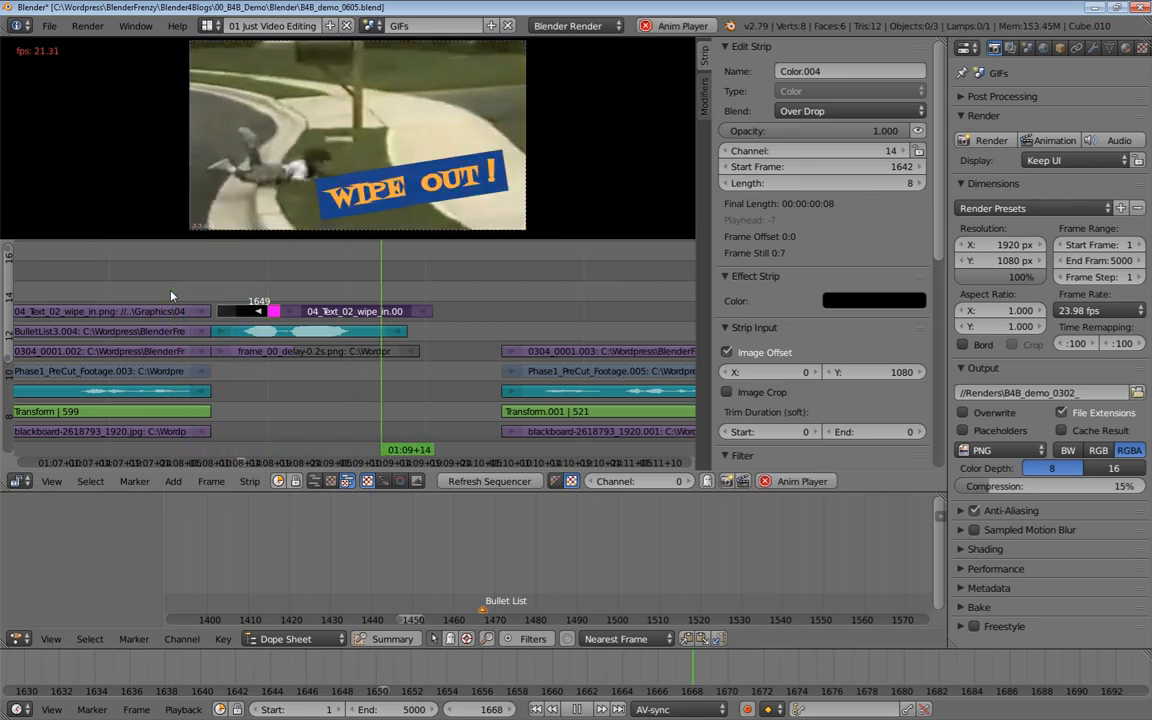
{"action": "key", "text": "alt+a"}
{"action": "scroll", "coordinate": [298, 313], "scroll_direction": "up", "scroll_amount": 3}
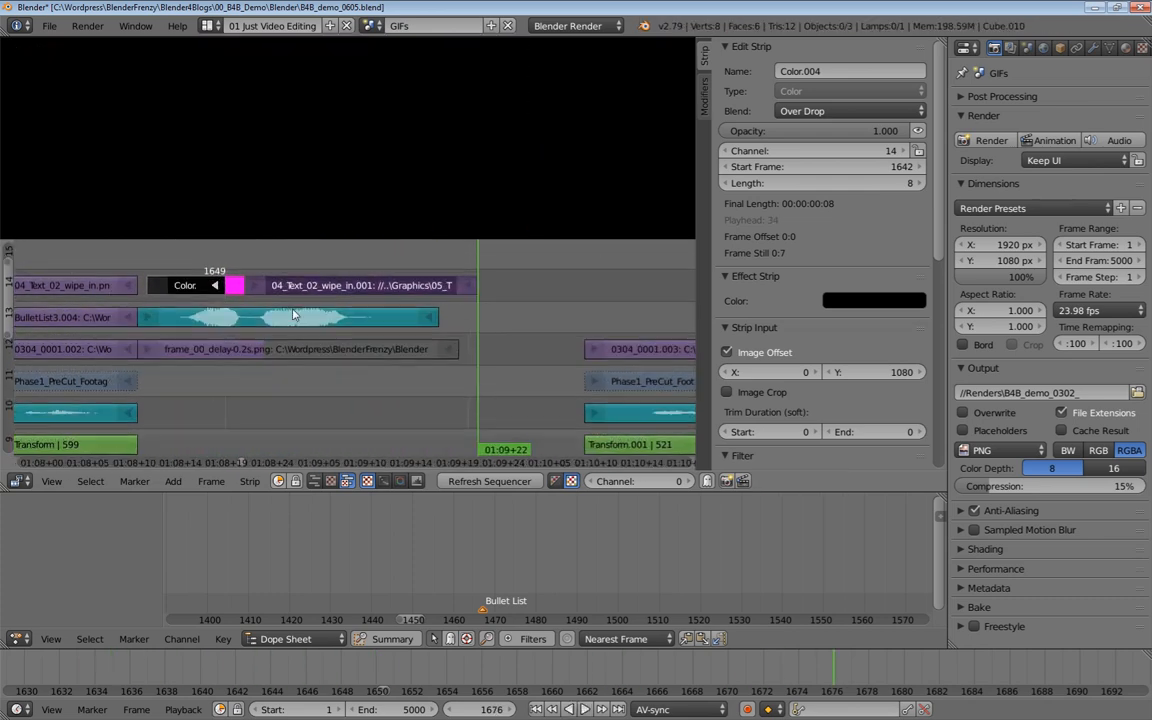
{"action": "scroll", "coordinate": [298, 313], "scroll_direction": "up", "scroll_amount": 2}
{"action": "left_click", "coordinate": [168, 300]}
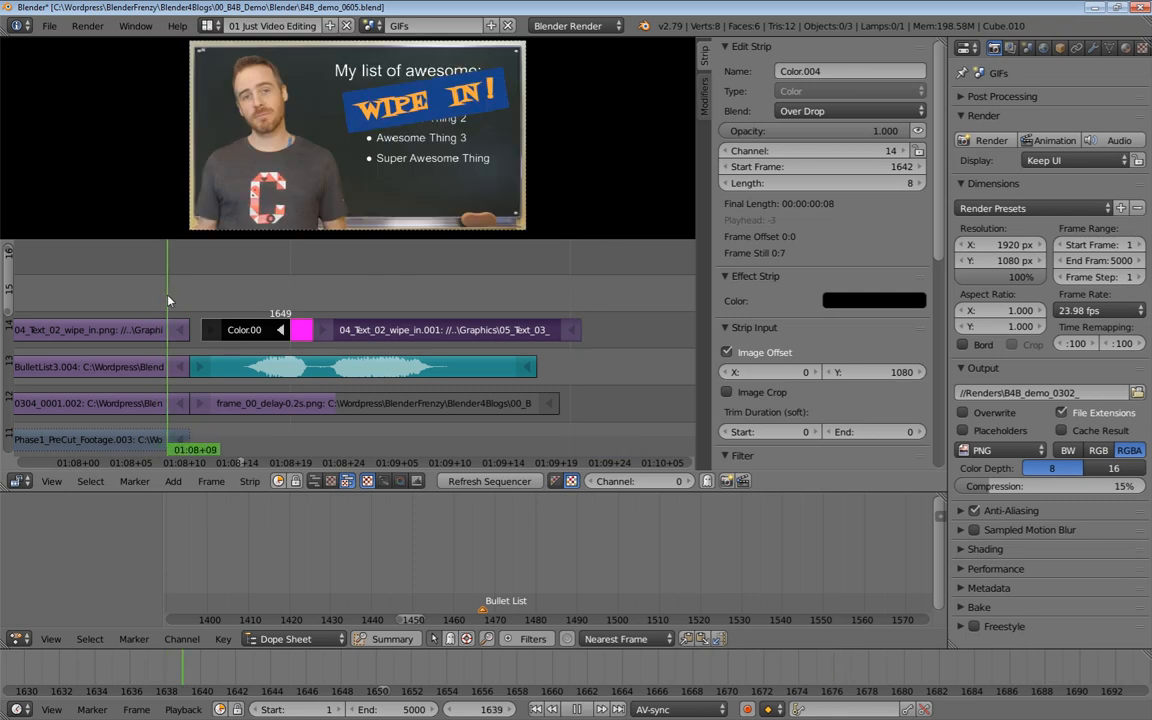
{"action": "key", "text": "alt+a"}
{"action": "key", "text": "alt+a"}
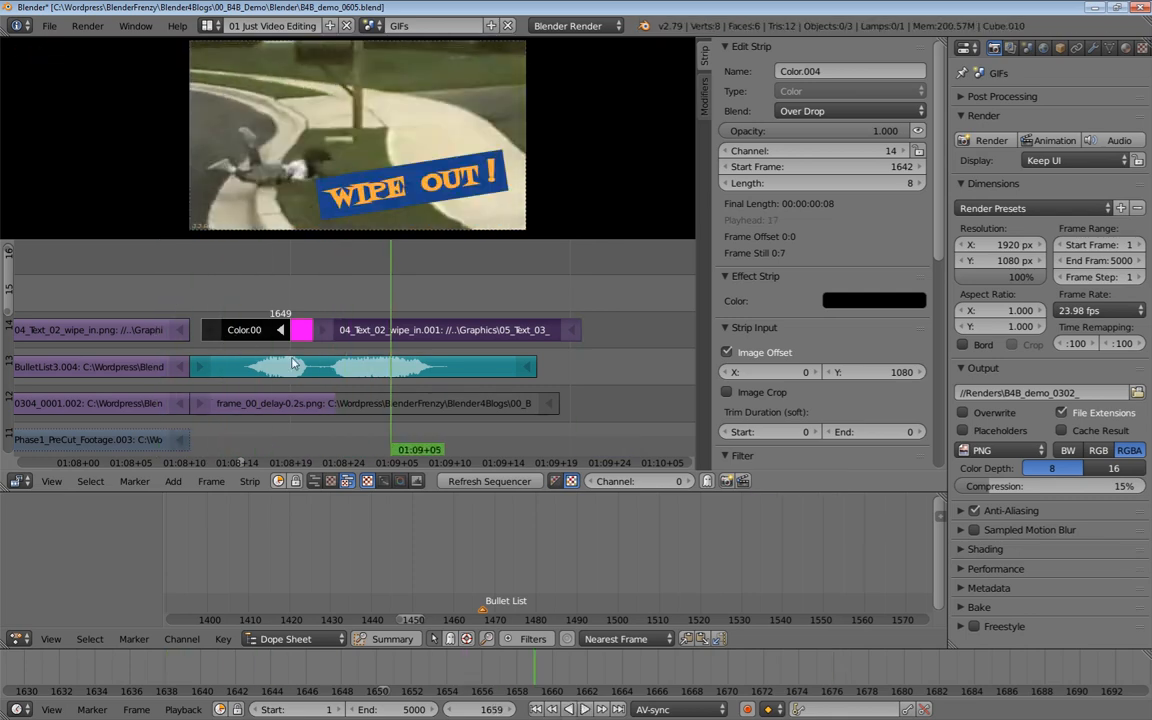
Move the wipeout sound strip 4 frames later to start at frame 1645 and play back from before the cut
{"action": "left_click", "coordinate": [286, 370]}
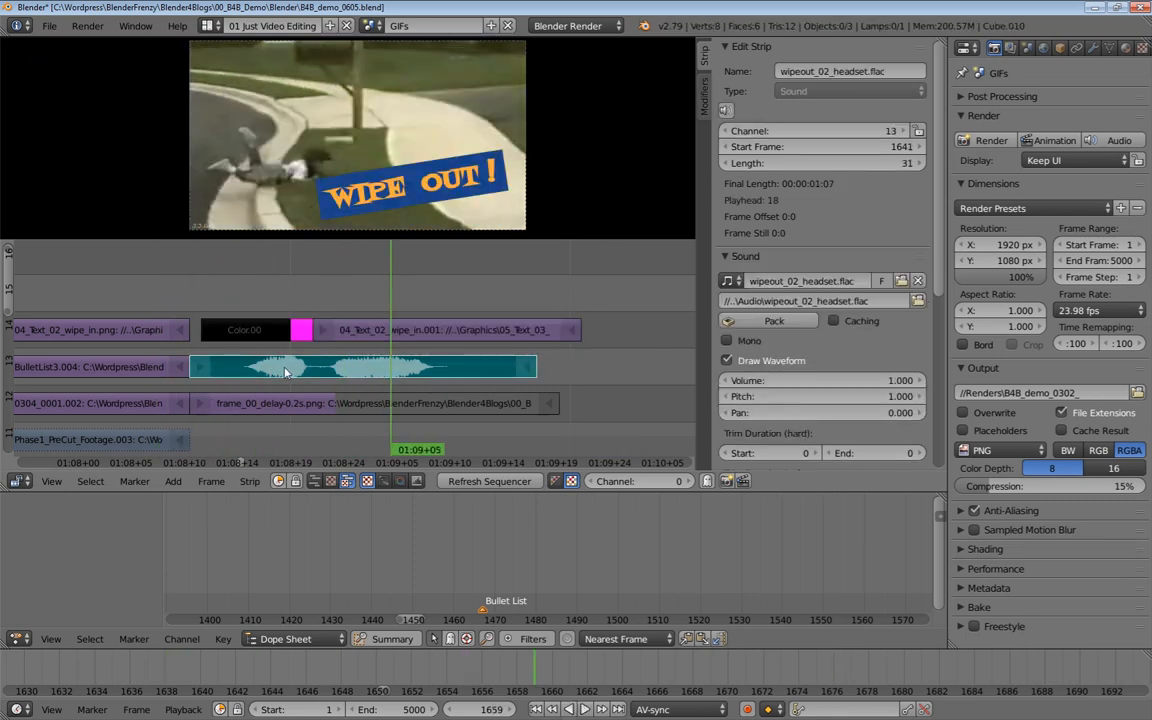
{"action": "key", "text": "g"}
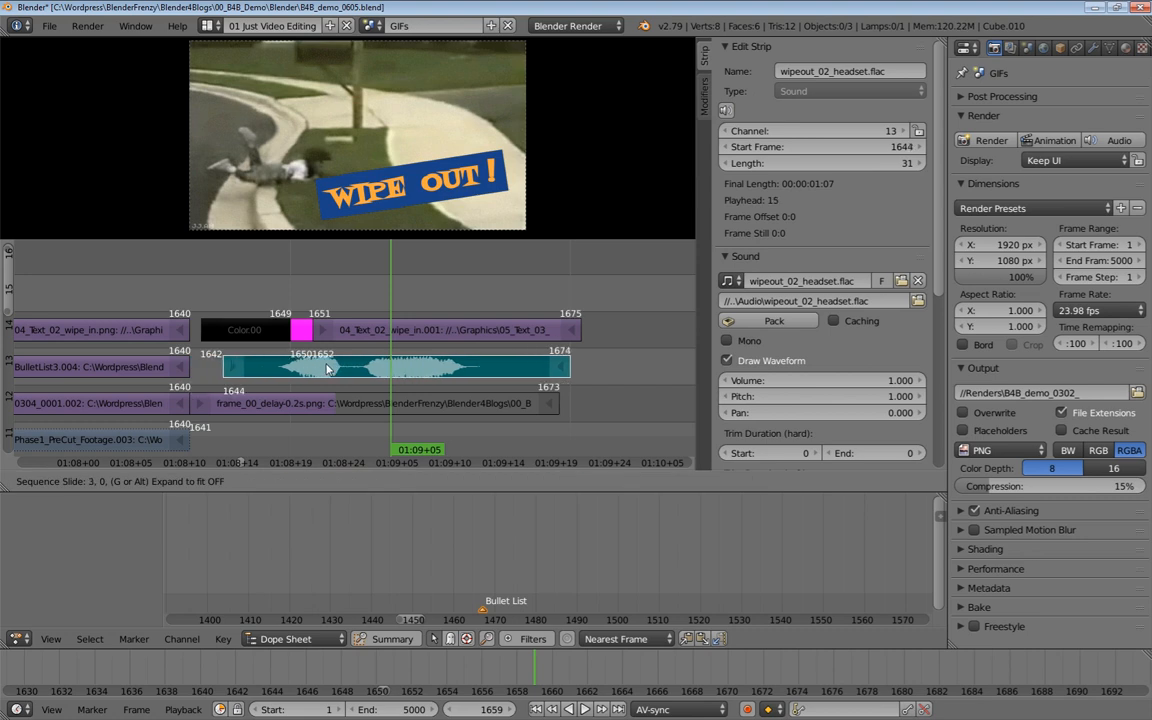
{"action": "left_click", "coordinate": [333, 369]}
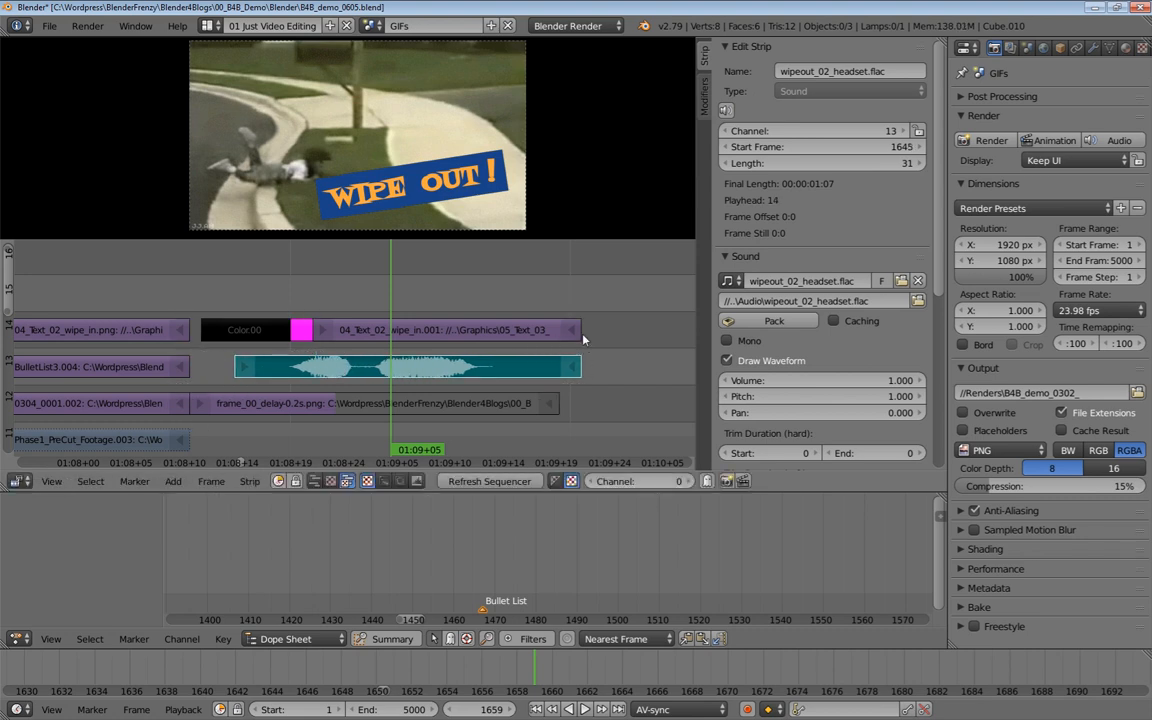
{"action": "left_click", "coordinate": [140, 262]}
{"action": "key", "text": "alt+a"}
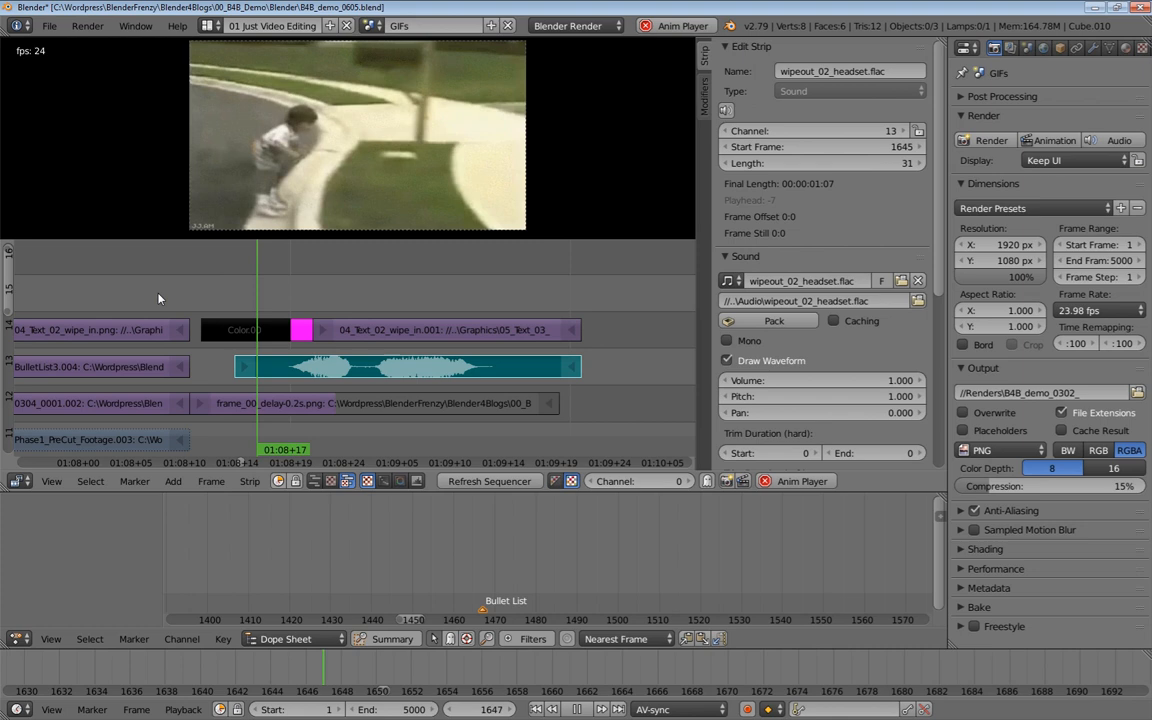
Replay the GIF section from before the fall and check the wipeout sound against the WIPE OUT! wipe and the footage that follows
{"action": "key", "text": "alt+a"}
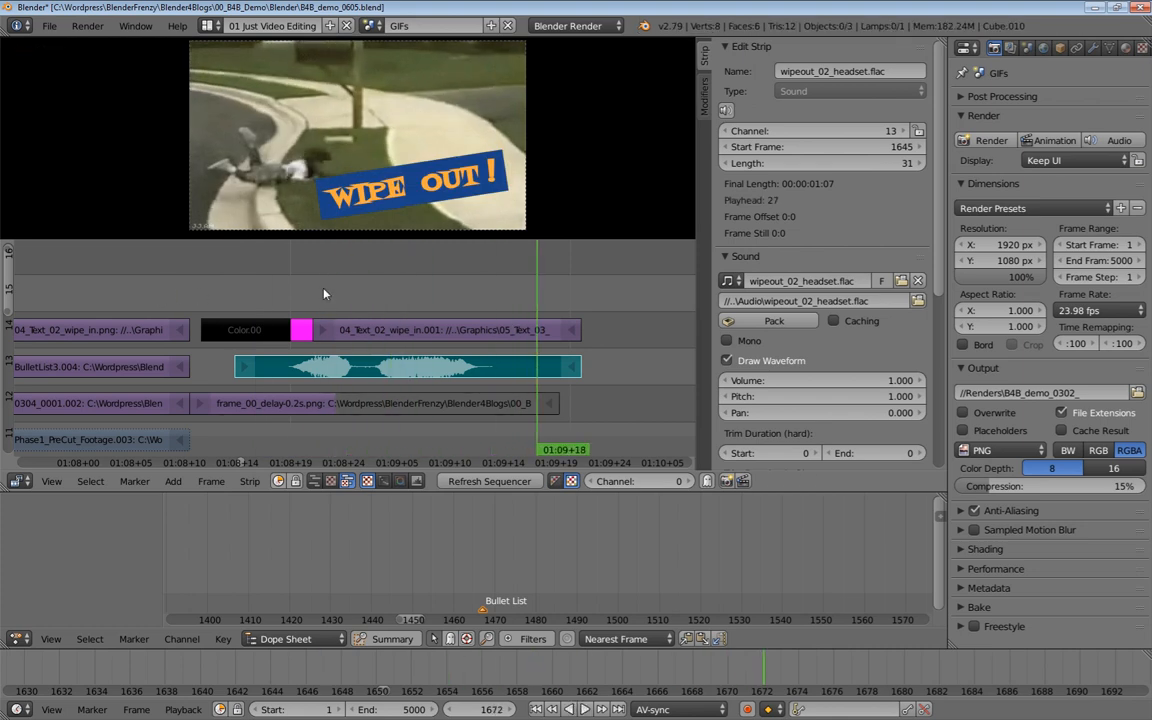
{"action": "scroll", "coordinate": [322, 293], "scroll_direction": "down", "scroll_amount": 3}
{"action": "left_click", "coordinate": [248, 303]}
{"action": "key", "text": "alt+a"}
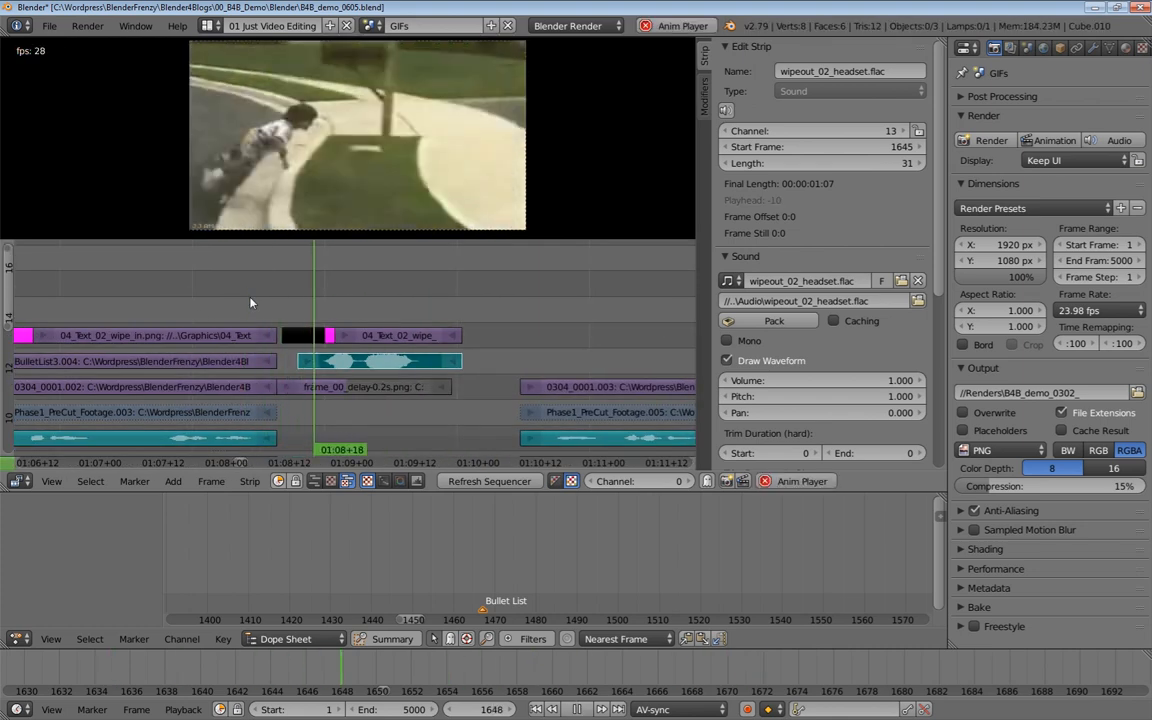
{"action": "key", "text": "alt+a"}
{"action": "scroll", "coordinate": [391, 319], "scroll_direction": "right", "scroll_amount": 2}
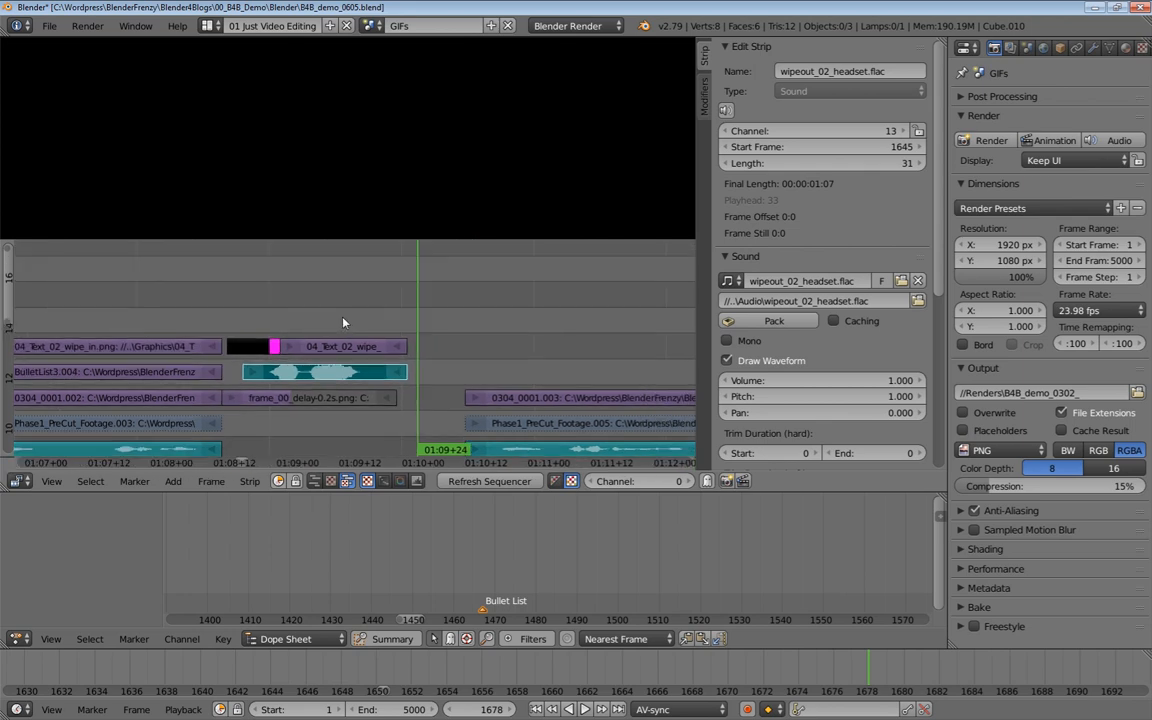
{"action": "left_click", "coordinate": [338, 316]}
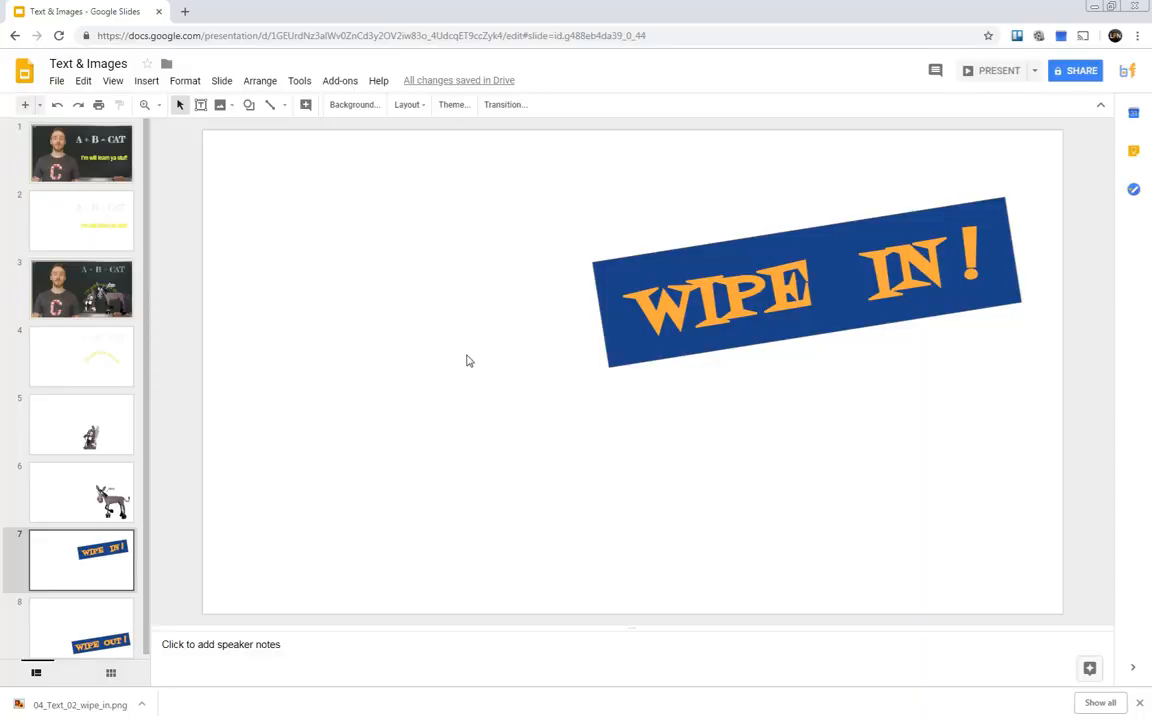
In the Google Slides presentation, open the WIPE OUT! slide and inspect the white credit text box in its upper-right corner
{"action": "left_click", "coordinate": [76, 628]}
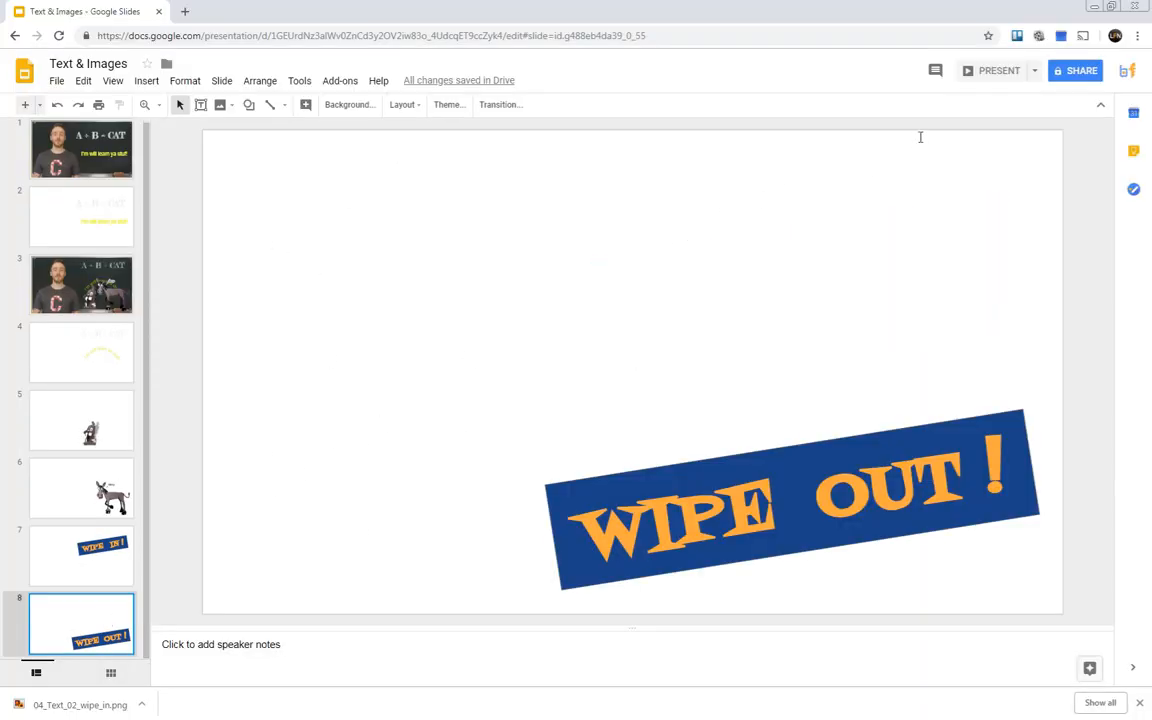
{"action": "left_click_drag", "start_coordinate": [893, 130], "coordinate": [1063, 157]}
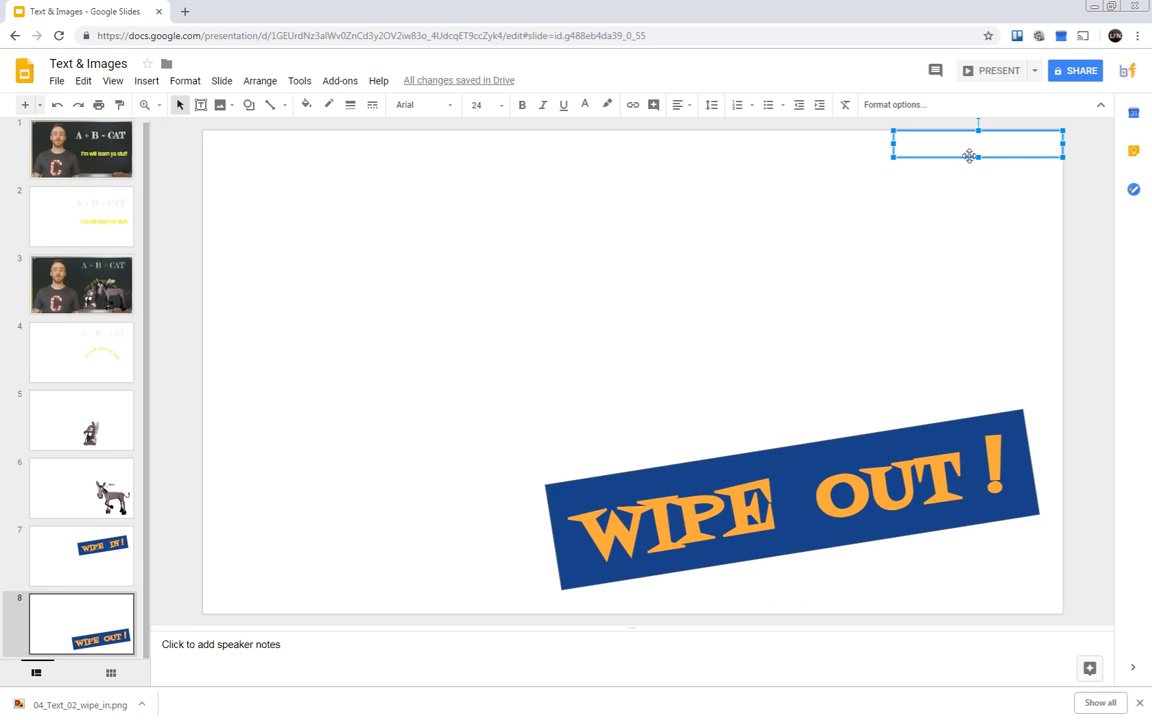
{"action": "left_click_drag", "start_coordinate": [949, 147], "coordinate": [1038, 147]}
{"action": "left_click", "coordinate": [998, 165]}
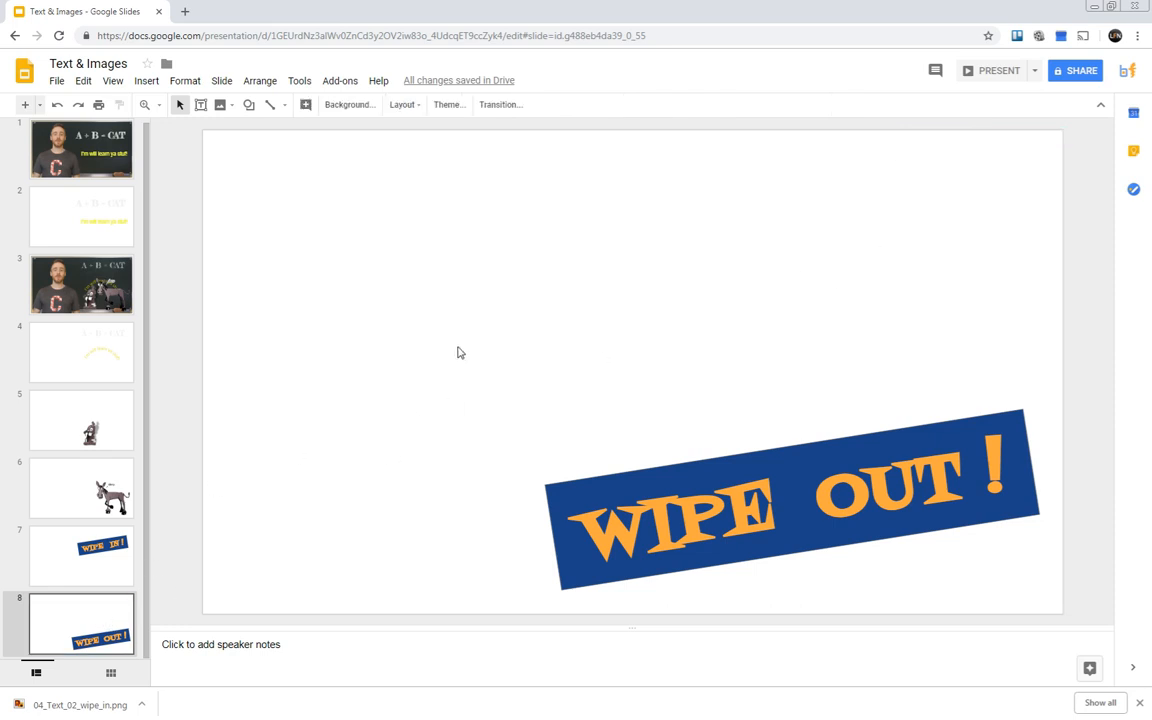
{"action": "left_click", "coordinate": [240, 551]}
Download the current slide as a PNG image, replacing 05_Text_03_wipe_out.png in the Graphics folder
{"action": "left_click", "coordinate": [56, 81]}
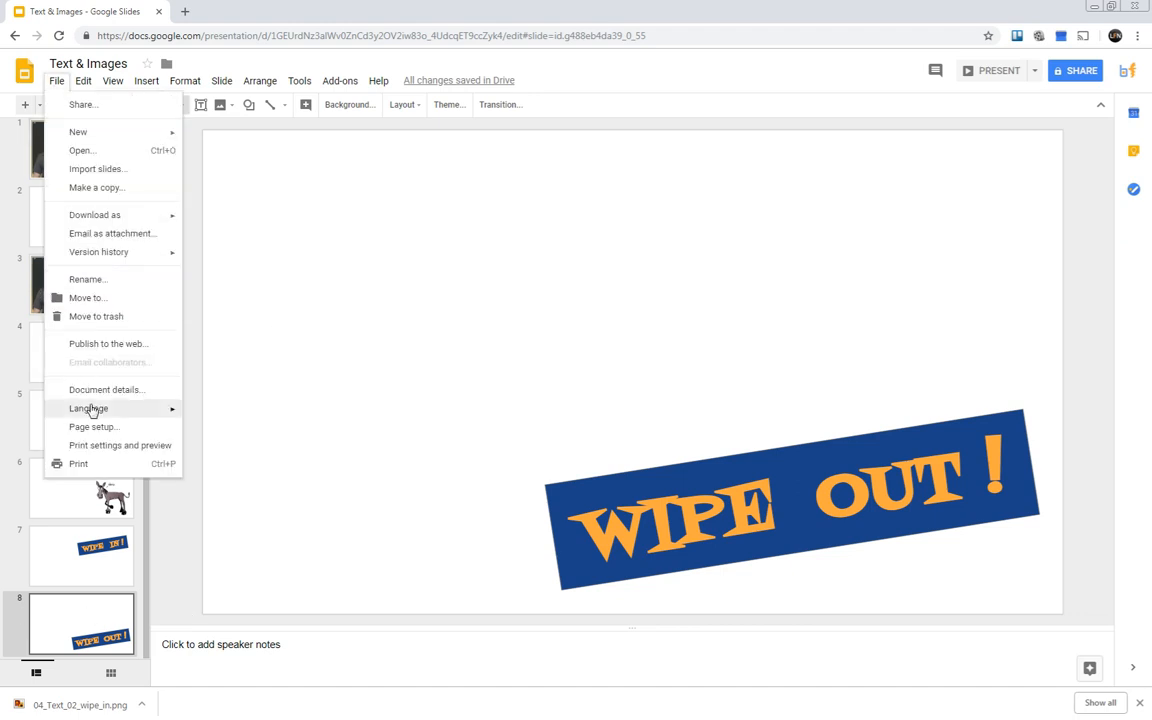
{"action": "mouse_move", "coordinate": [153, 221]}
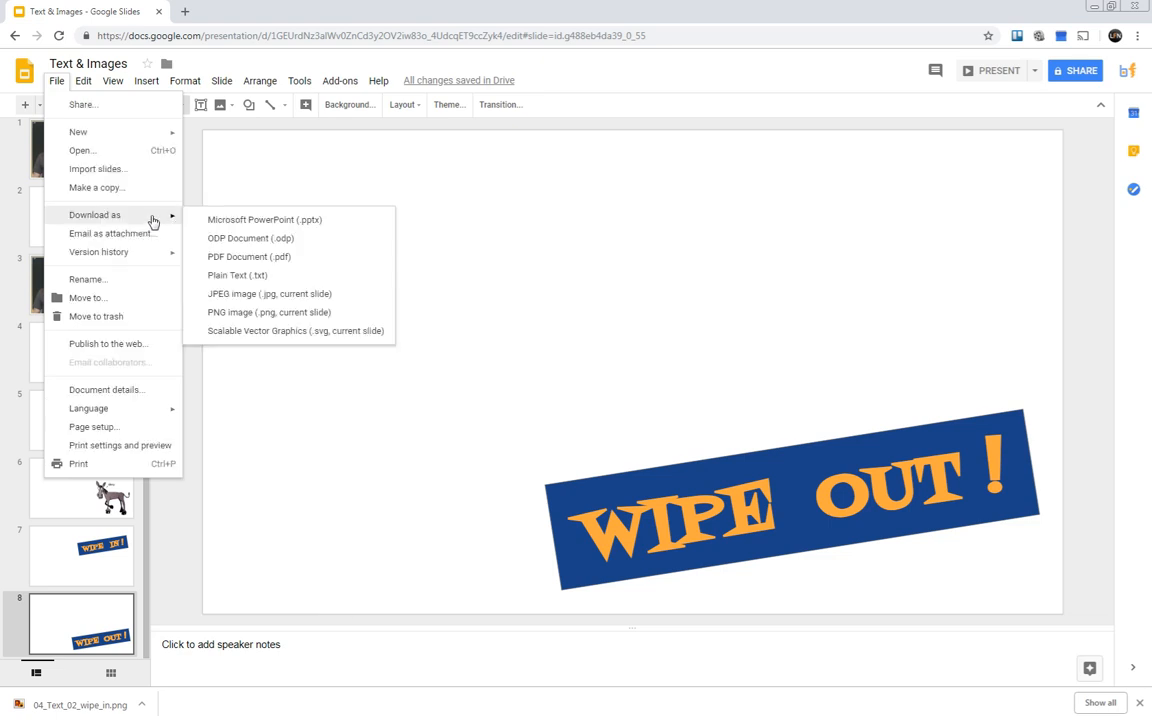
{"action": "left_click", "coordinate": [240, 312]}
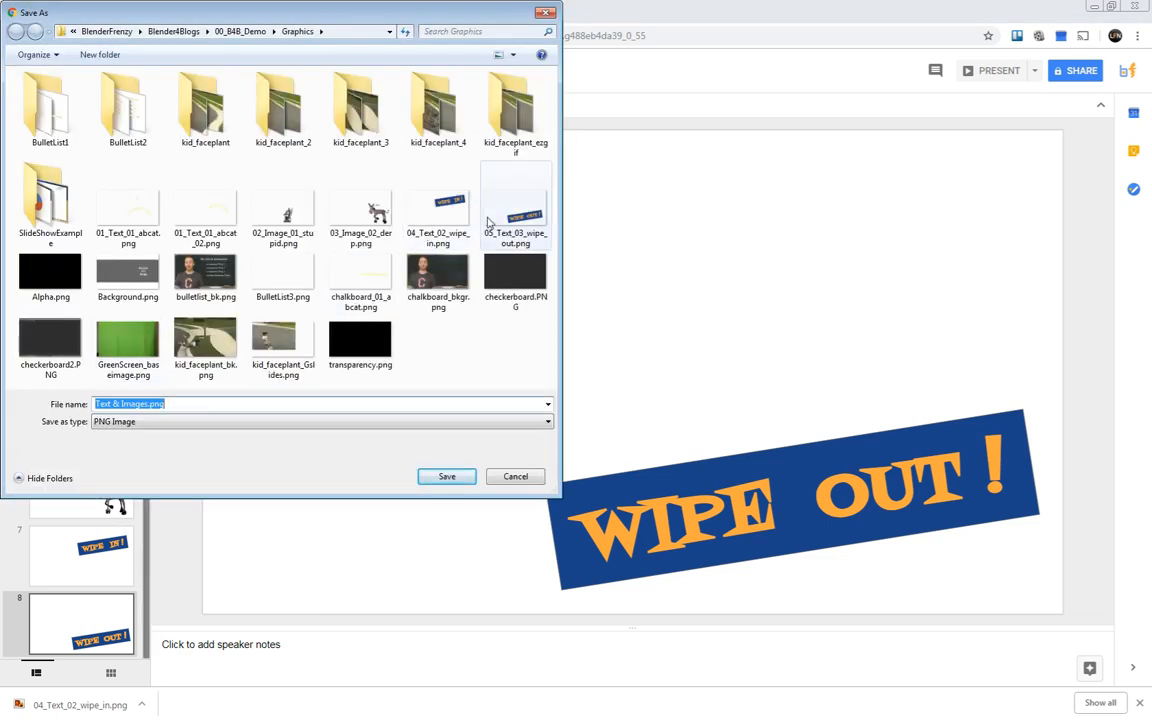
{"action": "left_click", "coordinate": [505, 215]}
{"action": "left_click", "coordinate": [447, 476]}
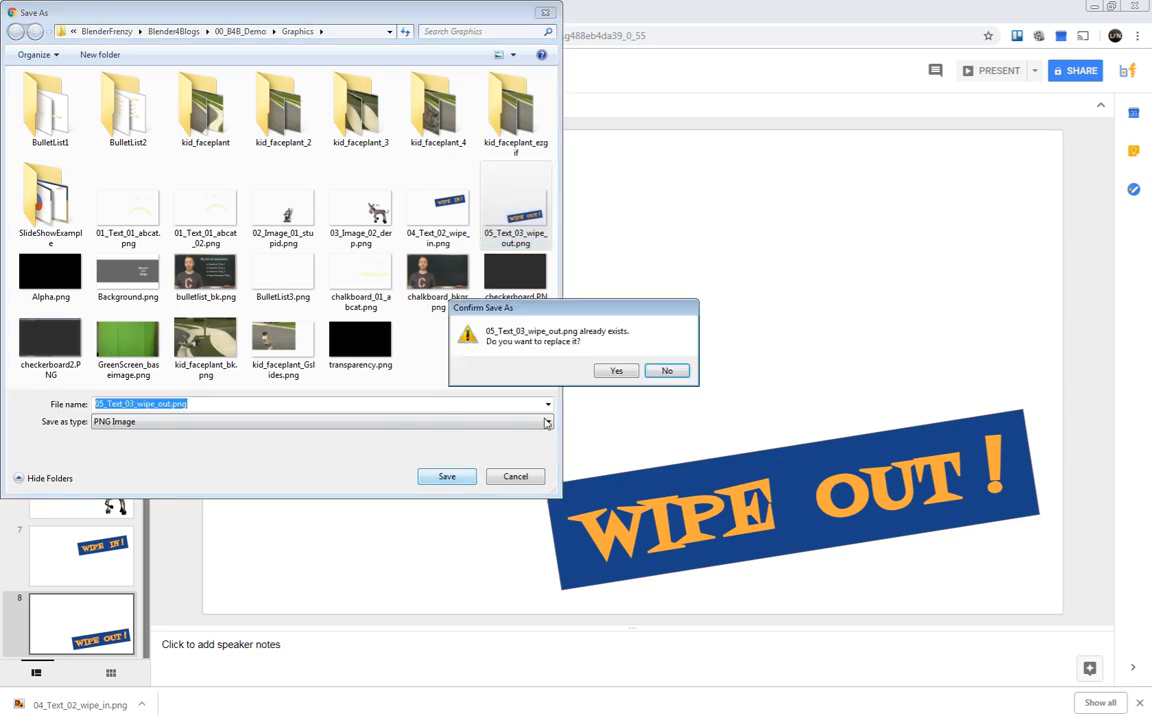
{"action": "left_click", "coordinate": [608, 374]}
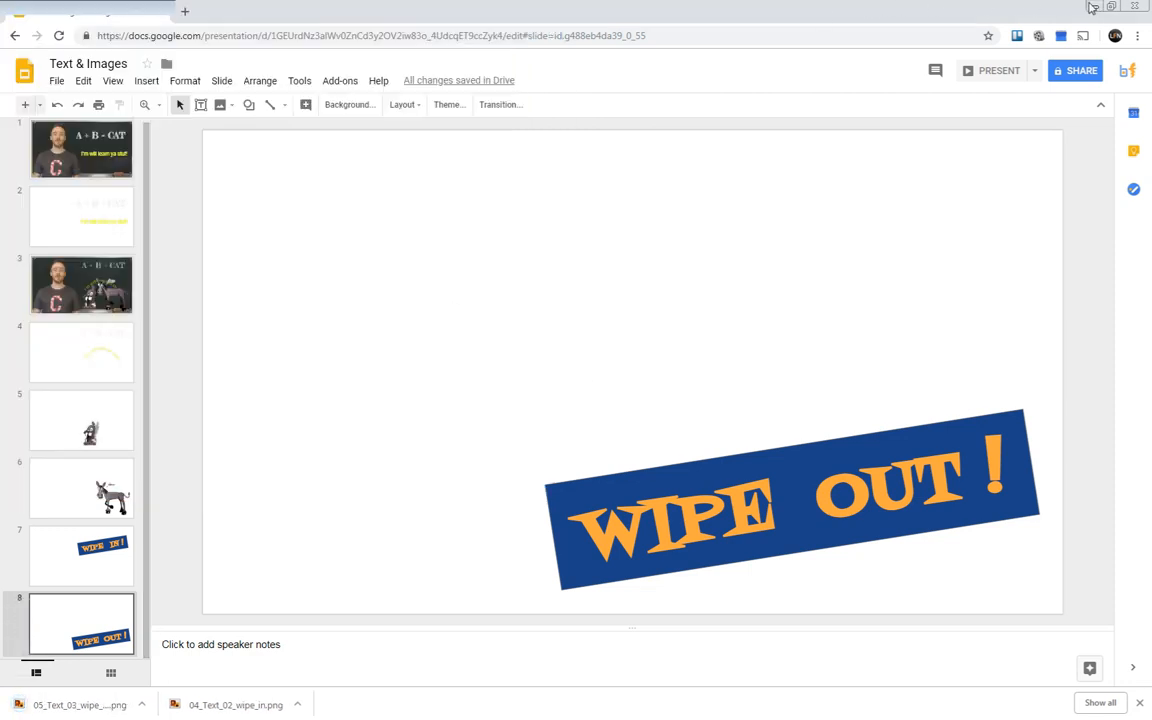
Return to Blender, refresh the sequencer to reload the WIPE OUT! image, and scrub through the GIF section
{"action": "left_click", "coordinate": [1092, 8]}
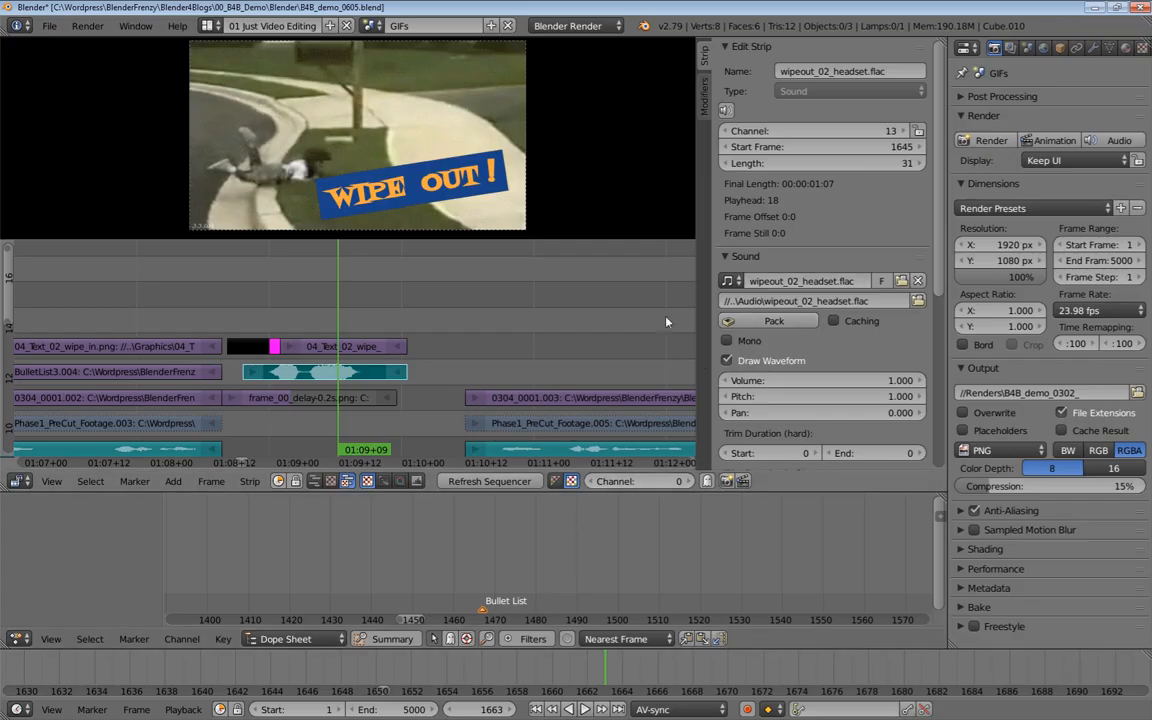
{"action": "left_click", "coordinate": [465, 481]}
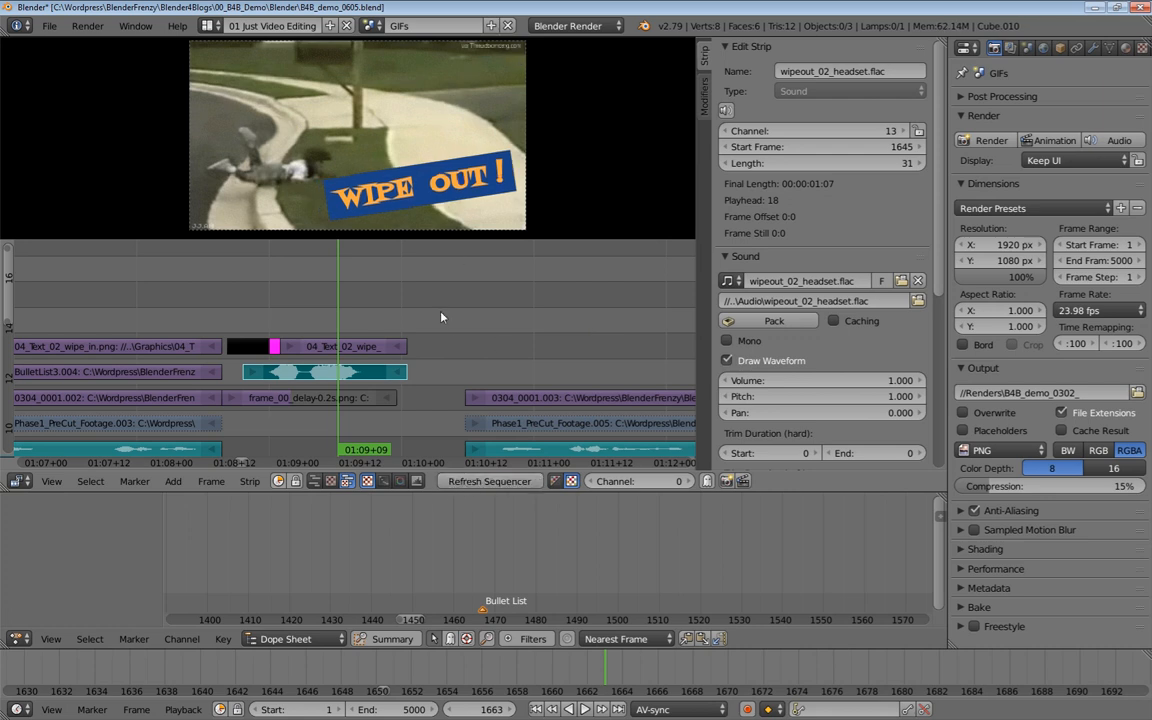
{"action": "left_click_drag", "start_coordinate": [243, 300], "coordinate": [404, 271]}
{"action": "left_click_drag", "start_coordinate": [473, 298], "coordinate": [438, 259]}
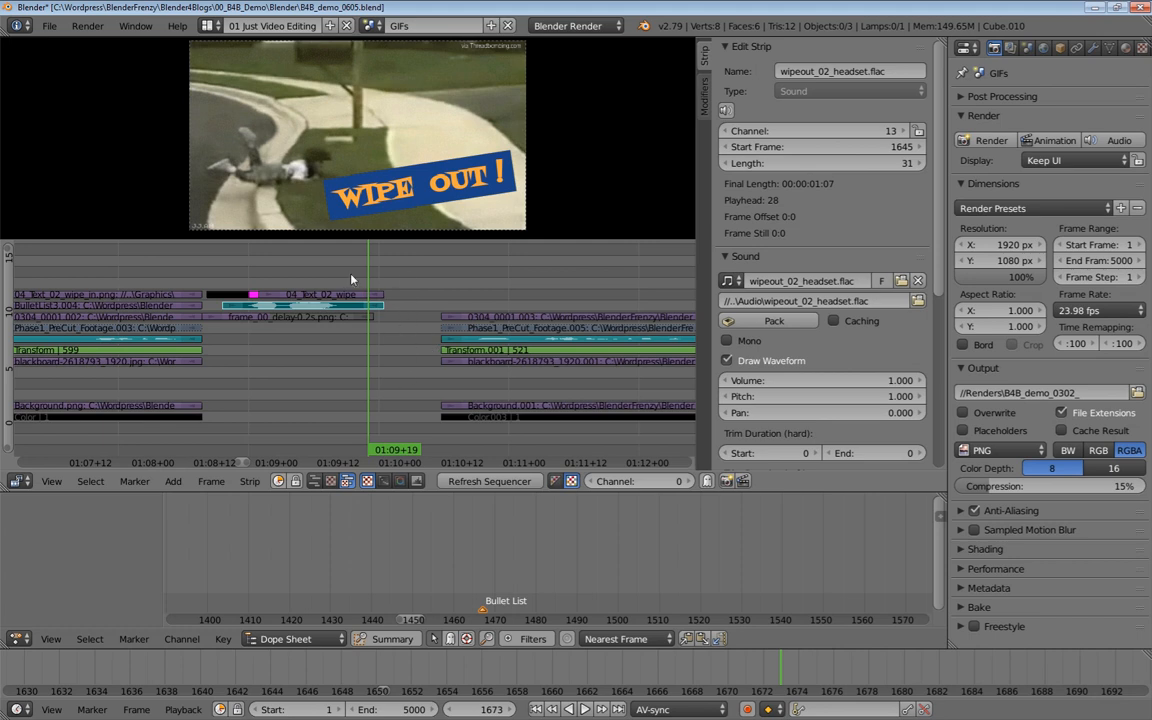
Remove the gap between the WIPE OUT! strips and the presenter footage after them, with the playhead at frame 1669
{"action": "key", "text": "shift+alt+a"}
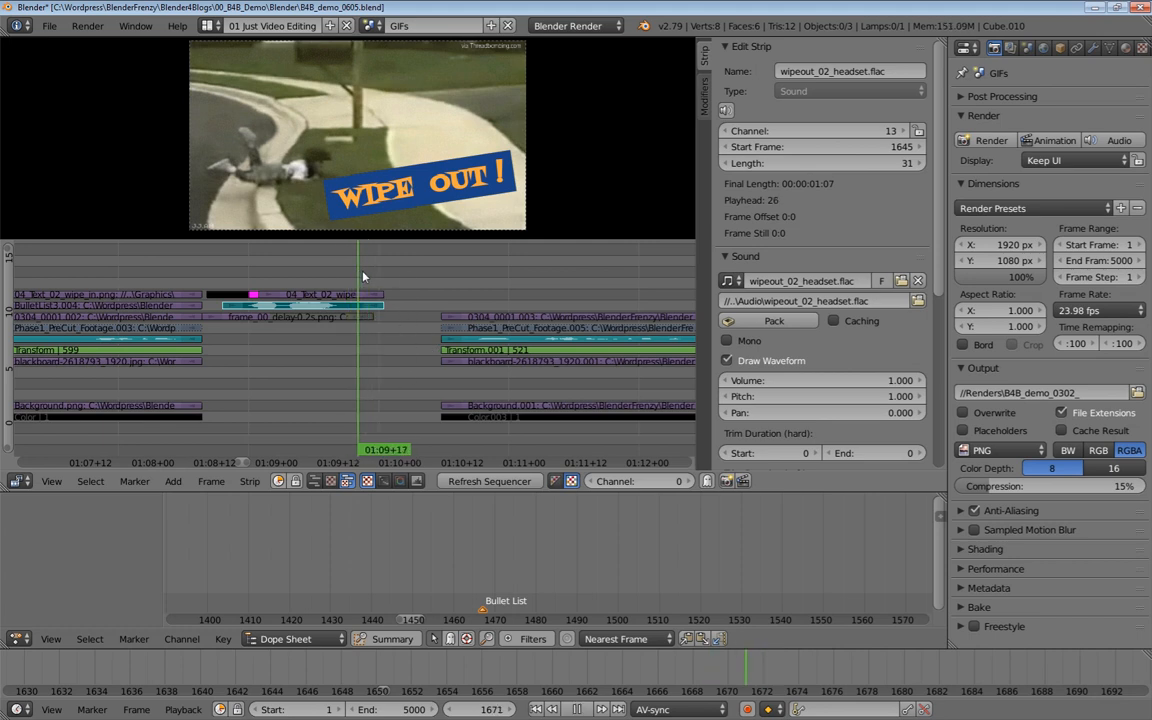
{"action": "key", "text": "alt+a"}
{"action": "left_click", "coordinate": [602, 287]}
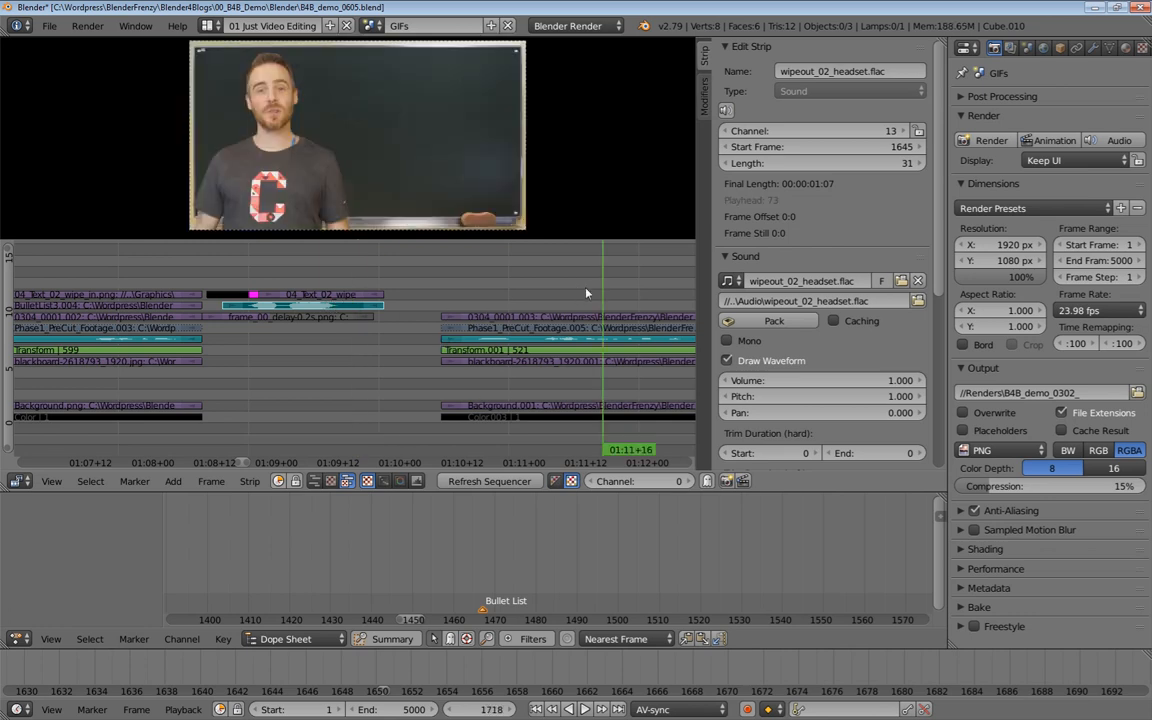
{"action": "left_click", "coordinate": [347, 268]}
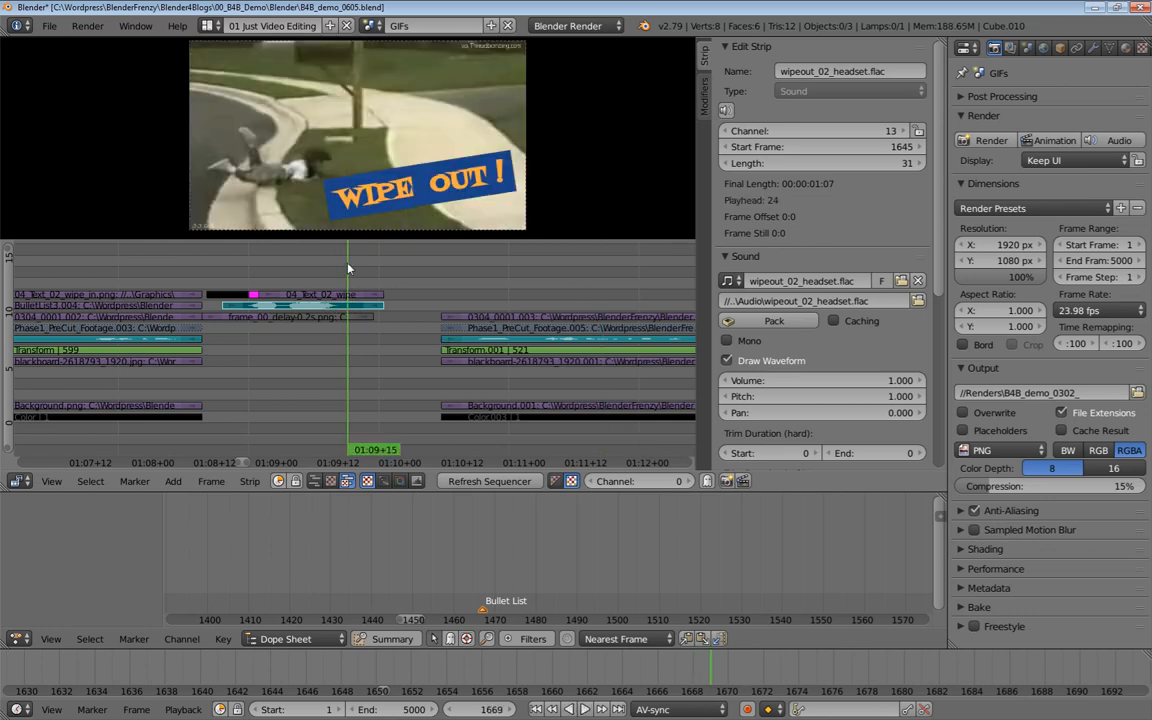
{"action": "key", "text": "BackSpace"}
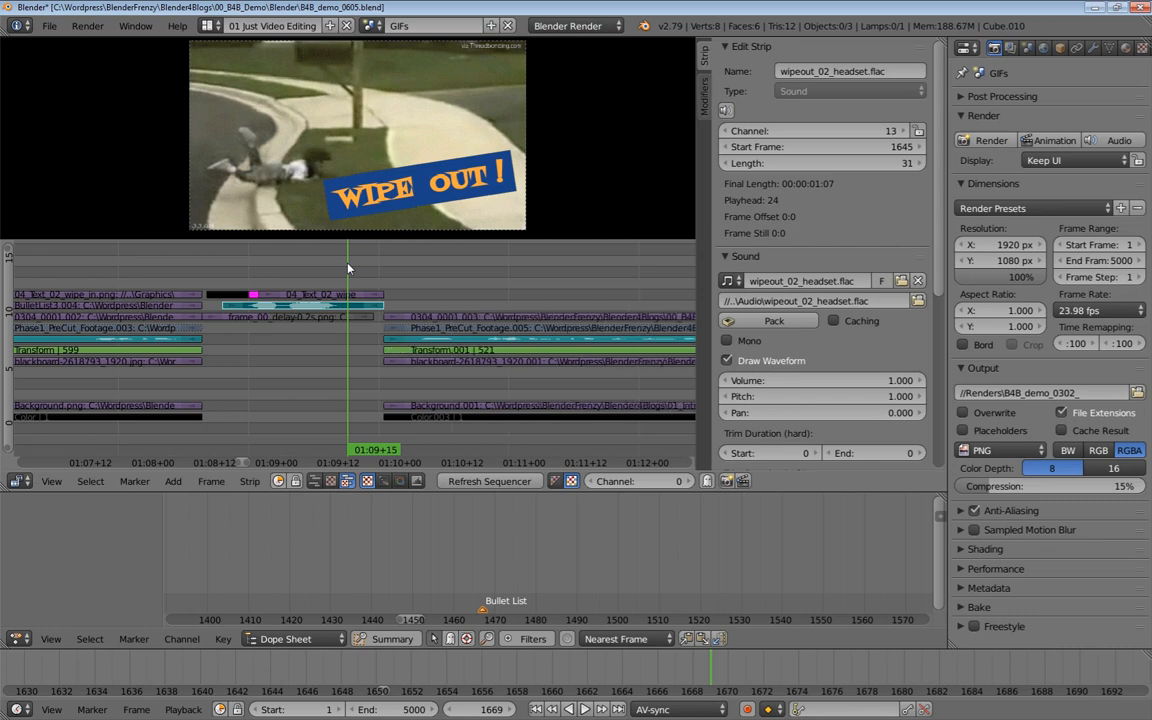
Play back and scrub the transition from the GIF section into the following presenter footage to check the cut
{"action": "key", "text": "Home"}
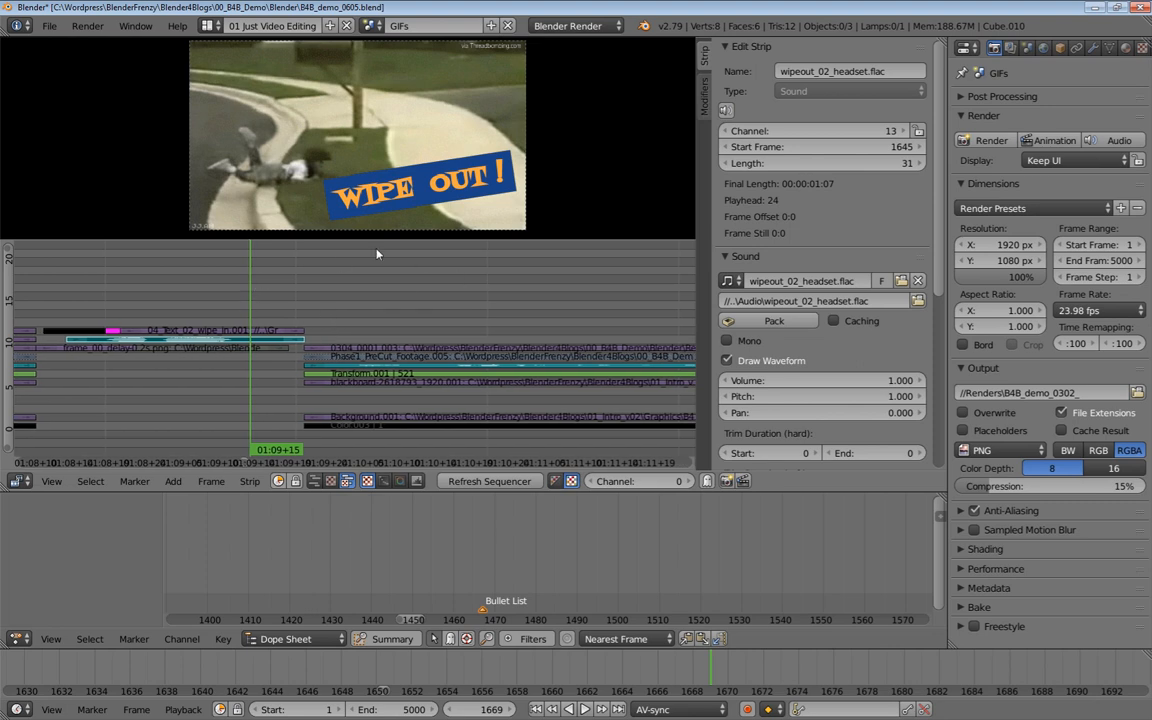
{"action": "left_click_drag", "start_coordinate": [332, 320], "coordinate": [397, 284]}
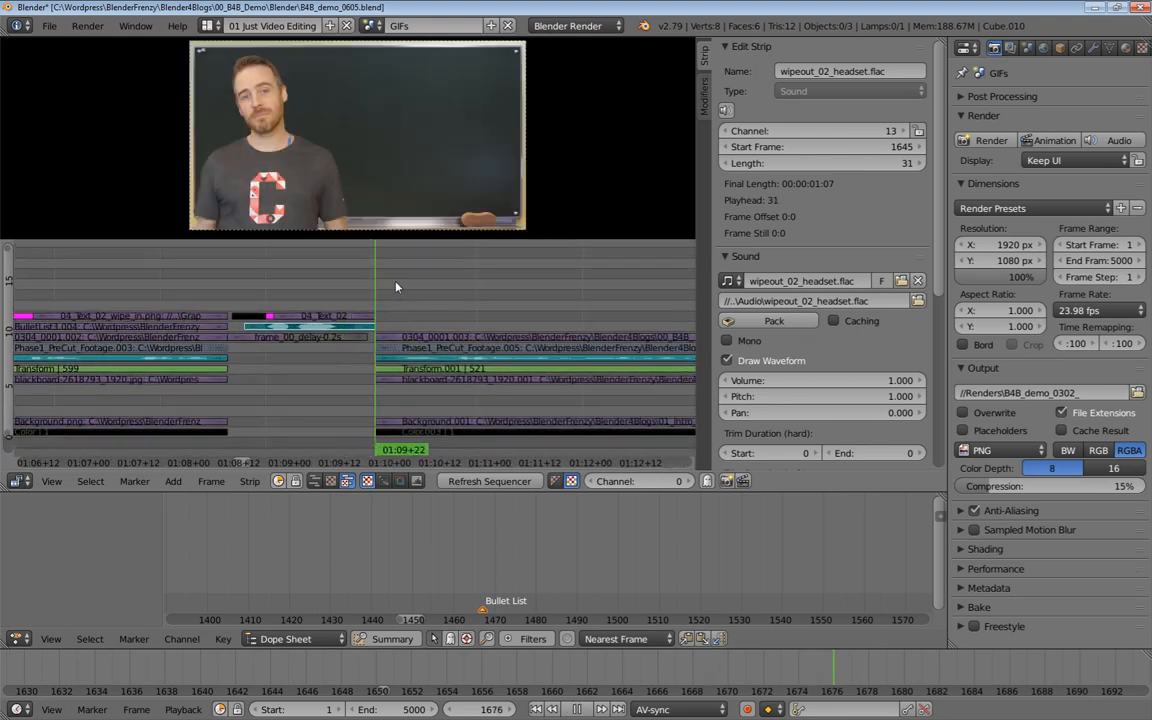
{"action": "left_click_drag", "start_coordinate": [414, 278], "coordinate": [160, 289]}
{"action": "key", "text": "alt+a"}
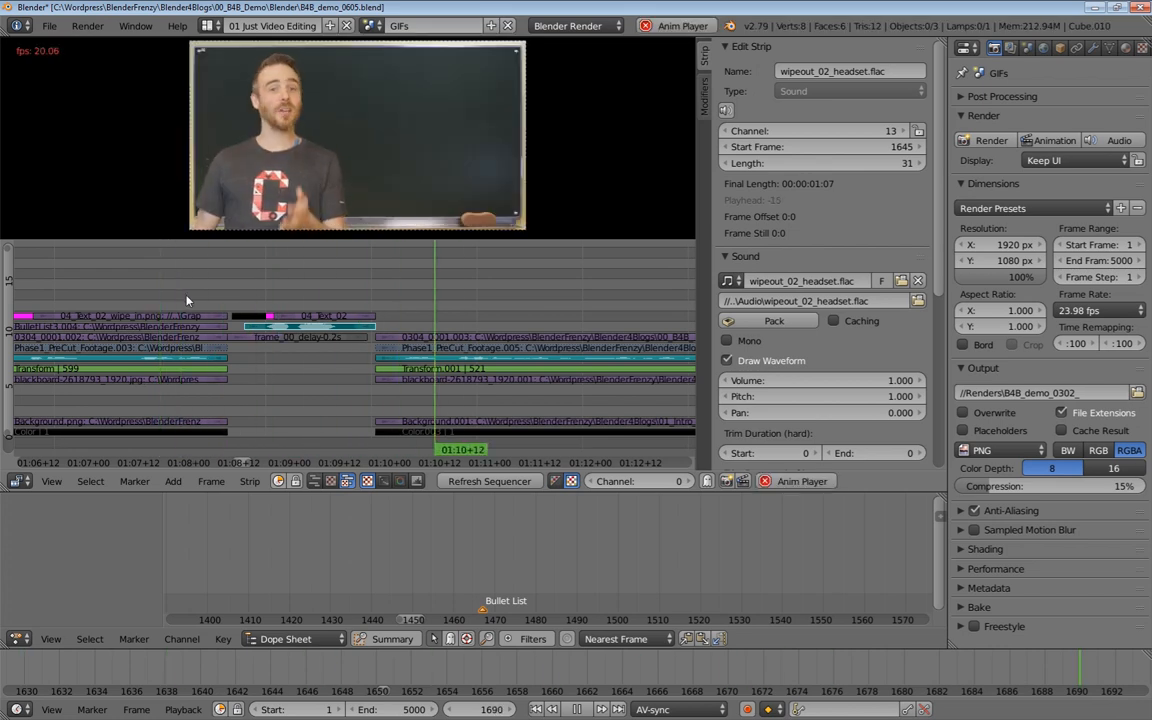
{"action": "key", "text": "alt+a"}
{"action": "left_click_drag", "start_coordinate": [432, 289], "coordinate": [328, 290]}
{"action": "left_click", "coordinate": [292, 257]}
{"action": "key", "text": "alt+a"}
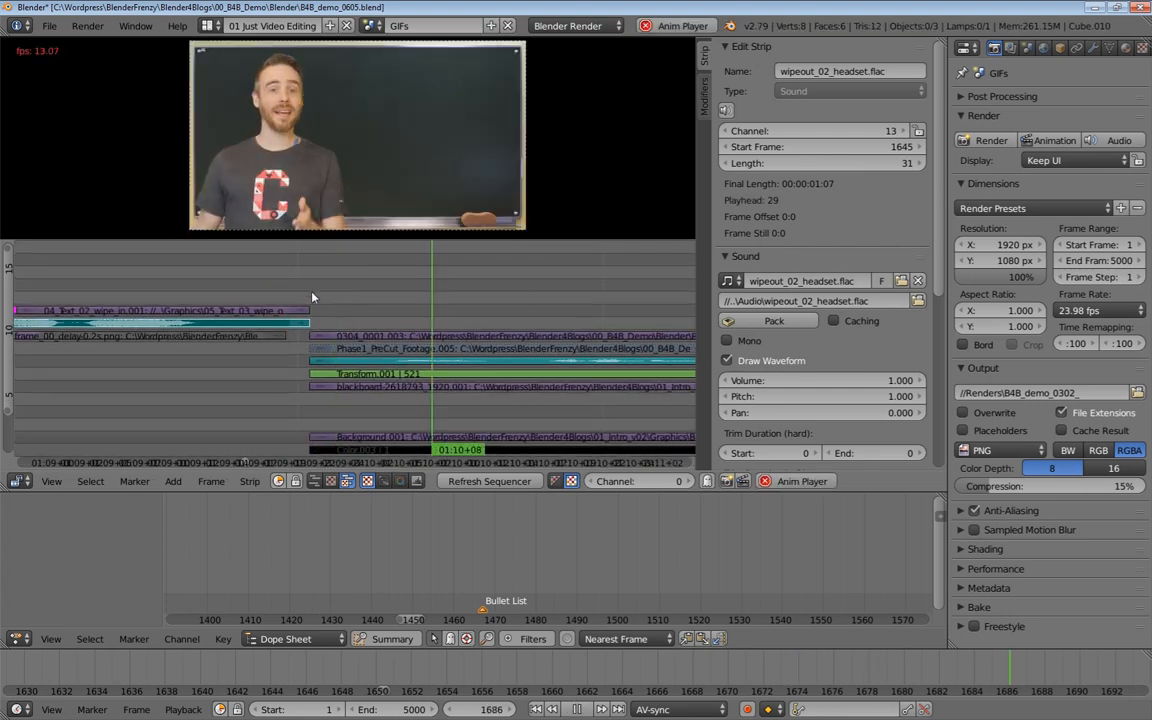
{"action": "key", "text": "alt+a"}
Trim the end of the wipeout sound strip to a length of 23 frames and play back the GIF section
{"action": "scroll", "coordinate": [309, 291], "scroll_direction": "up", "scroll_amount": 3}
{"action": "left_click_drag", "start_coordinate": [393, 330], "coordinate": [243, 329]}
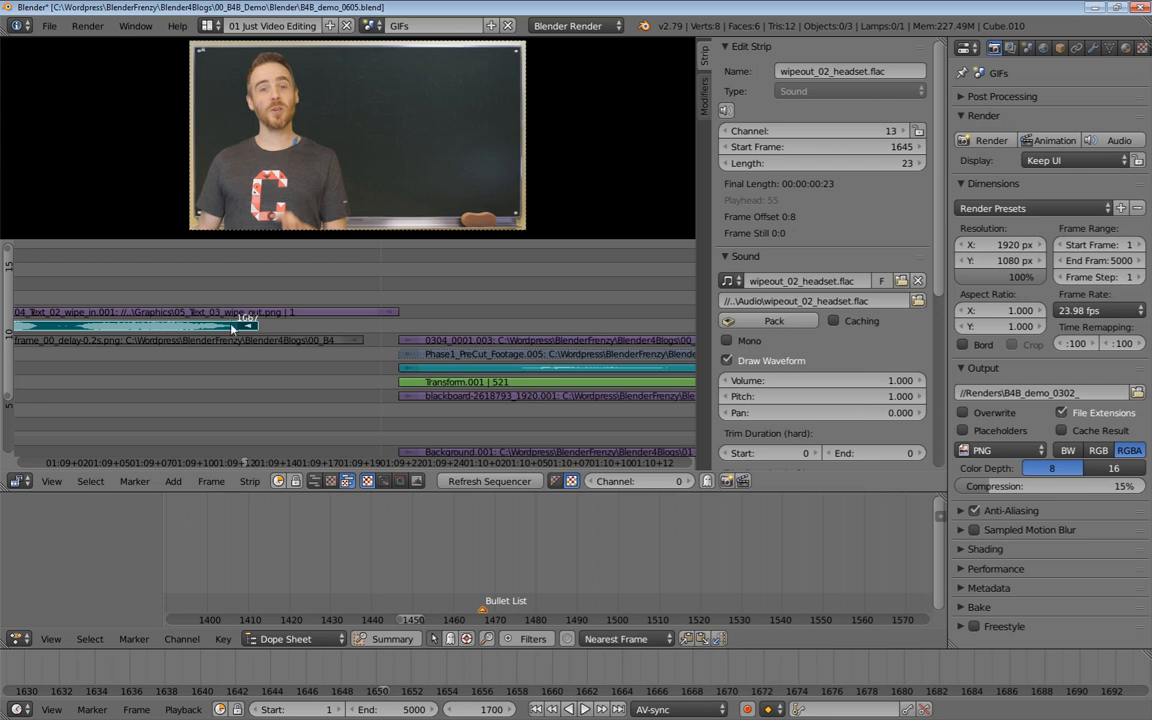
{"action": "scroll", "coordinate": [215, 275], "scroll_direction": "down", "scroll_amount": 5}
{"action": "left_click", "coordinate": [195, 305]}
{"action": "key", "text": "alt+a"}
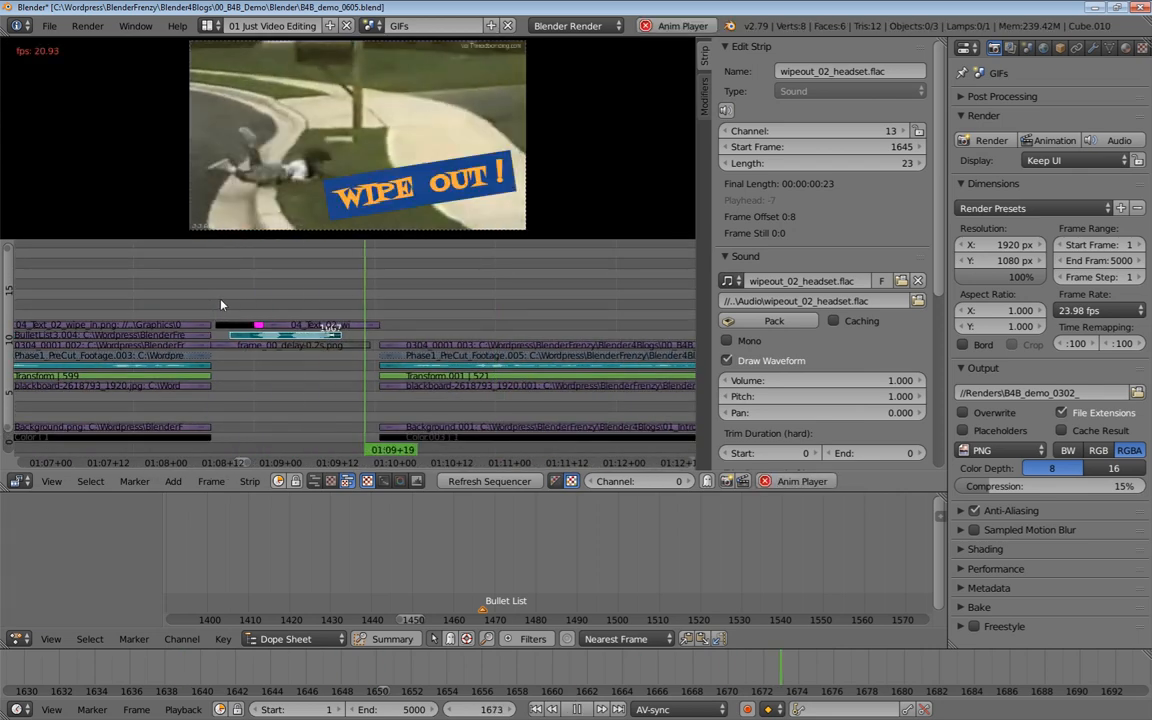
{"action": "scroll", "coordinate": [356, 300], "scroll_direction": "up", "scroll_amount": 4}
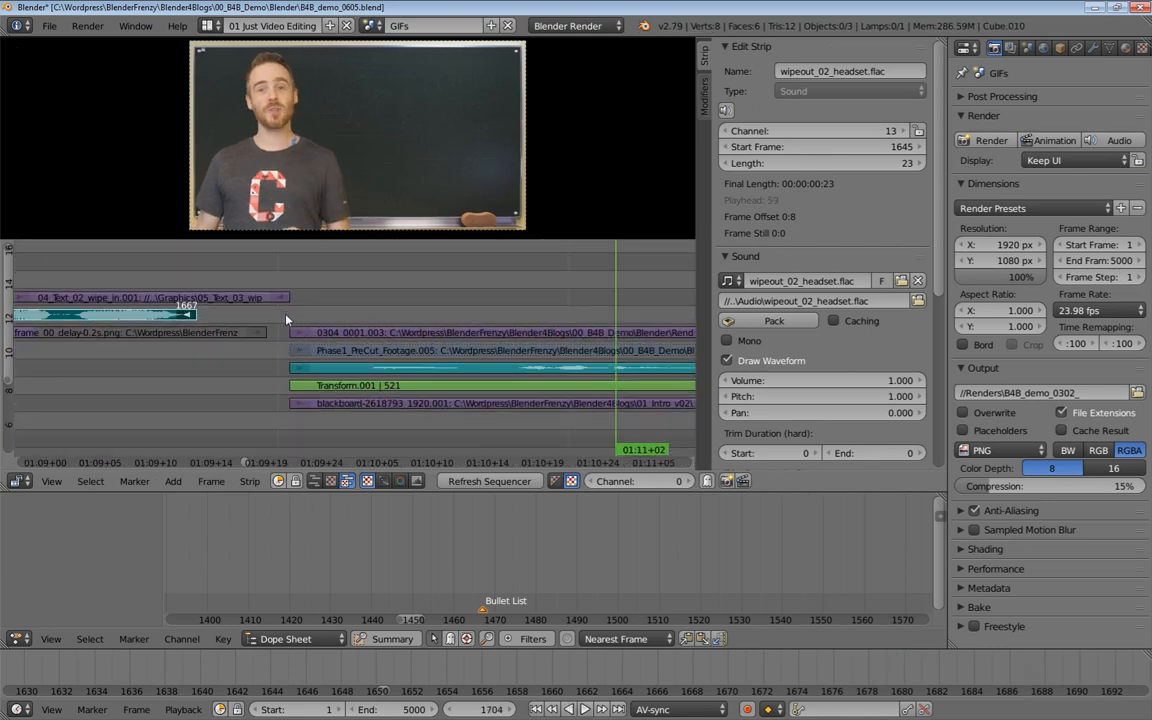
Play back the whole edit from the start of the blackboard section through the end of the GIF section
{"action": "scroll", "coordinate": [284, 317], "scroll_direction": "down", "scroll_amount": 6}
{"action": "scroll", "coordinate": [336, 278], "scroll_direction": "down", "scroll_amount": 6}
{"action": "scroll", "coordinate": [400, 300], "scroll_direction": "down", "scroll_amount": 3}
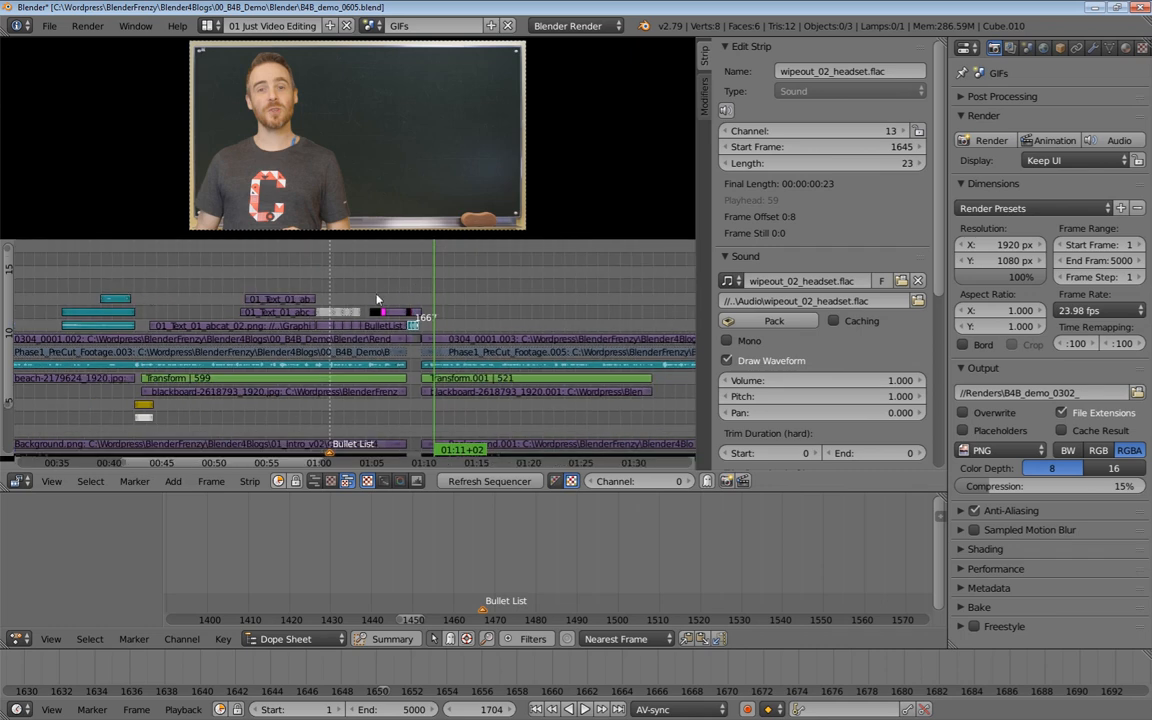
{"action": "left_click", "coordinate": [143, 295]}
{"action": "key", "text": "alt+a"}
{"action": "left_click_drag", "start_coordinate": [140, 292], "coordinate": [57, 288]}
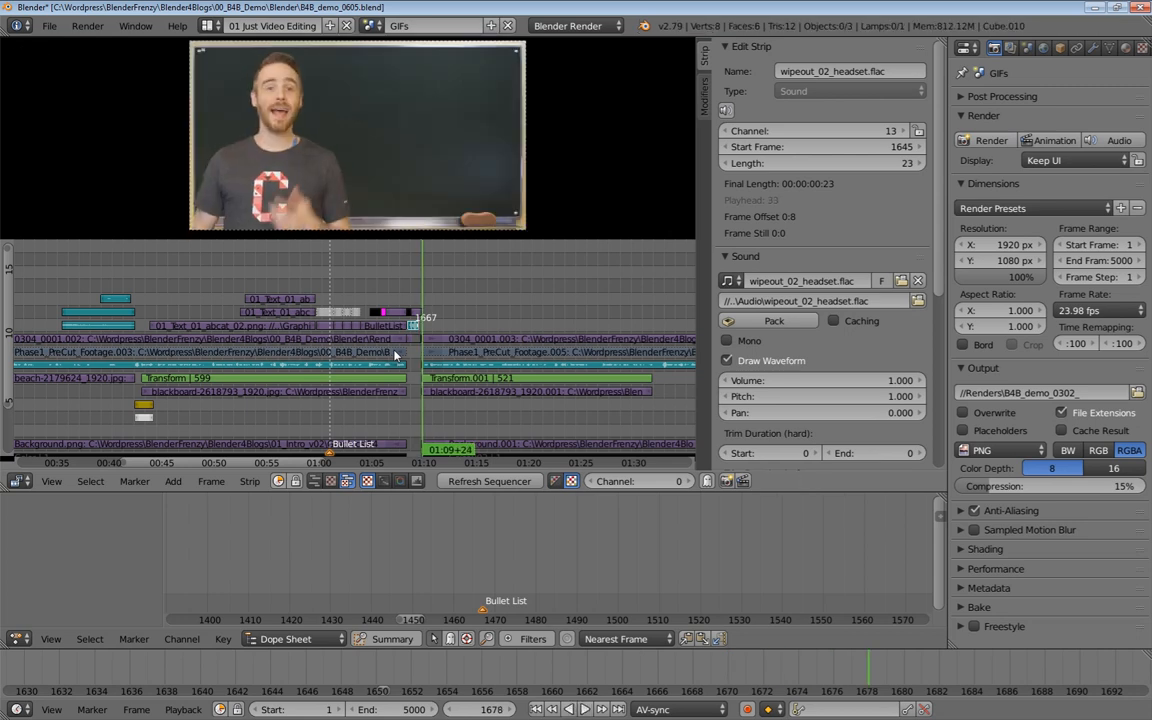
Play back the section around the Bullet List marker and scrub to where the list title slides in
{"action": "scroll", "coordinate": [395, 355], "scroll_direction": "up", "scroll_amount": 4}
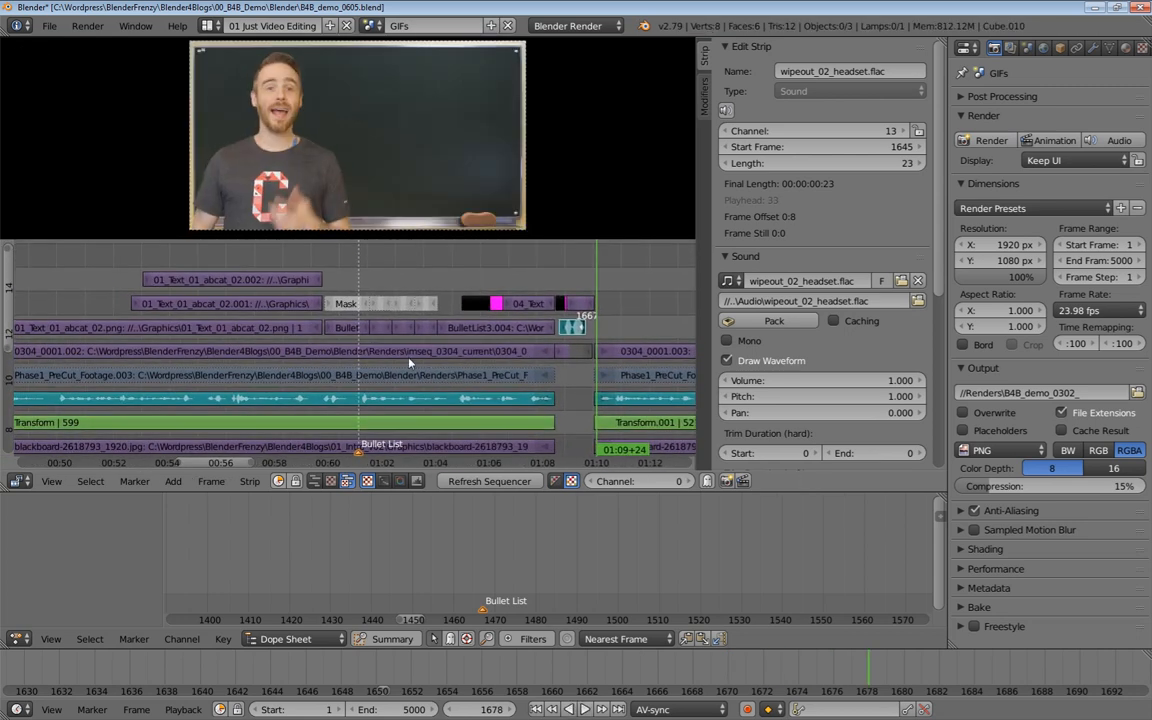
{"action": "left_click_drag", "start_coordinate": [409, 362], "coordinate": [394, 344]}
{"action": "left_click", "coordinate": [315, 277]}
{"action": "key", "text": "alt+a"}
{"action": "left_click_drag", "start_coordinate": [313, 276], "coordinate": [334, 285]}
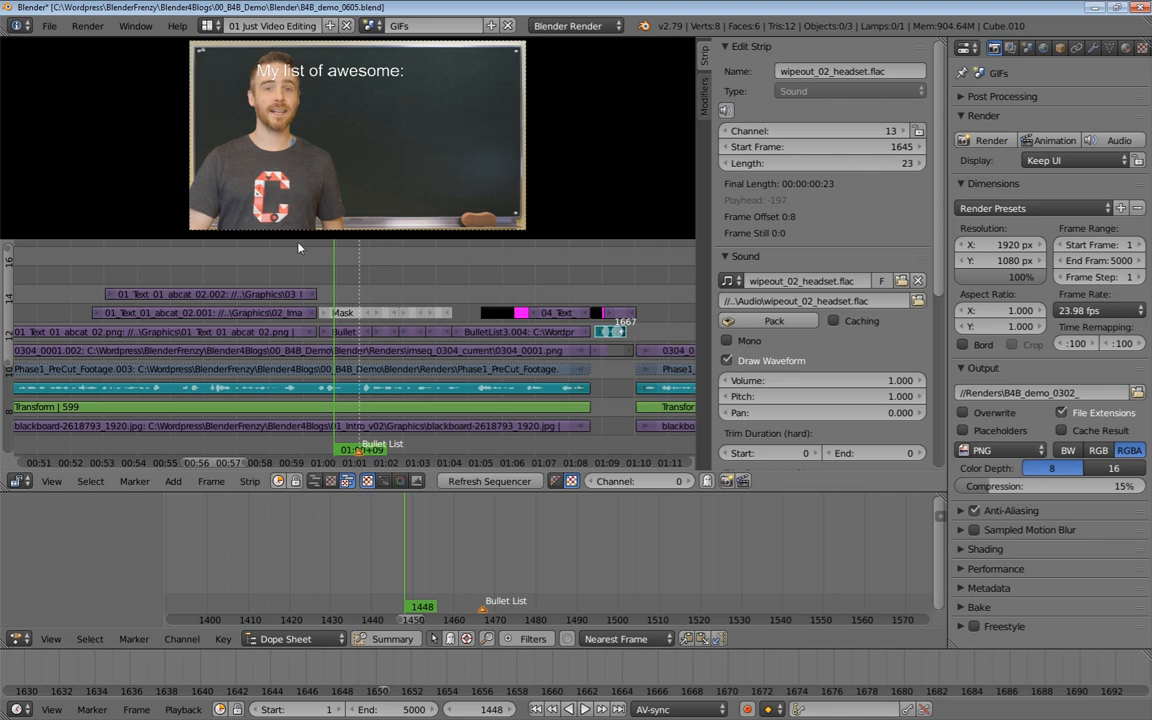
Scrub the "My list of awesome:" slide-in around frame 1446 and select the first BulletList3.png strip to examine its offset keyframes
{"action": "left_click_drag", "start_coordinate": [264, 268], "coordinate": [329, 268]}
{"action": "scroll", "coordinate": [322, 275], "scroll_direction": "down", "scroll_amount": 2}
{"action": "scroll", "coordinate": [316, 283], "scroll_direction": "up", "scroll_amount": 4}
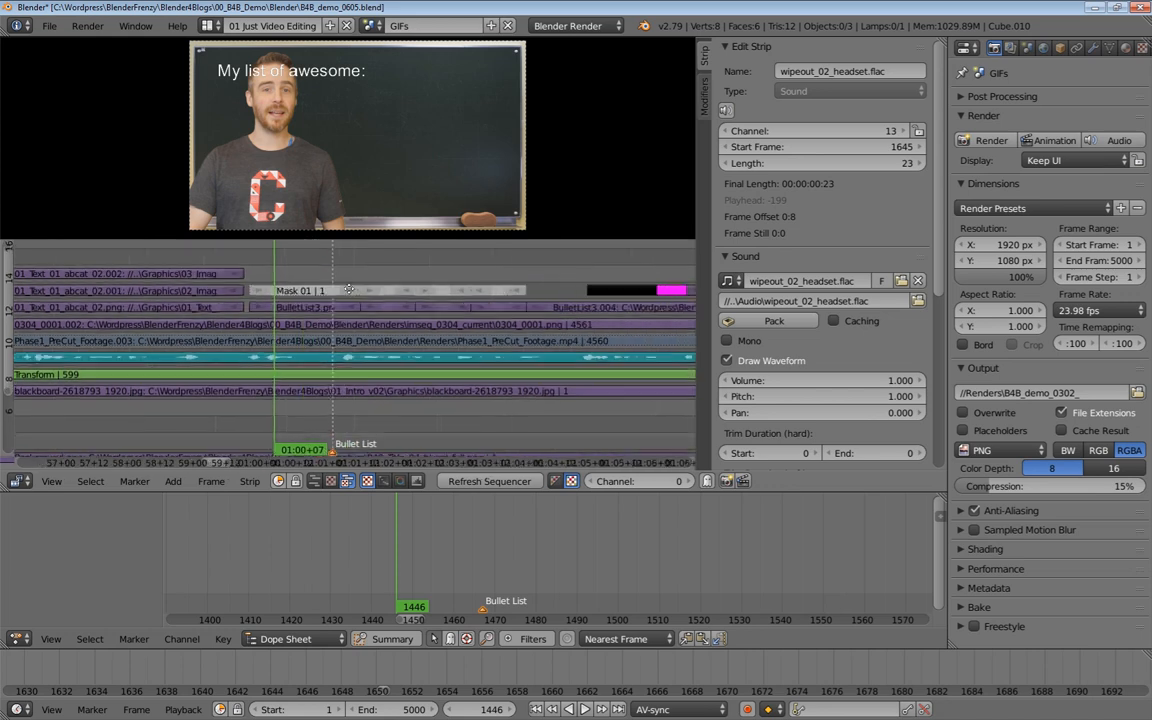
{"action": "right_click", "coordinate": [295, 301]}
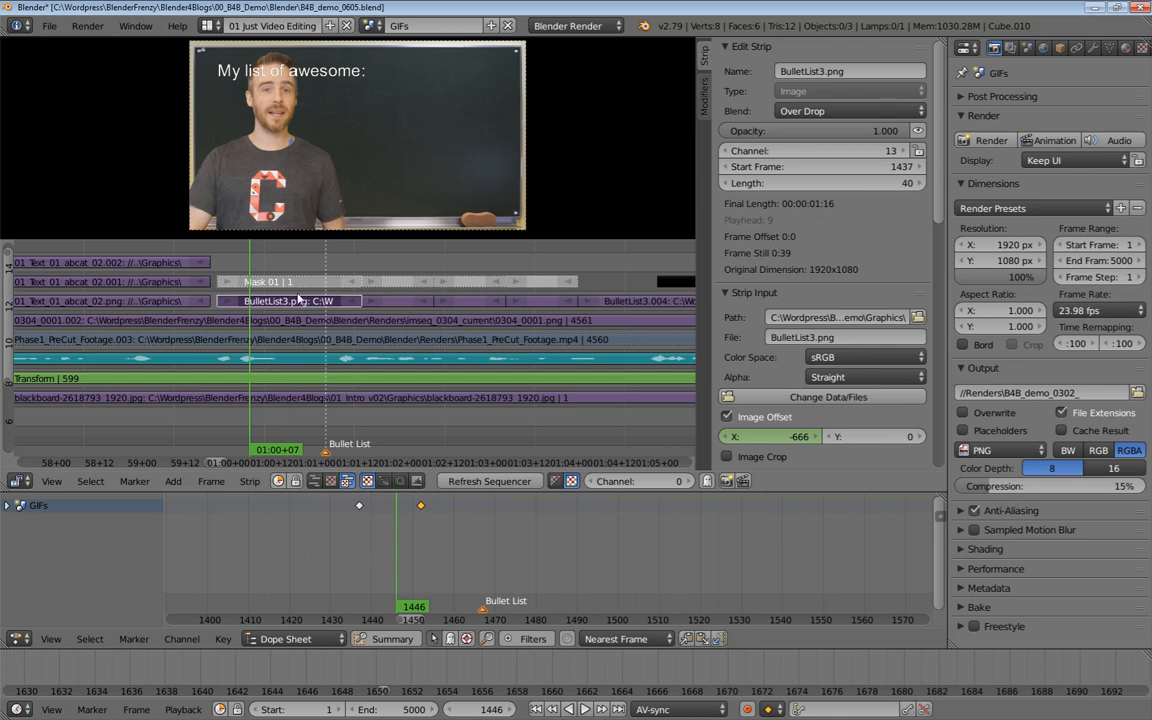
{"action": "scroll", "coordinate": [302, 314], "scroll_direction": "down", "scroll_amount": 8}
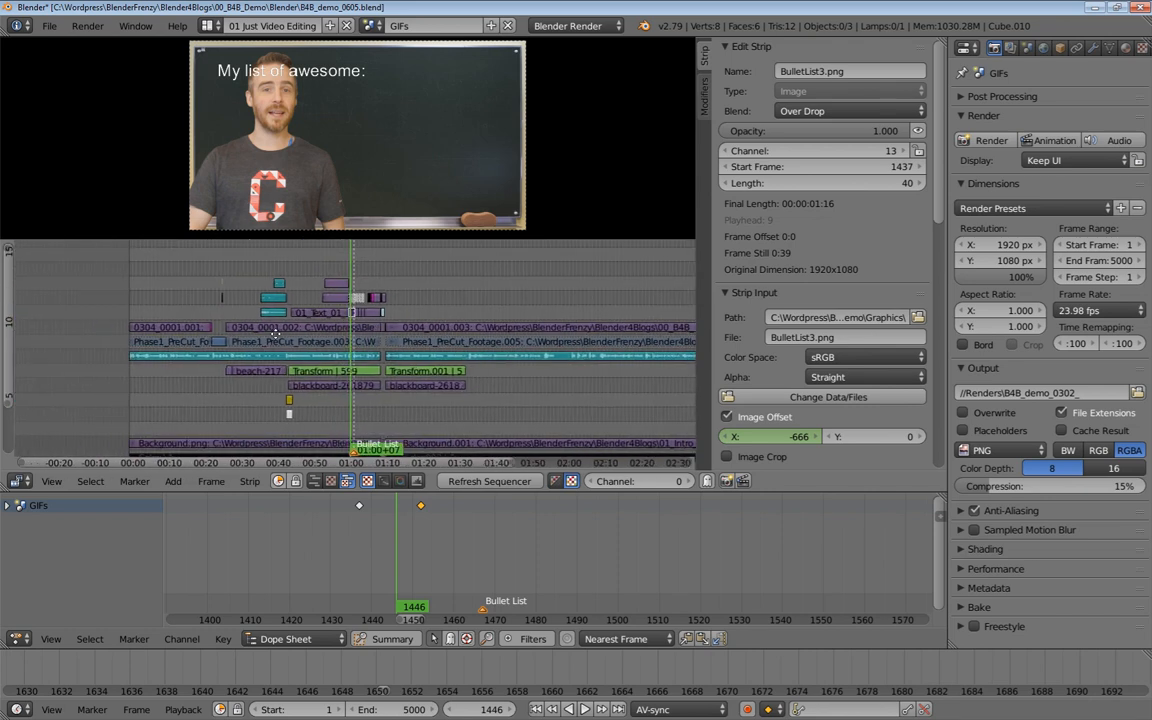
{"action": "key", "text": "Home"}
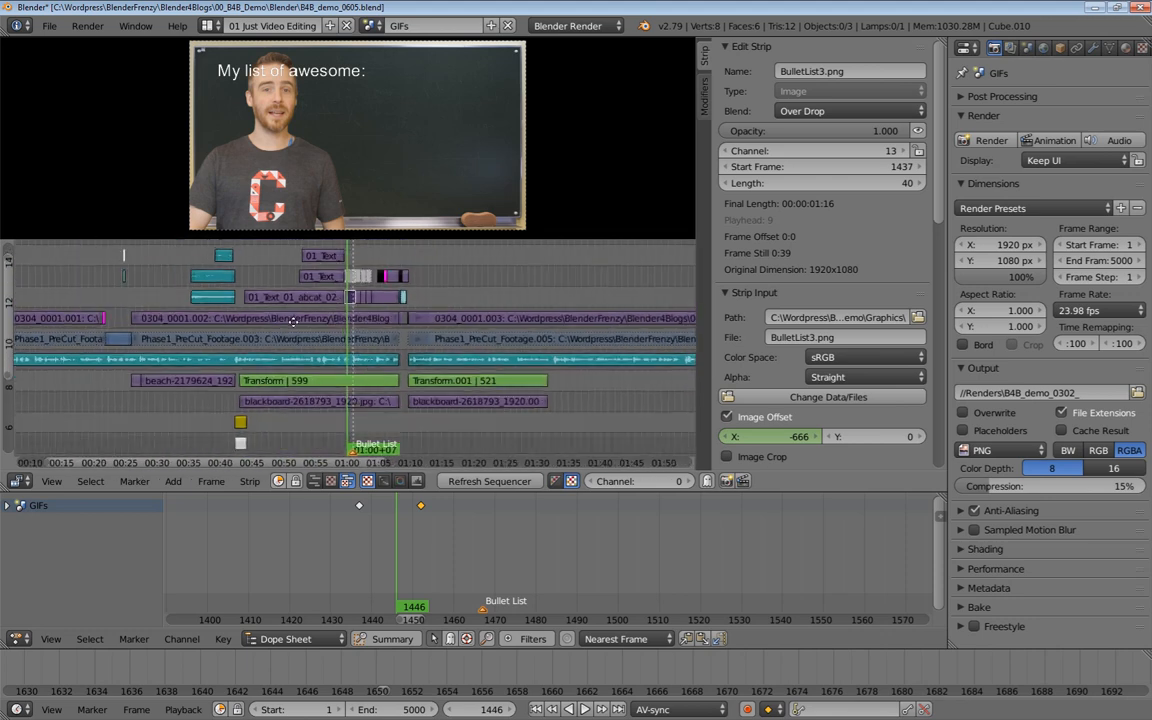
{"action": "scroll", "coordinate": [287, 336], "scroll_direction": "up", "scroll_amount": 4}
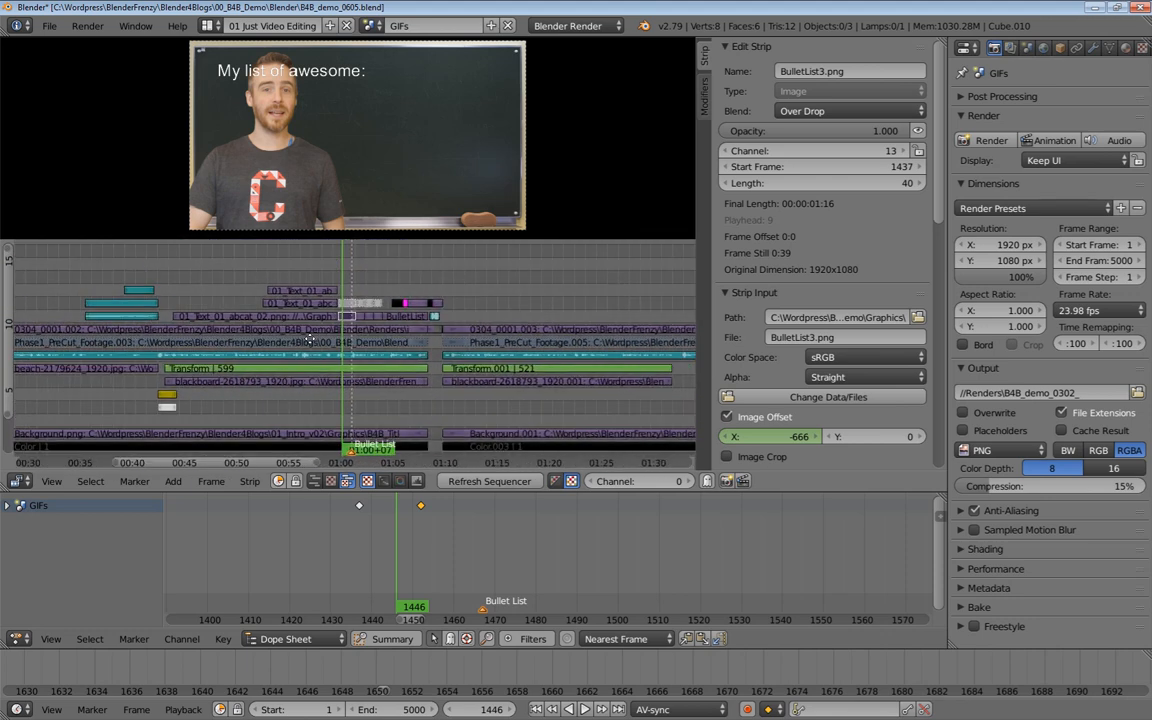
Box-select the footage image-sequence strips and all strips above them, and move them up one channel to free channel 12
{"action": "scroll", "coordinate": [313, 340], "scroll_direction": "down", "scroll_amount": 3}
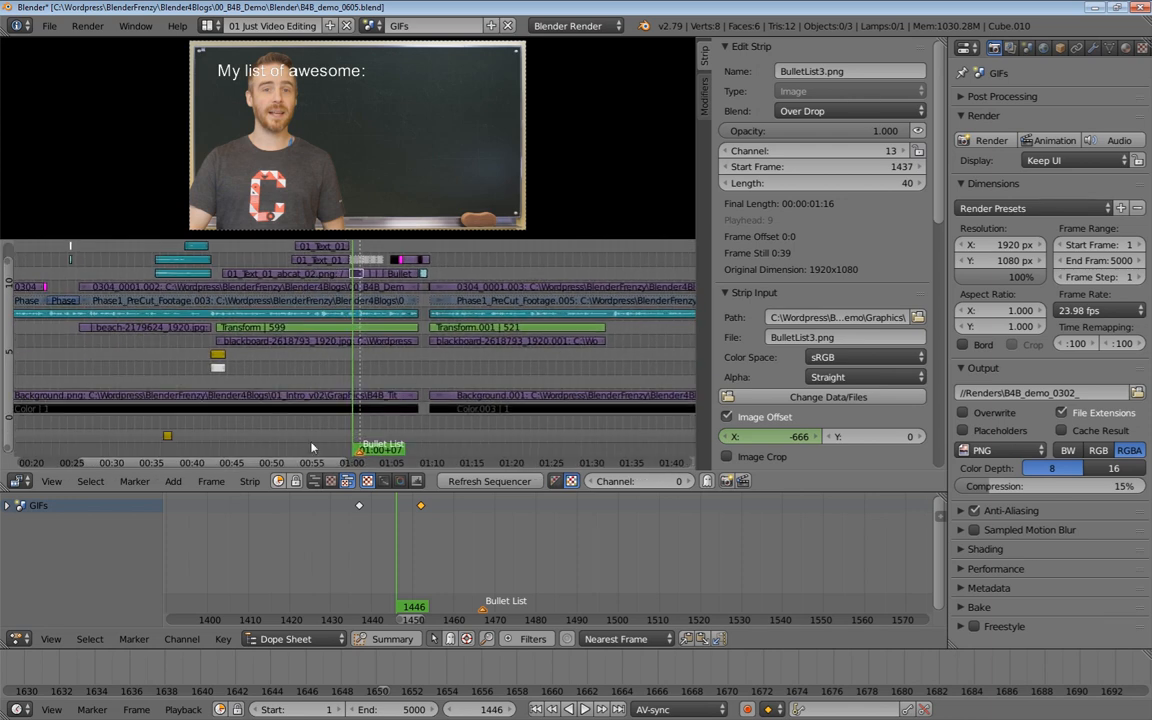
{"action": "scroll", "coordinate": [291, 382], "scroll_direction": "up", "scroll_amount": 4}
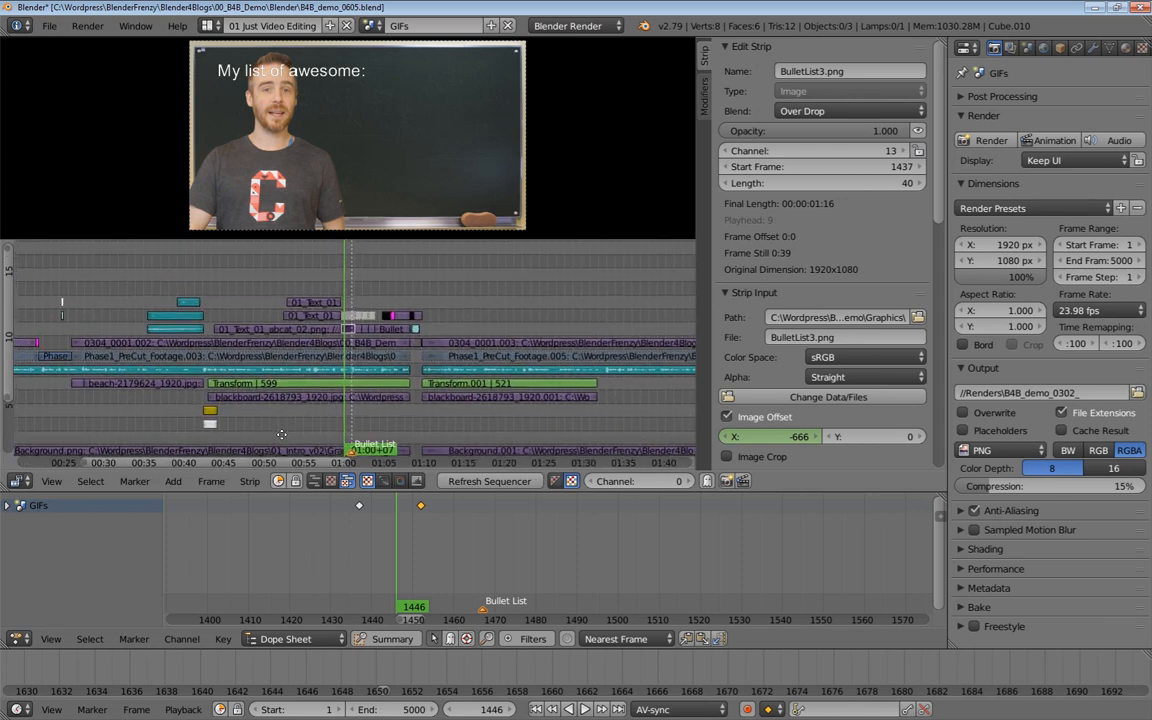
{"action": "scroll", "coordinate": [297, 314], "scroll_direction": "down", "scroll_amount": 4}
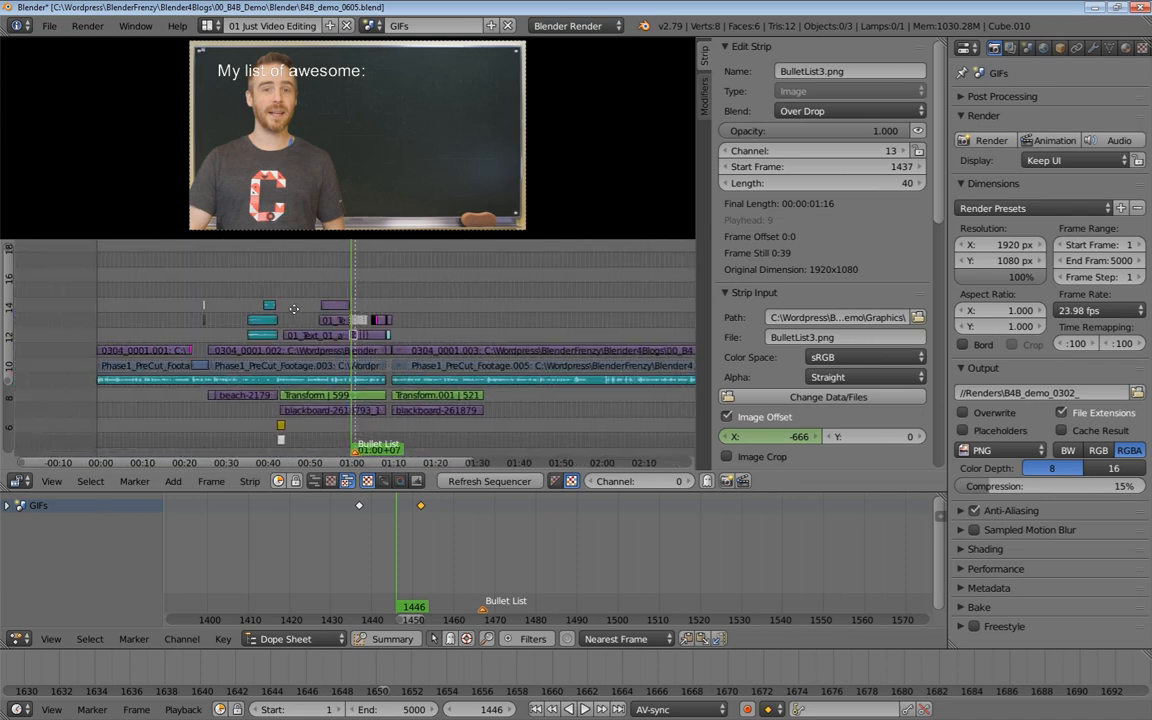
{"action": "scroll", "coordinate": [297, 314], "scroll_direction": "down", "scroll_amount": 5}
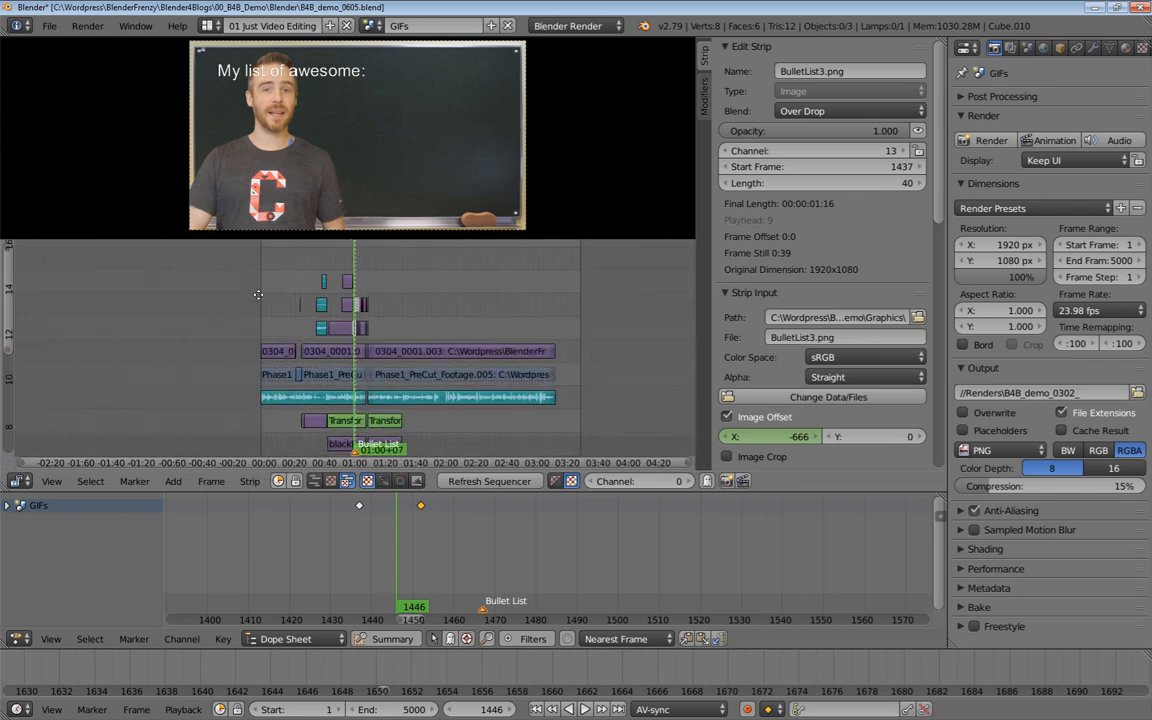
{"action": "scroll", "coordinate": [406, 329], "scroll_direction": "up", "scroll_amount": 3}
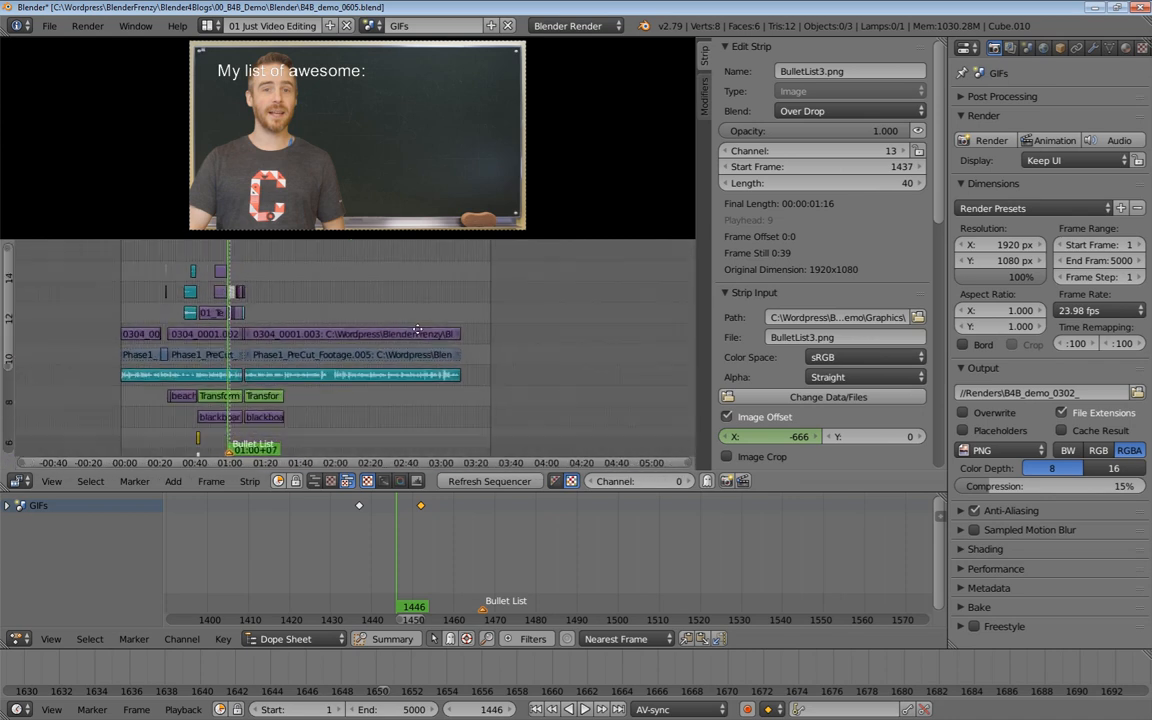
{"action": "key", "text": "b"}
{"action": "left_click_drag", "start_coordinate": [473, 345], "coordinate": [109, 252]}
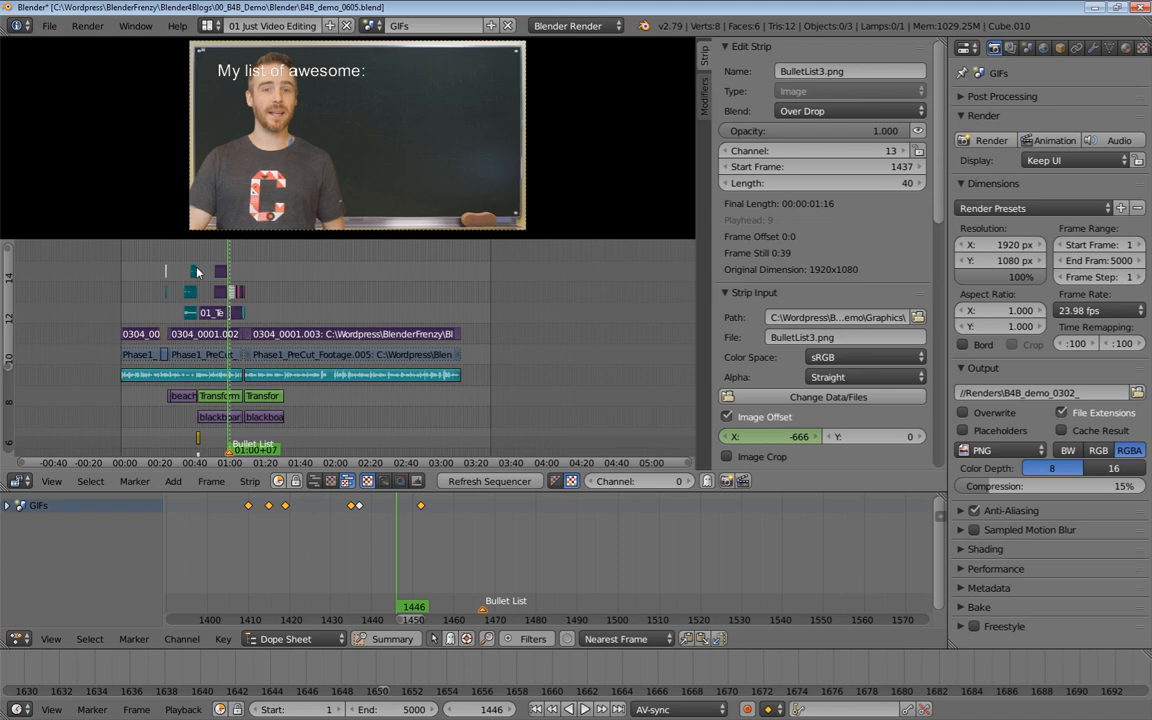
{"action": "key", "text": "g"}
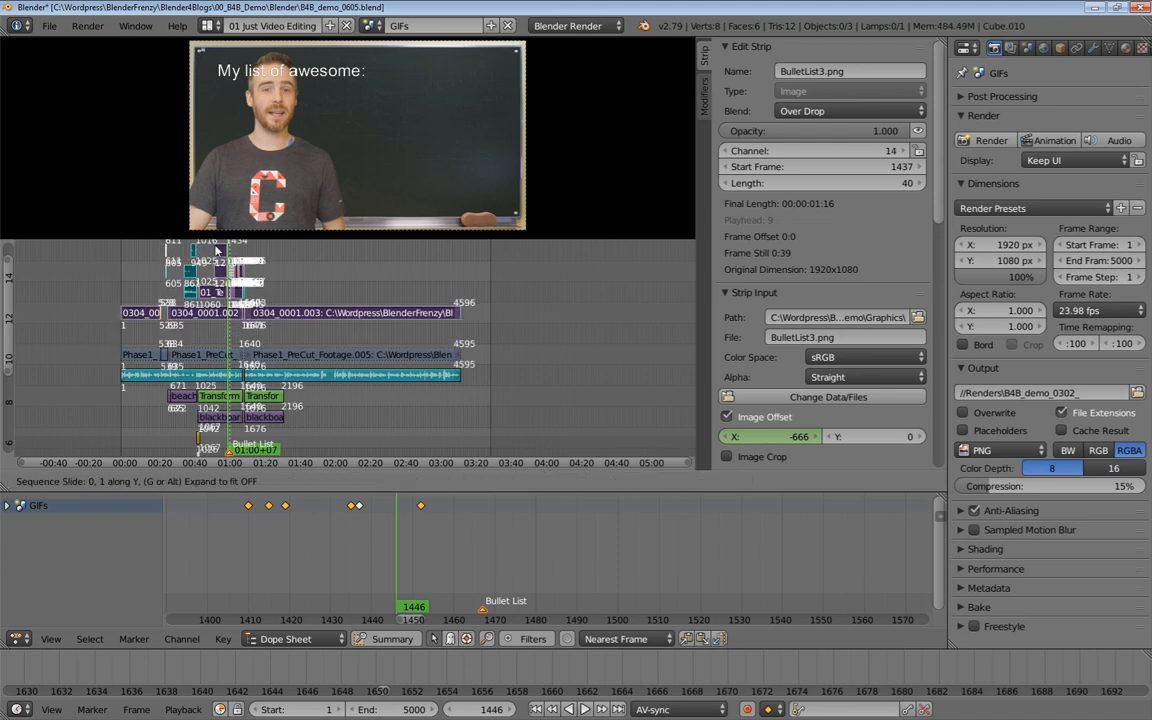
{"action": "left_click", "coordinate": [217, 250]}
Play back the blackboard section from before the "A + B = CAT" animals appear up to the Bullet List marker
{"action": "scroll", "coordinate": [363, 314], "scroll_direction": "left", "scroll_amount": 4}
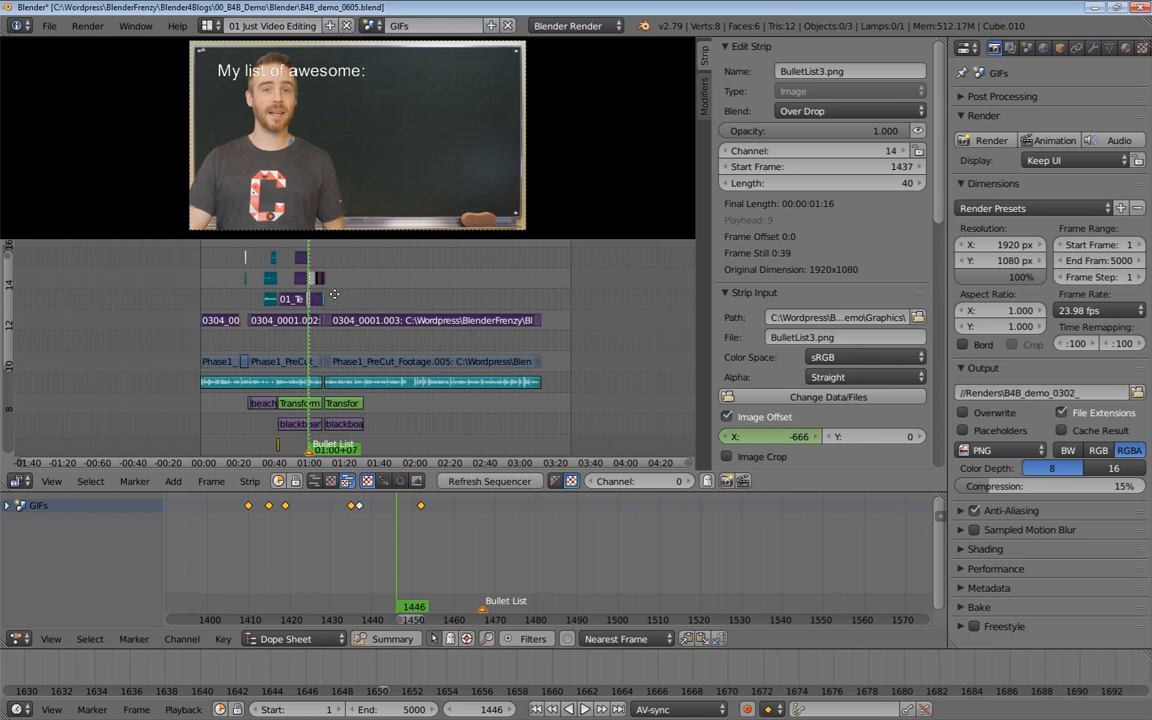
{"action": "scroll", "coordinate": [334, 294], "scroll_direction": "up", "scroll_amount": 5}
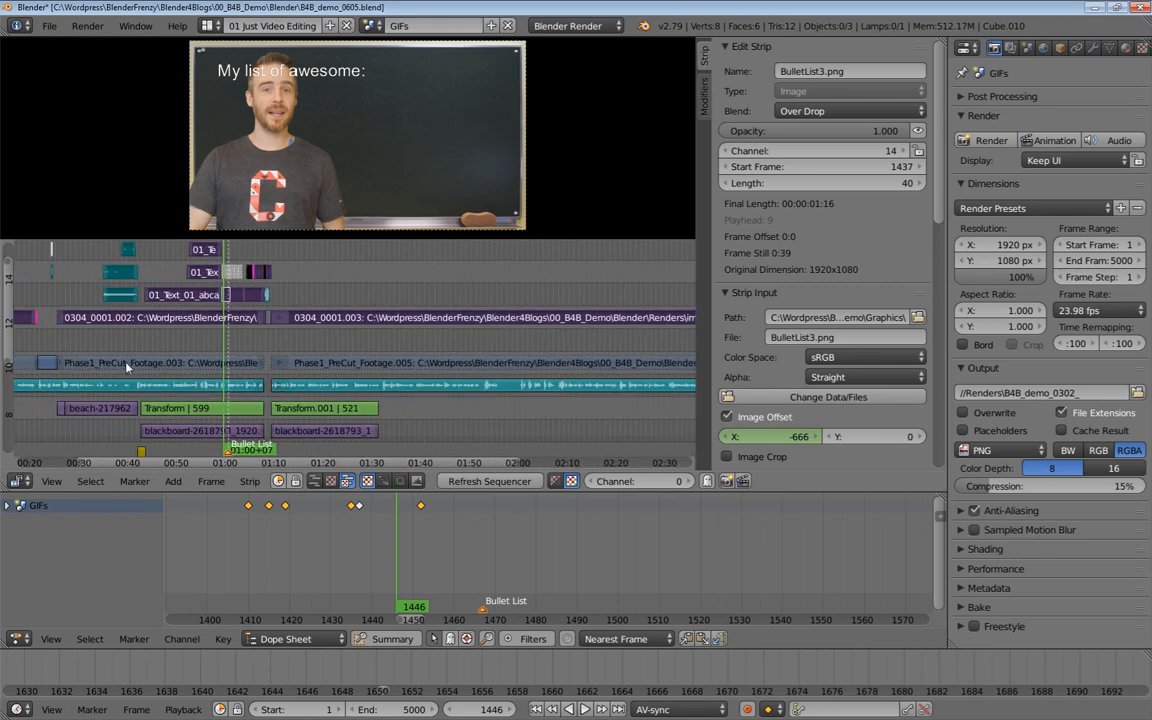
{"action": "left_click", "coordinate": [180, 368]}
{"action": "key", "text": "alt+a"}
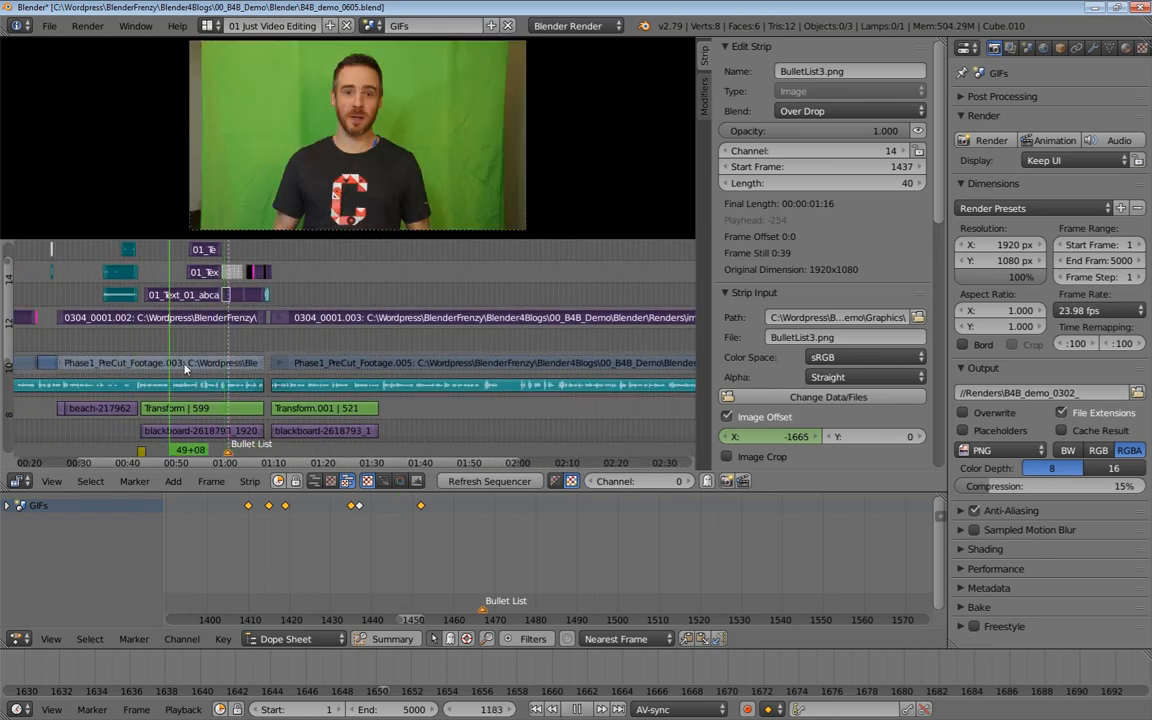
{"action": "key", "text": "Escape"}
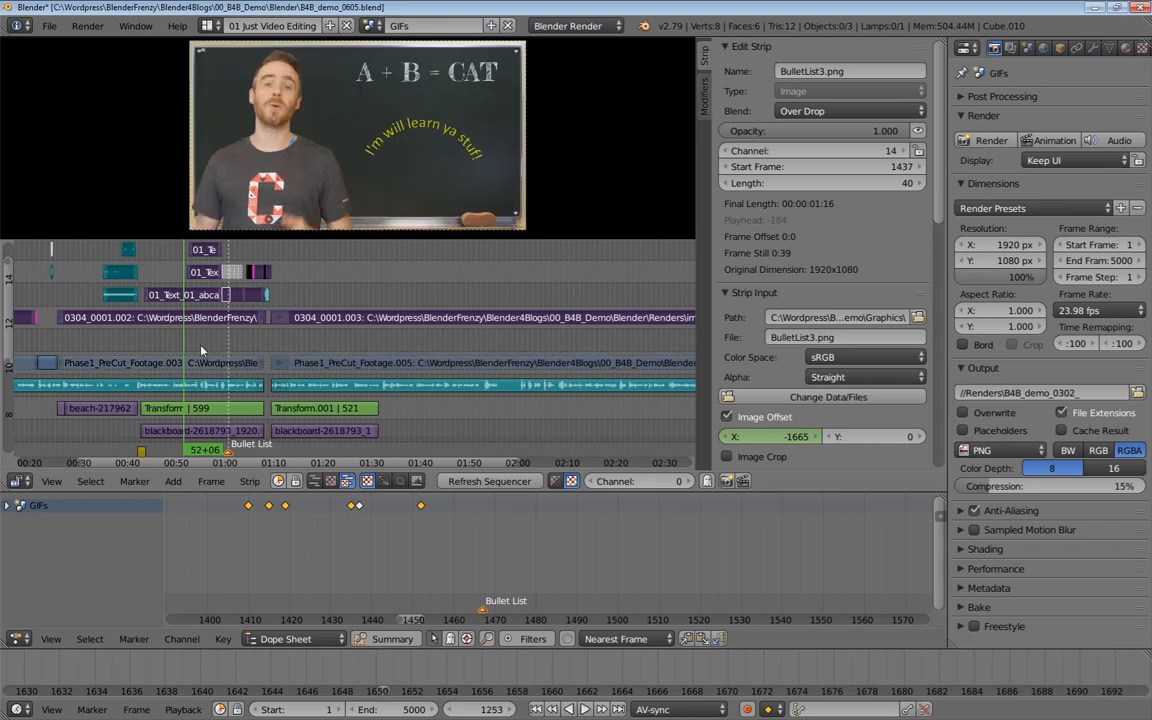
{"action": "scroll", "coordinate": [235, 346], "scroll_direction": "up", "scroll_amount": 4}
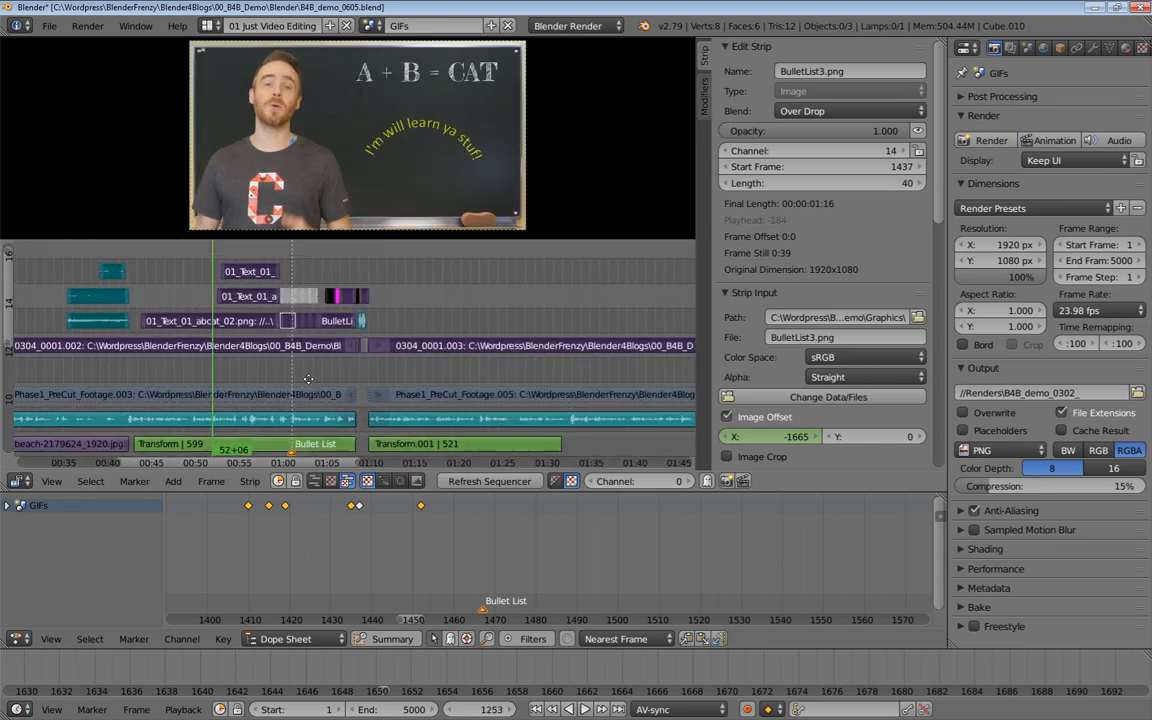
{"action": "scroll", "coordinate": [396, 385], "scroll_direction": "up", "scroll_amount": 2}
{"action": "scroll", "coordinate": [365, 400], "scroll_direction": "up", "scroll_amount": 3}
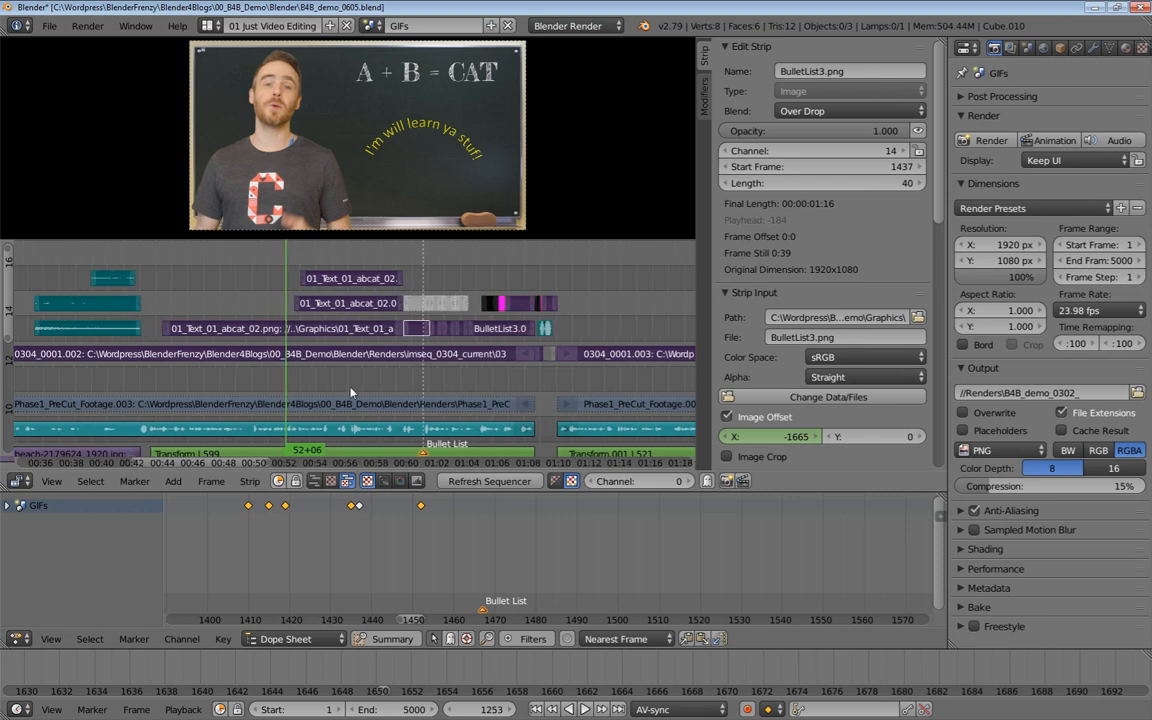
{"action": "left_click", "coordinate": [274, 281]}
{"action": "key", "text": "alt+a"}
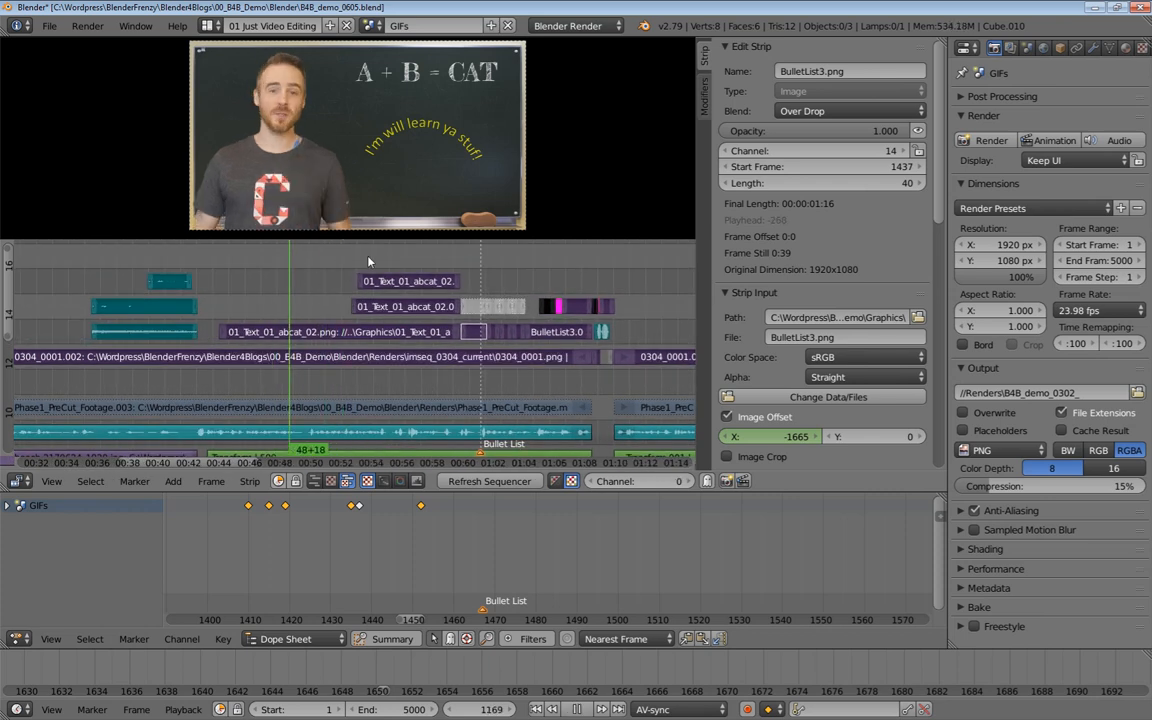
{"action": "scroll", "coordinate": [289, 251], "scroll_direction": "right", "scroll_amount": 1}
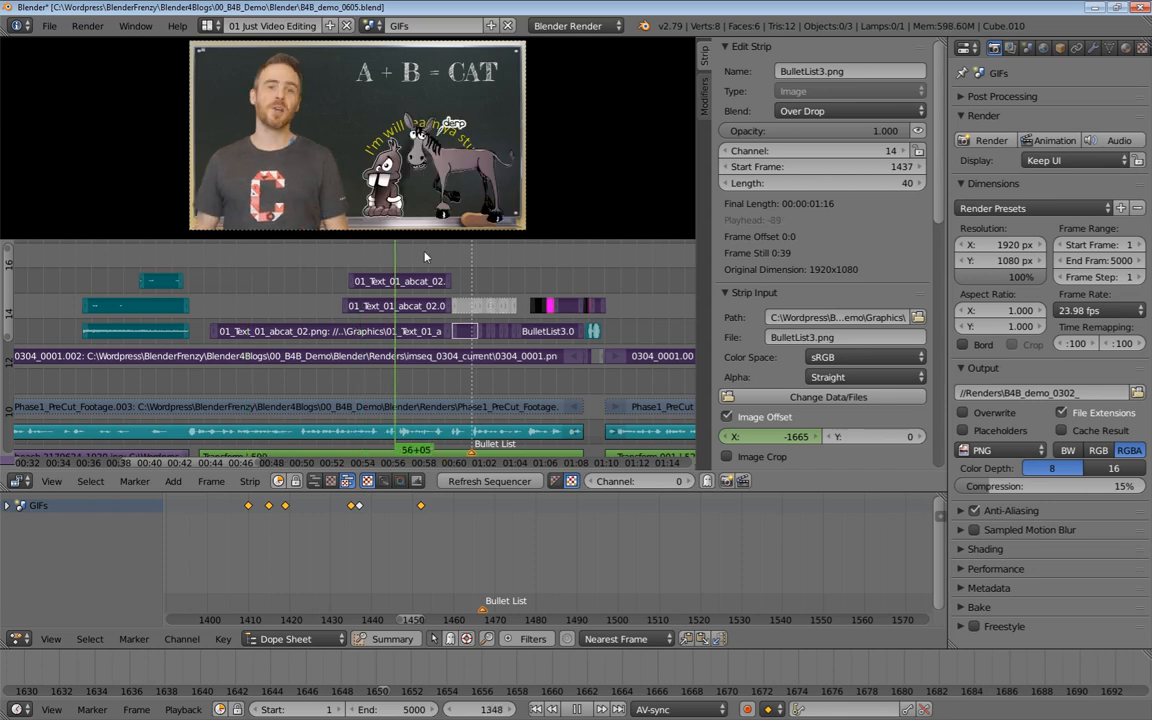
{"action": "scroll", "coordinate": [468, 272], "scroll_direction": "right", "scroll_amount": 5}
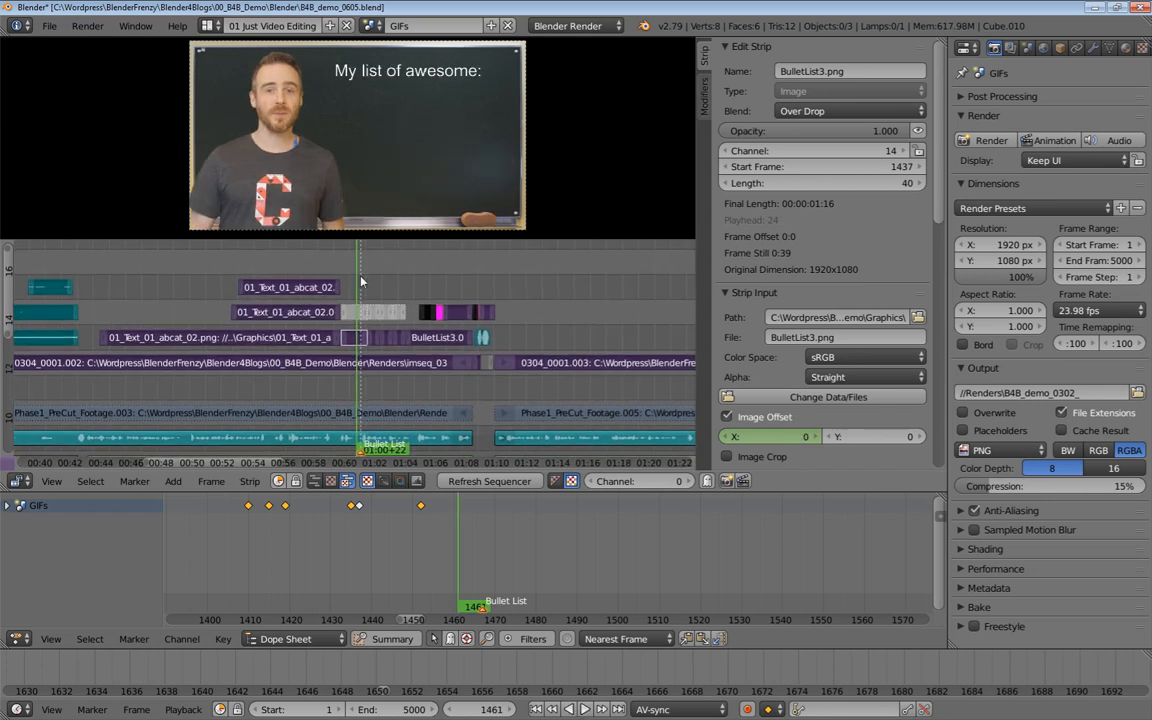
{"action": "key", "text": "alt+a"}
Move the first BulletList3.png strip down to the free channel 12, beneath the footage image sequence
{"action": "left_click", "coordinate": [359, 278]}
{"action": "scroll", "coordinate": [373, 288], "scroll_direction": "down", "scroll_amount": 2}
{"action": "scroll", "coordinate": [352, 265], "scroll_direction": "up", "scroll_amount": 5}
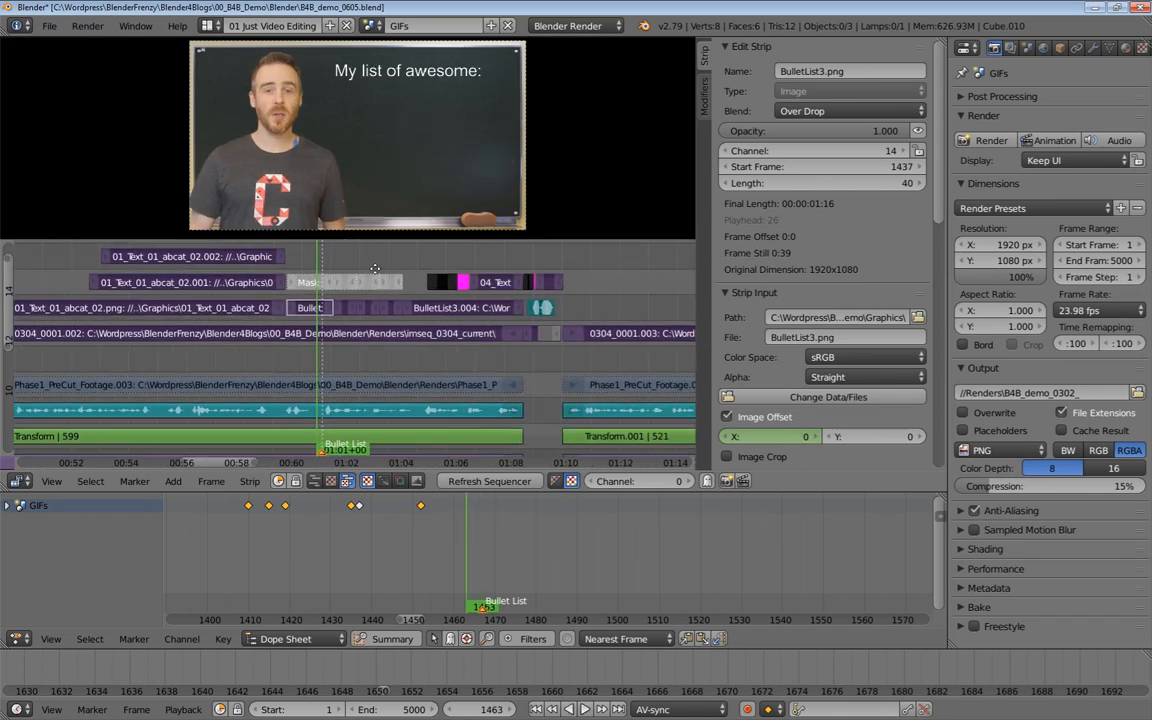
{"action": "right_click", "coordinate": [337, 268]}
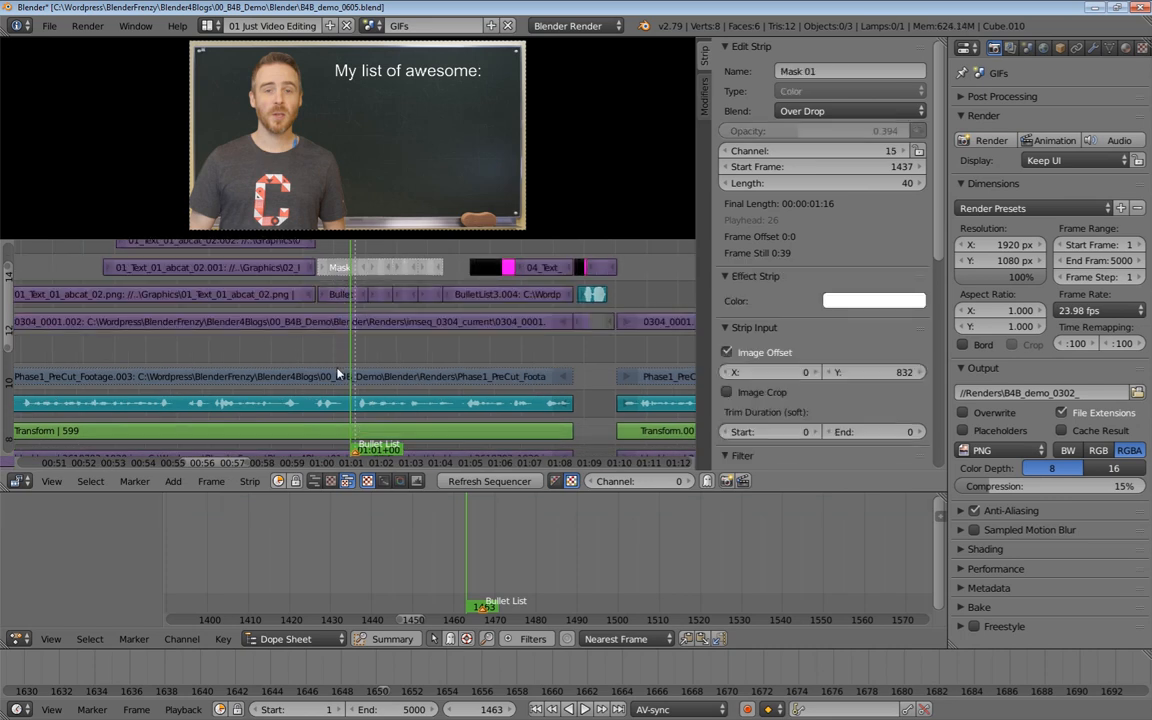
{"action": "right_click", "coordinate": [341, 295]}
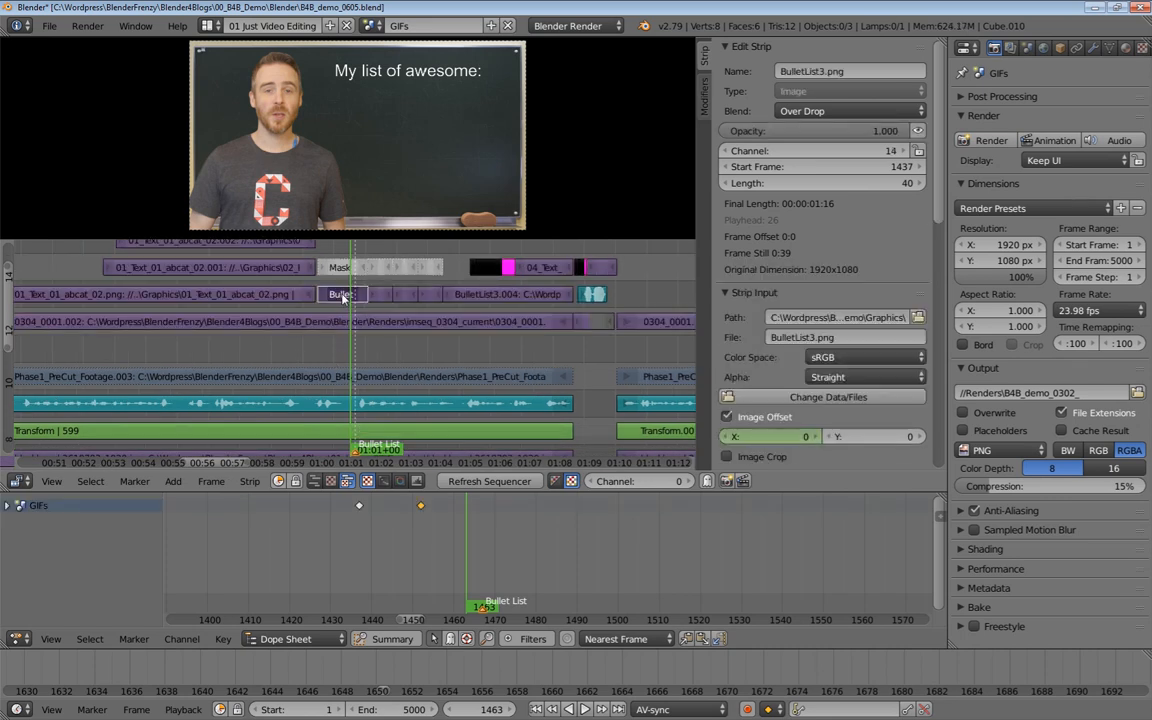
{"action": "key", "text": "g"}
{"action": "left_click", "coordinate": [341, 348]}
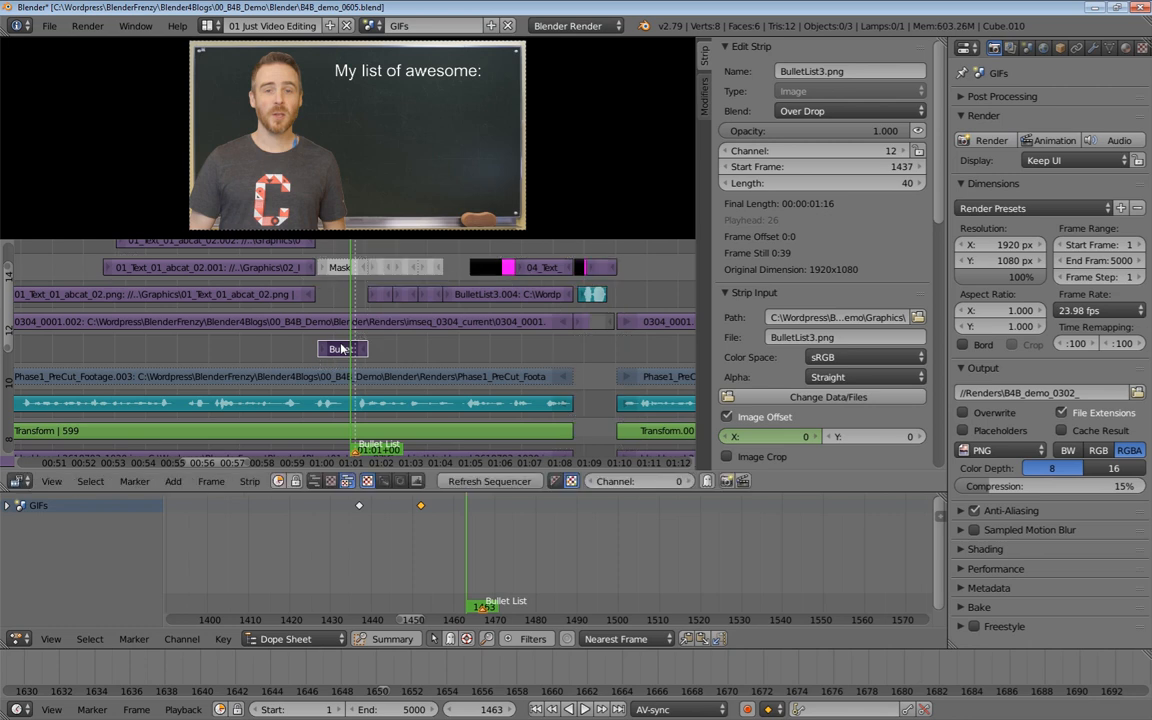
Scrub and play back the list title's slide-in behind the presenter, and preview the BulletList3.png strip on its own
{"action": "left_click_drag", "start_coordinate": [323, 248], "coordinate": [323, 296]}
{"action": "scroll", "coordinate": [323, 296], "scroll_direction": "down", "scroll_amount": 1}
{"action": "left_click", "coordinate": [310, 291]}
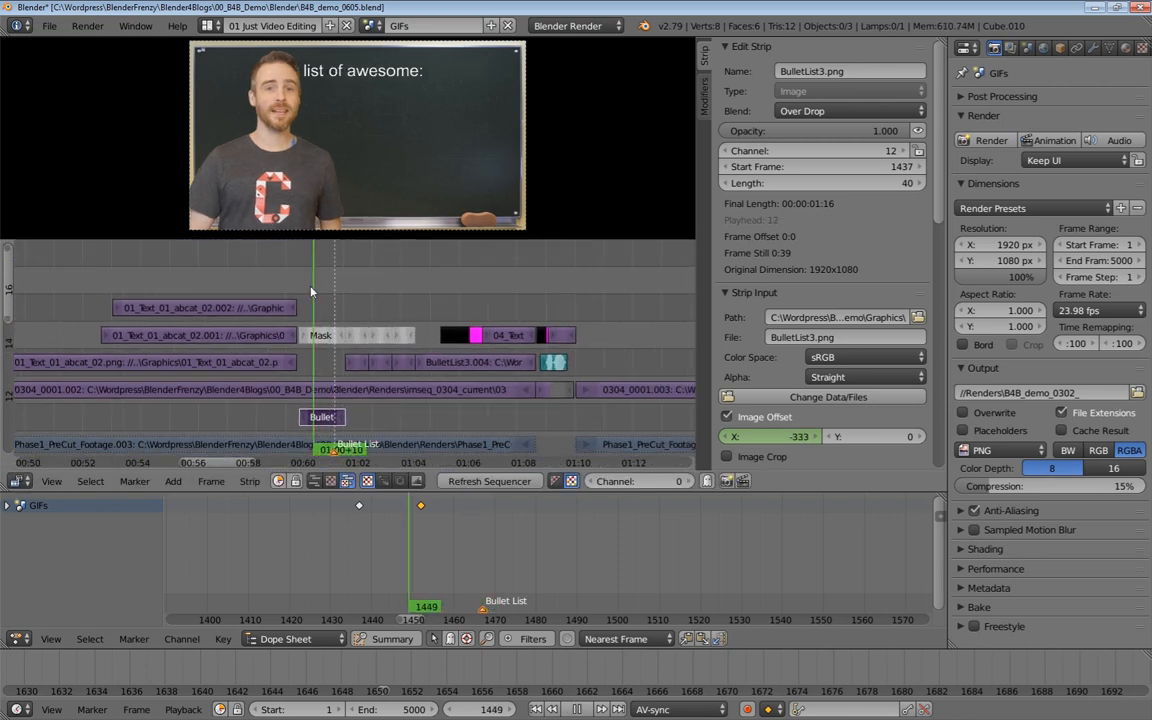
{"action": "key", "text": "alt+a"}
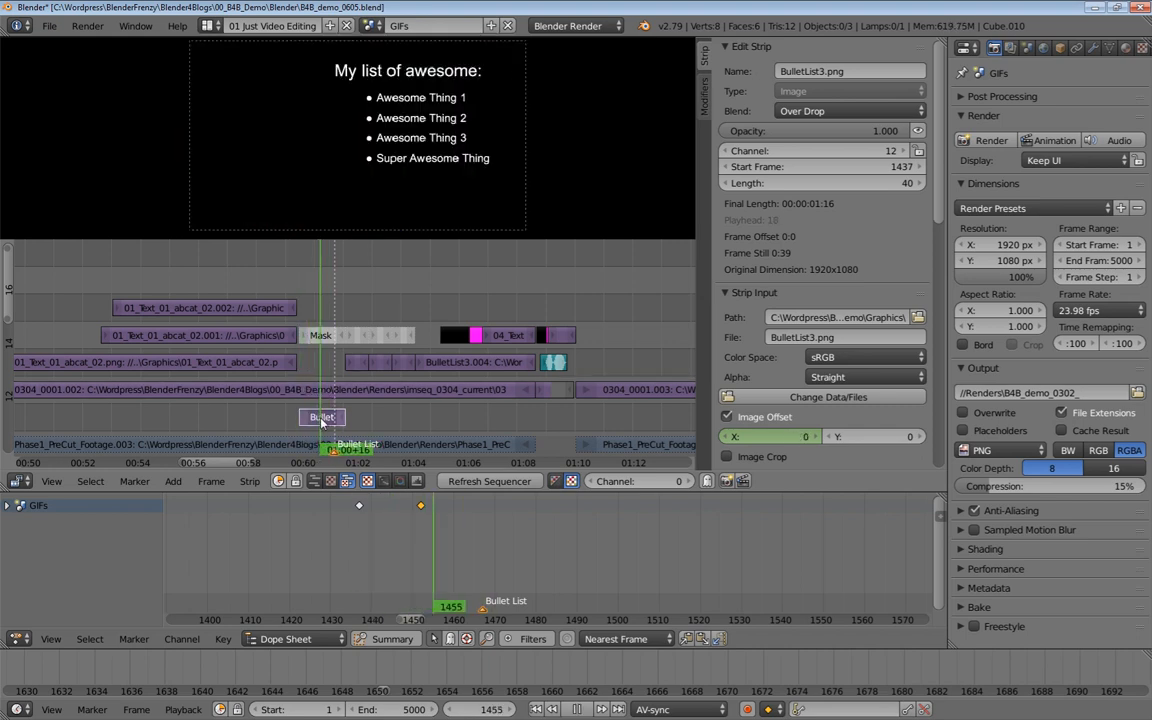
{"action": "key", "text": "alt+a"}
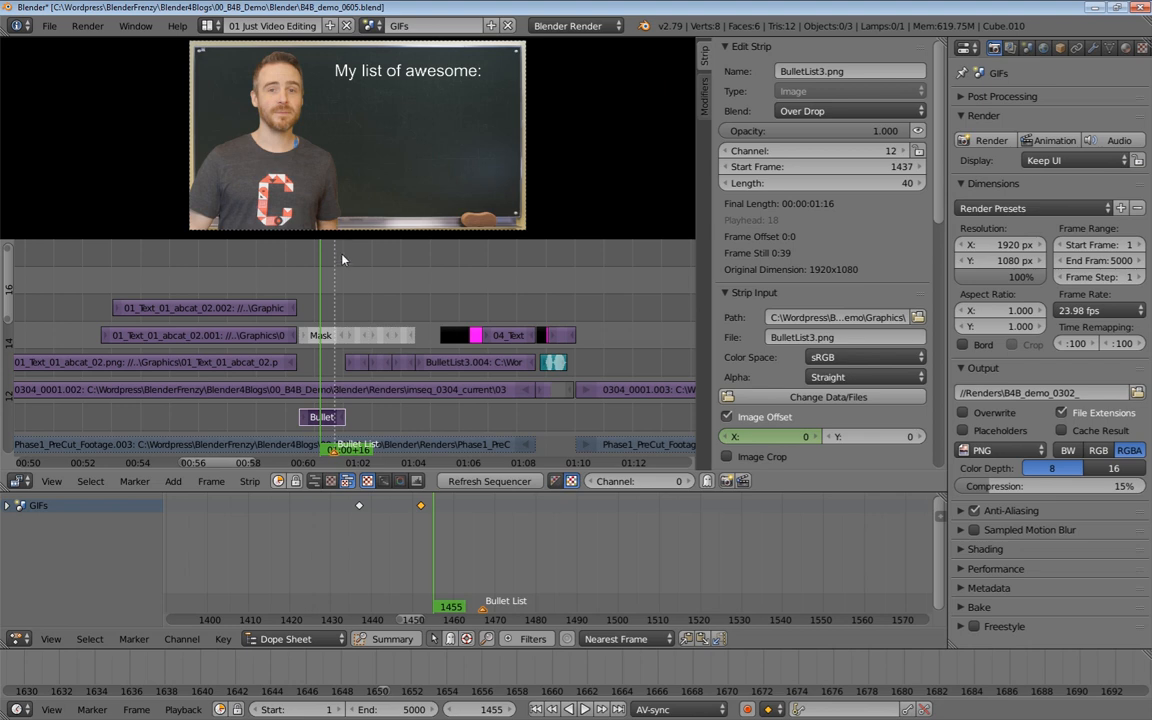
At frame 1452, inspect the first BulletList3.png strip's Mask modifier and the settings of the Mask 01 color strip
{"action": "left_click", "coordinate": [317, 267]}
{"action": "right_click", "coordinate": [322, 336]}
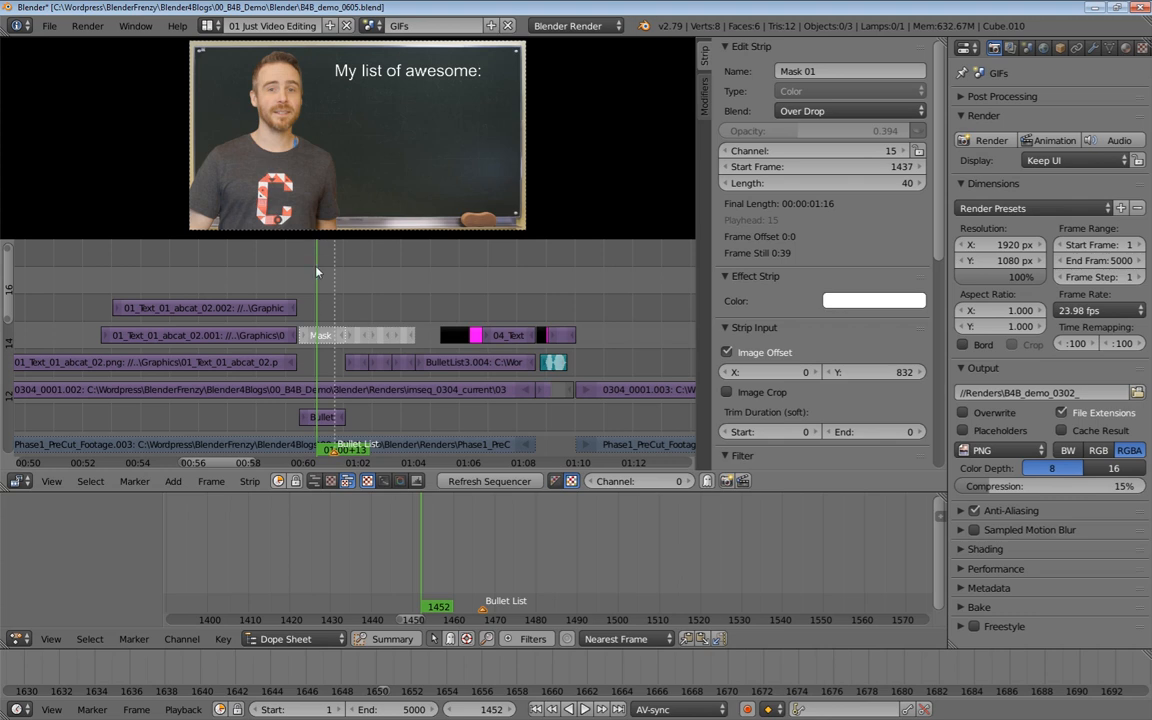
{"action": "right_click", "coordinate": [322, 418]}
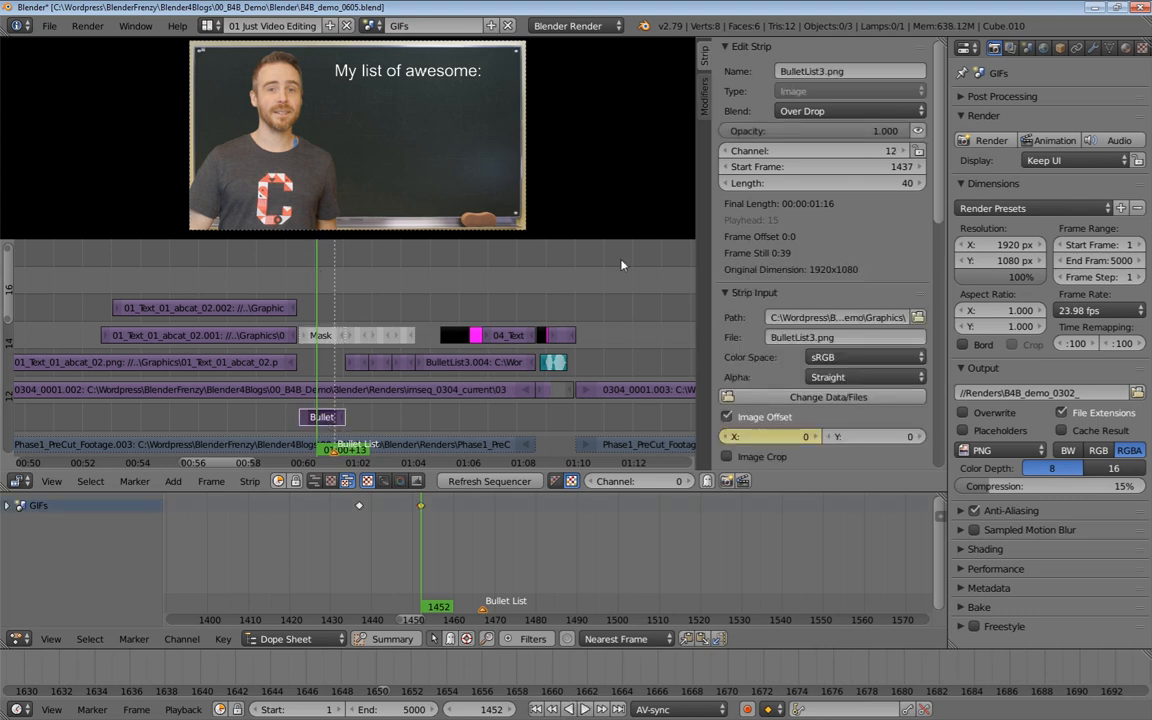
{"action": "left_click", "coordinate": [705, 108]}
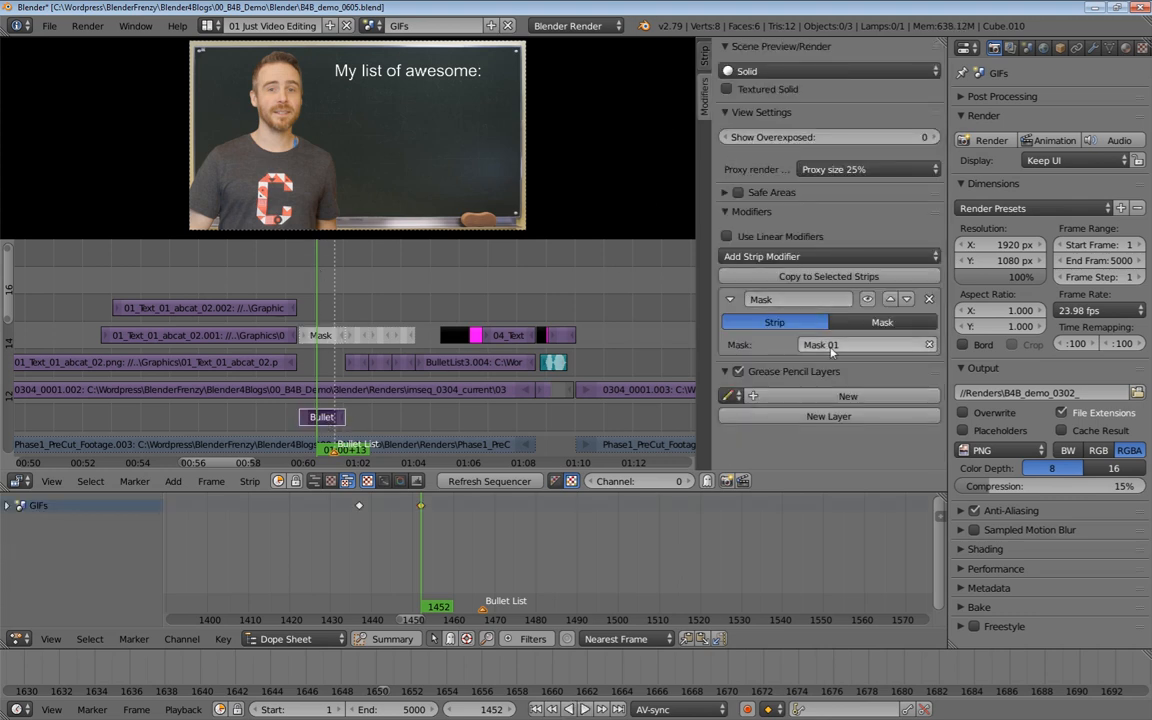
{"action": "key", "text": "ctrl+z"}
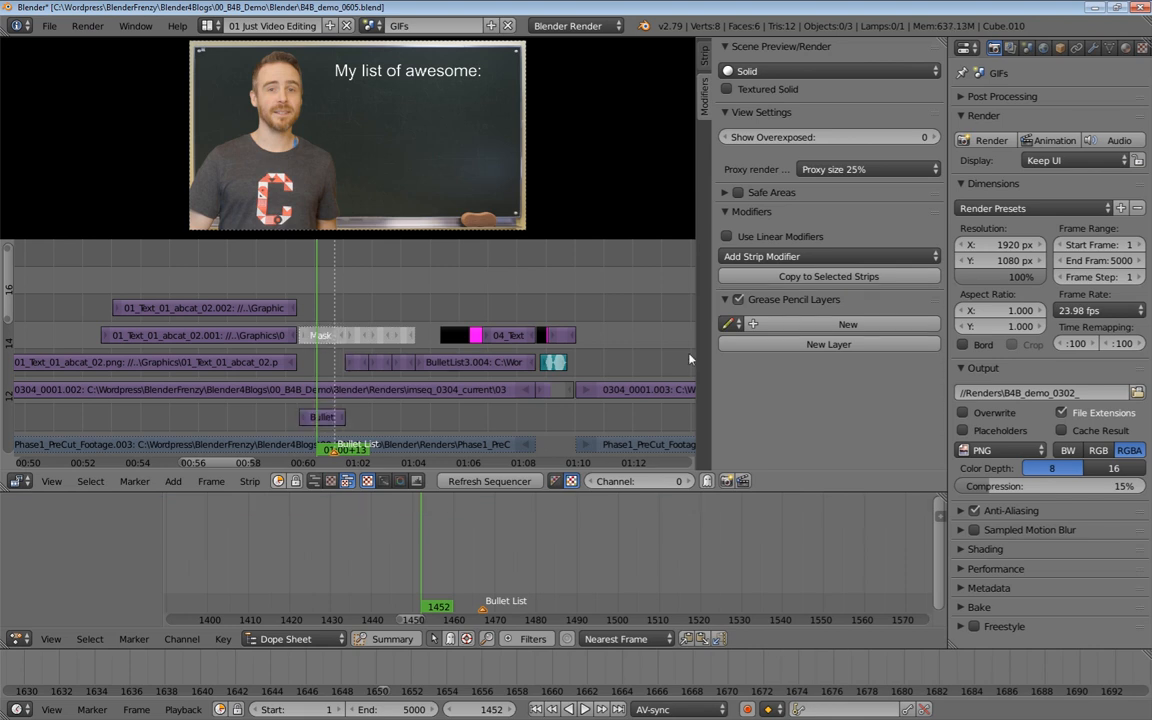
{"action": "left_click", "coordinate": [705, 56]}
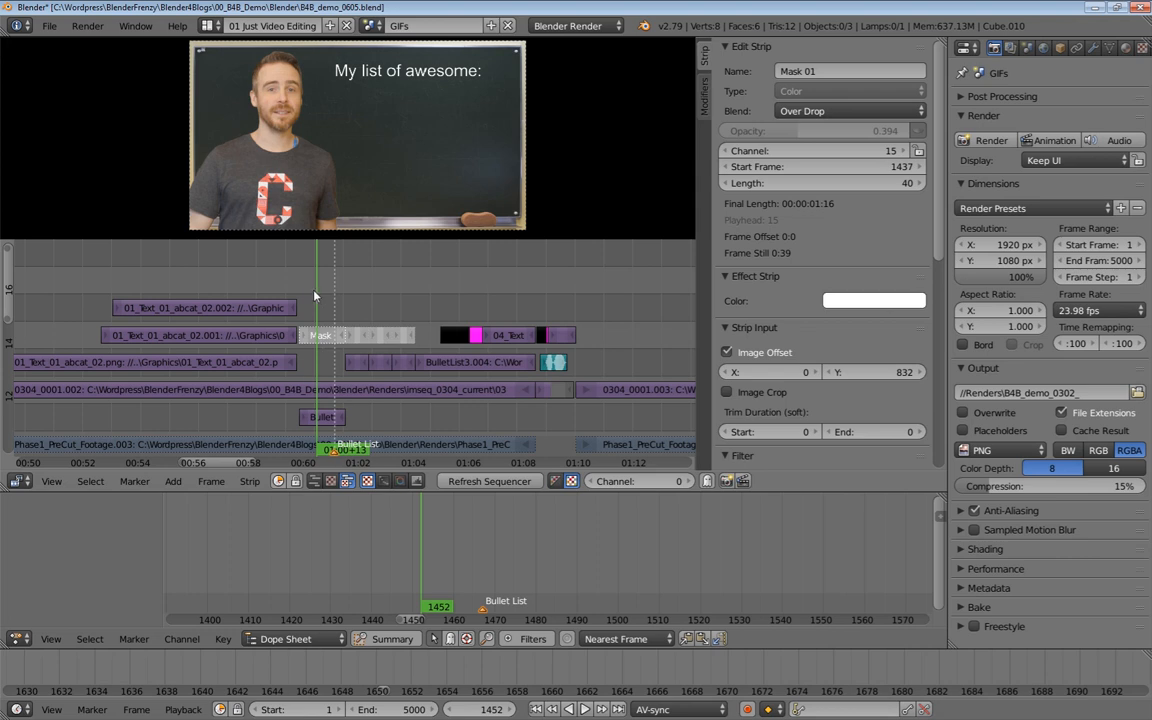
Play back the masked reveal of the bullet points from frame 1452 to about frame 1582
{"action": "key", "text": "alt+shift+a"}
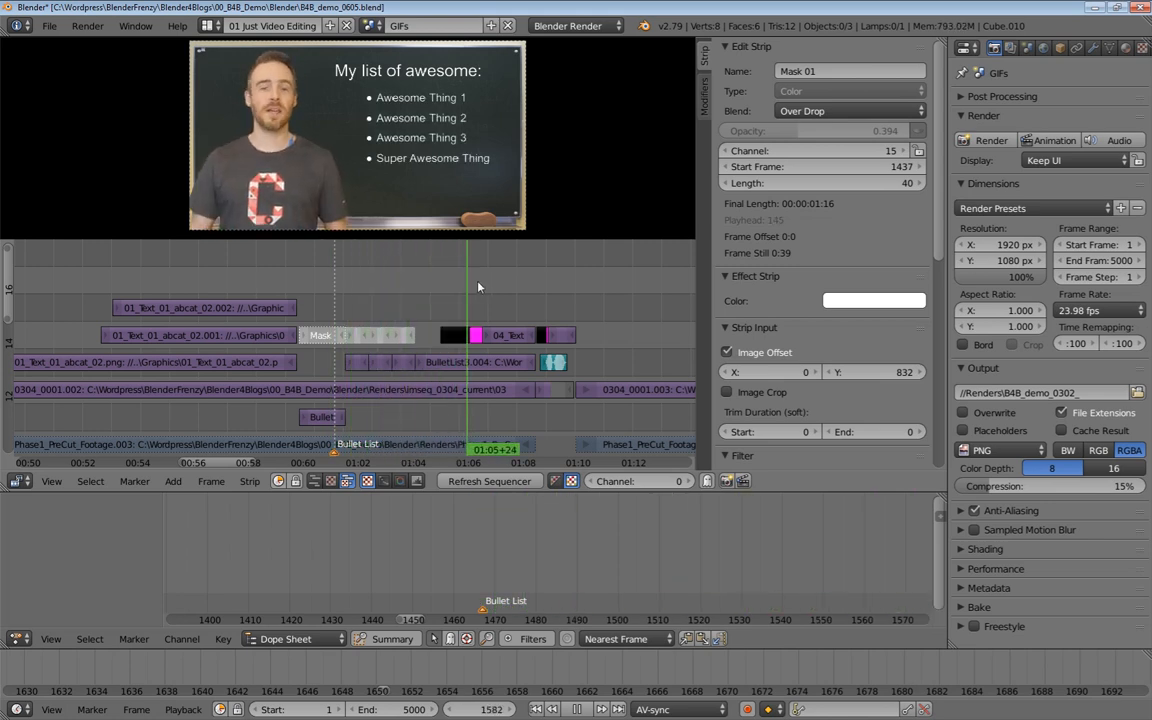
{"action": "key", "text": "alt+a"}
{"action": "left_click", "coordinate": [448, 393]}
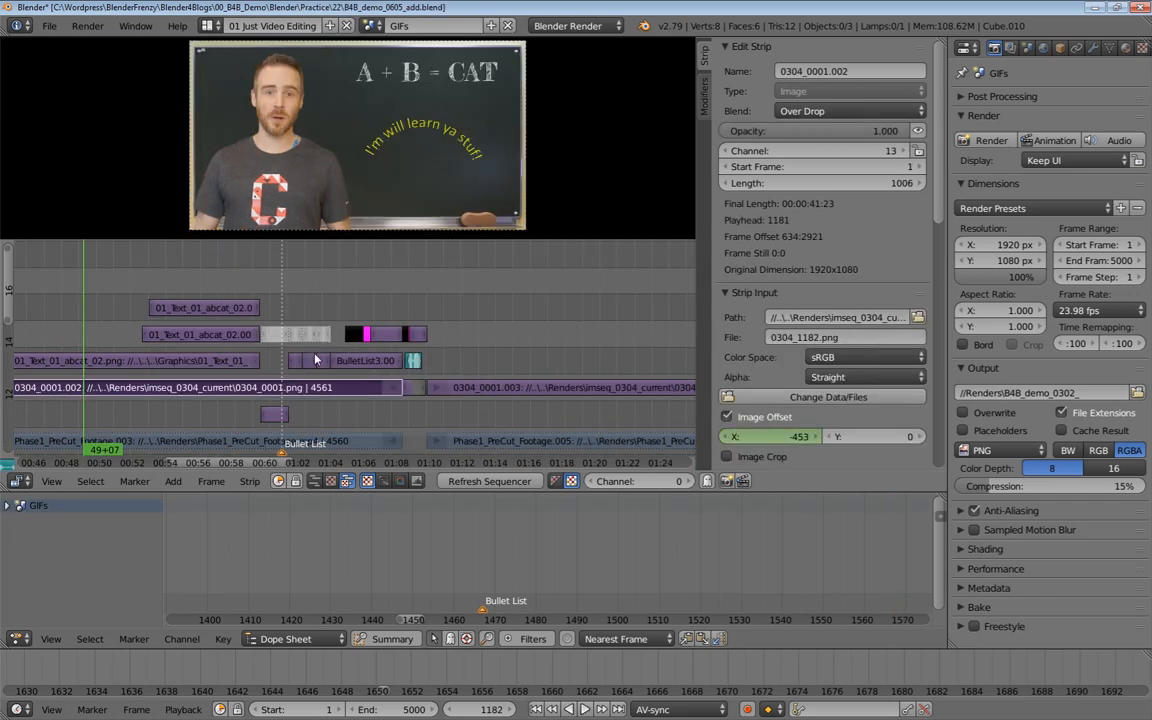
Play back the end of the bullet list section with the WIPE IN! image and scrub to frame 1633
{"action": "scroll", "coordinate": [315, 359], "scroll_direction": "up", "scroll_amount": 4}
{"action": "scroll", "coordinate": [364, 318], "scroll_direction": "up", "scroll_amount": 1}
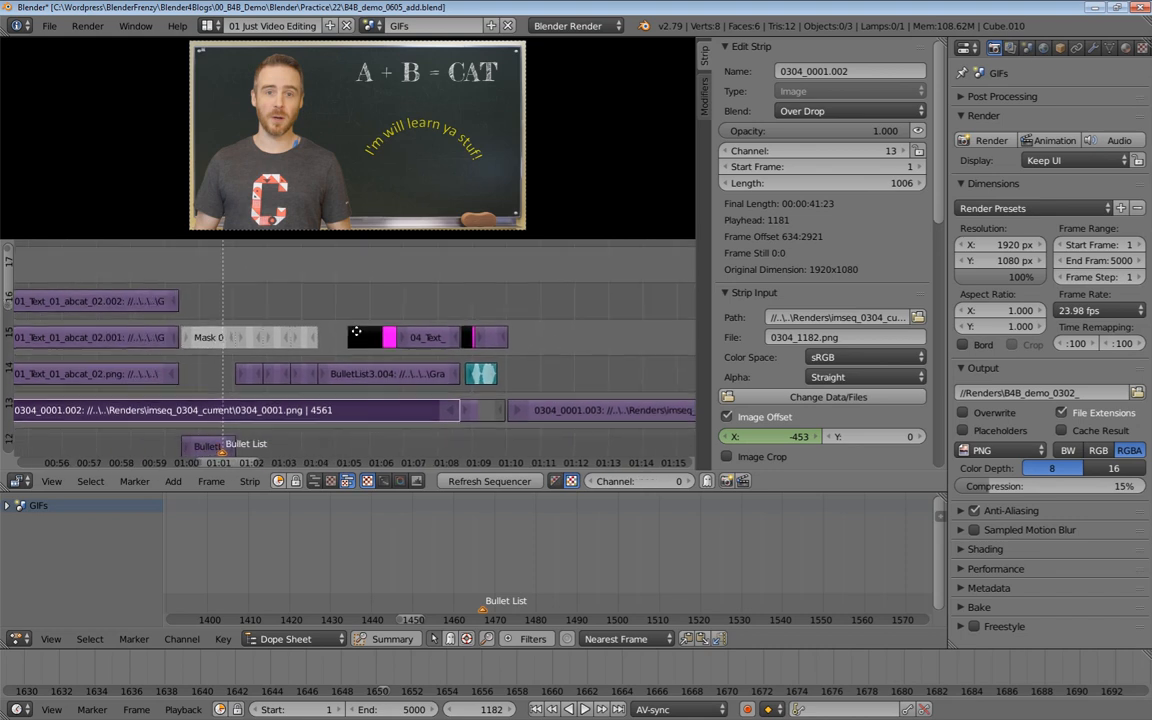
{"action": "left_click", "coordinate": [408, 295]}
{"action": "key", "text": "alt+a"}
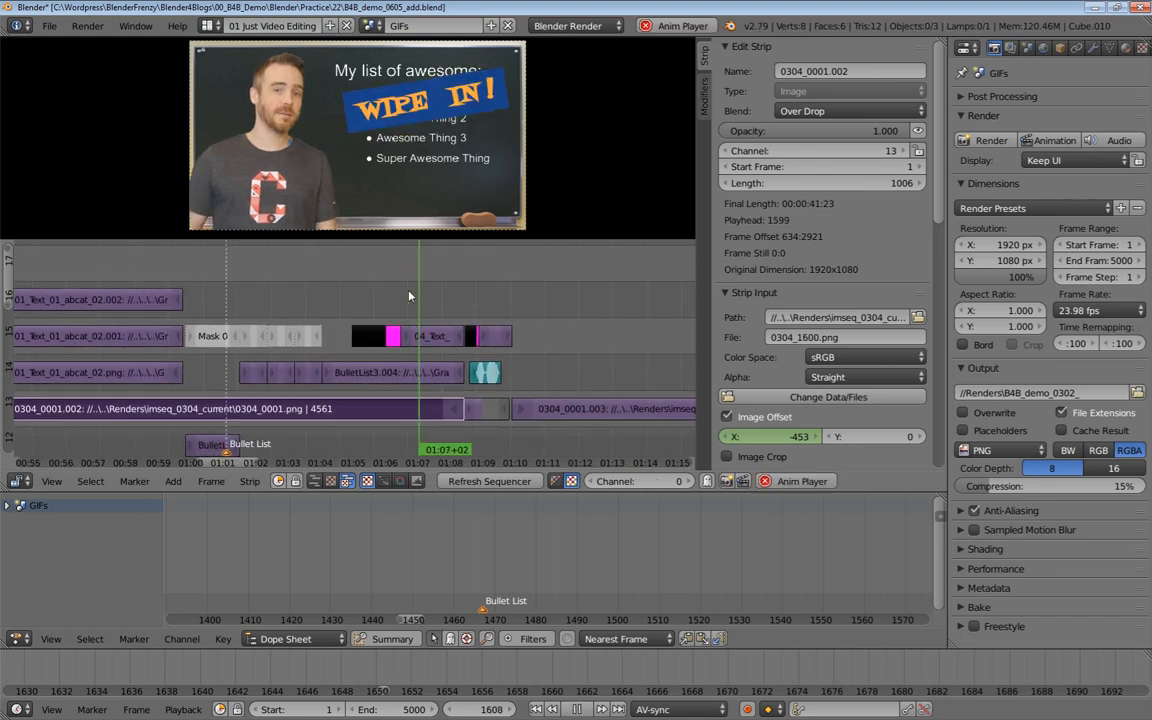
{"action": "key", "text": "alt+a"}
{"action": "mouse_move", "coordinate": [364, 306]}
{"action": "left_mouse_down"}
{"action": "mouse_move", "coordinate": [284, 311]}
{"action": "mouse_move", "coordinate": [341, 306]}
{"action": "left_mouse_up"}
{"action": "scroll", "coordinate": [330, 309], "scroll_direction": "up", "scroll_amount": 1}
{"action": "scroll", "coordinate": [340, 305], "scroll_direction": "up", "scroll_amount": 3}
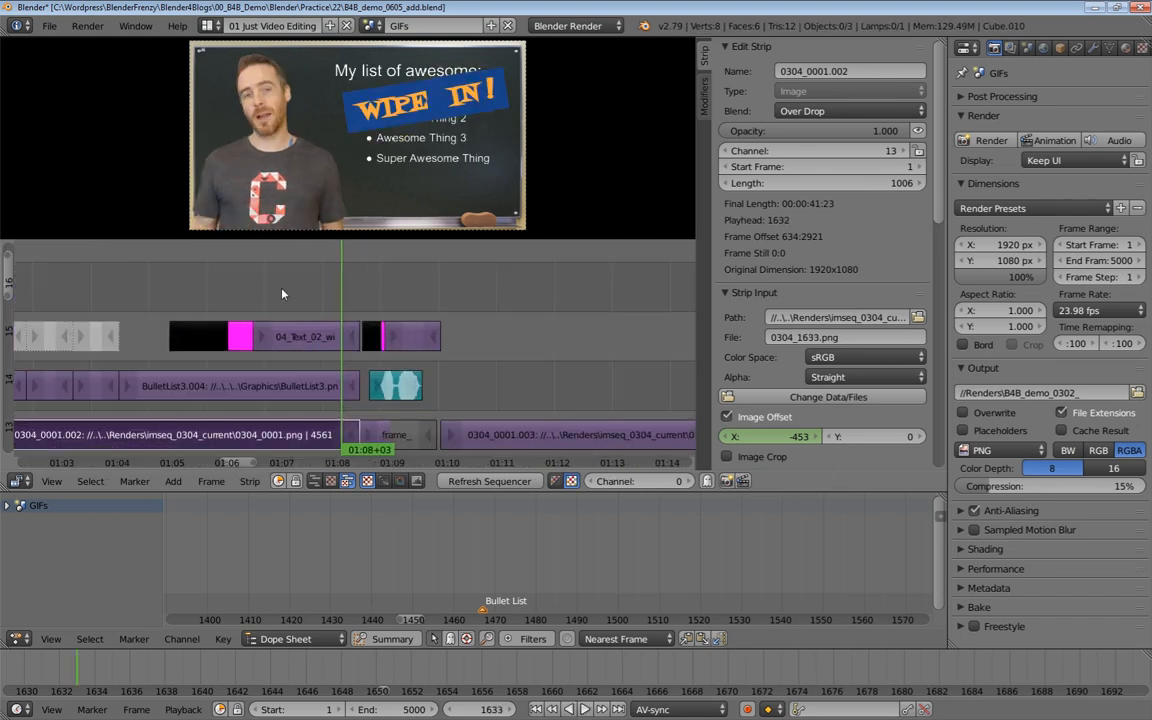
Replay the WIPE IN! image over the list and select the BulletList3.004 strip to preview it on its own
{"action": "left_click", "coordinate": [297, 290]}
{"action": "key", "text": "alt+a"}
{"action": "key", "text": "alt+a"}
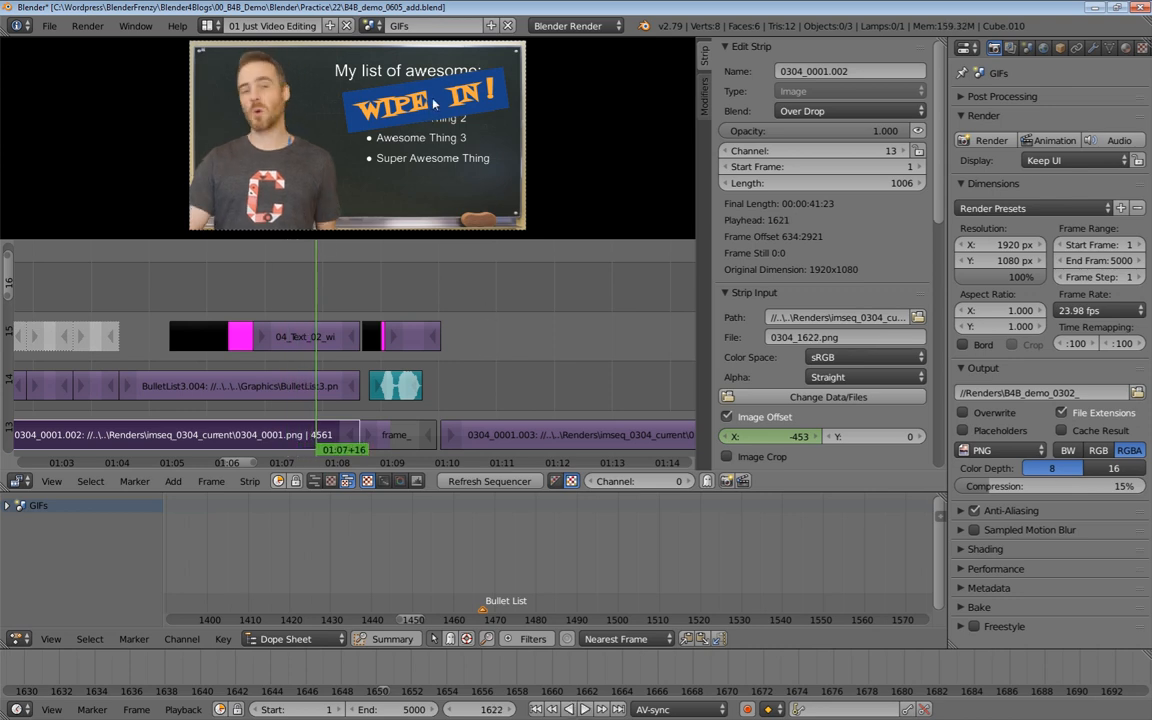
{"action": "right_click", "coordinate": [330, 386]}
{"action": "key", "text": "alt+a"}
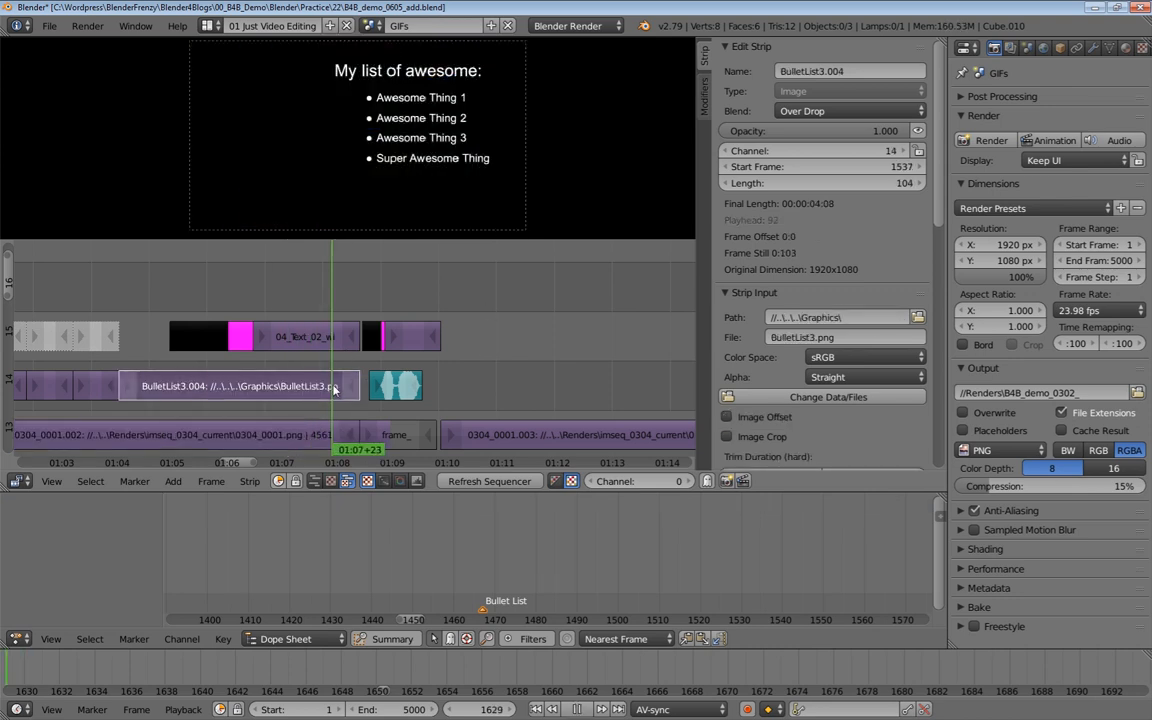
Cut the BulletList3.004 strip and the 04_Text_02_wipe_in image strip above it at frame 1624
{"action": "left_click_drag", "start_coordinate": [341, 335], "coordinate": [337, 338]}
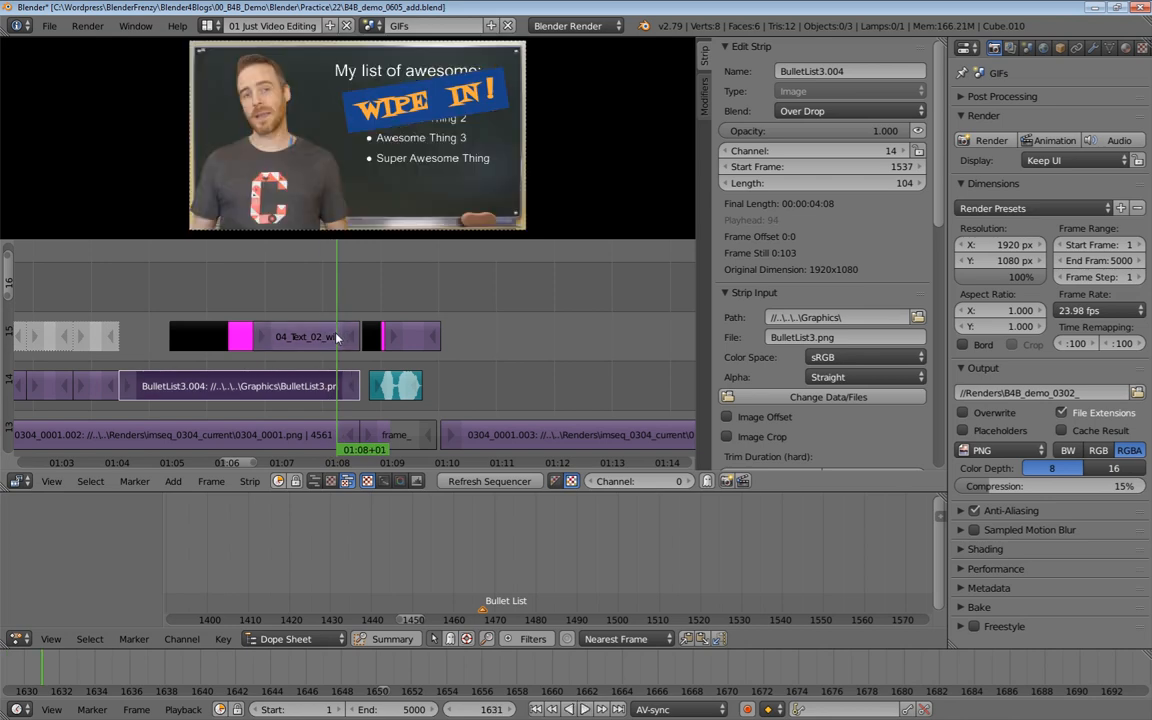
{"action": "left_click_drag", "start_coordinate": [285, 299], "coordinate": [298, 335]}
{"action": "key", "text": "alt+a"}
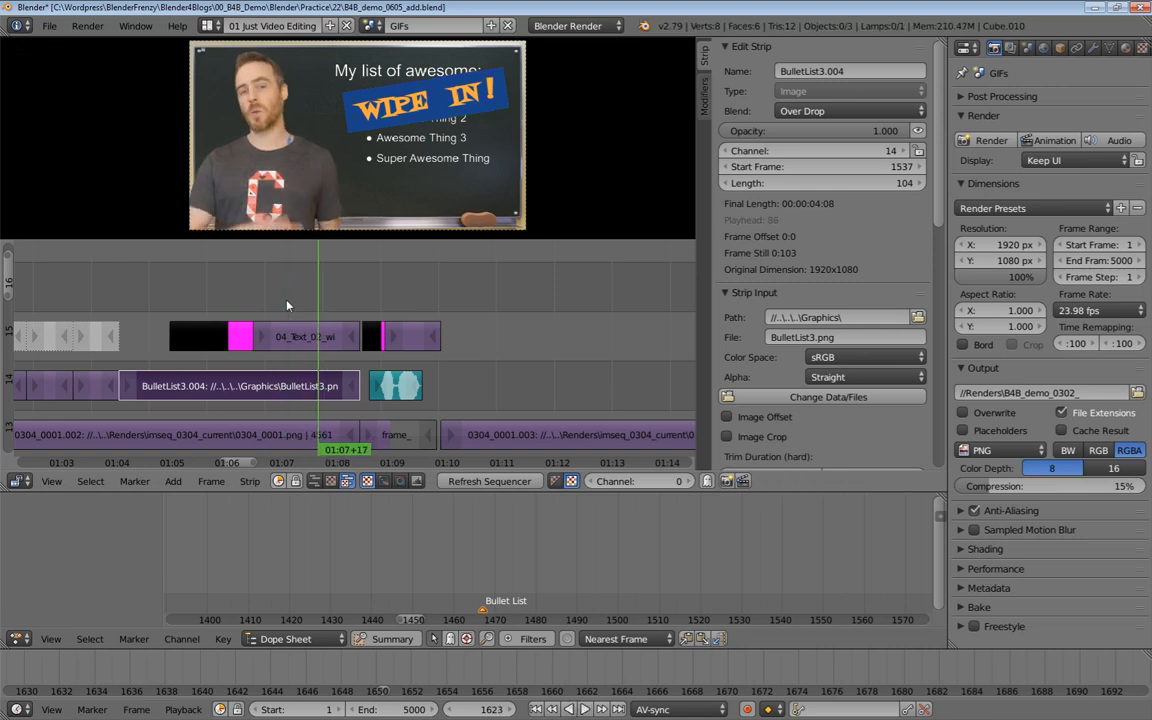
{"action": "left_click_drag", "start_coordinate": [417, 332], "coordinate": [418, 254]}
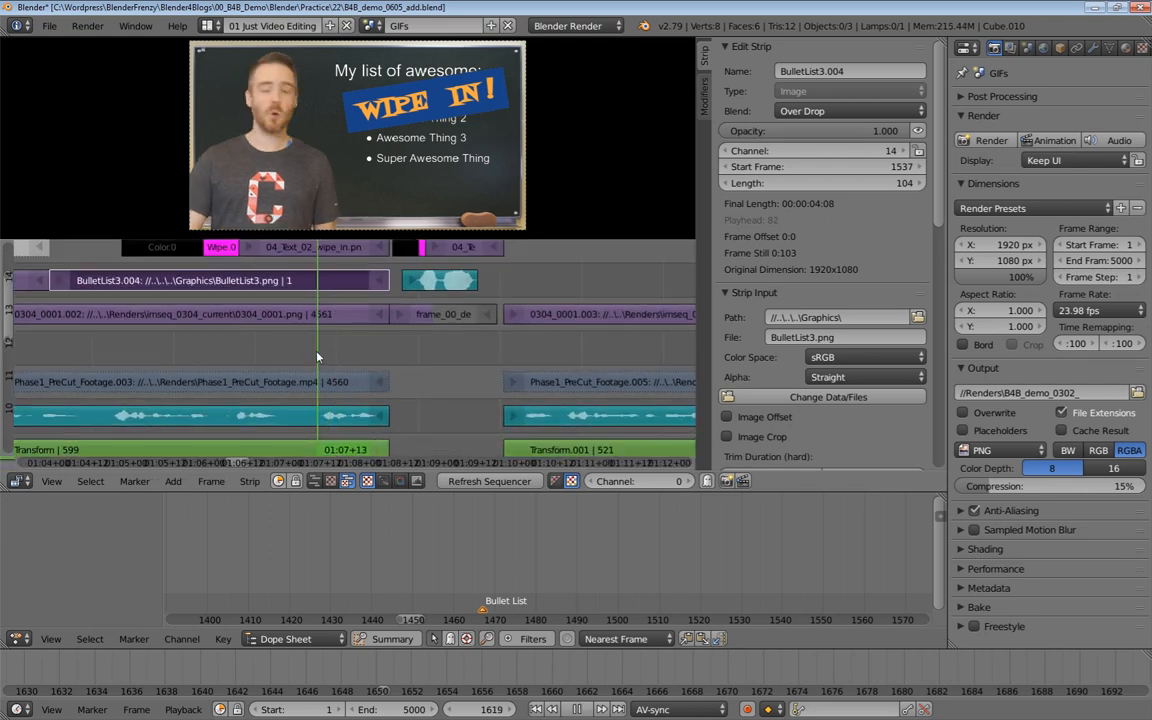
{"action": "key", "text": "alt+a"}
{"action": "key", "text": "Escape"}
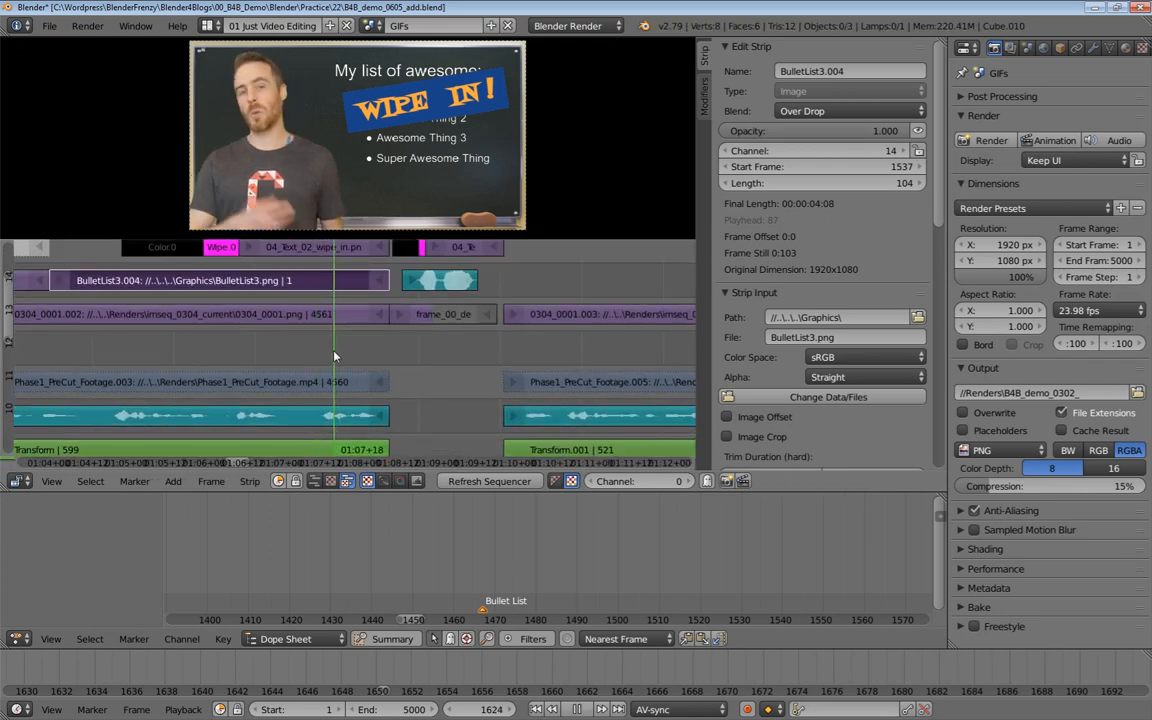
{"action": "left_click_drag", "start_coordinate": [352, 276], "coordinate": [291, 312]}
{"action": "right_click", "coordinate": [343, 311]}
{"action": "right_click", "coordinate": [285, 332], "text": "shift"}
{"action": "key", "text": "k"}
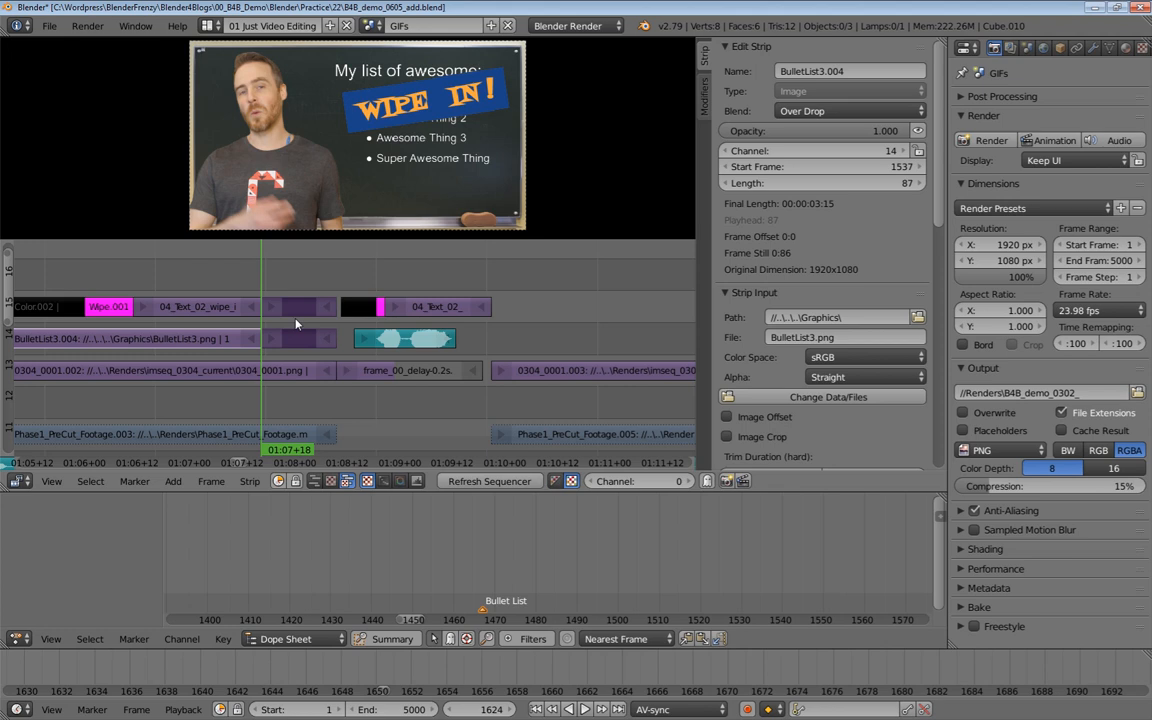
Group the two cut-off end pieces into a meta strip, set its blend mode to Over Drop and play it back
{"action": "key", "text": "ctrl+g"}
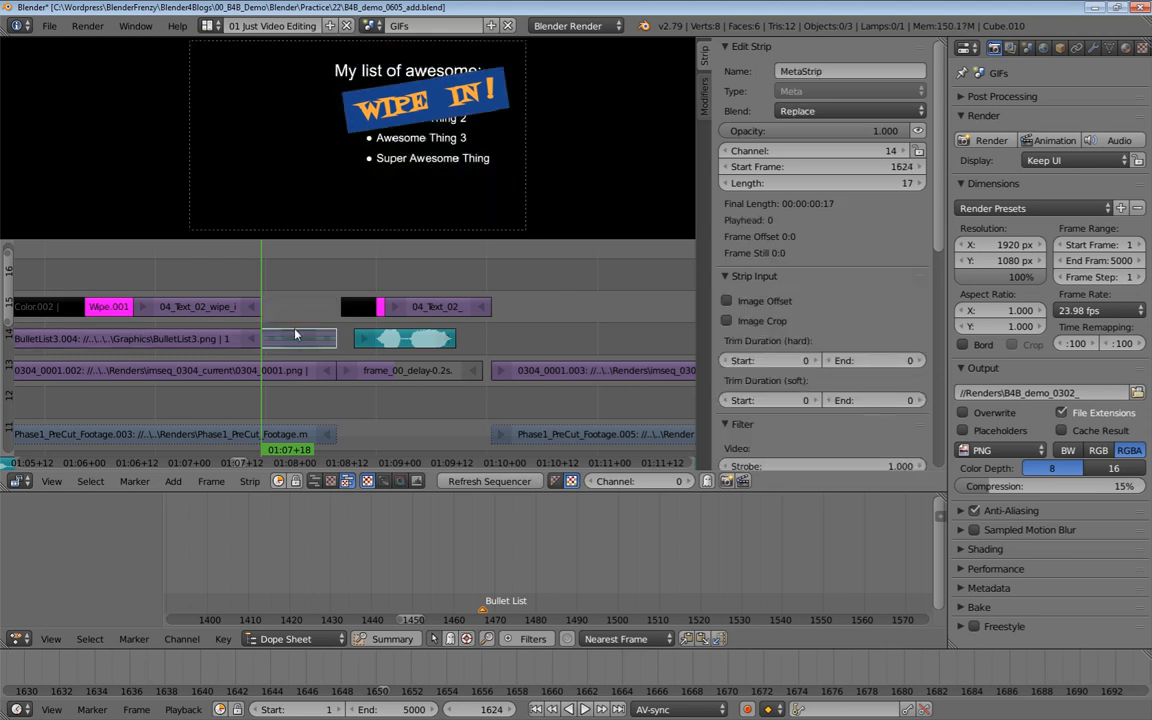
{"action": "left_click", "coordinate": [805, 111]}
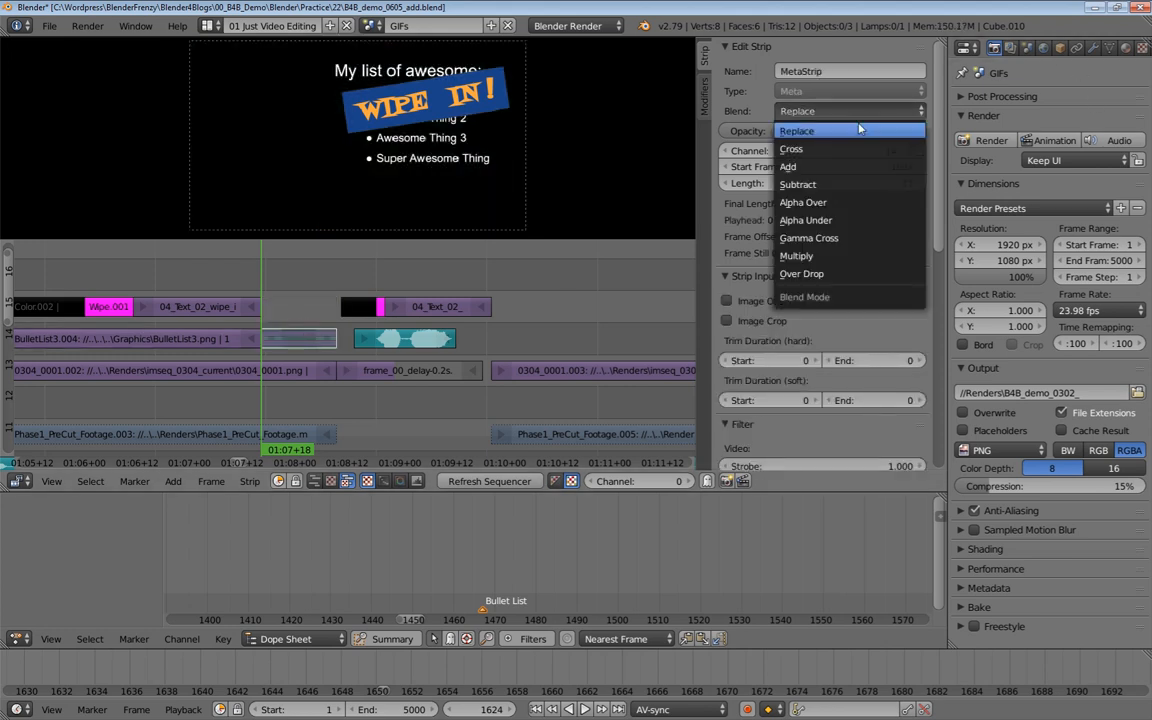
{"action": "left_click", "coordinate": [811, 275]}
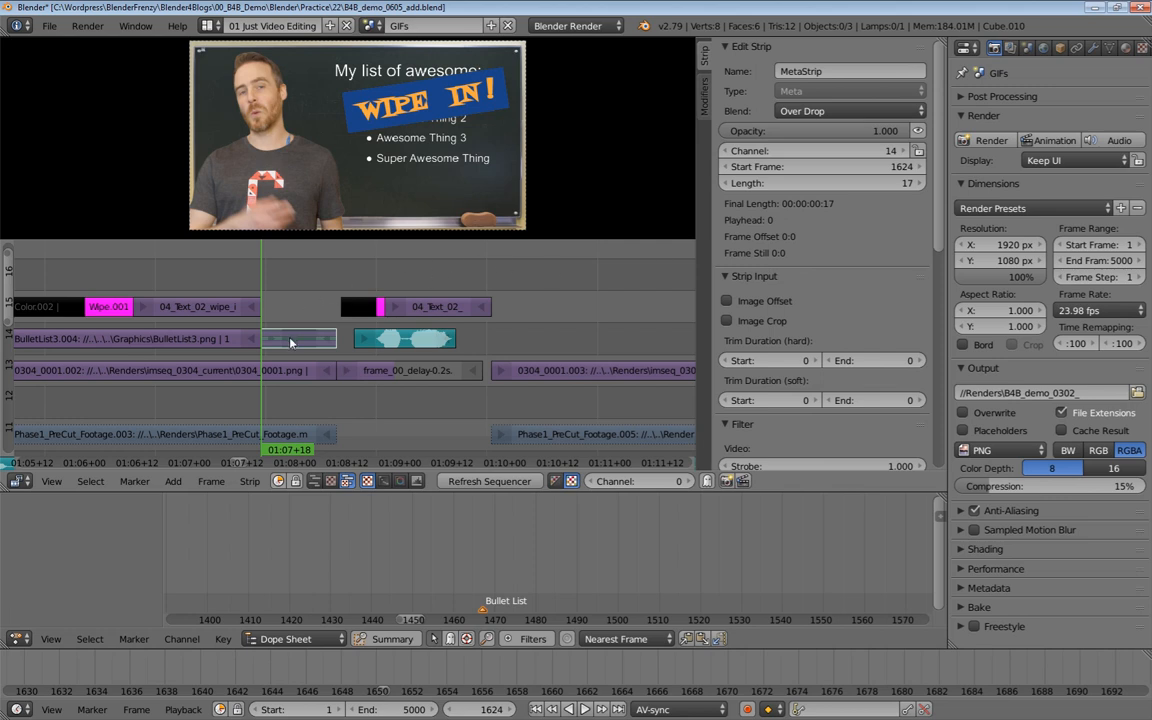
{"action": "key", "text": "alt+a"}
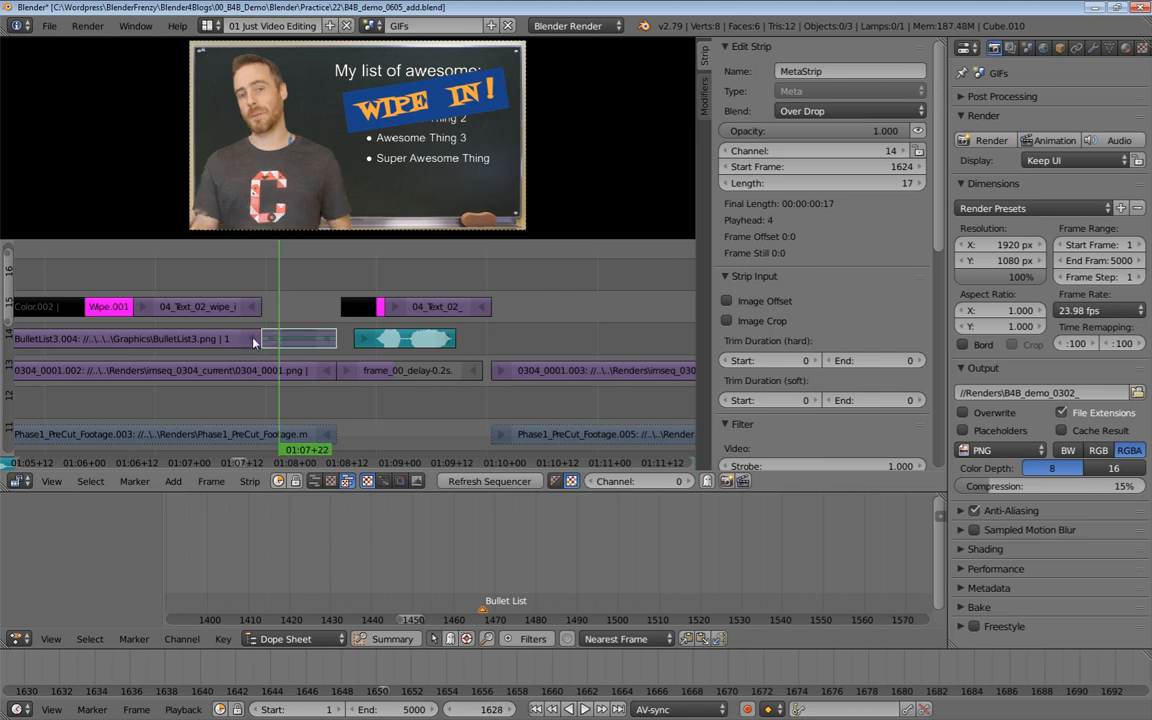
Slide the cut back so the bullet list and WIPE IN! strips end at frame 1617 and the meta strip starts at 1618
{"action": "right_click", "coordinate": [256, 342]}
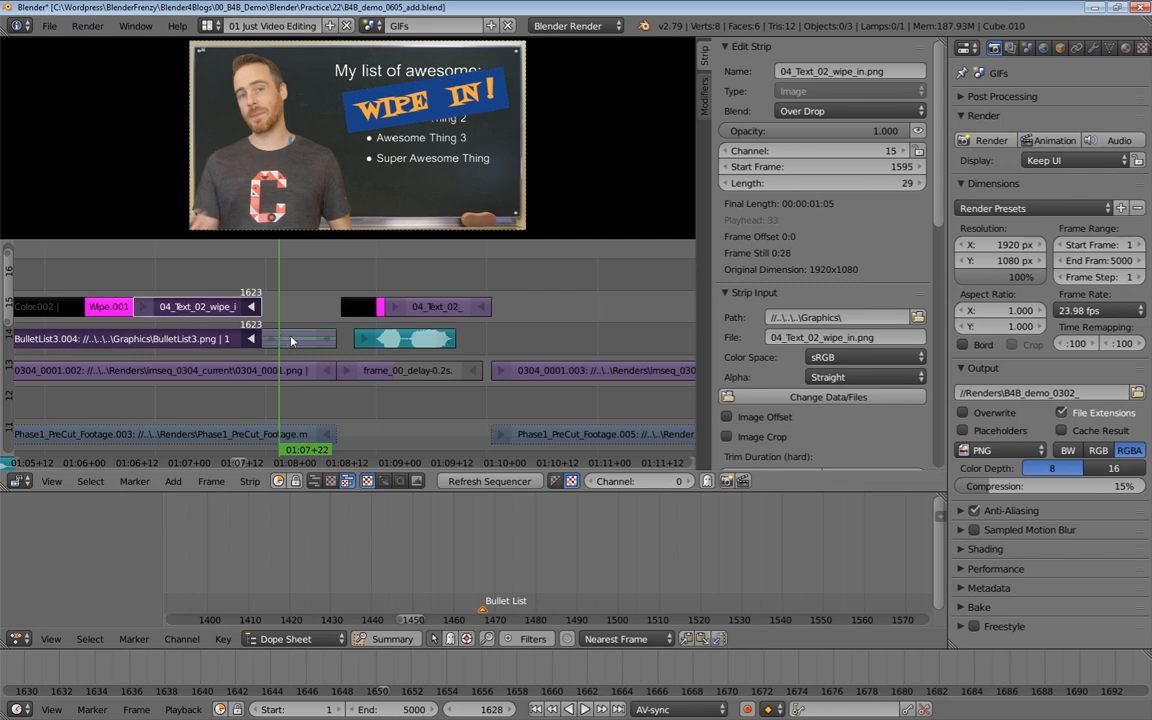
{"action": "right_click", "coordinate": [281, 342], "text": "shift"}
{"action": "key", "text": "s"}
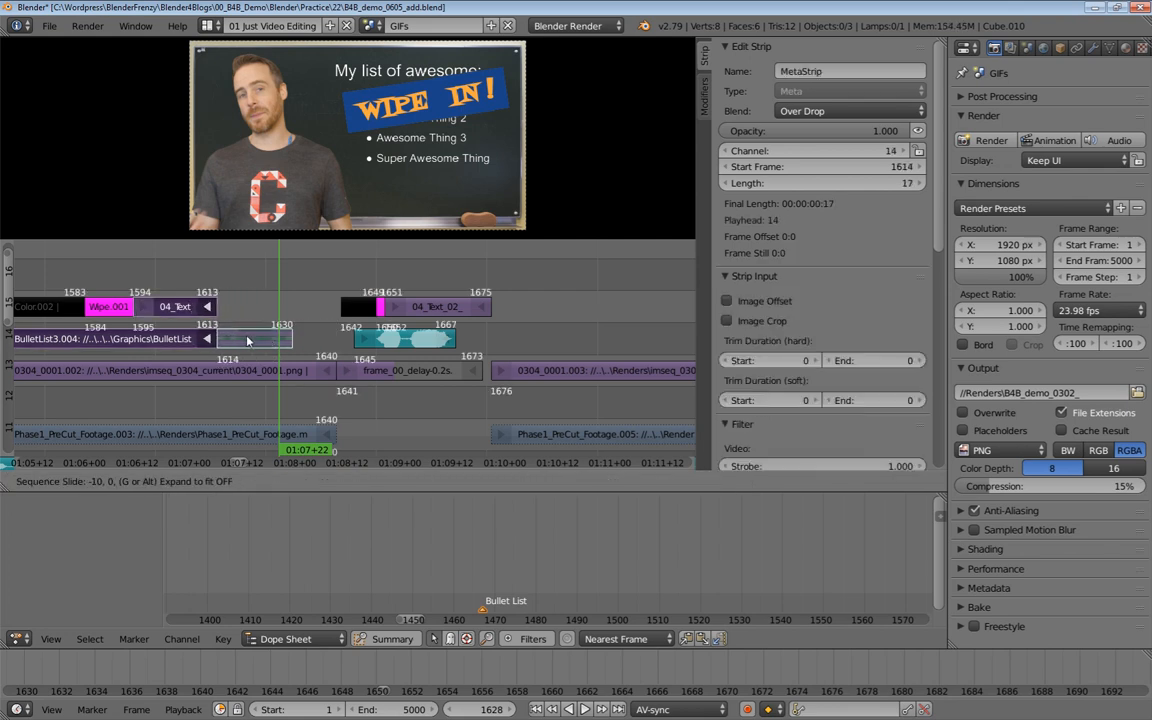
{"action": "left_click", "coordinate": [266, 341]}
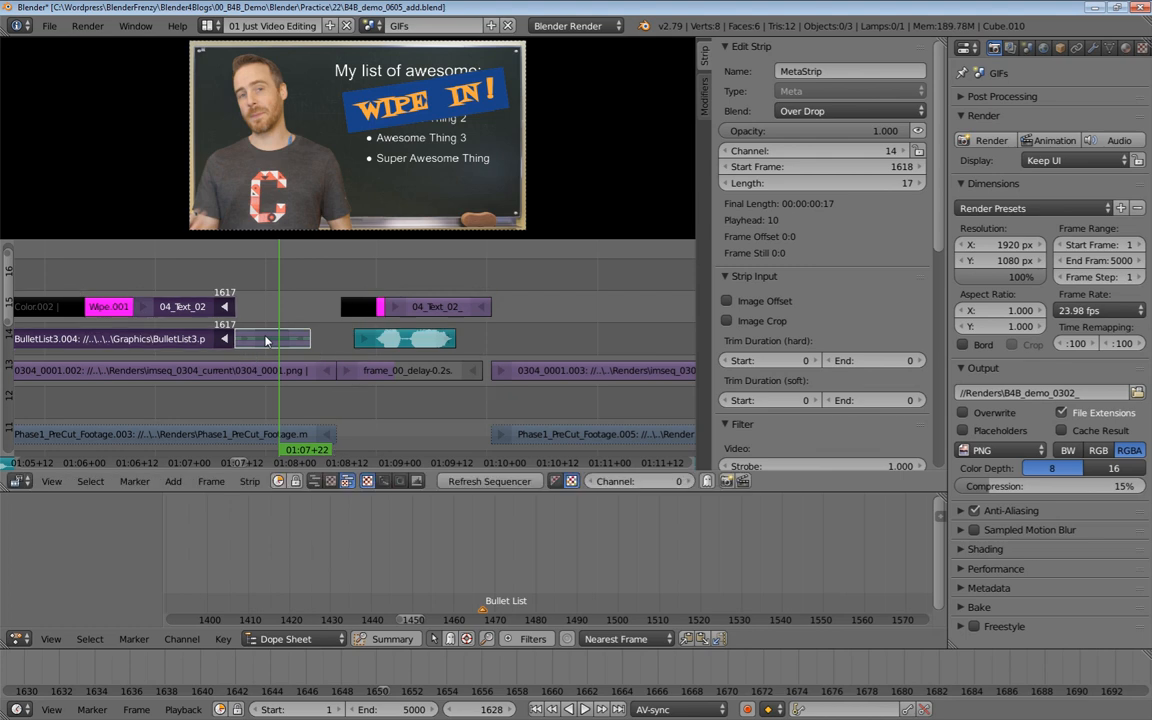
Shorten the meta strip from its end to 7 frames, ending at frame 1624, checking the timing with playback
{"action": "right_click", "coordinate": [297, 341]}
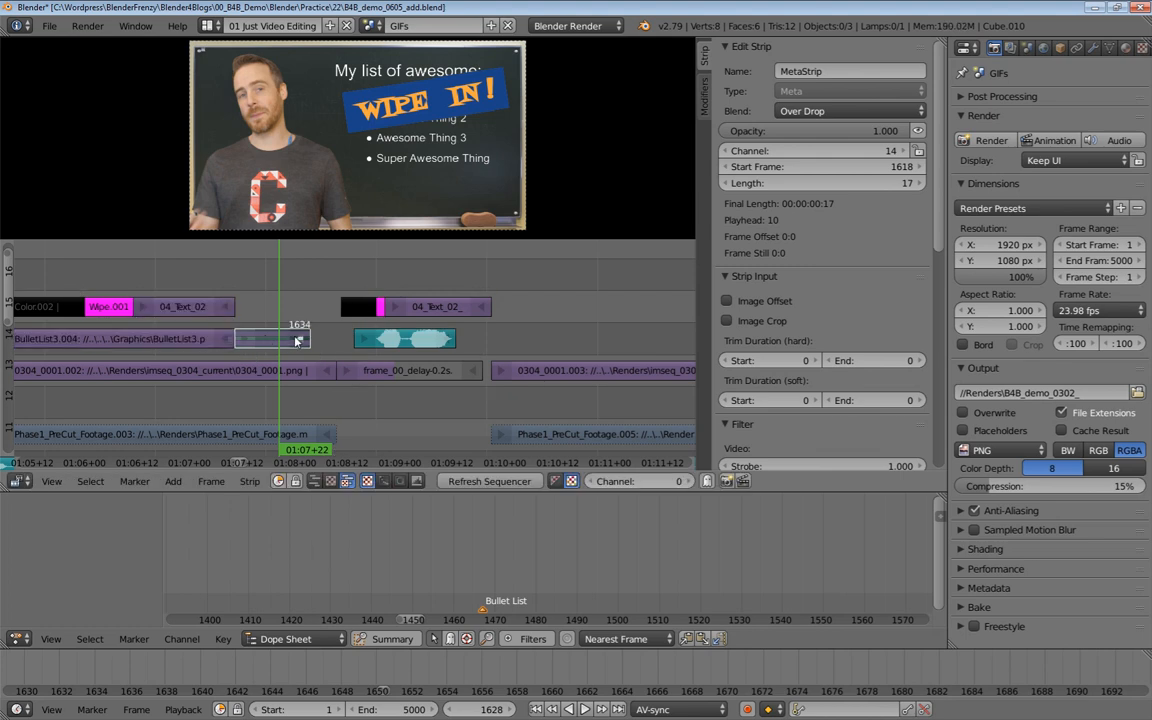
{"action": "key", "text": "g"}
{"action": "left_click", "coordinate": [242, 312]}
{"action": "left_click", "coordinate": [255, 318]}
{"action": "key", "text": "alt+a"}
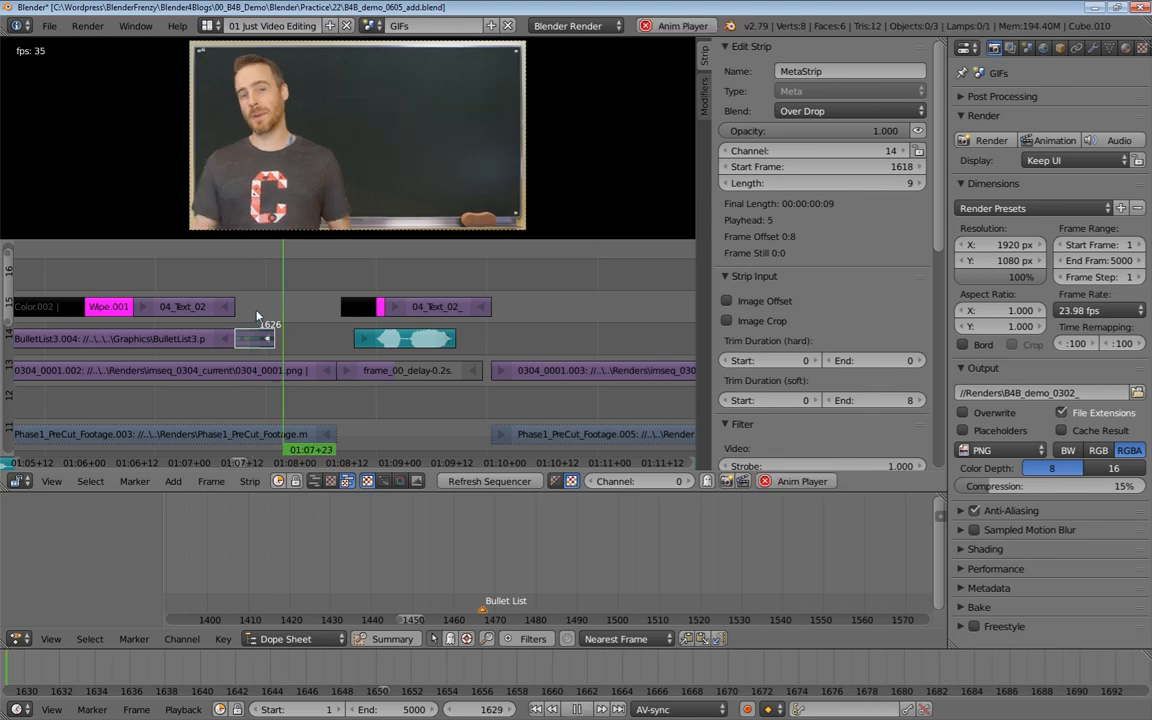
{"action": "key", "text": "alt+a"}
{"action": "key", "text": "g"}
{"action": "left_click", "coordinate": [264, 319]}
{"action": "key", "text": "alt+a"}
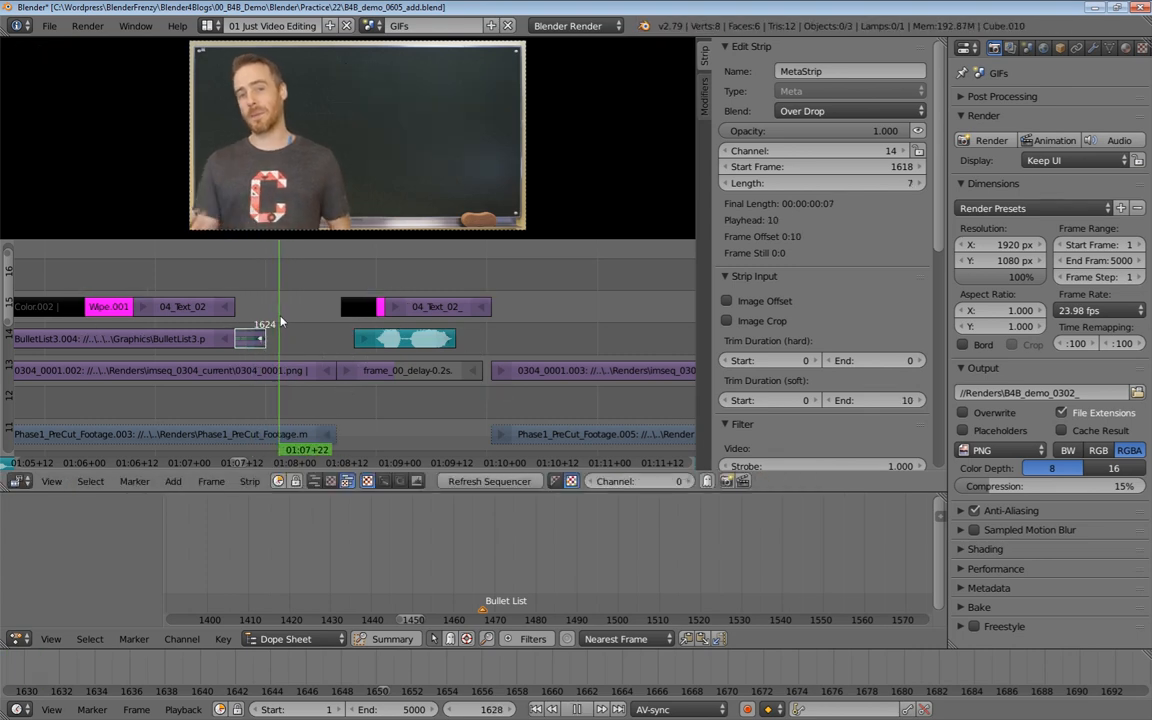
{"action": "key", "text": "alt+a"}
Duplicate the black Color strip from channel 15 onto channel 14, starting at frame 1631, after the meta strip
{"action": "right_click", "coordinate": [355, 312]}
{"action": "key", "text": "shift+d"}
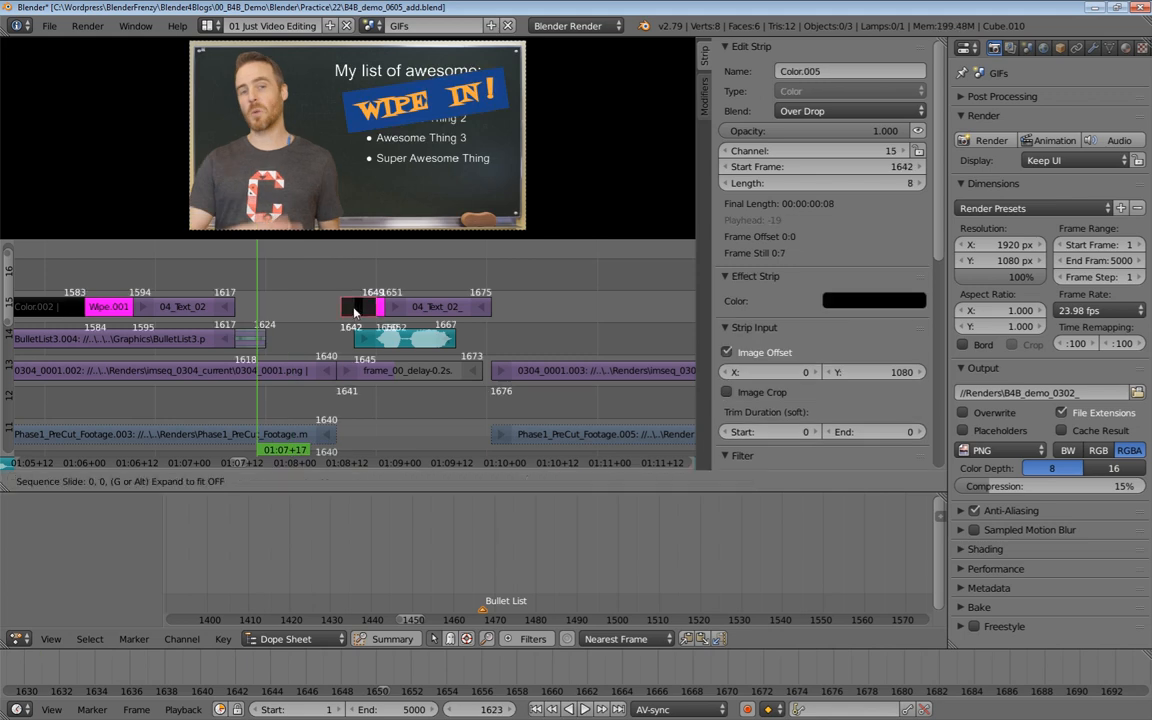
{"action": "key", "text": "Escape"}
Add a Wipe effect strip going from the meta strip to the duplicated Color strip
{"action": "right_click", "coordinate": [252, 341]}
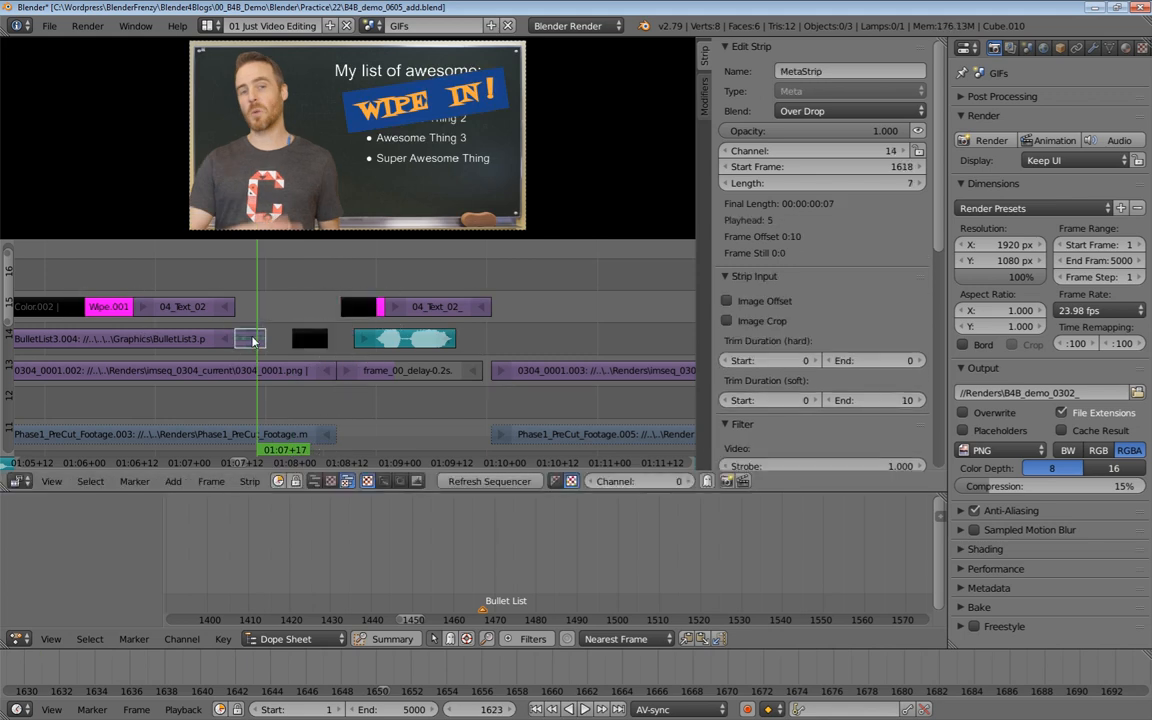
{"action": "right_click", "coordinate": [305, 338]}
{"action": "right_click", "coordinate": [256, 340]}
{"action": "right_click", "coordinate": [309, 340]}
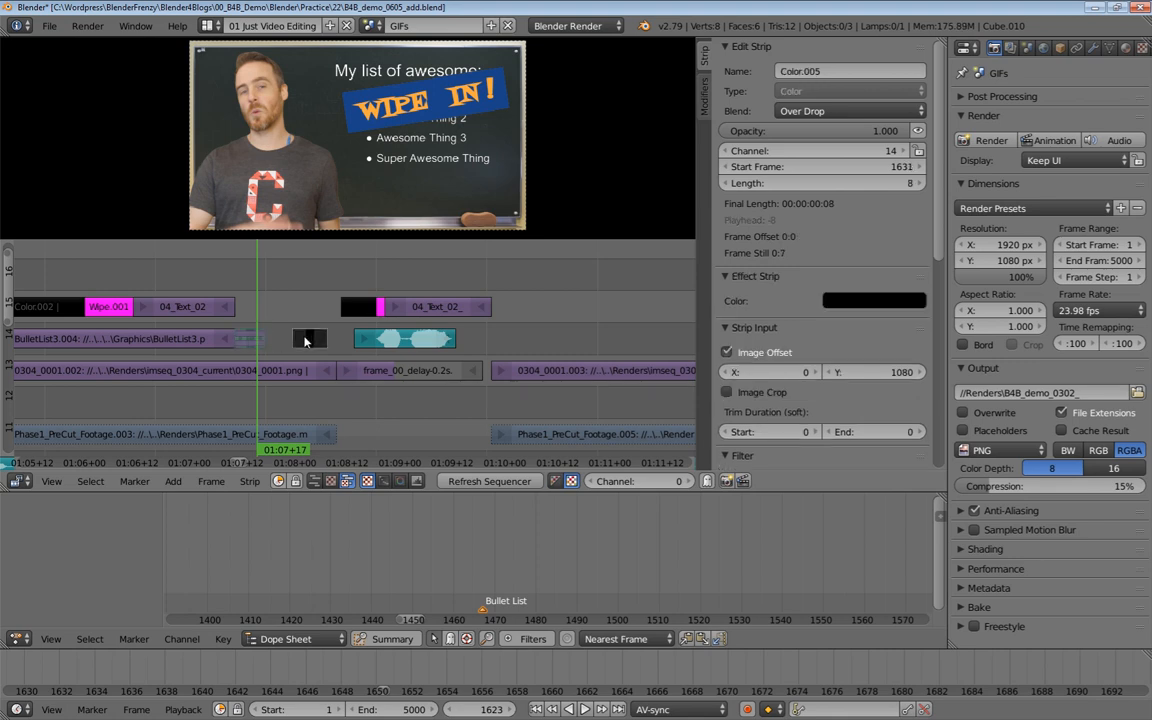
{"action": "key", "text": "shift+a"}
{"action": "mouse_move", "coordinate": [285, 436]}
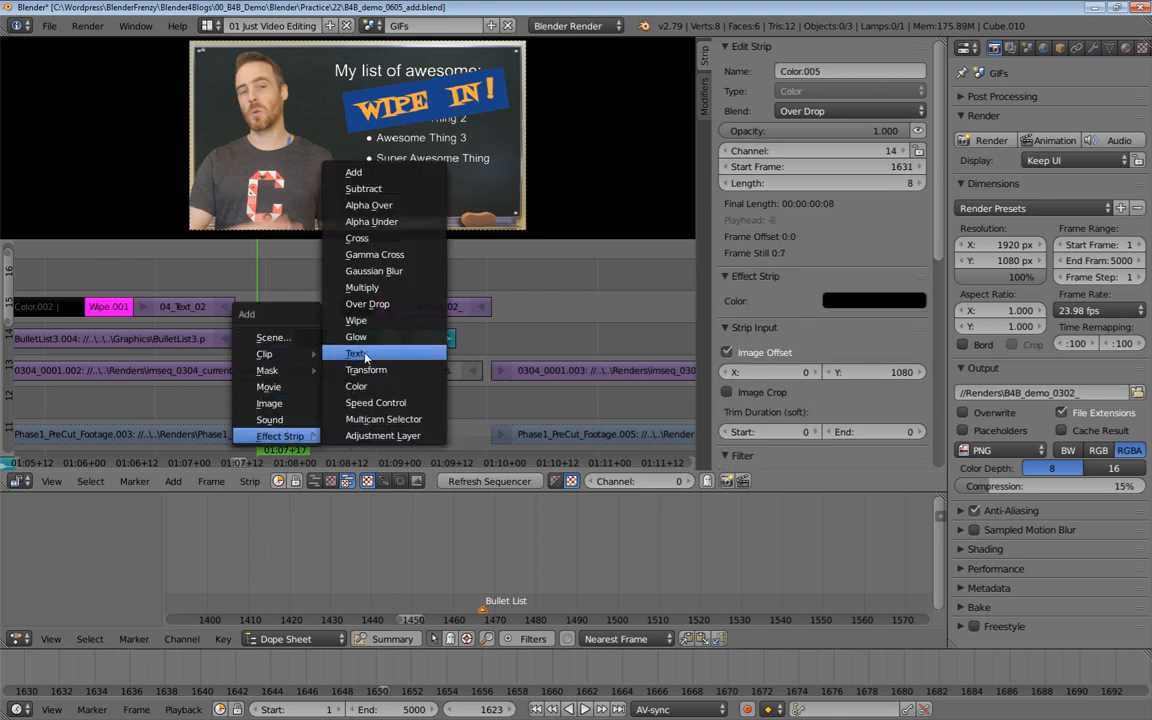
{"action": "left_click", "coordinate": [358, 320]}
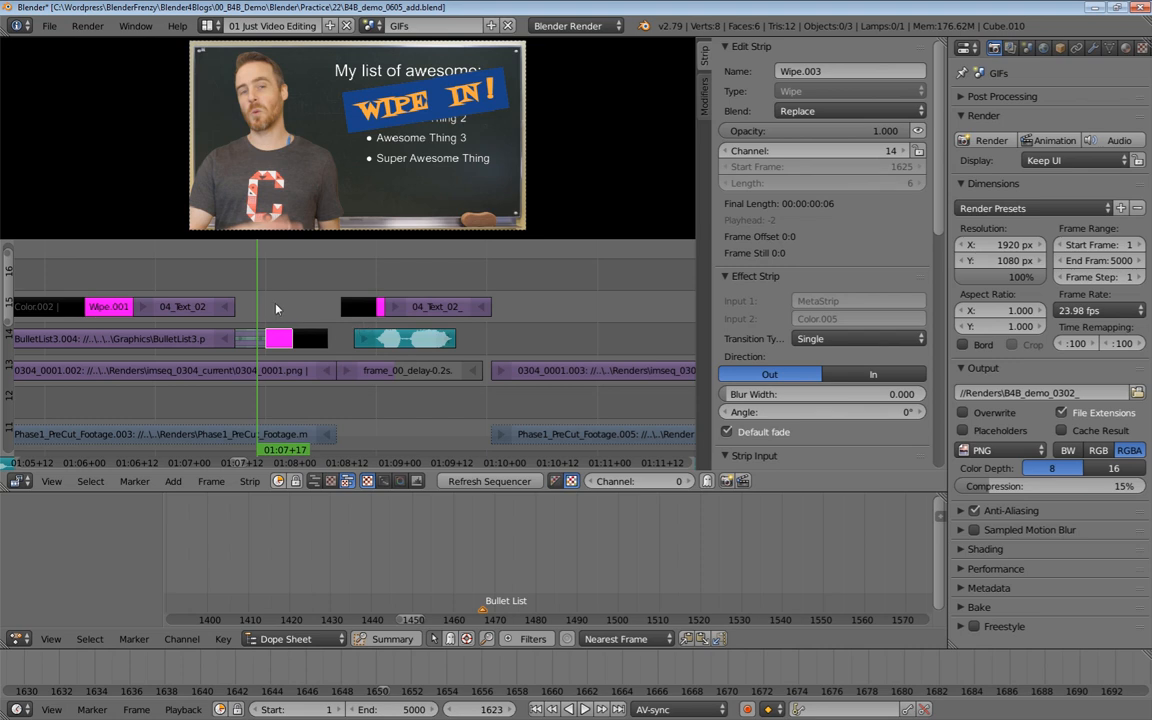
{"action": "mouse_move", "coordinate": [259, 300]}
{"action": "left_mouse_down"}
{"action": "mouse_move", "coordinate": [276, 305]}
{"action": "mouse_move", "coordinate": [252, 307]}
{"action": "left_mouse_up"}
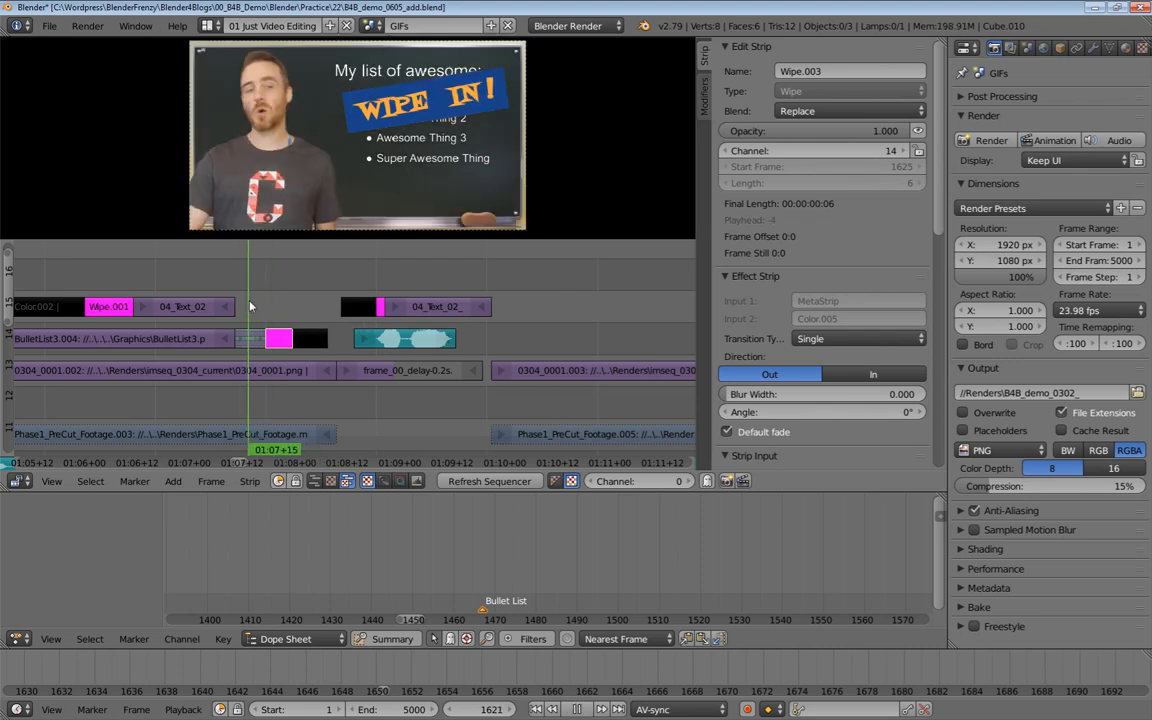
Copy the Over Drop blend mode and the 90° angle from the Wipe.001 strip to the new wipe strip
{"action": "right_click", "coordinate": [108, 307]}
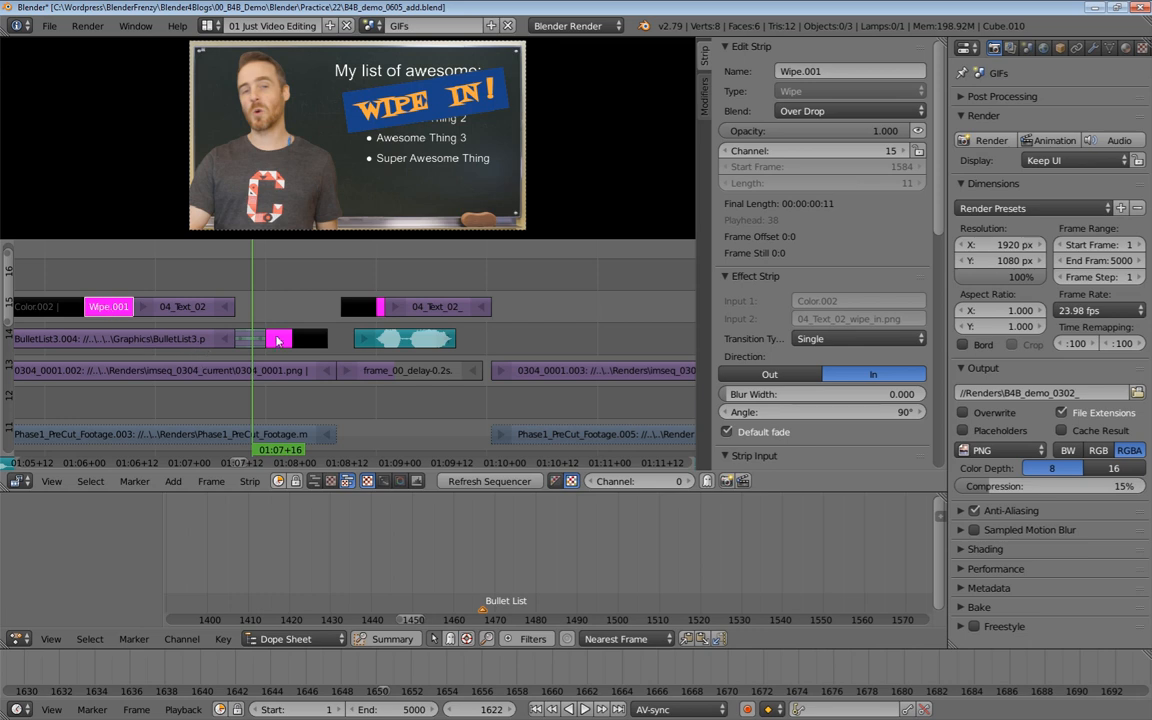
{"action": "right_click", "coordinate": [278, 341]}
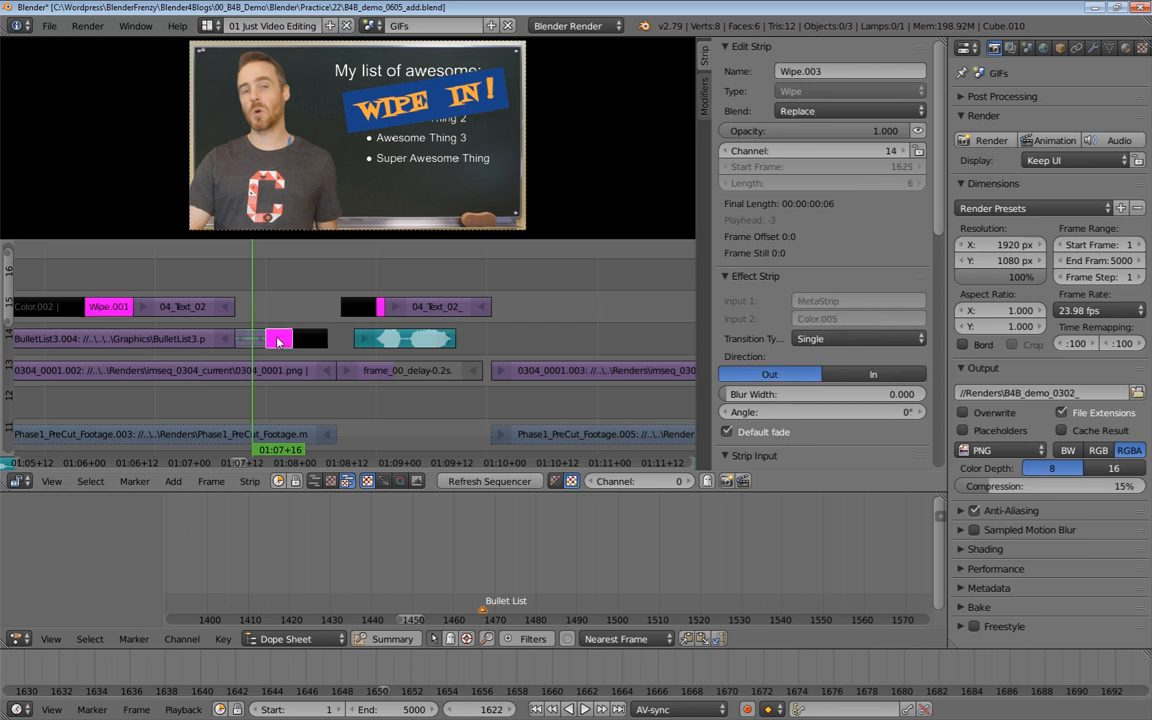
{"action": "right_click", "coordinate": [110, 307]}
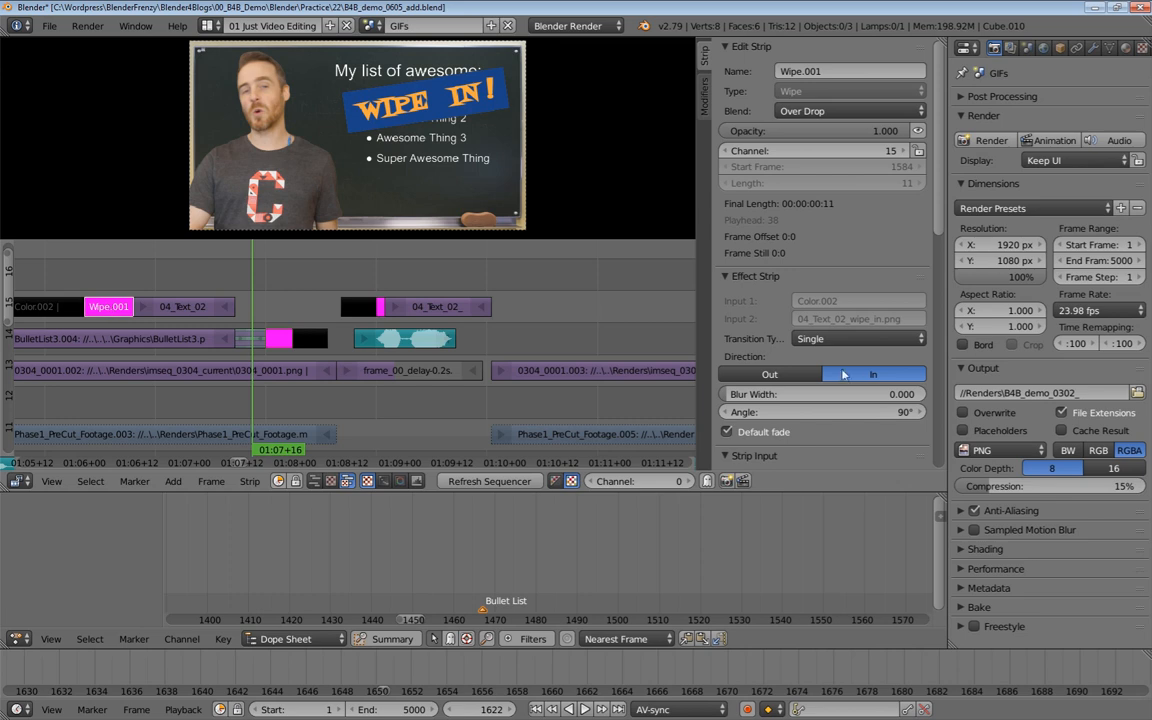
{"action": "right_click", "coordinate": [805, 111]}
{"action": "left_click", "coordinate": [688, 204]}
{"action": "scroll", "coordinate": [767, 378], "scroll_direction": "down", "scroll_amount": 1}
{"action": "right_click", "coordinate": [752, 385]}
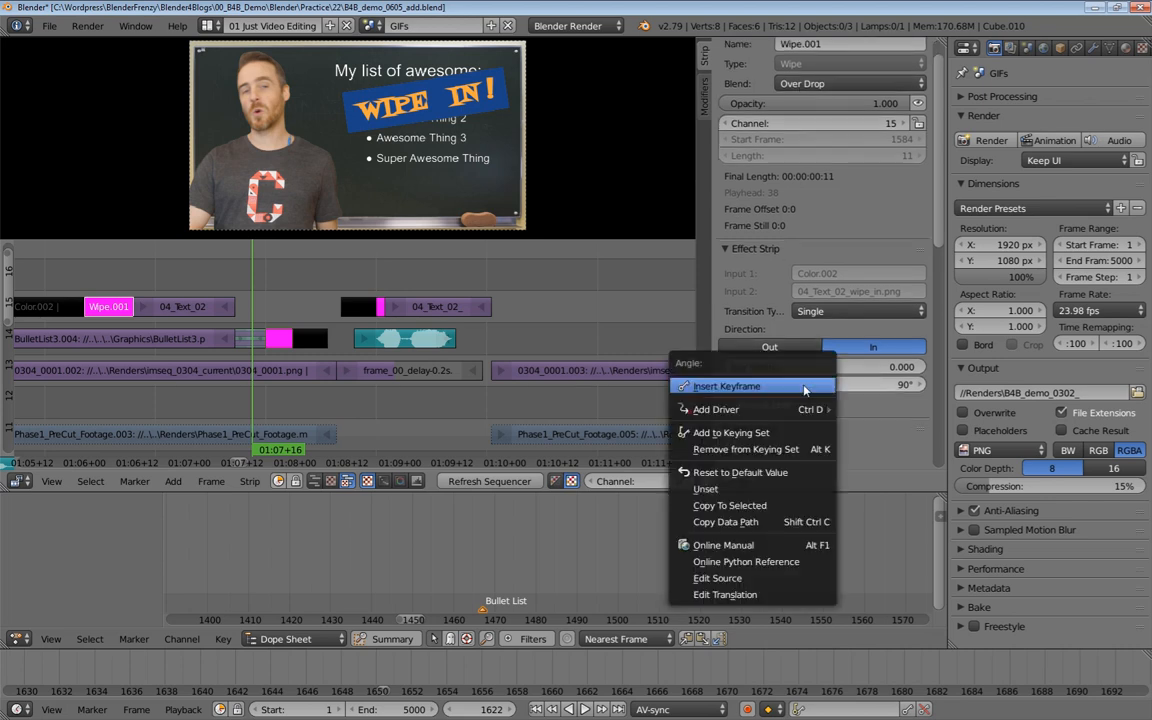
{"action": "left_click", "coordinate": [755, 506]}
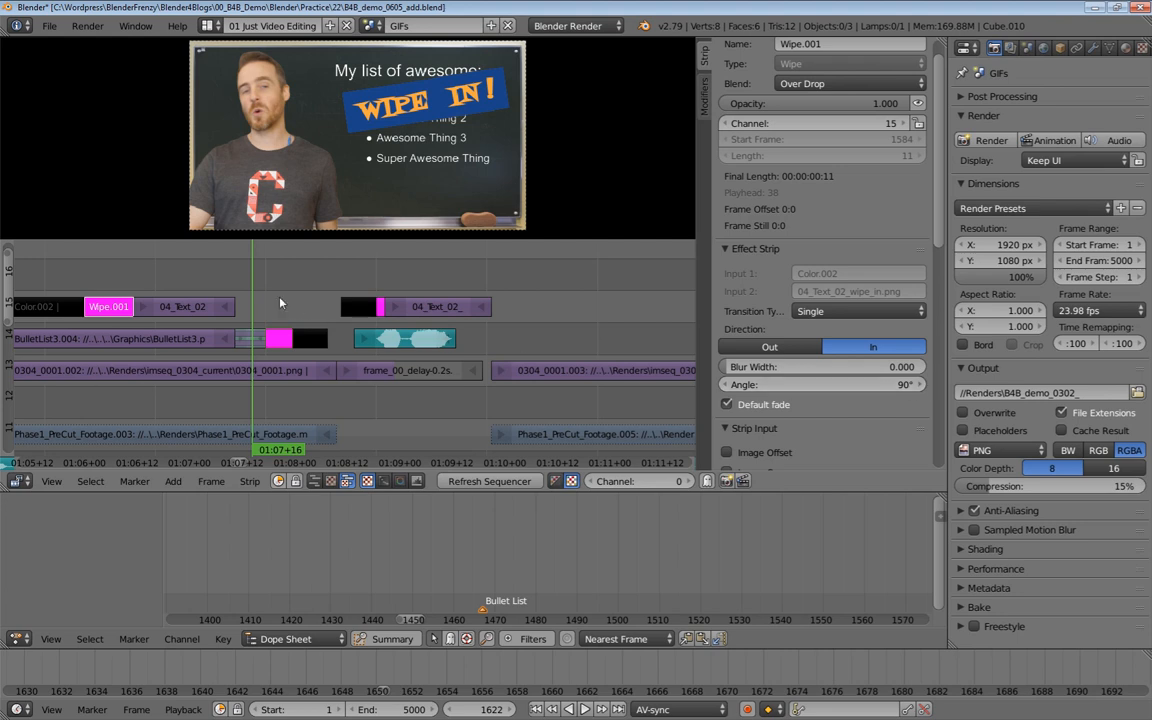
Play back both wipes and compare the direction settings of the Wipe.001 and Wipe.003 strips
{"action": "key", "text": "alt+a"}
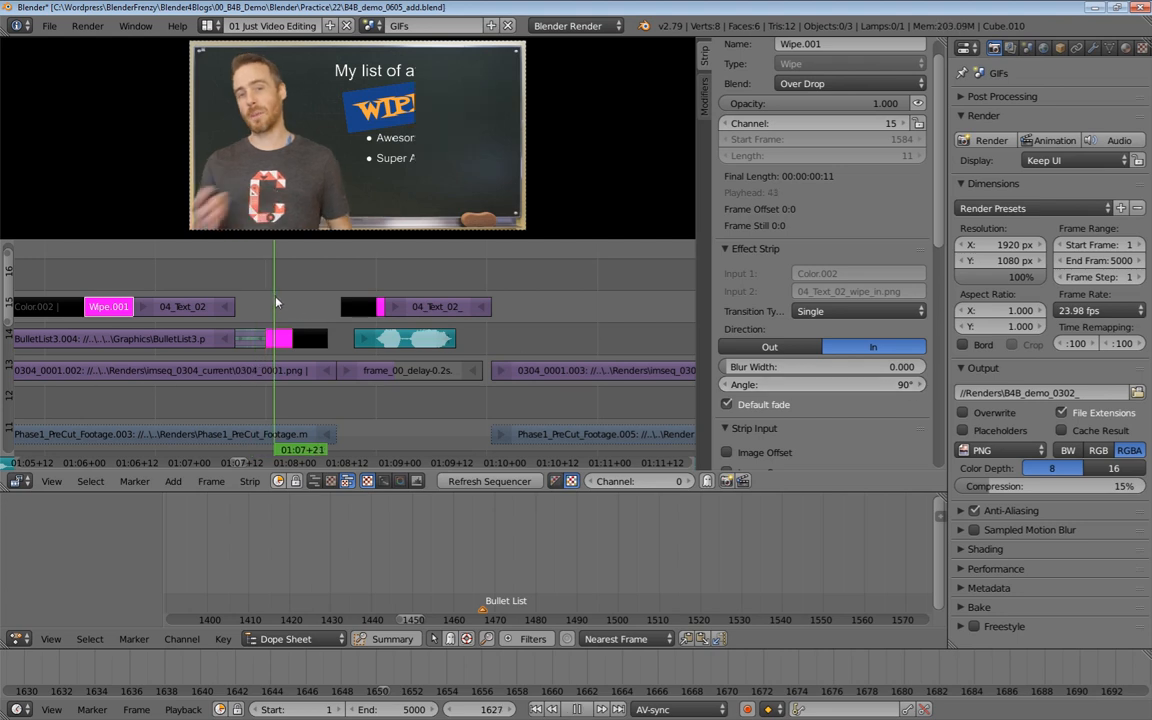
{"action": "key", "text": "Escape"}
{"action": "left_click", "coordinate": [281, 340]}
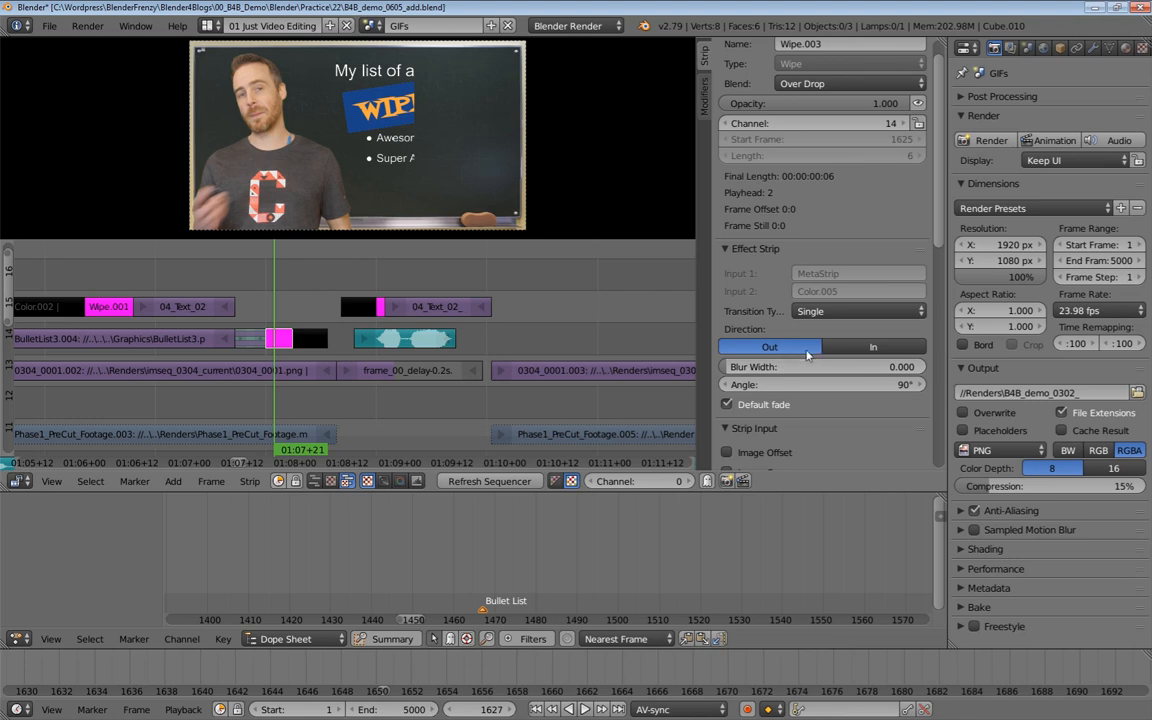
{"action": "left_click_drag", "start_coordinate": [314, 290], "coordinate": [279, 290]}
{"action": "left_click", "coordinate": [88, 269]}
{"action": "key", "text": "alt+a"}
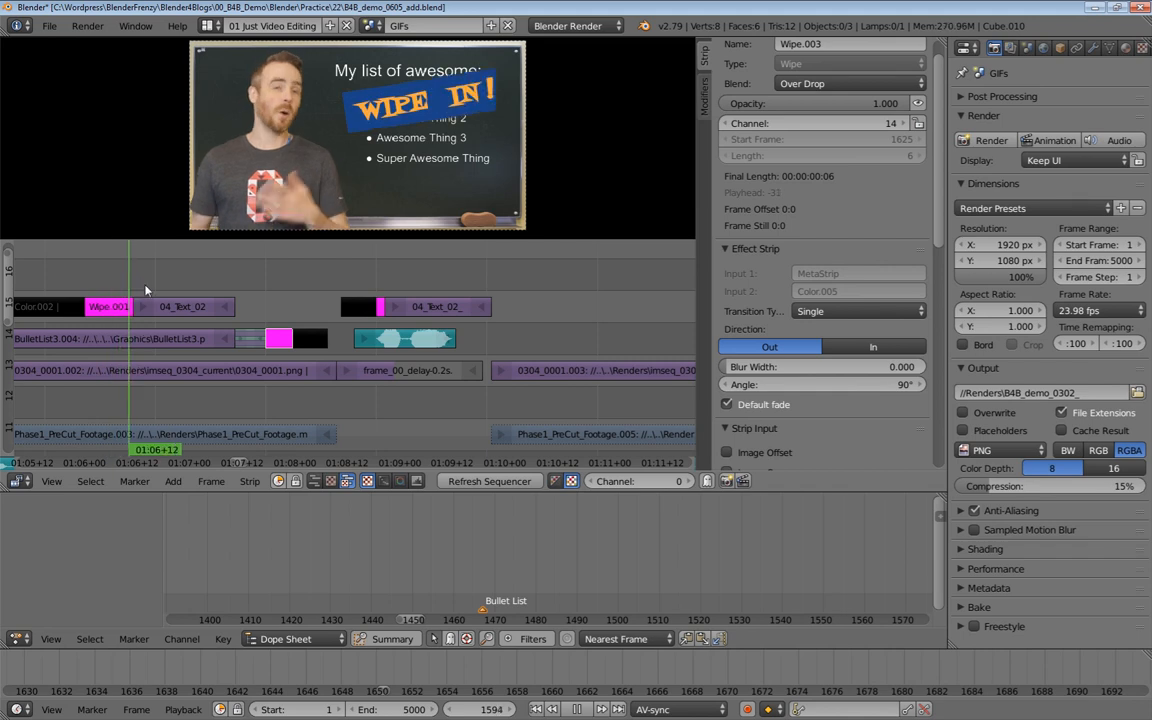
{"action": "right_click", "coordinate": [110, 306]}
{"action": "key", "text": "alt+a"}
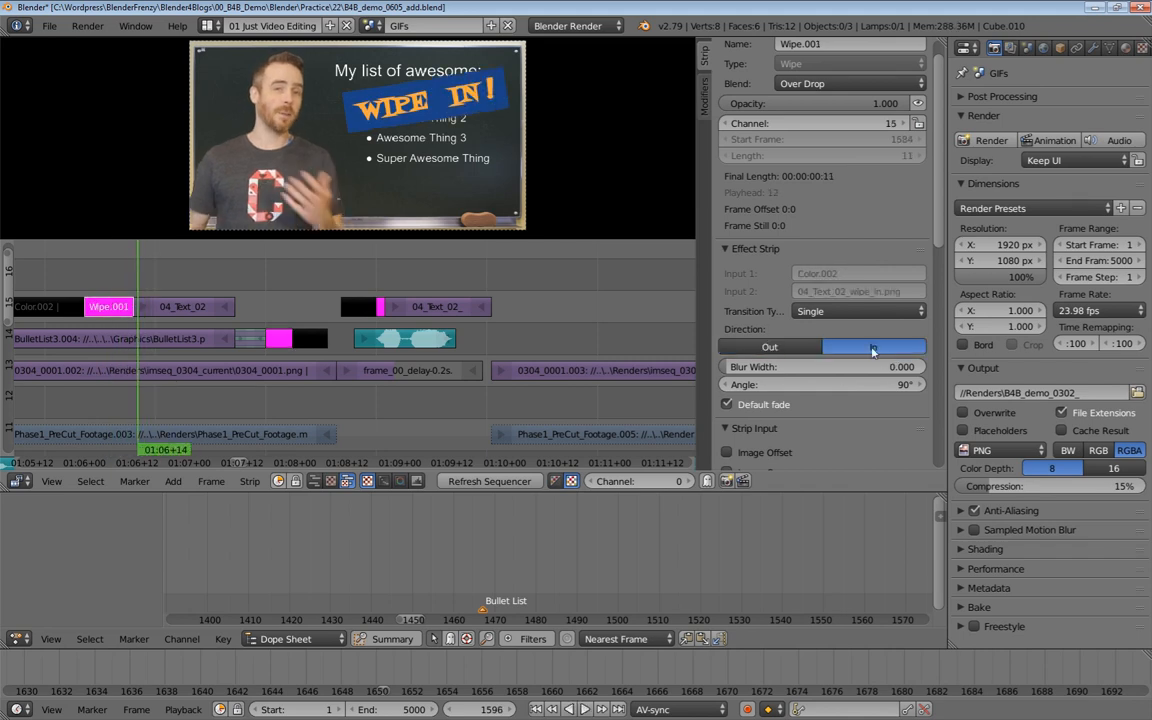
{"action": "right_click", "coordinate": [278, 340]}
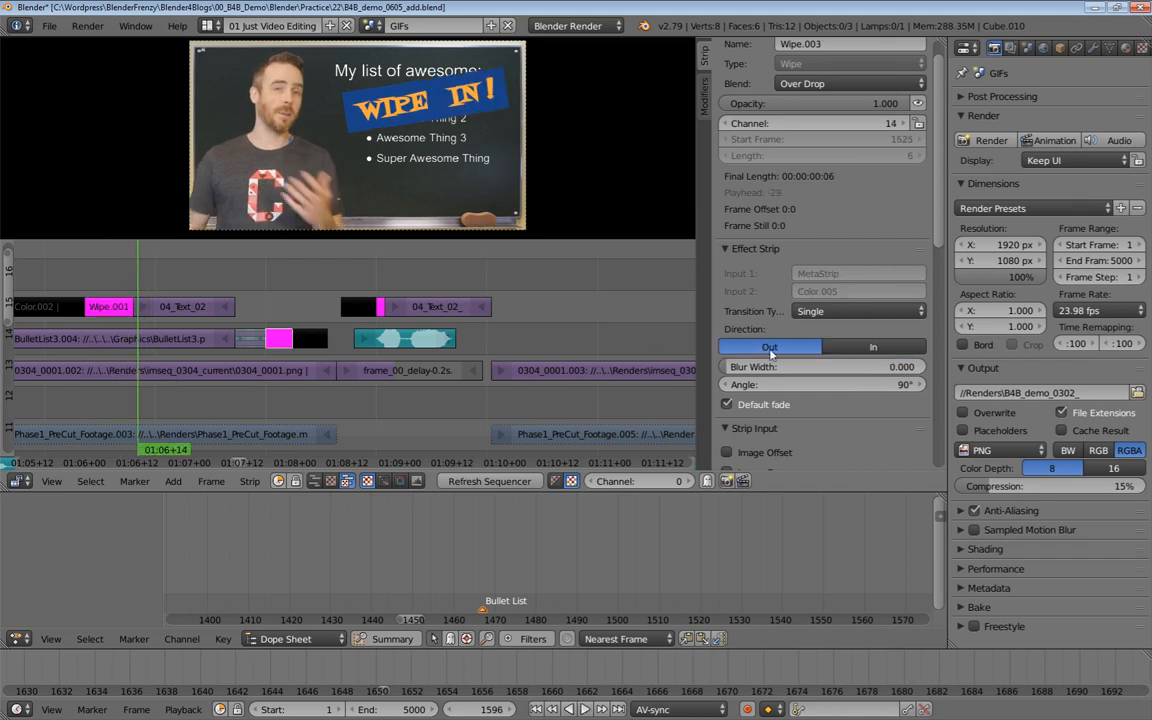
{"action": "key", "text": "alt+a"}
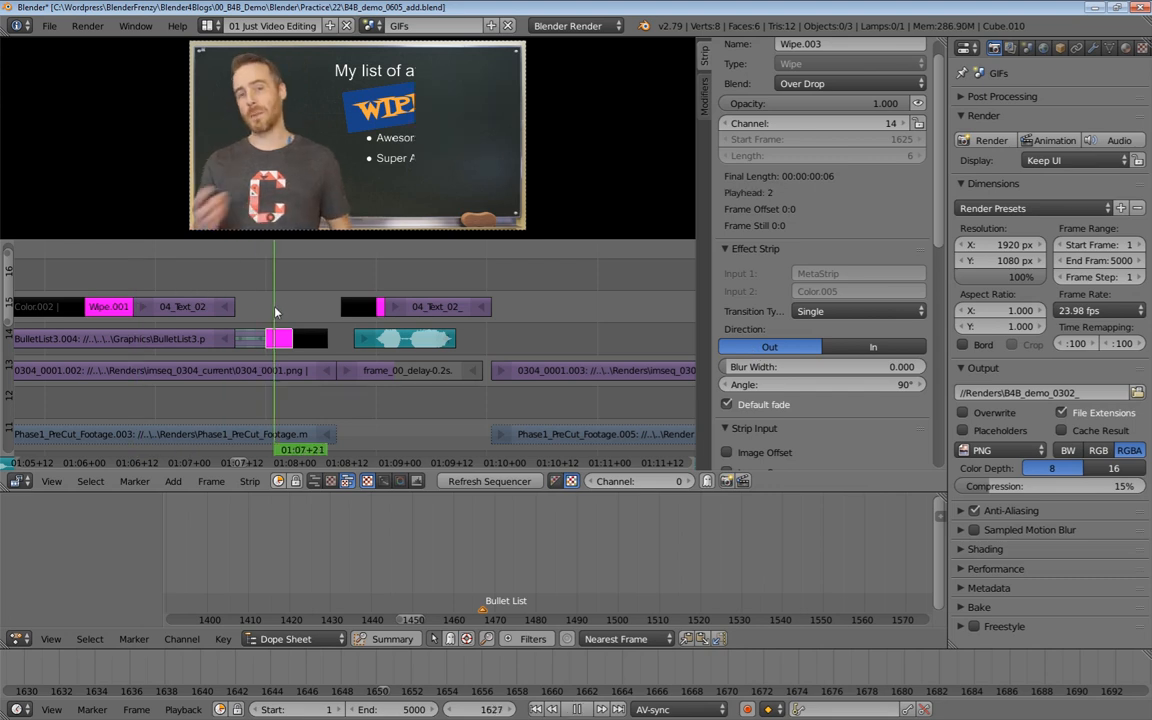
{"action": "left_click_drag", "start_coordinate": [292, 313], "coordinate": [201, 289]}
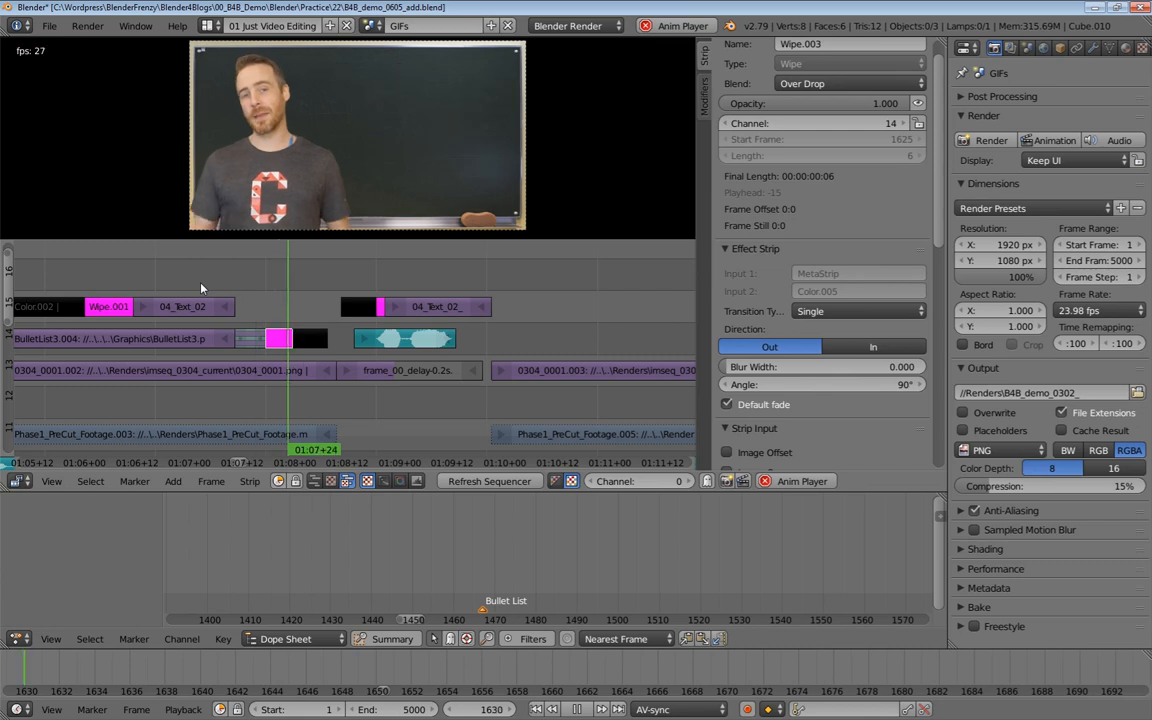
{"action": "key", "text": "alt+a"}
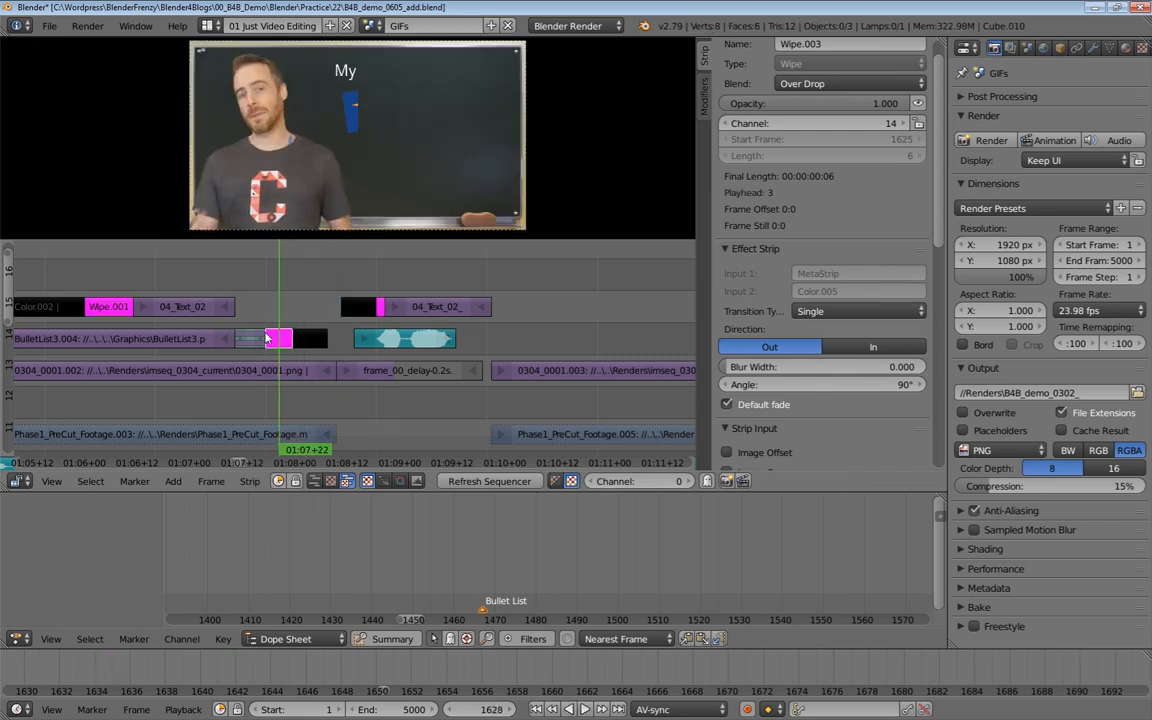
Extend the meta strip's end to frame 1626, making it 9 frames long
{"action": "right_click", "coordinate": [262, 341]}
{"action": "key", "text": "g"}
{"action": "left_click", "coordinate": [274, 342]}
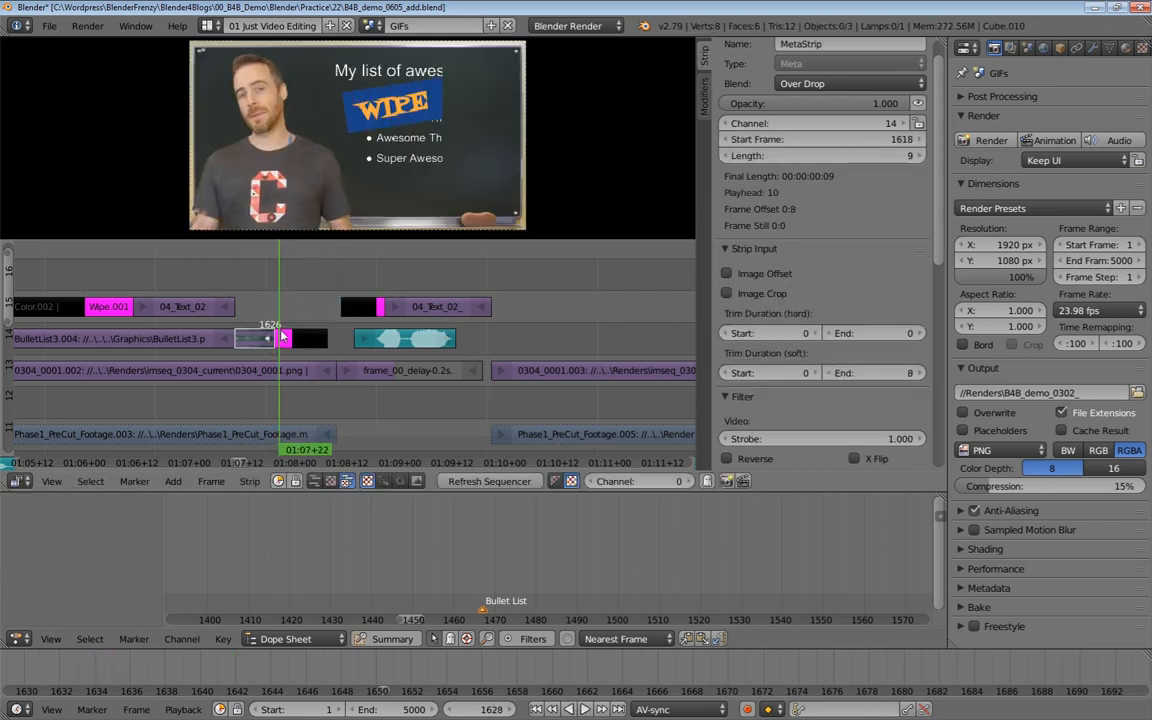
Trim the start of the duplicated black Color strip to frame 1633, making it 6 frames long, and play back the wipe-out
{"action": "right_click", "coordinate": [300, 341]}
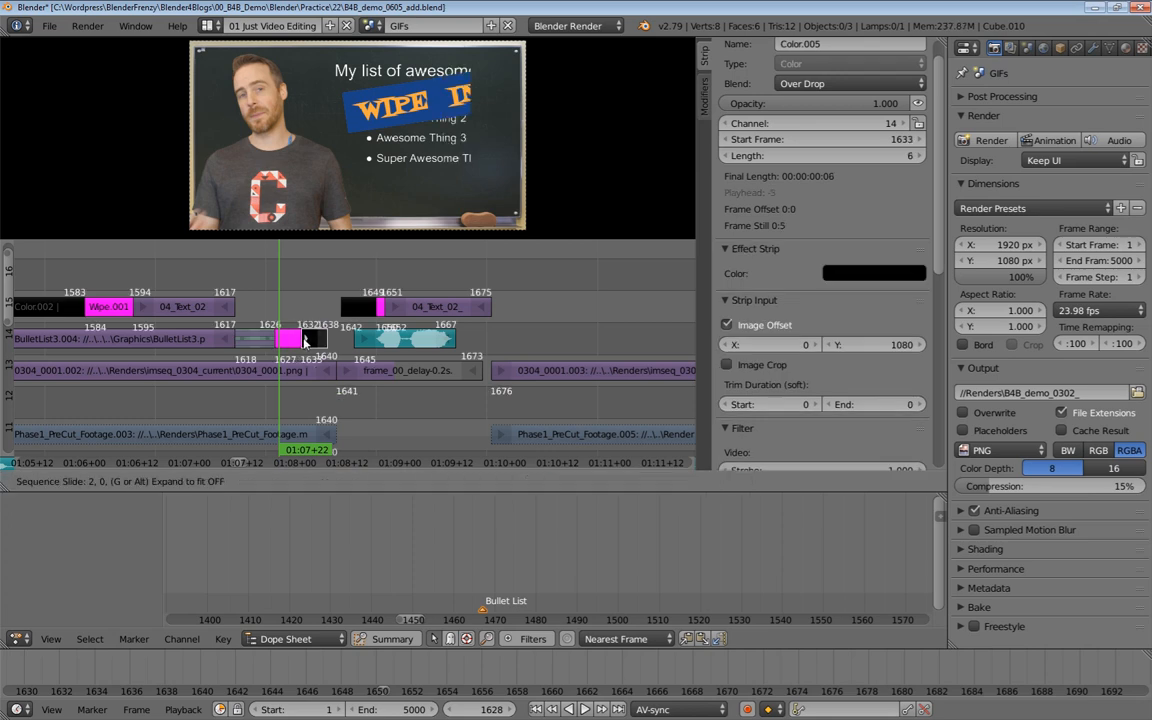
{"action": "left_click_drag", "start_coordinate": [226, 283], "coordinate": [203, 289]}
{"action": "key", "text": "alt+a"}
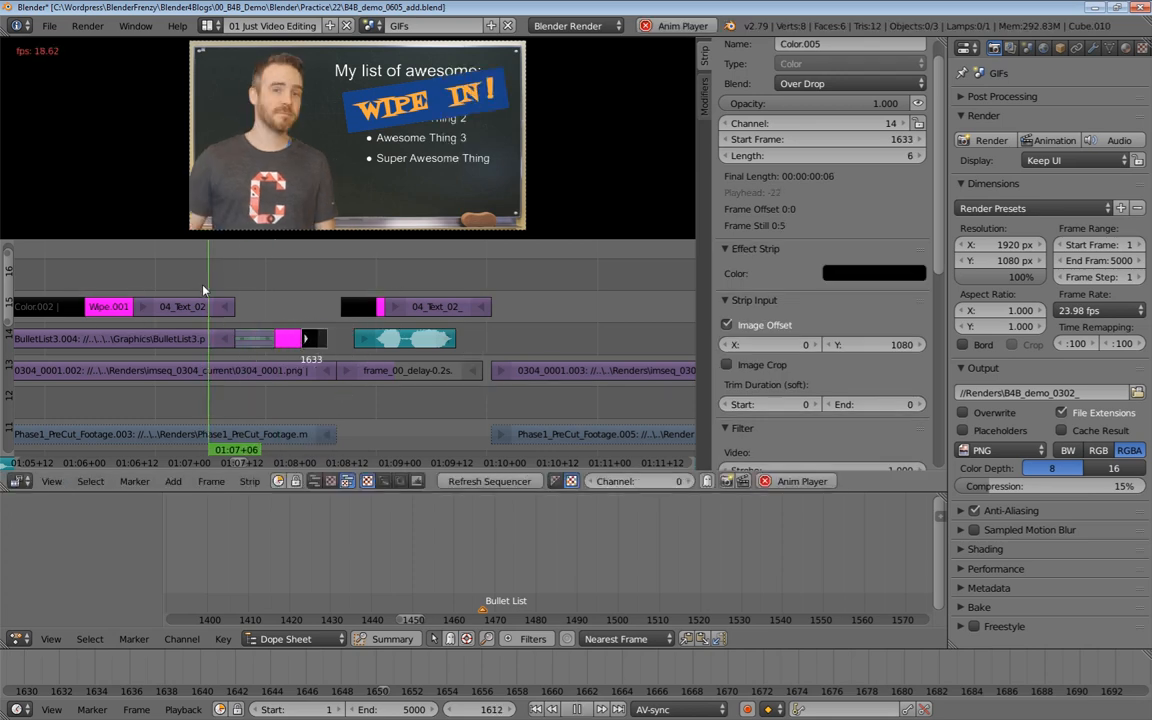
{"action": "key", "text": "alt+a"}
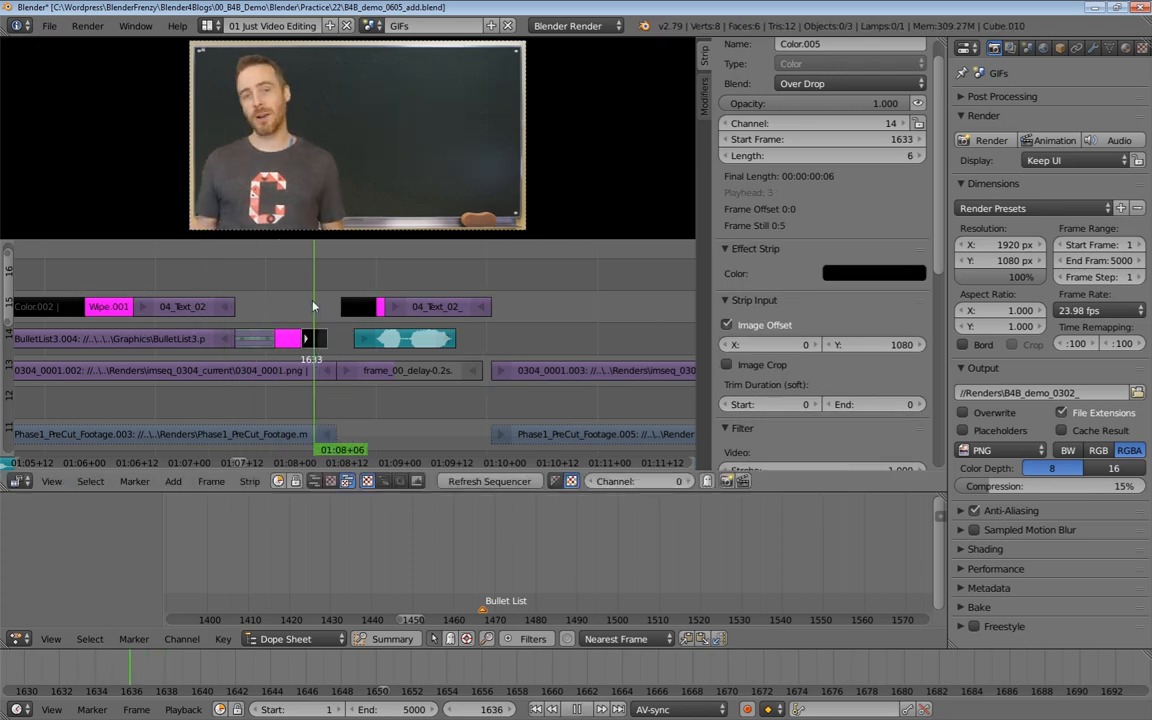
Extend the end of the black Color strip to frame 1640, making it 8 frames long
{"action": "right_click", "coordinate": [323, 340]}
{"action": "key", "text": "g"}
{"action": "left_click", "coordinate": [337, 347]}
{"action": "key", "text": "KP_Decimal"}
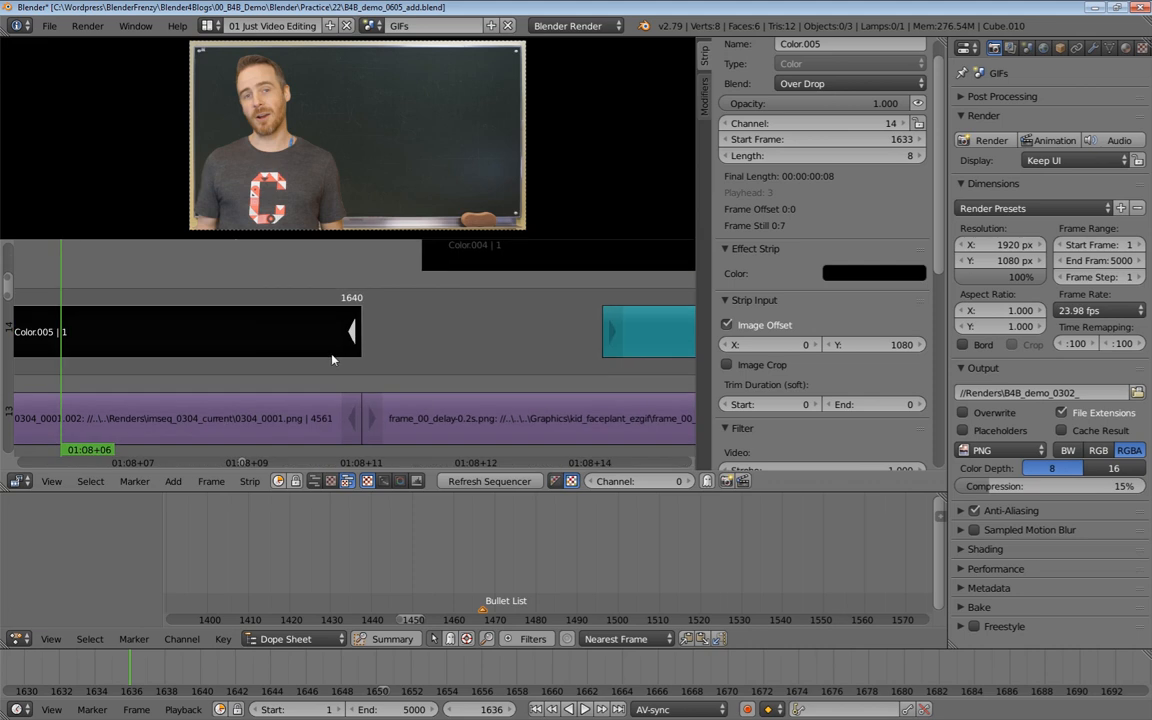
{"action": "scroll", "coordinate": [349, 390], "scroll_direction": "down", "scroll_amount": 6}
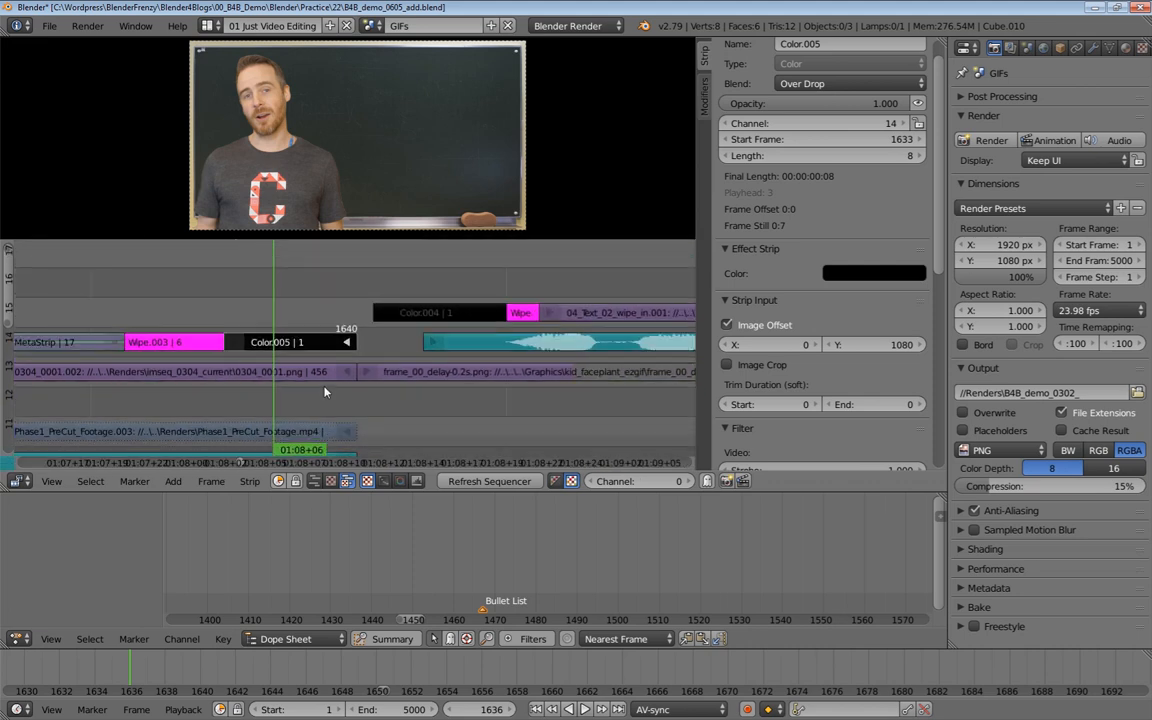
Play back the edit from frame 1546 through the WIPE OUT! section and examine the credit text above the GIF
{"action": "left_click", "coordinate": [108, 290]}
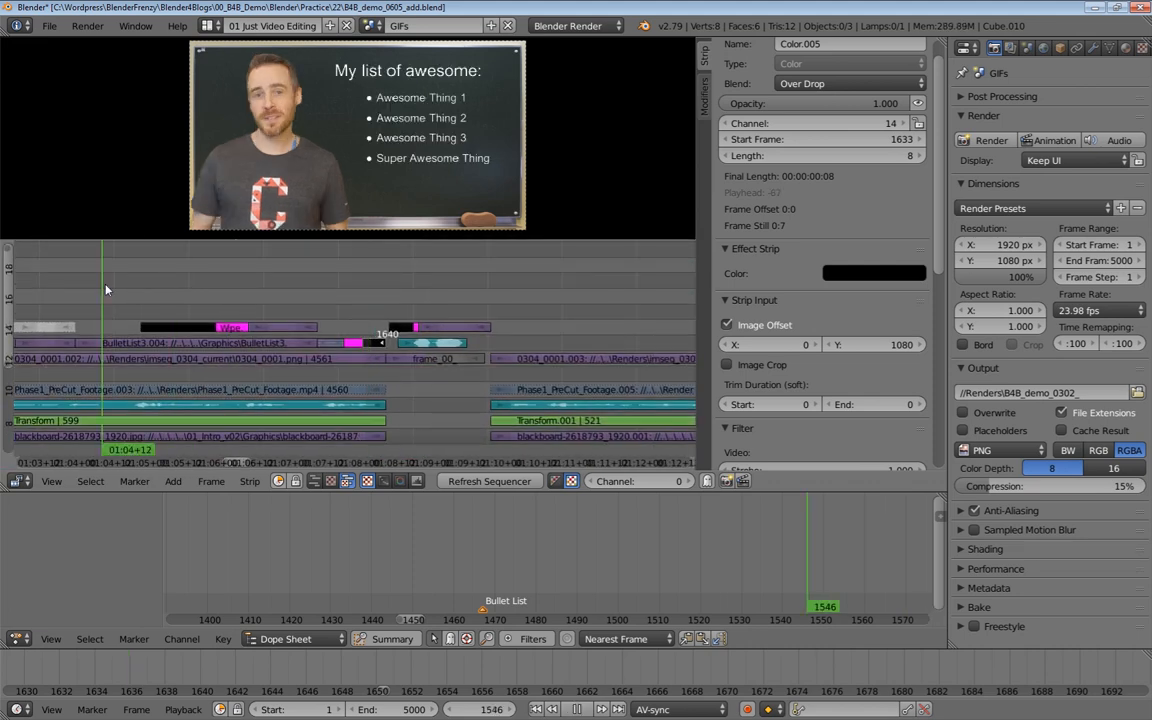
{"action": "key", "text": "alt+a"}
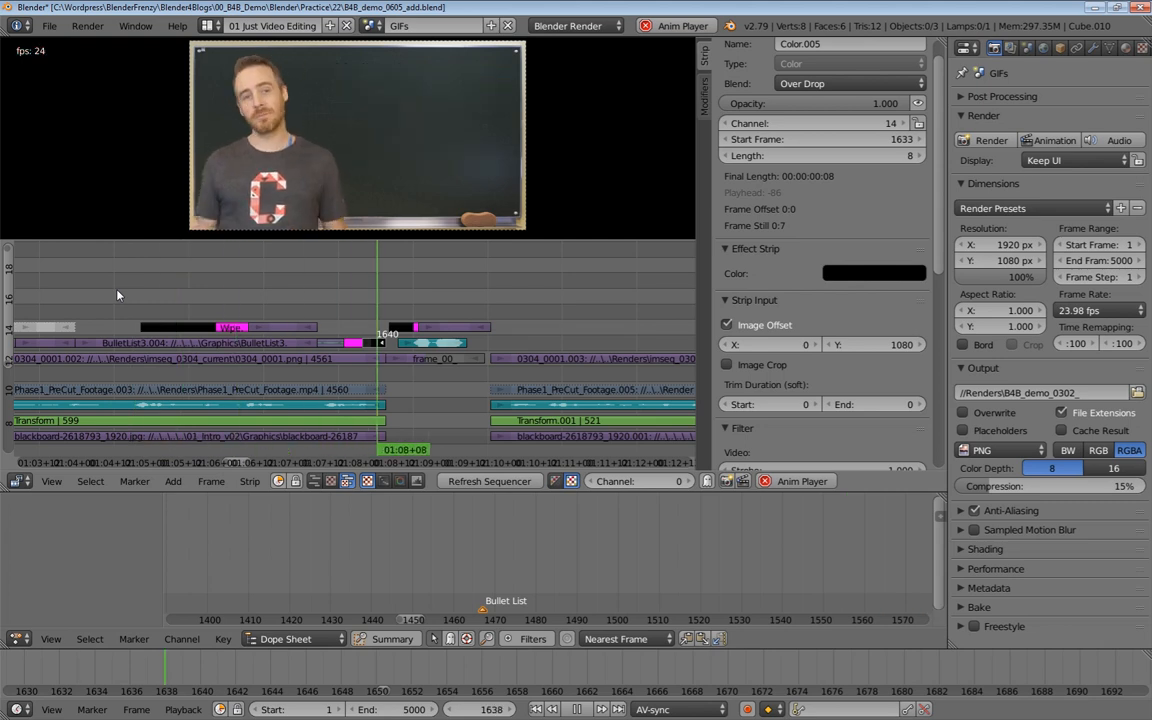
{"action": "key", "text": "alt+a"}
{"action": "scroll", "coordinate": [288, 303], "scroll_direction": "right", "scroll_amount": 3}
{"action": "key", "text": "alt+a"}
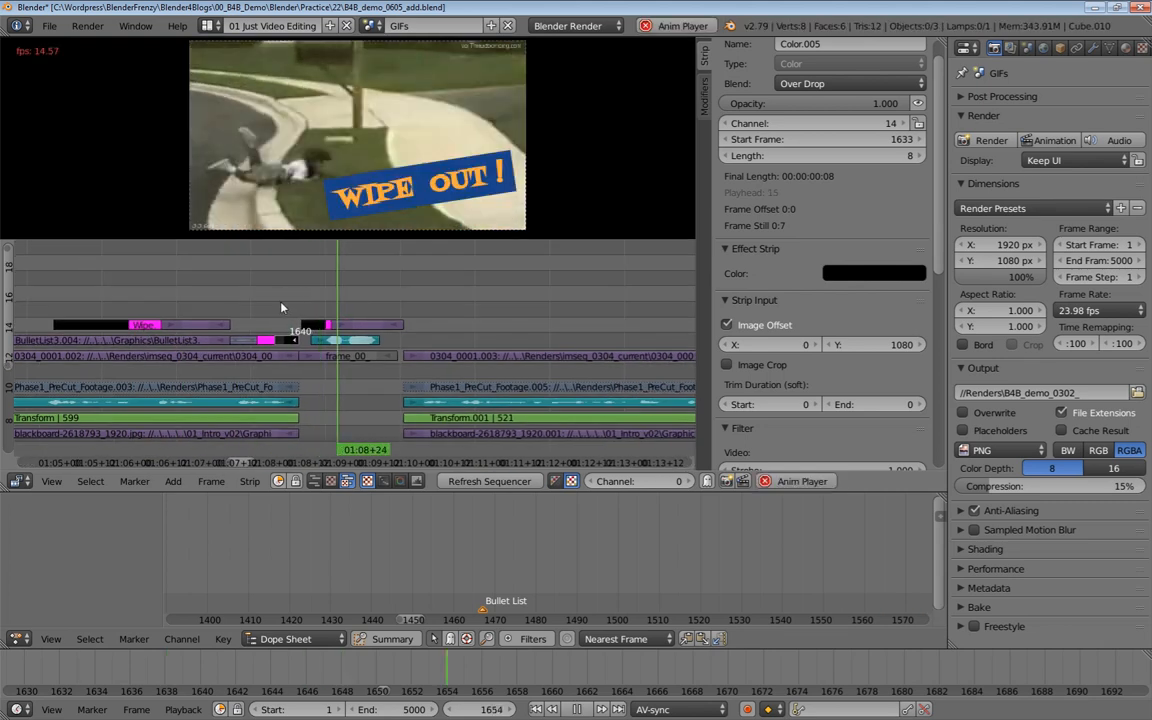
{"action": "key", "text": "alt+a"}
{"action": "scroll", "coordinate": [280, 308], "scroll_direction": "up", "scroll_amount": 4}
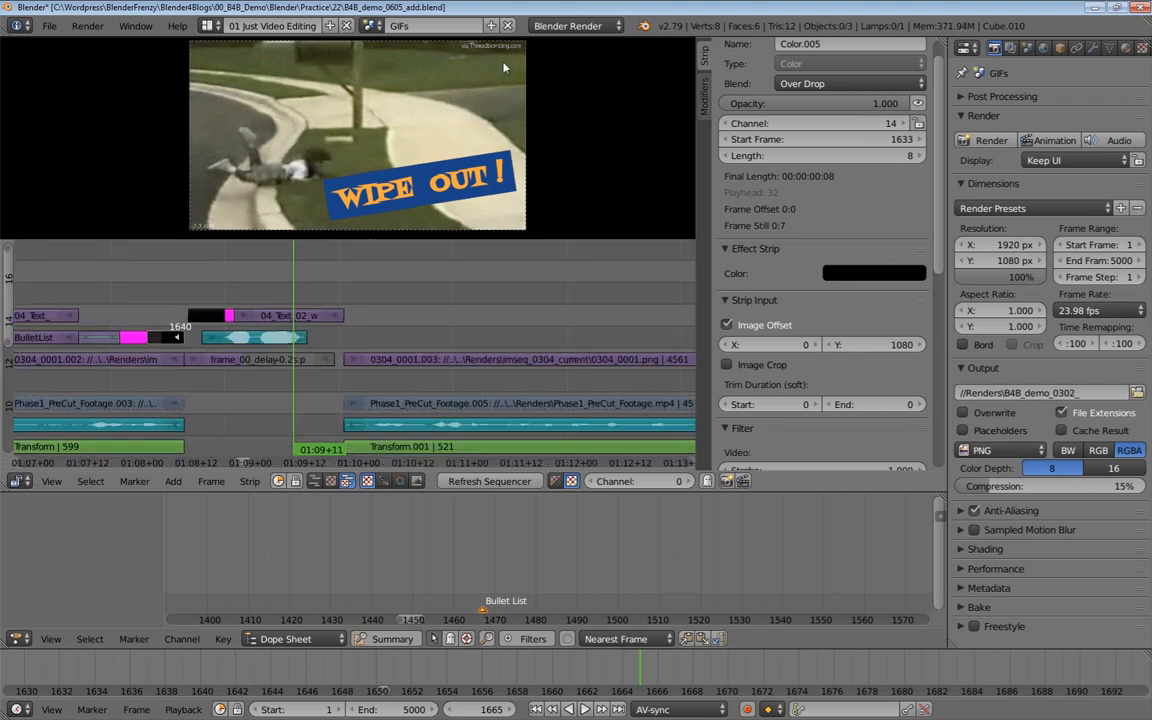
{"action": "scroll", "coordinate": [499, 55], "scroll_direction": "up", "scroll_amount": 1}
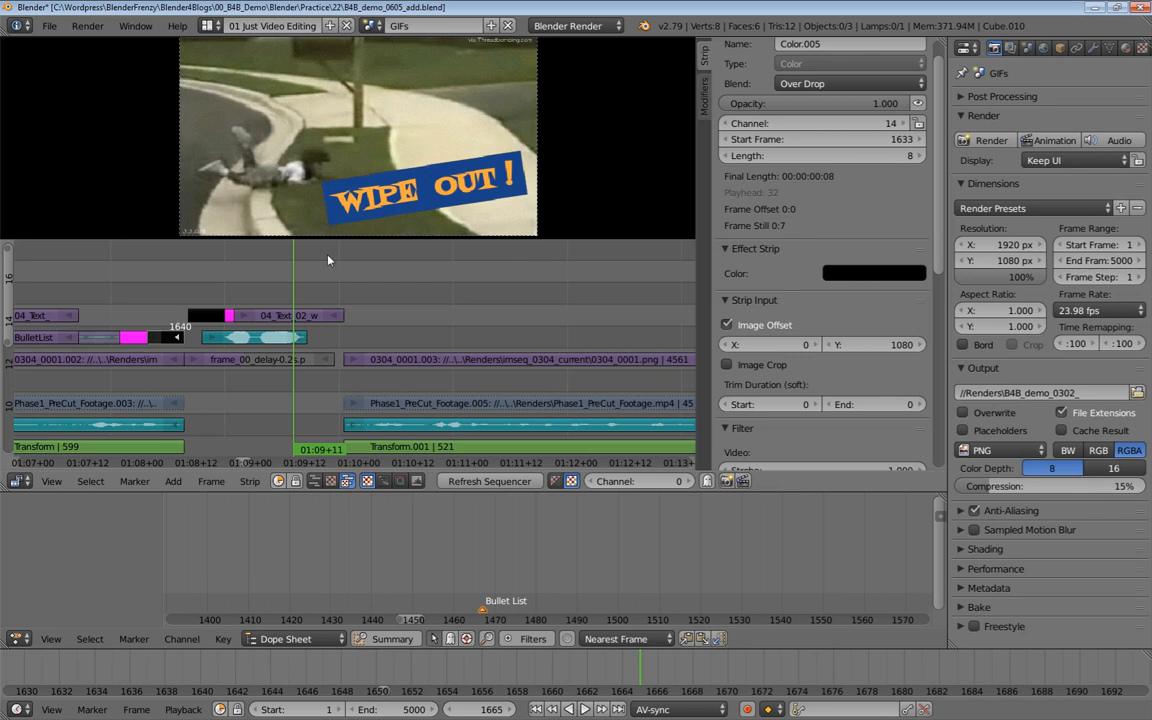
{"action": "key", "text": "shift+alt+a"}
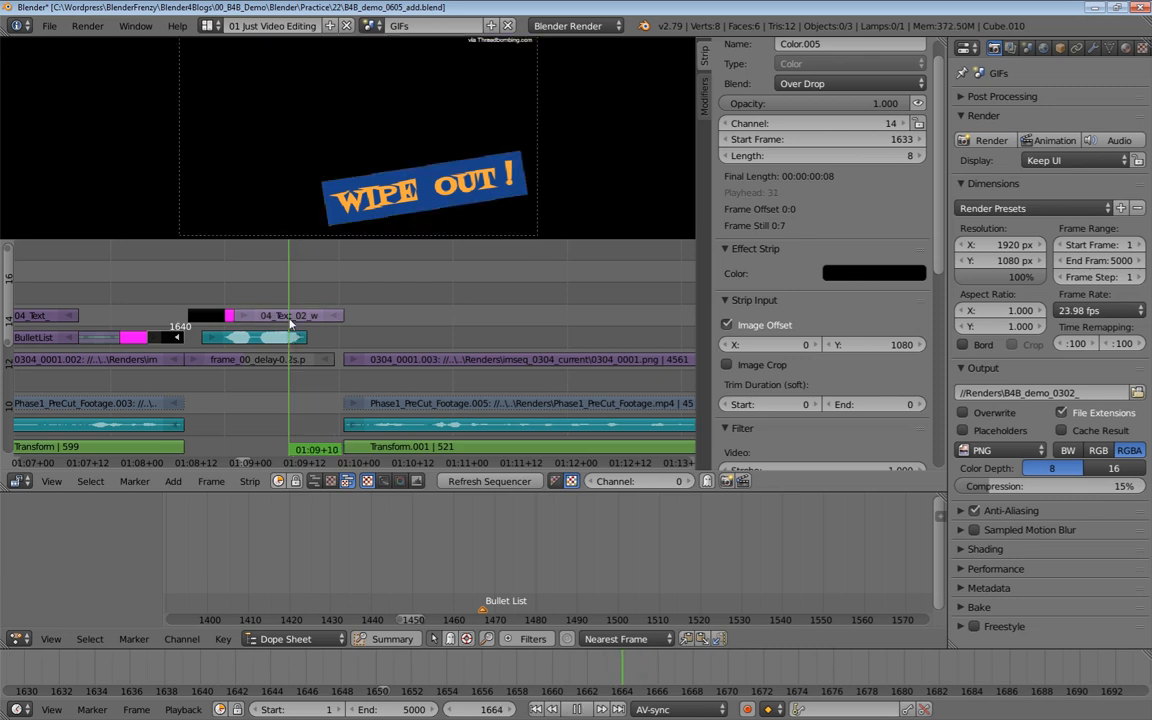
{"action": "key", "text": "alt+a"}
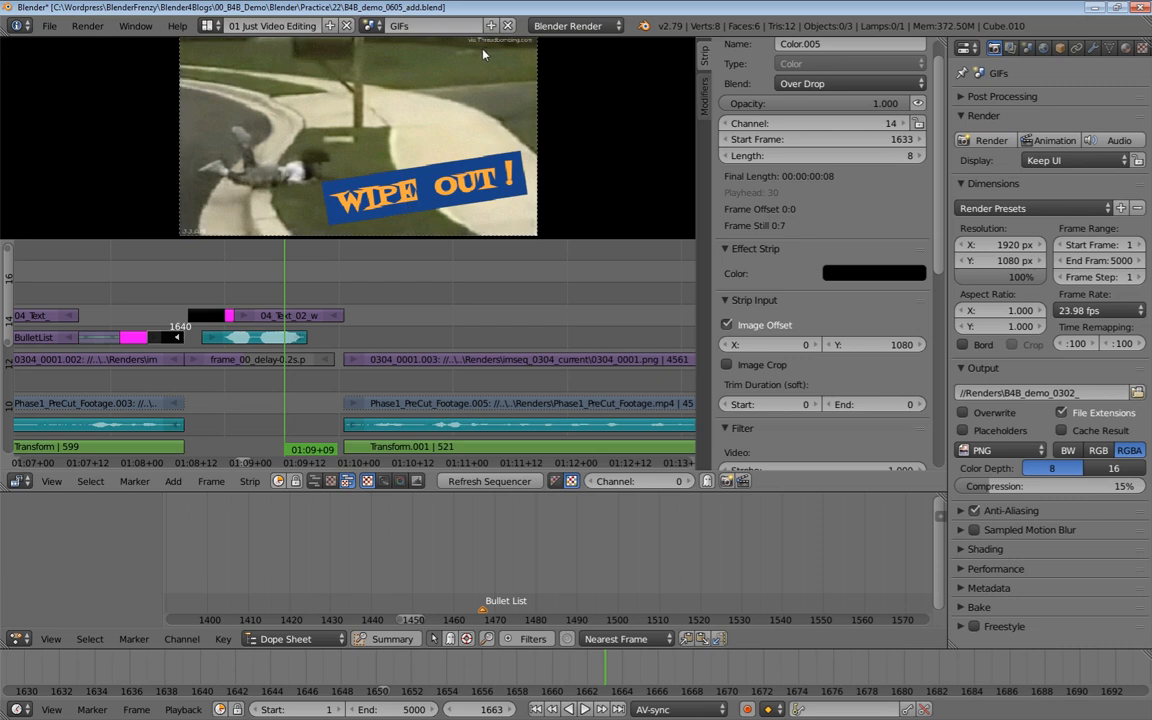
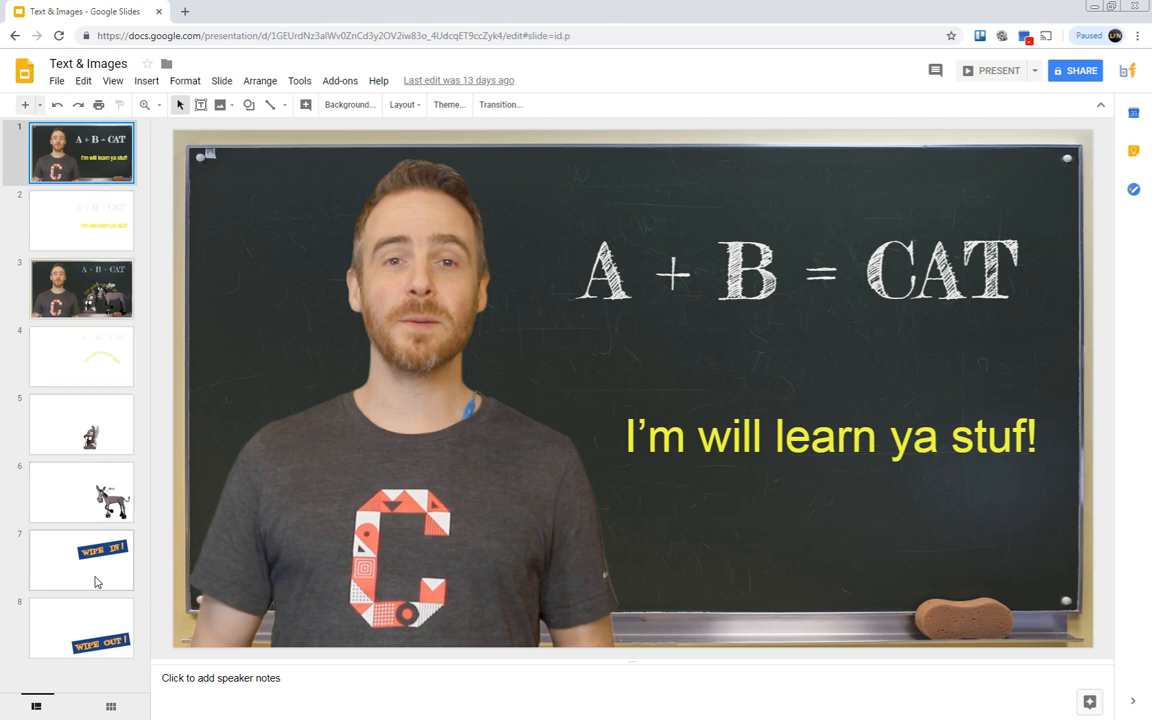
Switch to the Text & Images presentation in Google Slides and set the background of slide 8, WIPE OUT!, to black
{"action": "left_click", "coordinate": [95, 626]}
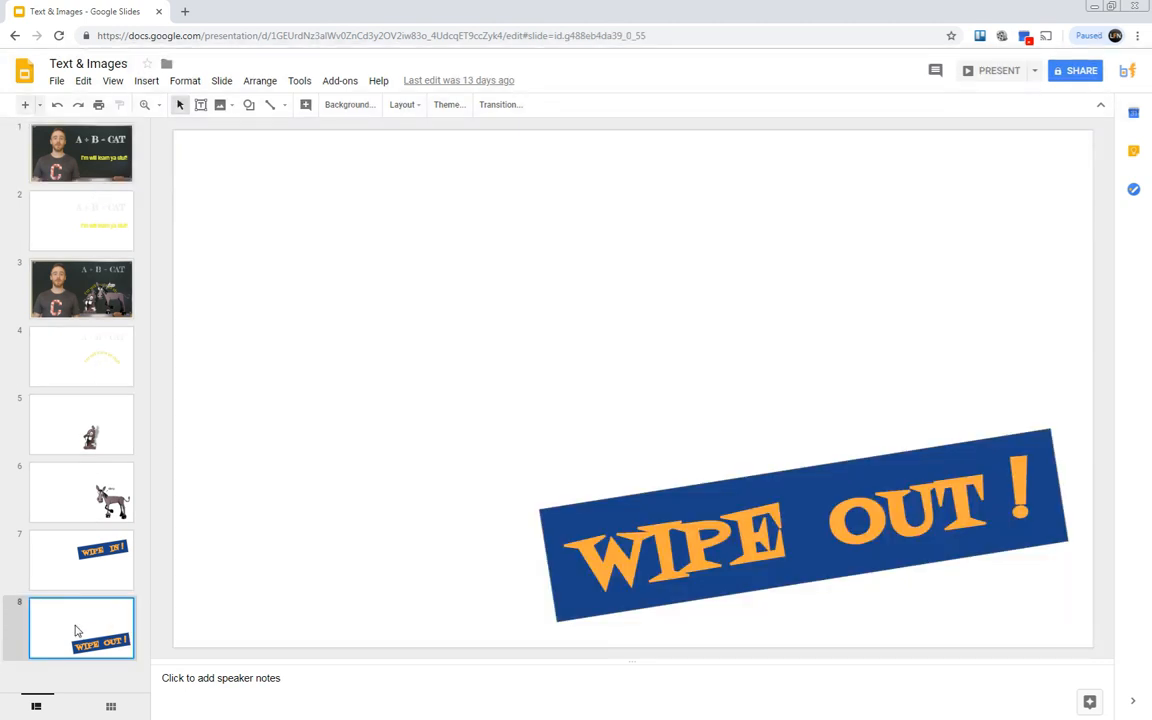
{"action": "left_click", "coordinate": [341, 105]}
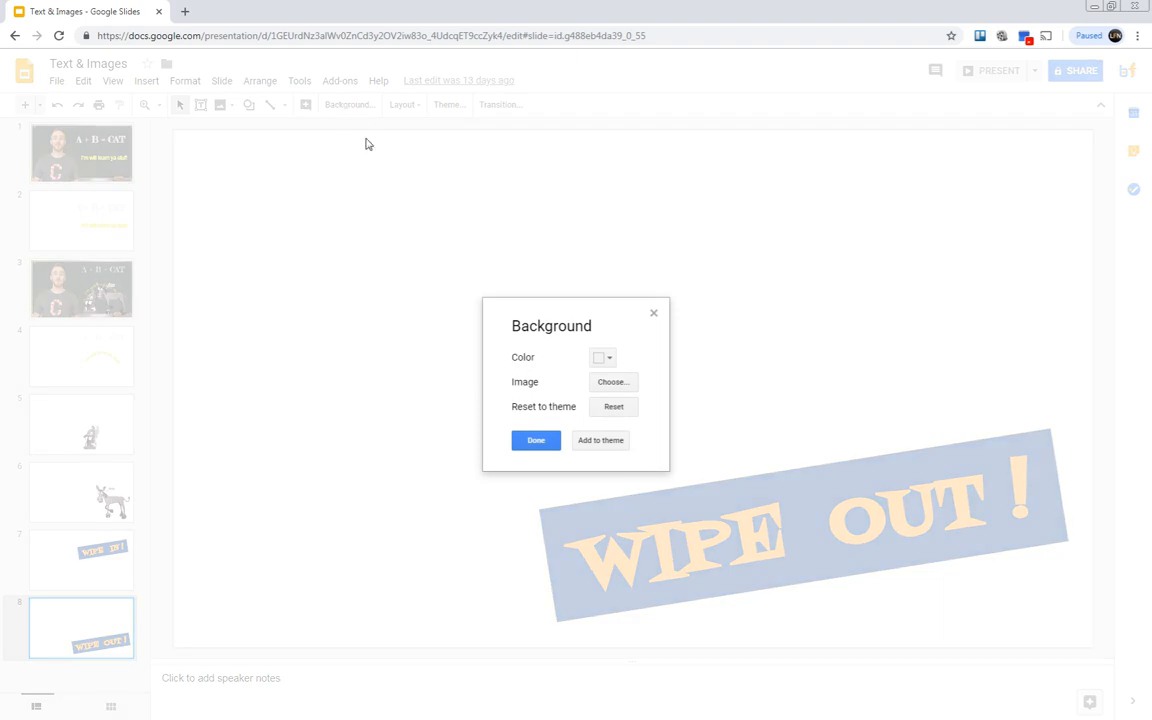
{"action": "left_click", "coordinate": [601, 357]}
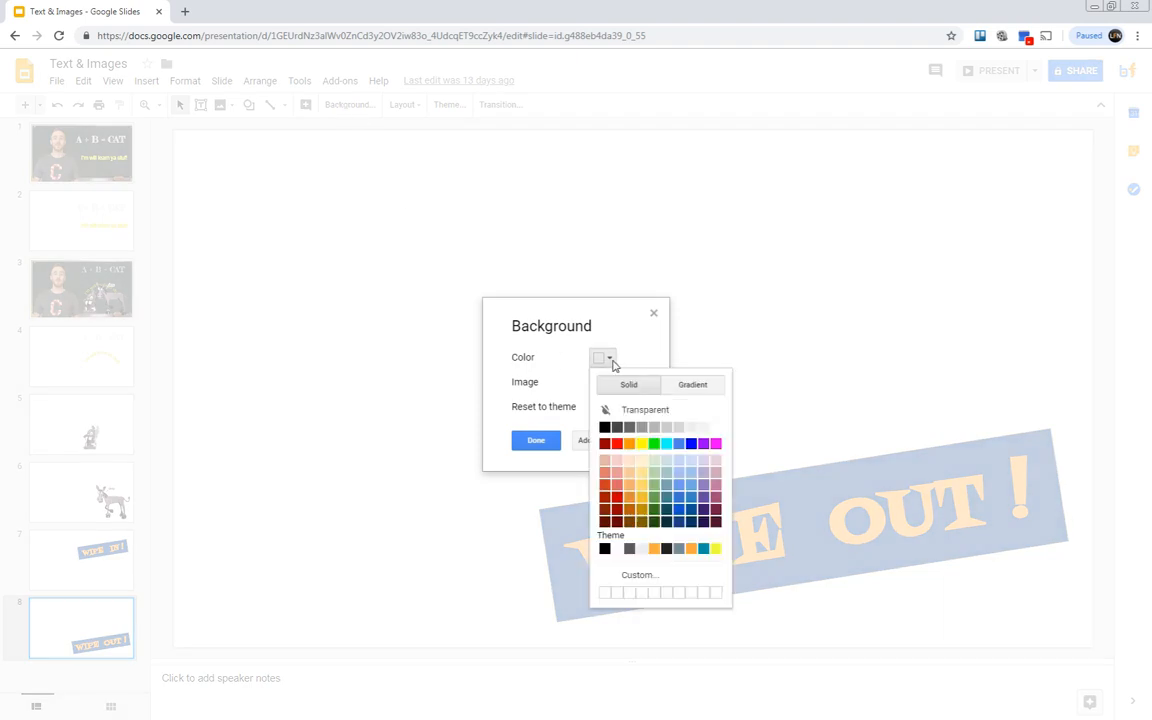
{"action": "left_click", "coordinate": [604, 428]}
{"action": "left_click", "coordinate": [533, 442]}
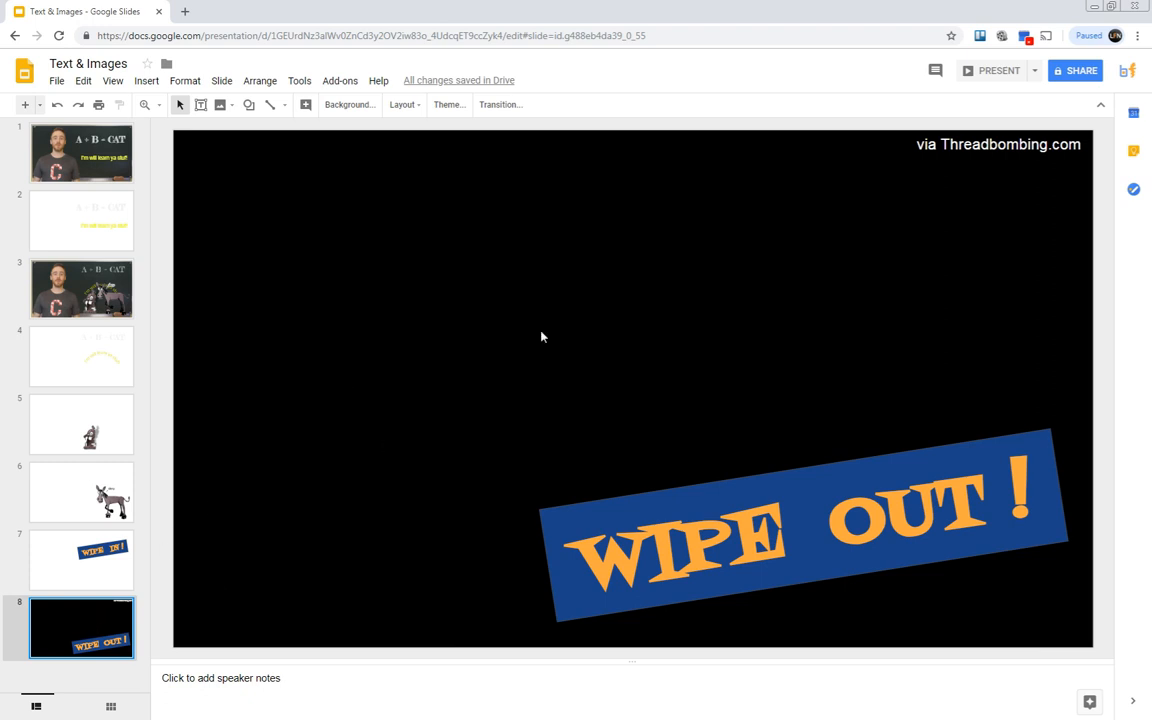
Duplicate the WIPE OUT! slide and delete the WIPE OUT! banner from the copy
{"action": "left_click_drag", "start_coordinate": [86, 619], "coordinate": [82, 663]}
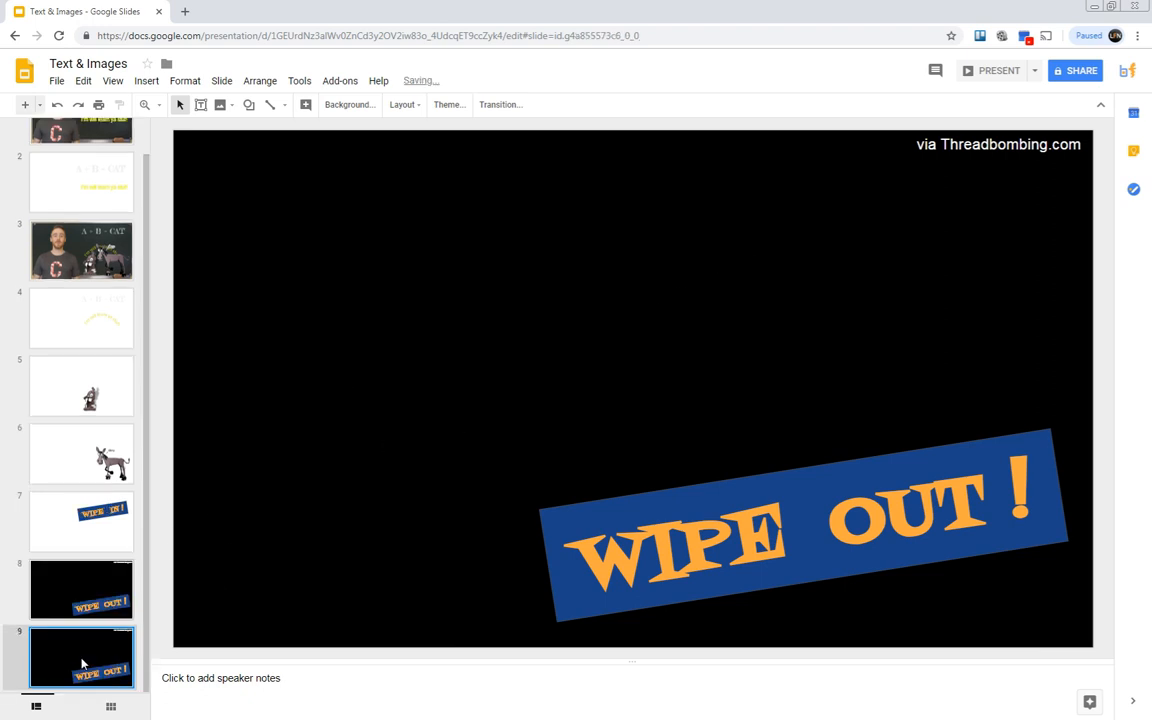
{"action": "left_click", "coordinate": [778, 495]}
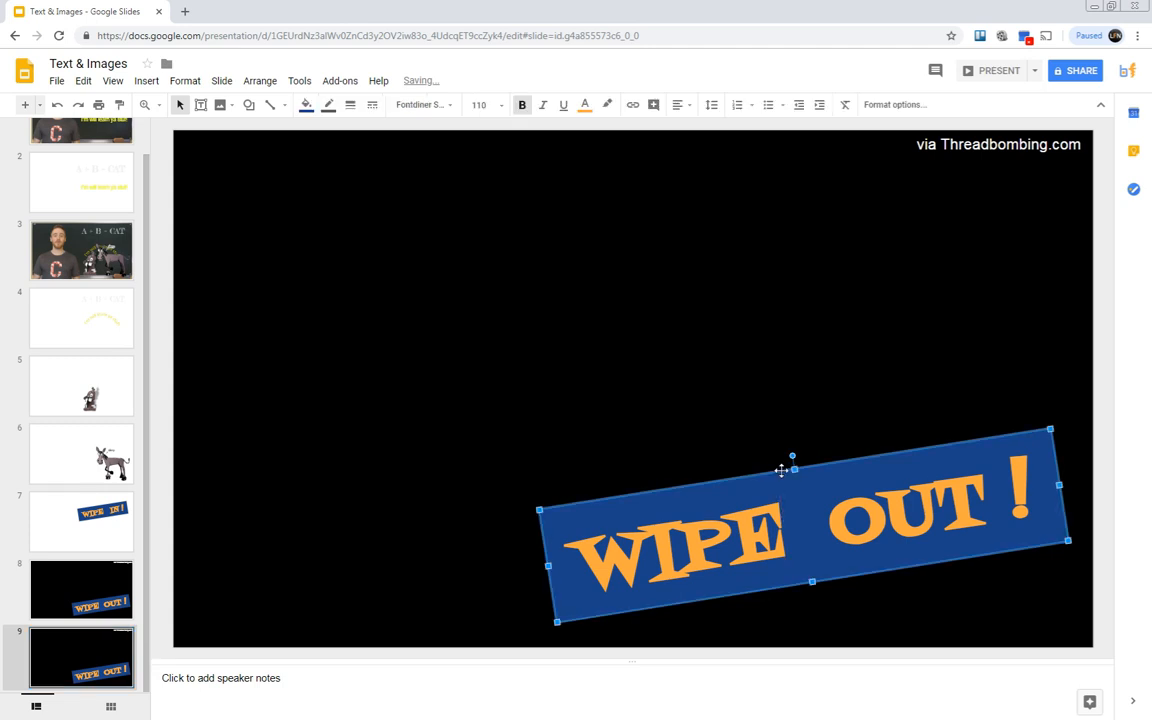
{"action": "key", "text": "Delete"}
{"action": "key", "text": "Escape"}
{"action": "key", "text": "Delete"}
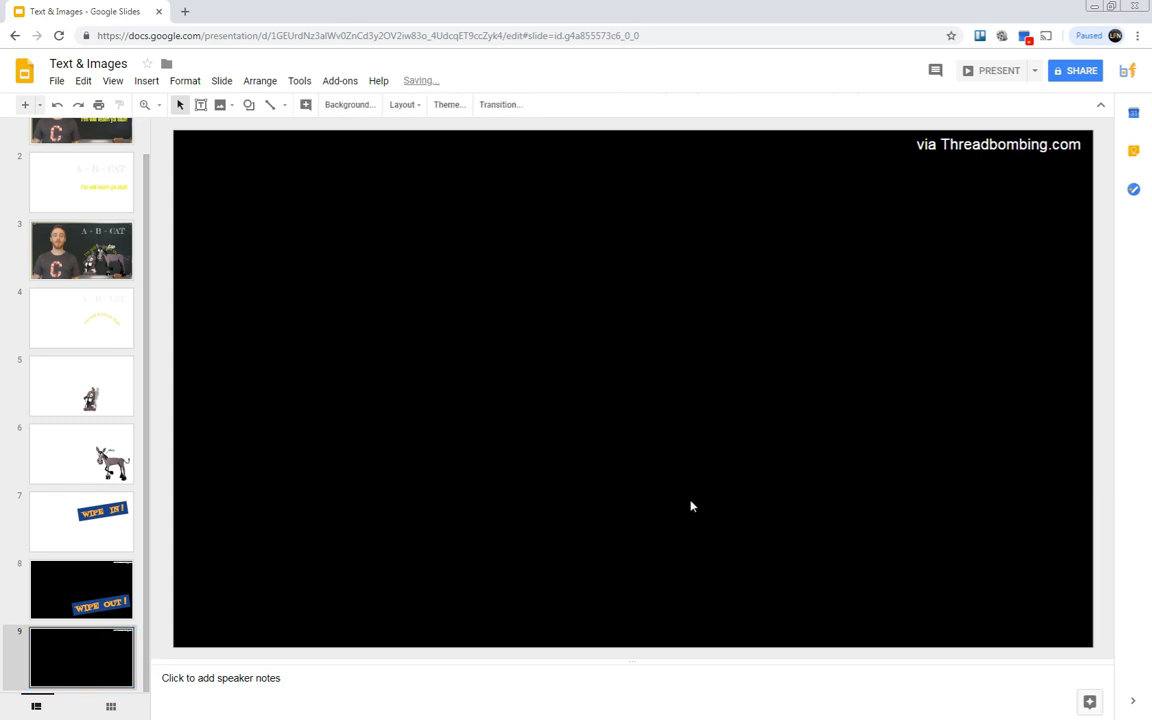
Delete the "via Threadbombing.com" credit text from slide 8
{"action": "left_click", "coordinate": [99, 578]}
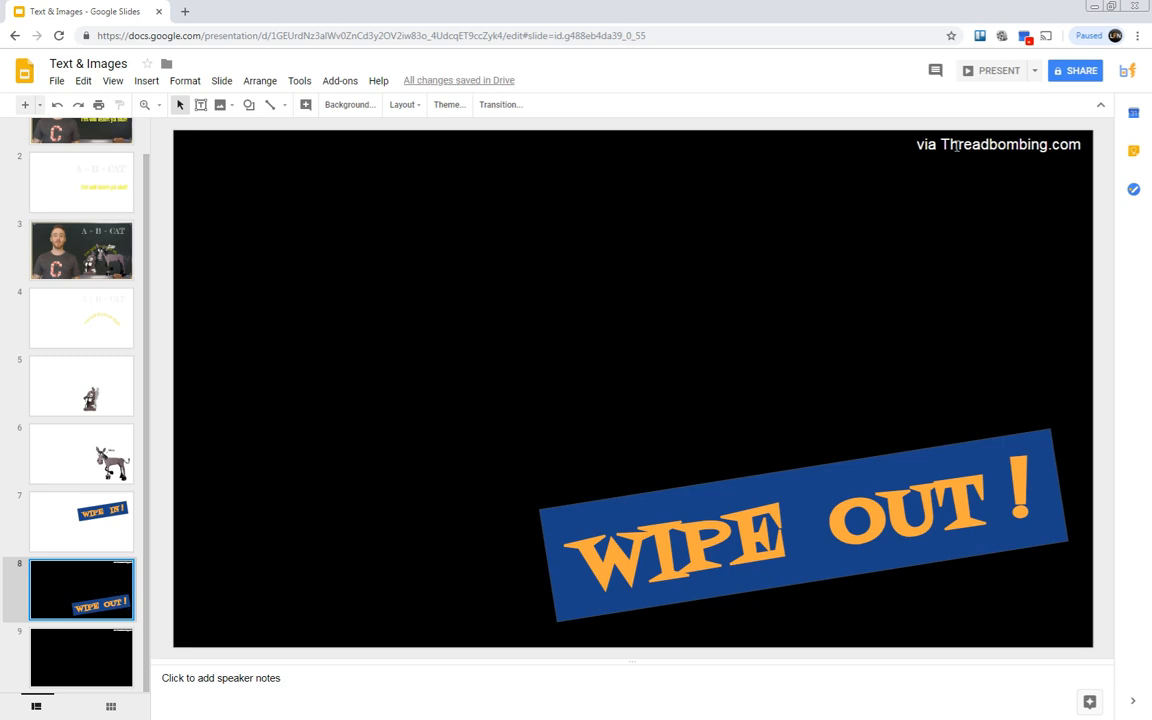
{"action": "left_click", "coordinate": [913, 145]}
{"action": "key", "text": "Delete"}
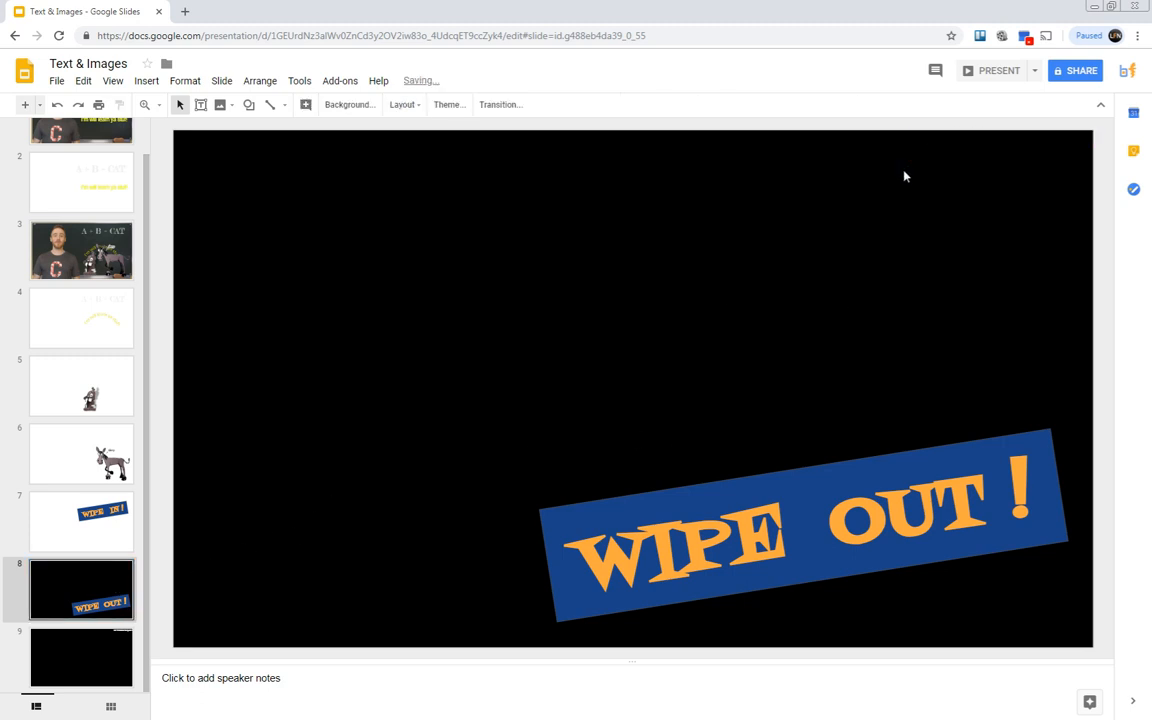
Set the background of slides 8 and 9 together to transparent
{"action": "left_click", "coordinate": [84, 658]}
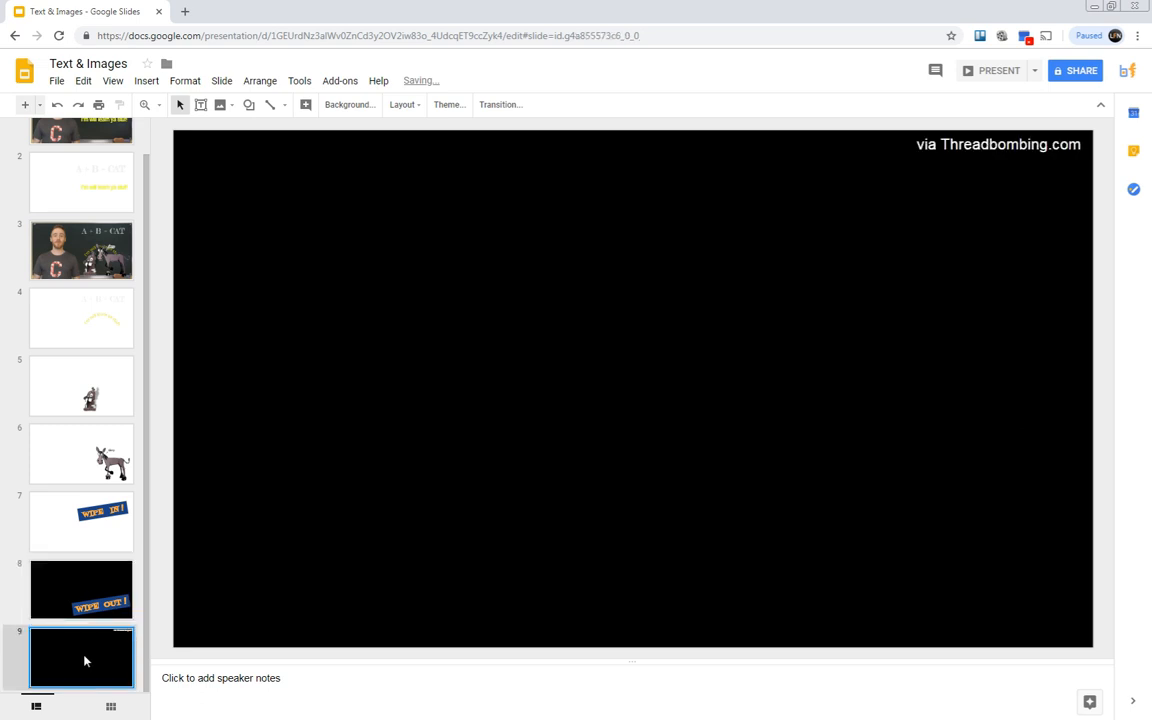
{"action": "left_click", "coordinate": [69, 581]}
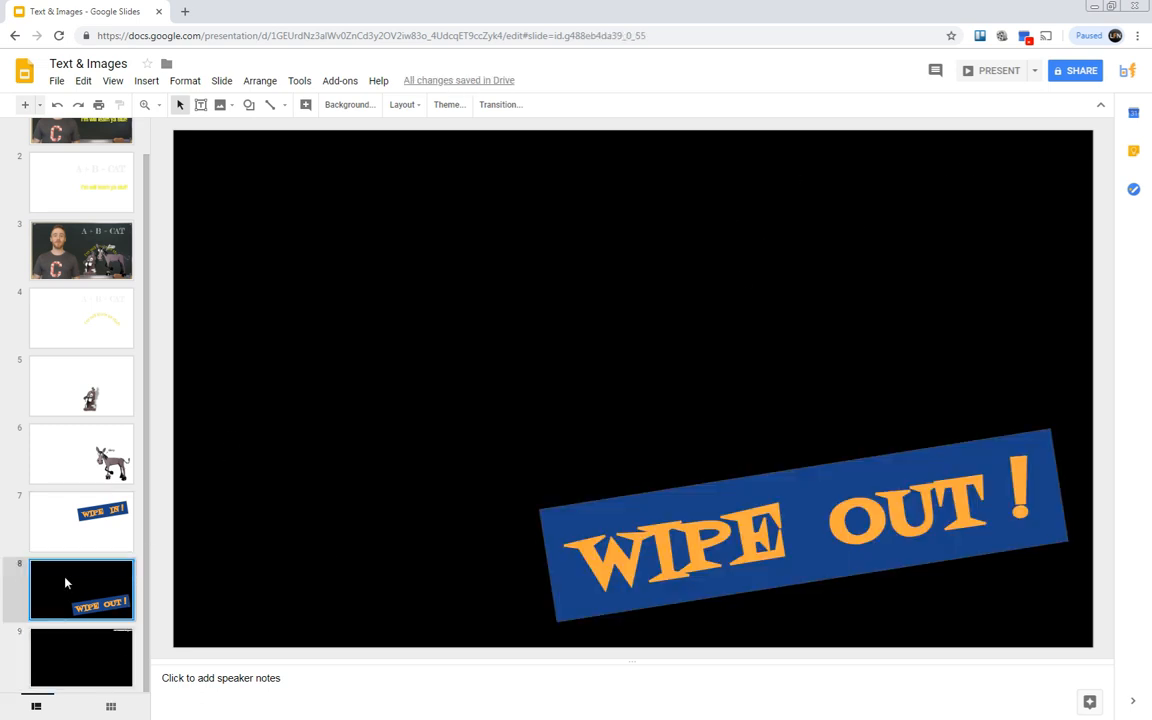
{"action": "left_click", "coordinate": [71, 657], "text": "shift"}
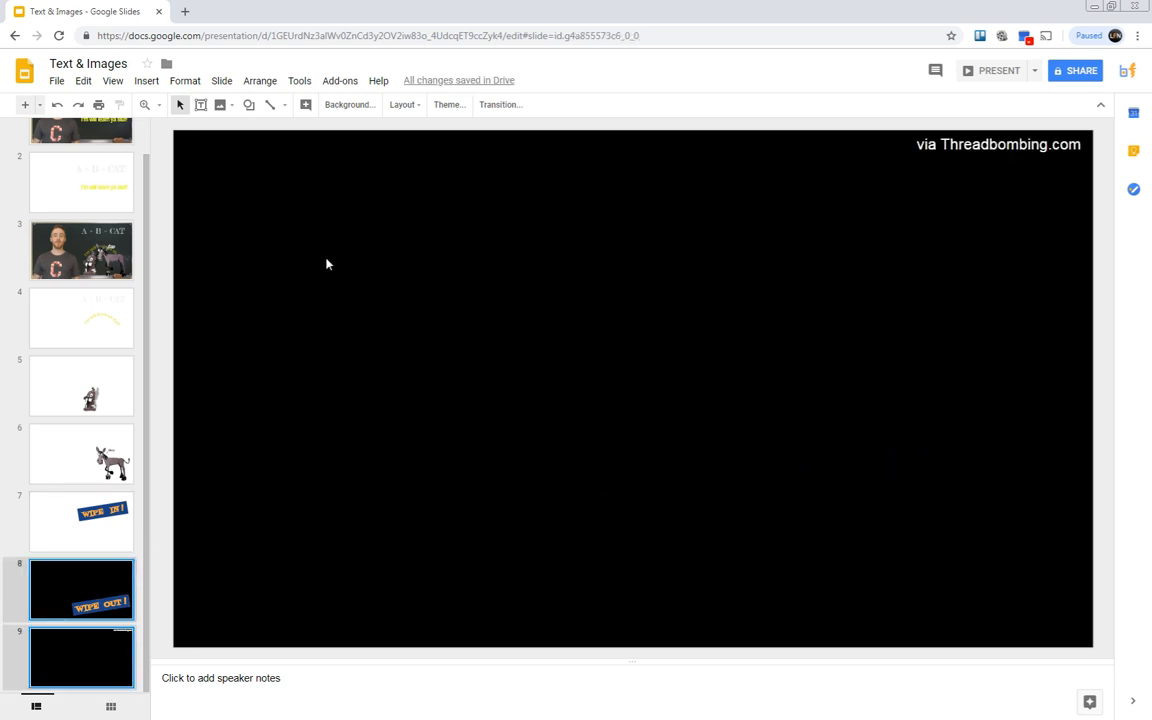
{"action": "left_click", "coordinate": [352, 106]}
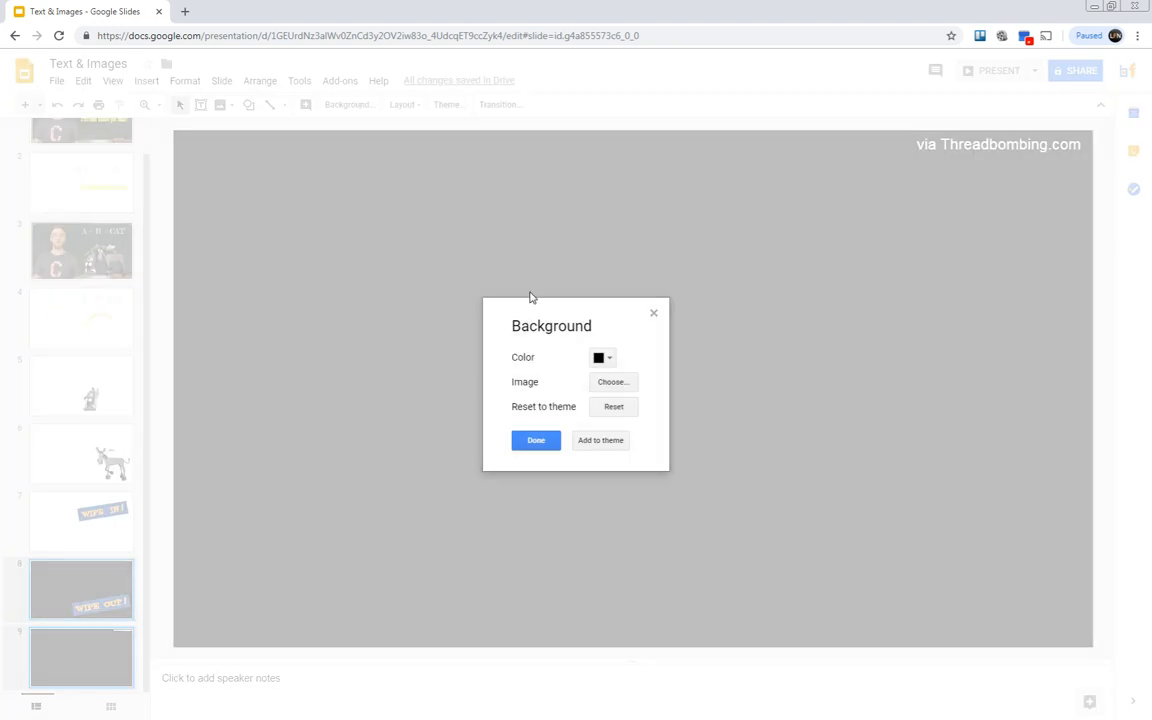
{"action": "left_click", "coordinate": [601, 357]}
{"action": "left_click", "coordinate": [627, 410]}
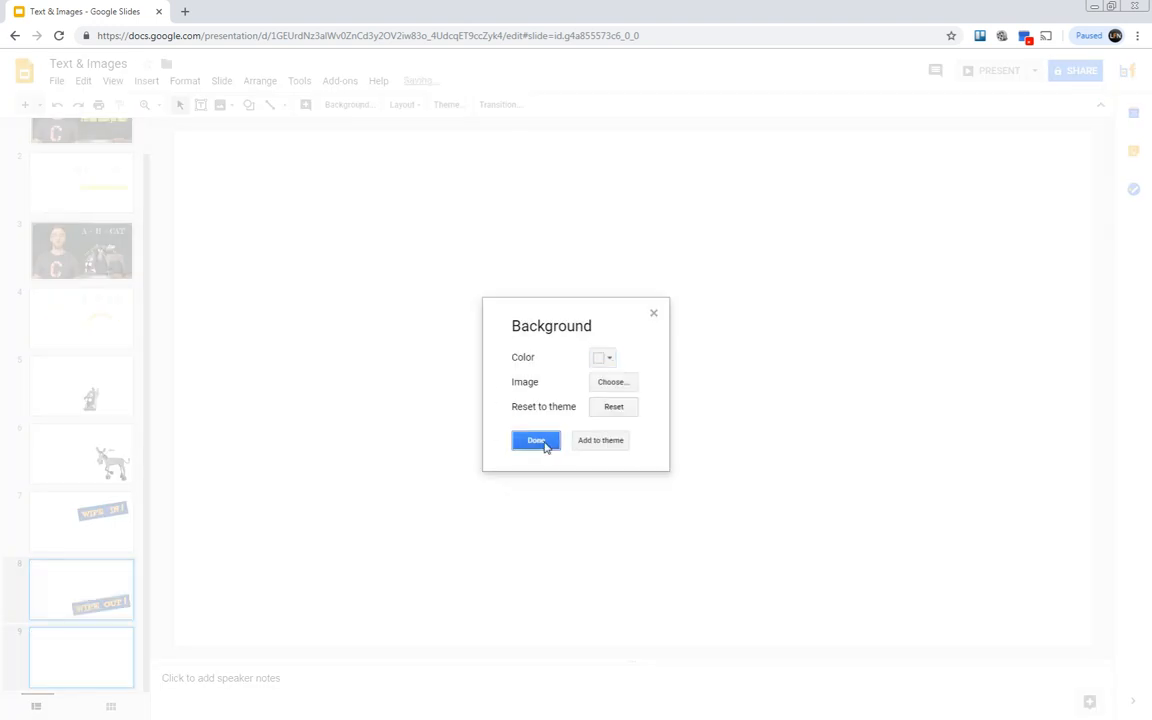
{"action": "left_click", "coordinate": [546, 441]}
Download slide 8 as a PNG image, replacing 05_Text_03_wipe_out.png in the Graphics folder
{"action": "left_click", "coordinate": [62, 586]}
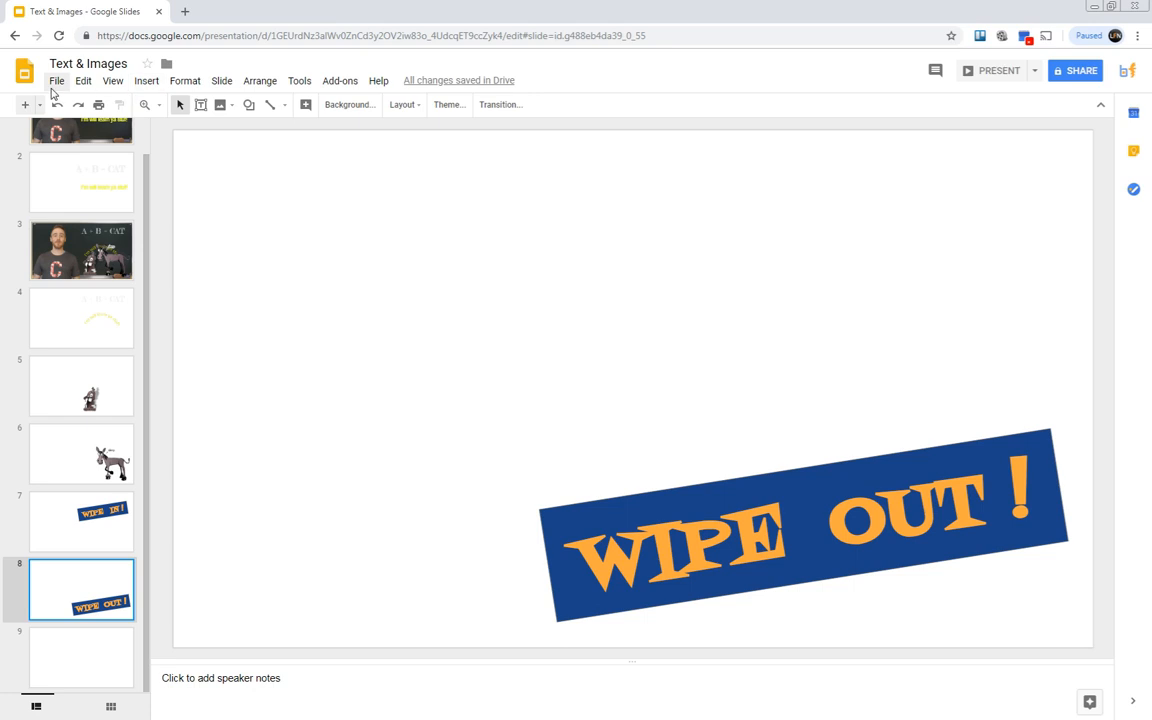
{"action": "left_click", "coordinate": [57, 82]}
{"action": "mouse_move", "coordinate": [113, 215]}
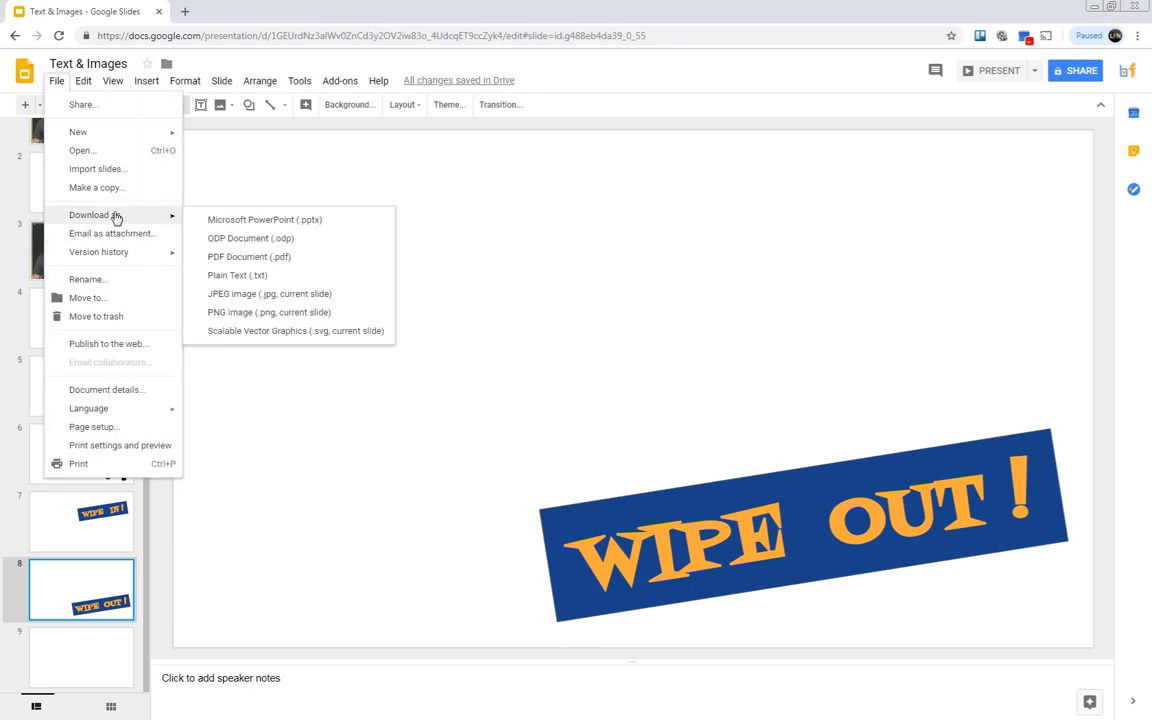
{"action": "left_click", "coordinate": [244, 316]}
{"action": "left_click", "coordinate": [523, 210]}
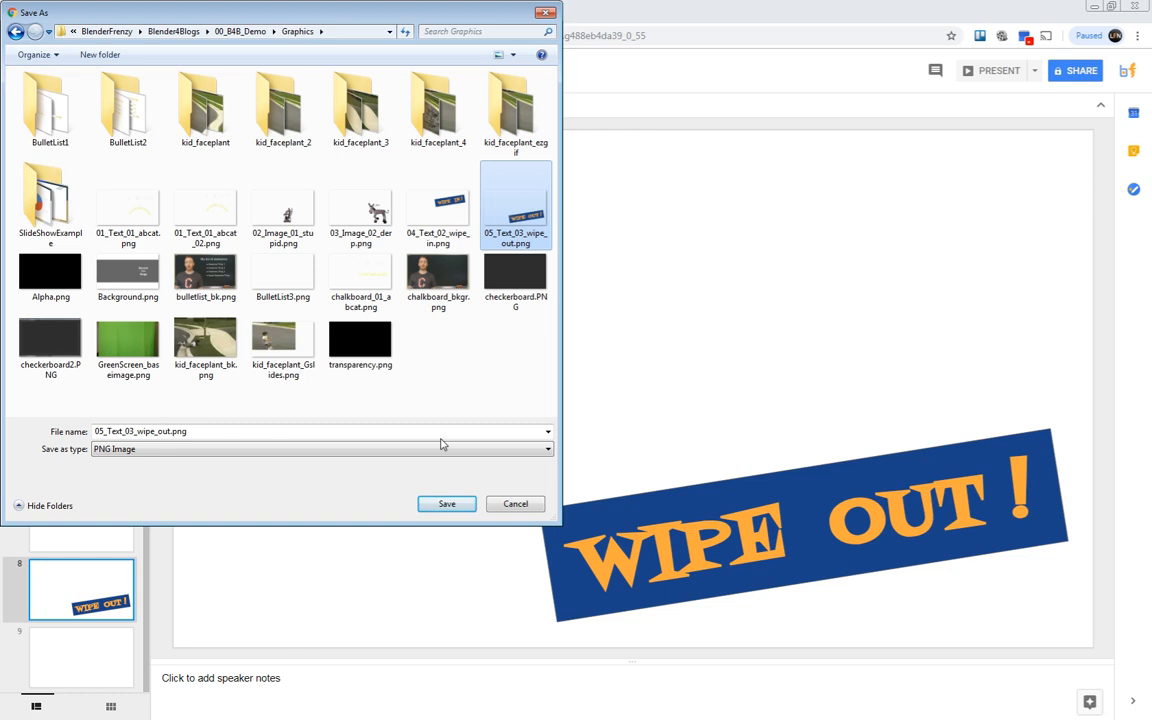
{"action": "left_click", "coordinate": [447, 504]}
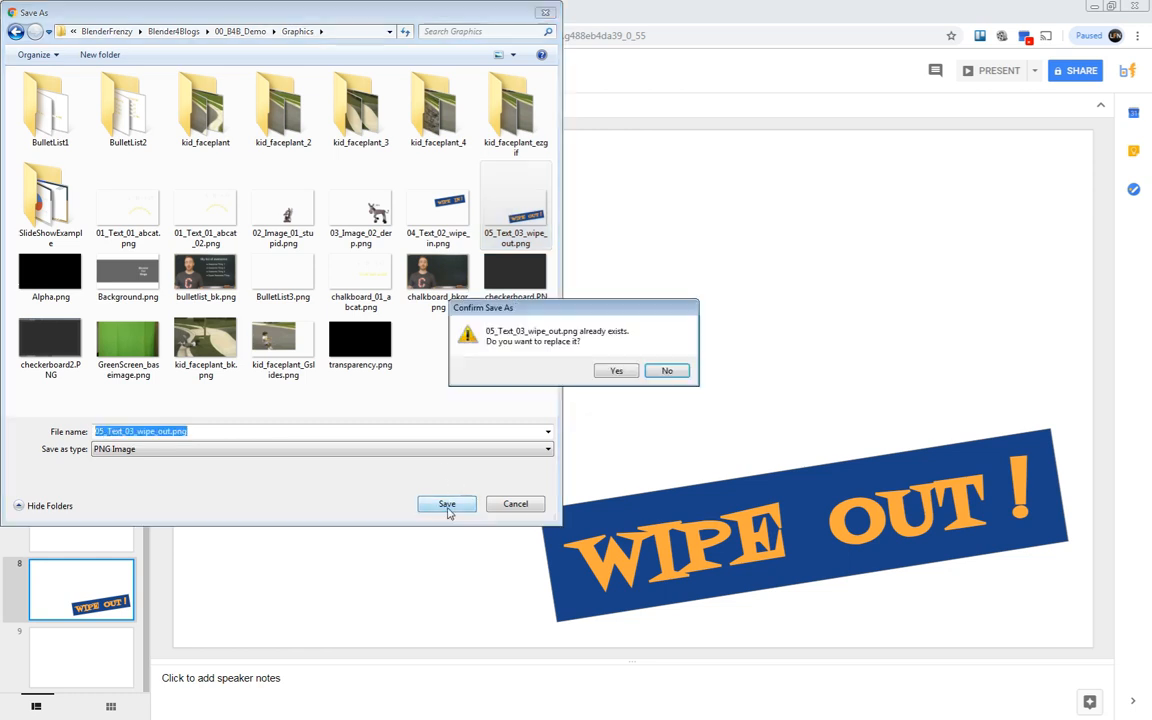
{"action": "left_click", "coordinate": [633, 376]}
Download slide 9 as a PNG image named 06_Text_04_threadbombing.png in the Graphics folder
{"action": "key", "text": "ctrl+m"}
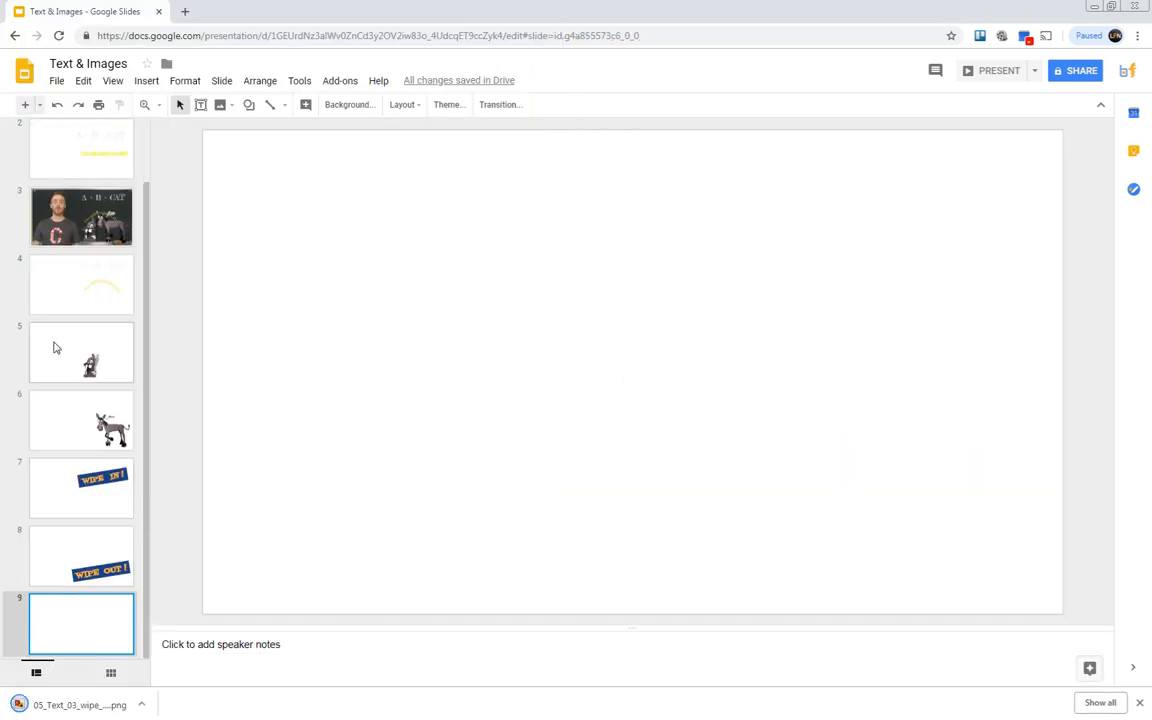
{"action": "left_click", "coordinate": [57, 81]}
{"action": "mouse_move", "coordinate": [97, 220]}
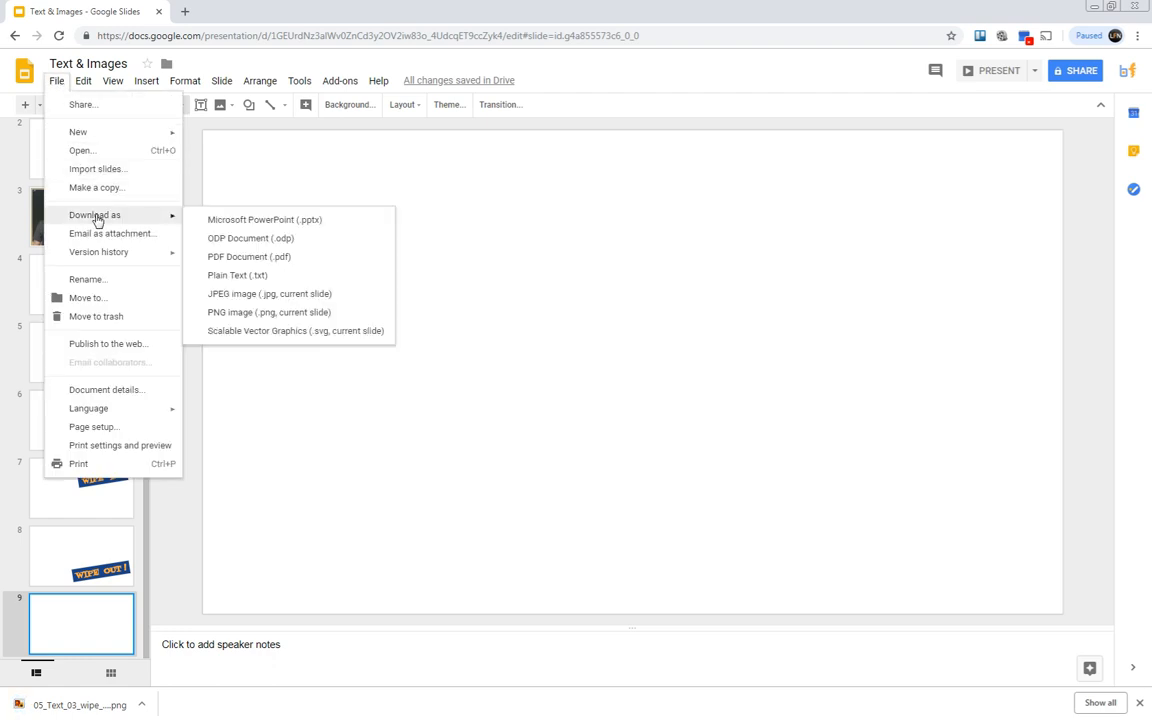
{"action": "left_click", "coordinate": [236, 312]}
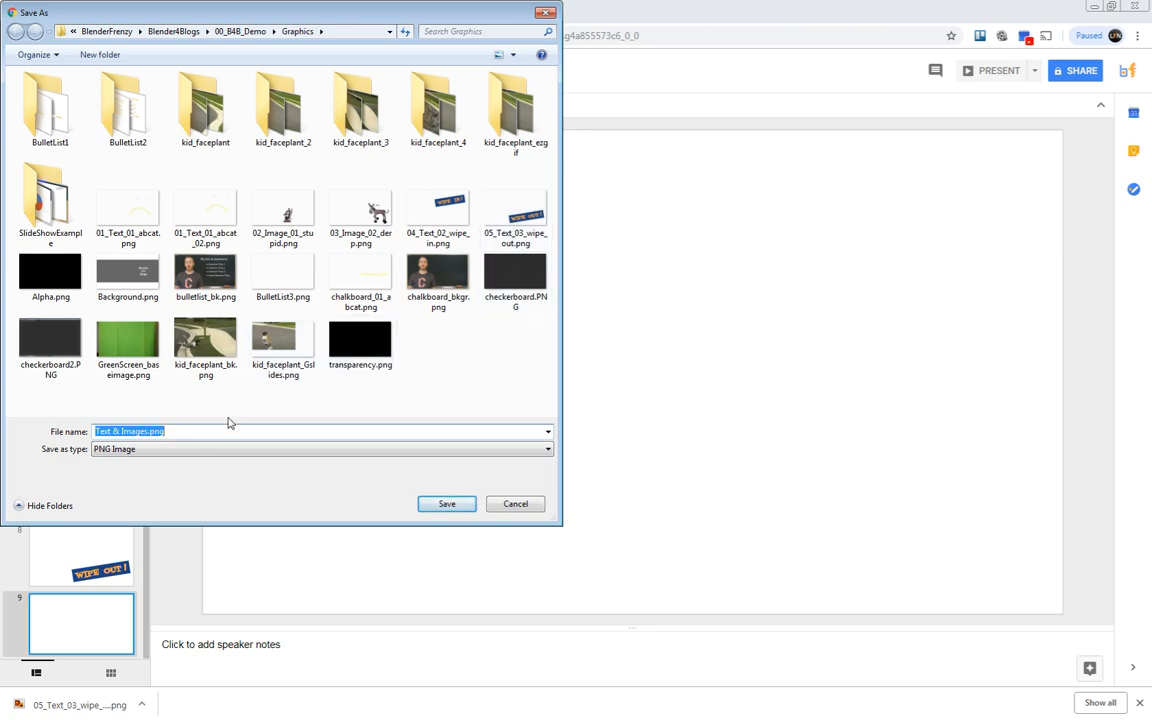
{"action": "left_click", "coordinate": [514, 210]}
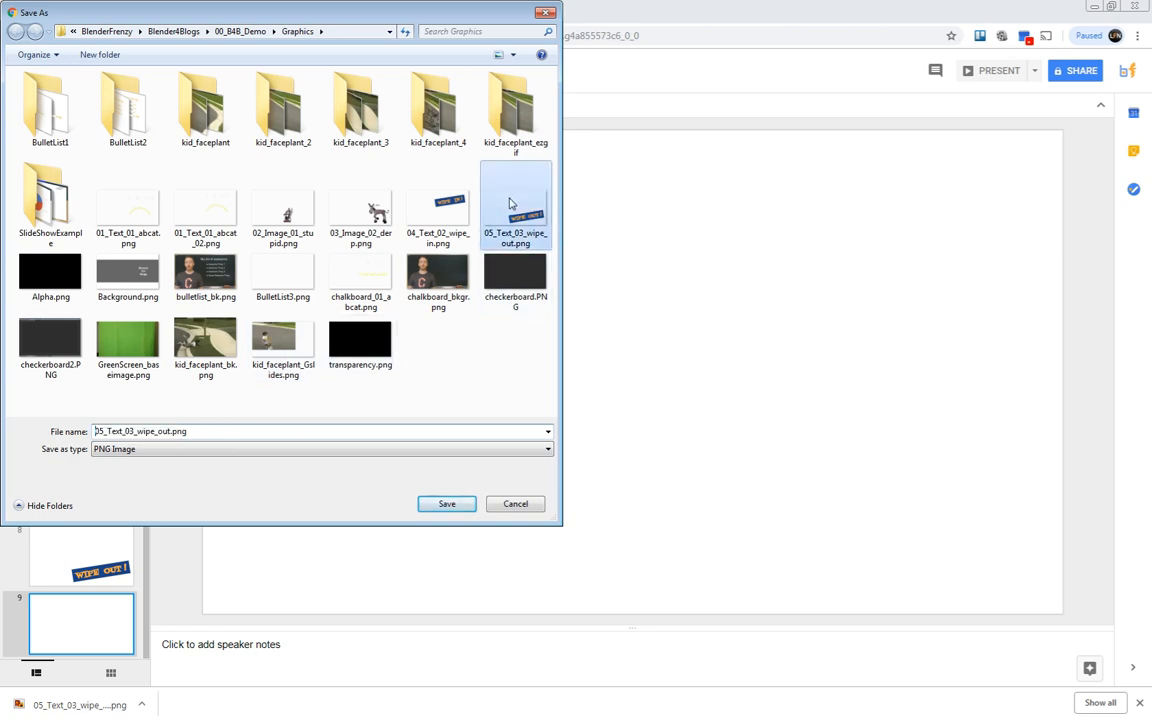
{"action": "left_click", "coordinate": [105, 431]}
{"action": "left_click", "coordinate": [105, 431]}
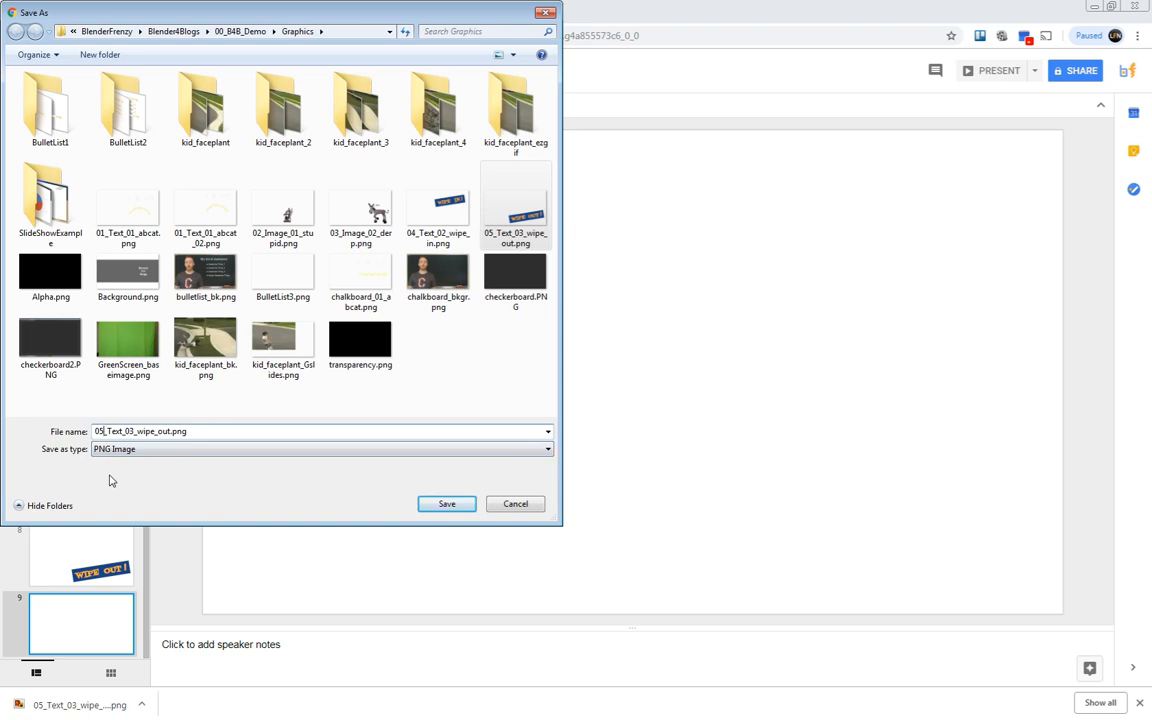
{"action": "key", "text": "BackSpace"}
{"action": "type", "text": "6"}
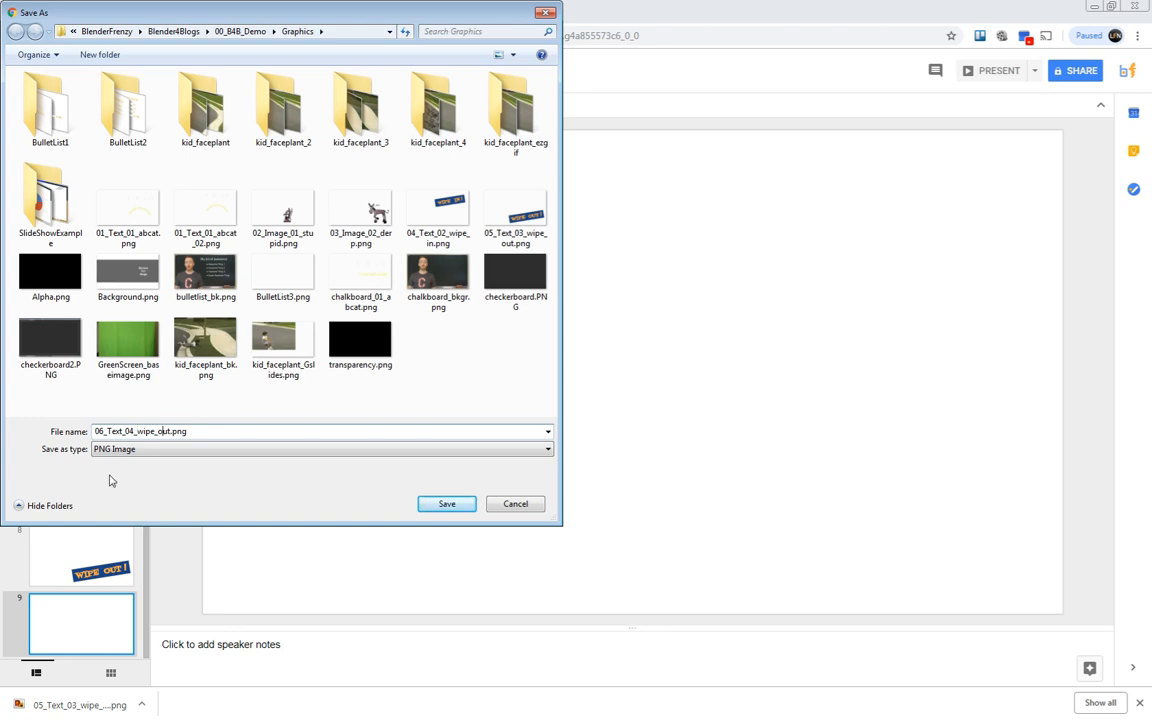
{"action": "key", "text": "BackSpace"}
{"action": "key", "text": "BackSpace"}
{"action": "key", "text": "BackSpace"}
{"action": "key", "text": "BackSpace"}
{"action": "key", "text": "BackSpace"}
{"action": "type", "text": "threadbombing"}
{"action": "key", "text": "Return"}
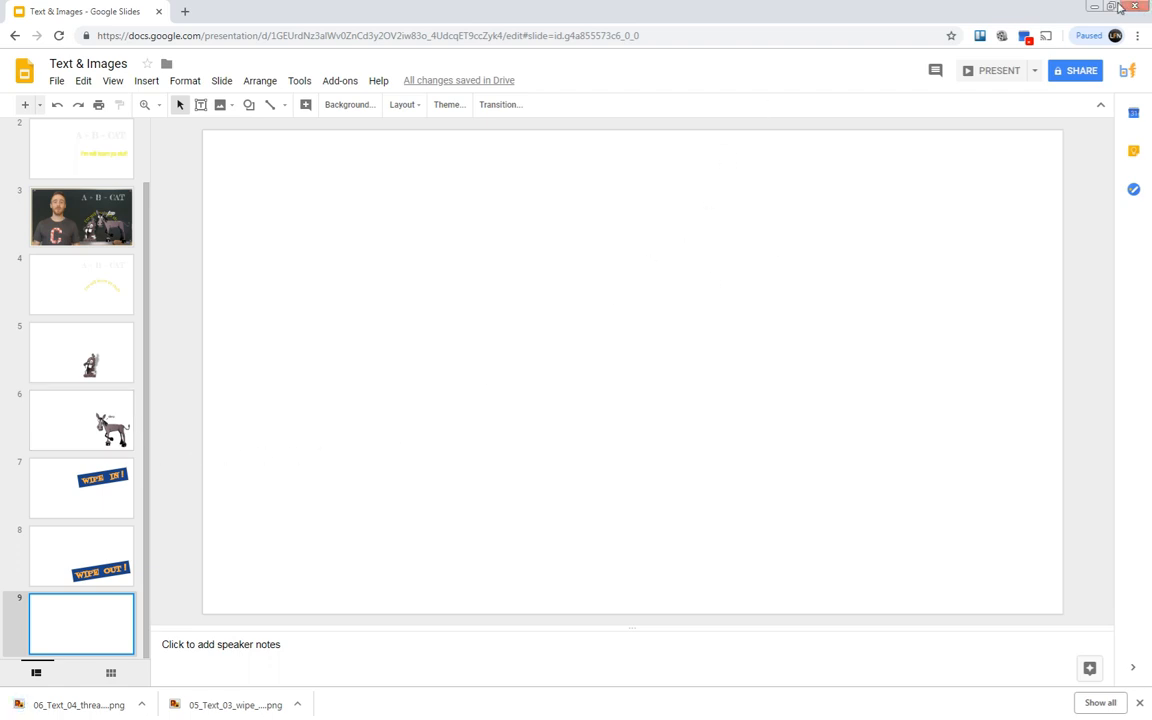
Switch to Blender, select the WIPE OUT! banner strip and refresh the sequencer to load its replaced image
{"action": "key", "text": "alt+Tab"}
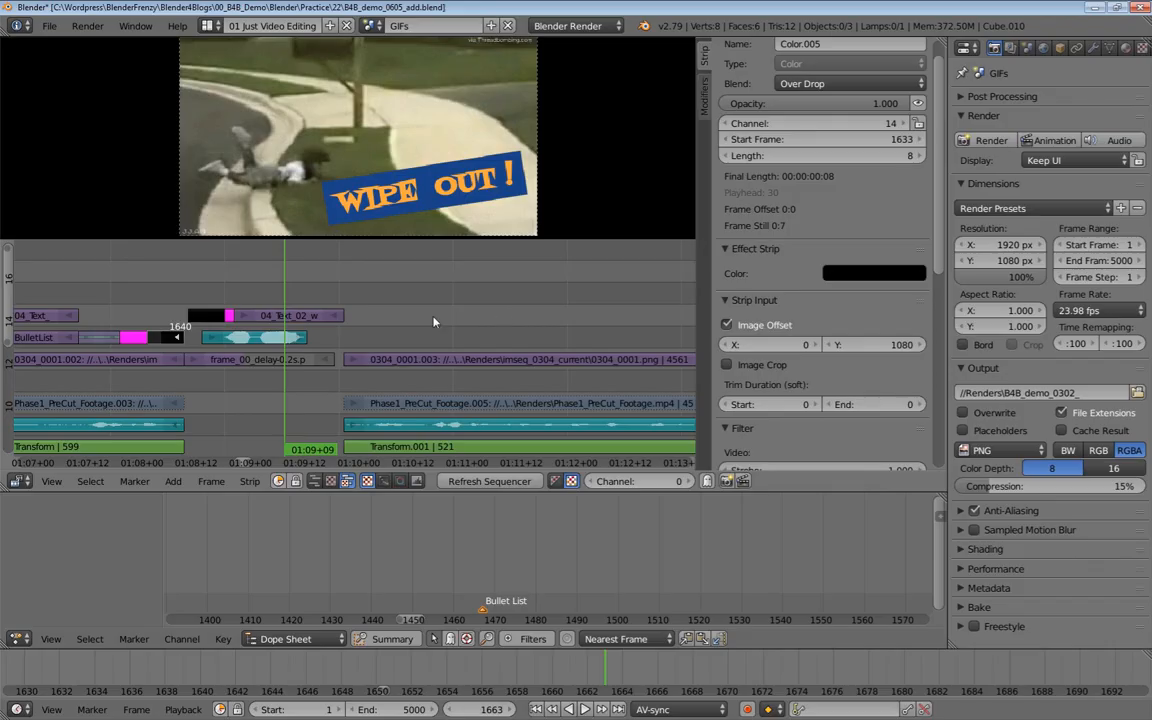
{"action": "left_click", "coordinate": [311, 318]}
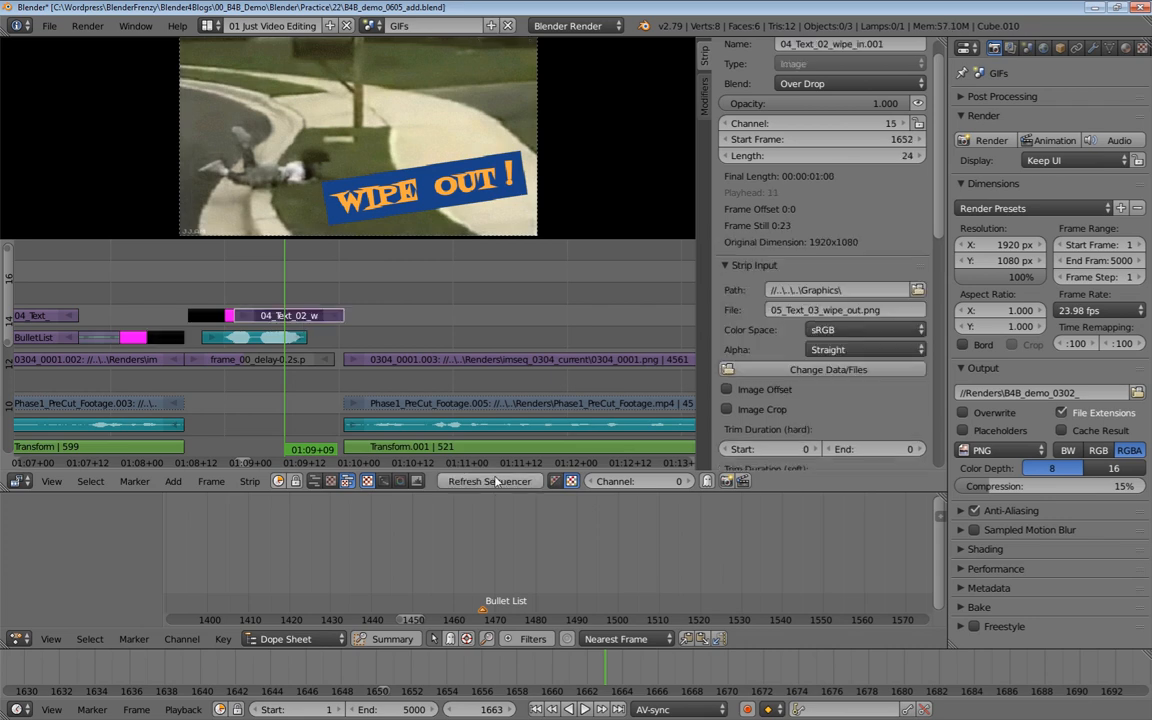
{"action": "scroll", "coordinate": [425, 195], "scroll_direction": "up", "scroll_amount": 1}
{"action": "scroll", "coordinate": [409, 151], "scroll_direction": "down", "scroll_amount": 2}
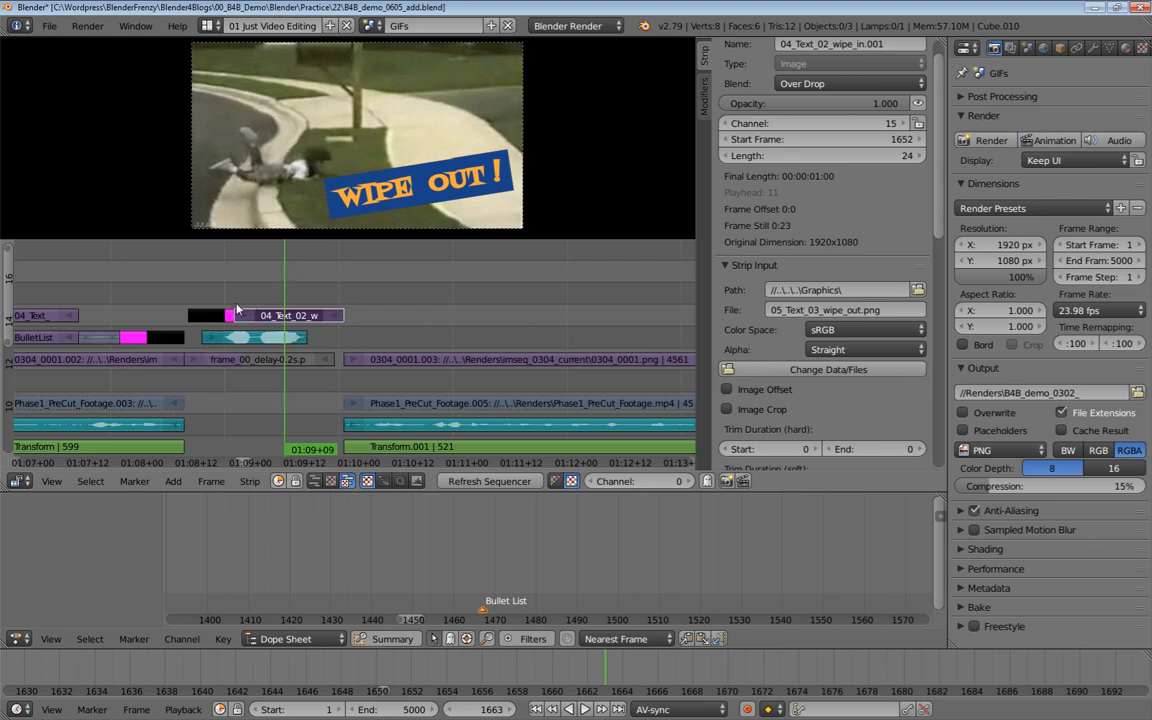
{"action": "scroll", "coordinate": [258, 300], "scroll_direction": "up", "scroll_amount": 4}
{"action": "scroll", "coordinate": [393, 80], "scroll_direction": "up", "scroll_amount": 2}
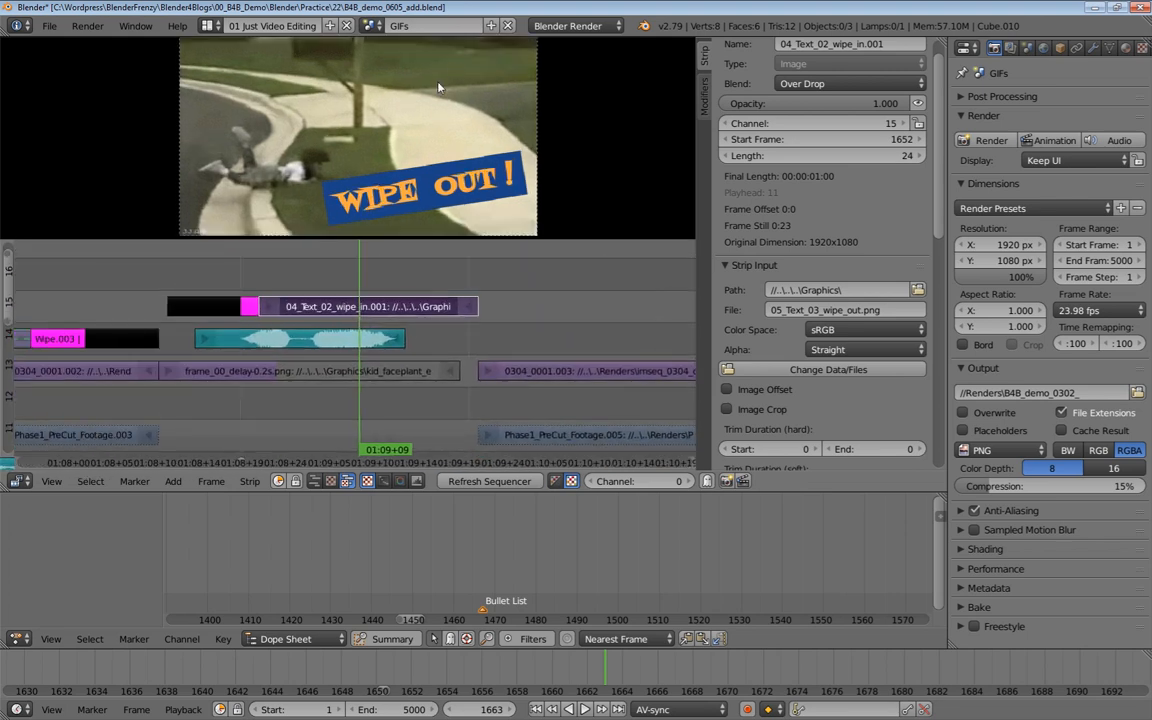
Select the faceplant GIF strip and play back the start of the WIPE OUT! banner's wipe
{"action": "scroll", "coordinate": [433, 95], "scroll_direction": "down", "scroll_amount": 1}
{"action": "right_click", "coordinate": [270, 370]}
{"action": "left_click", "coordinate": [252, 368]}
{"action": "key", "text": "alt+a"}
{"action": "key", "text": "alt+a"}
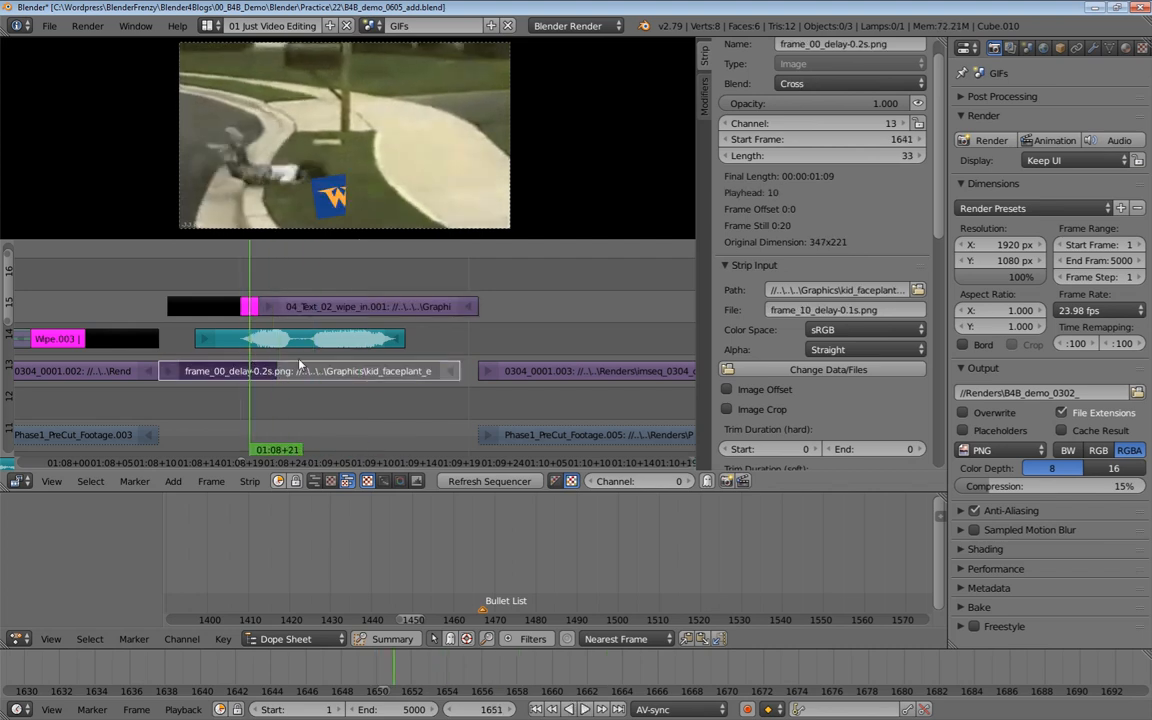
Move the WIPE OUT! banner, its wipe and color strips, and the sound strip above the GIF up one channel
{"action": "scroll", "coordinate": [321, 355], "scroll_direction": "down", "scroll_amount": 3}
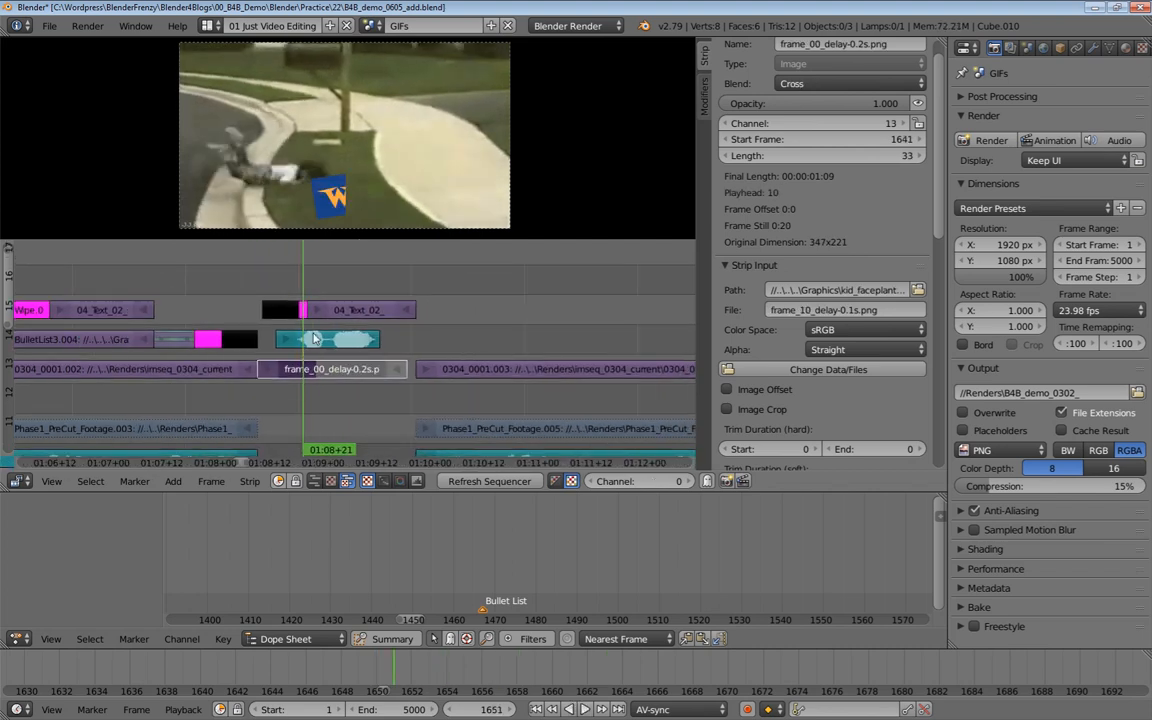
{"action": "key", "text": "b"}
{"action": "left_click_drag", "start_coordinate": [228, 263], "coordinate": [433, 347]}
{"action": "scroll", "coordinate": [377, 326], "scroll_direction": "down", "scroll_amount": 4}
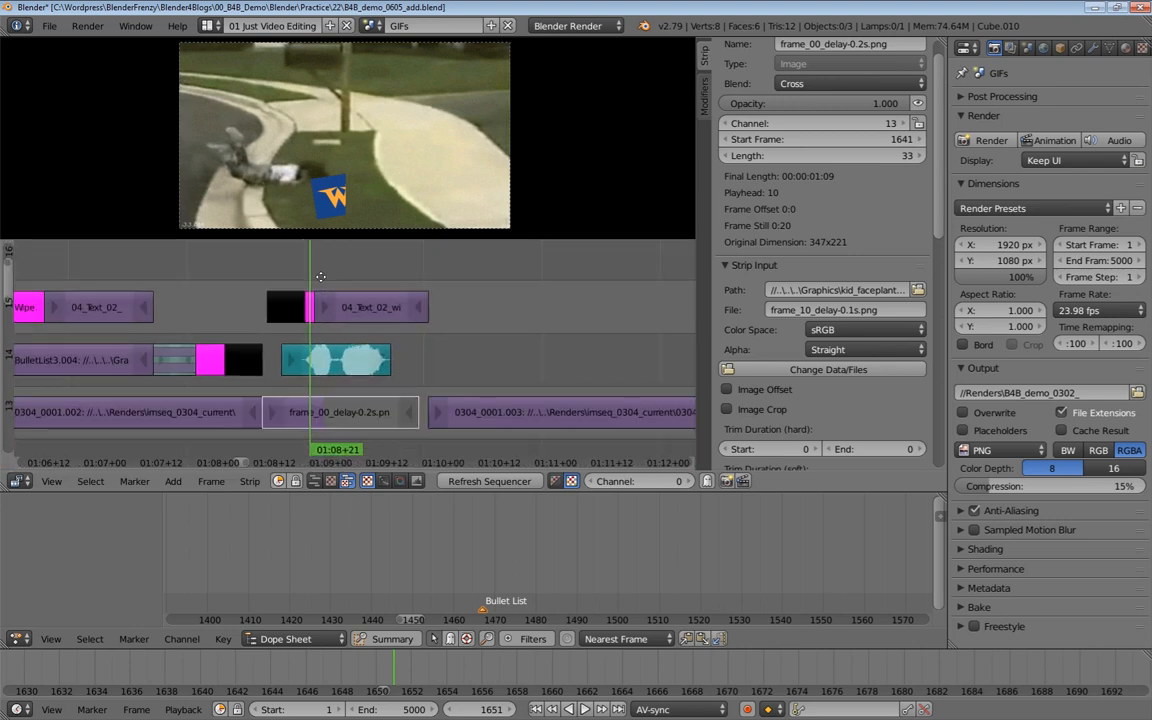
{"action": "key", "text": "b"}
{"action": "left_click_drag", "start_coordinate": [286, 278], "coordinate": [418, 380]}
{"action": "key", "text": "g"}
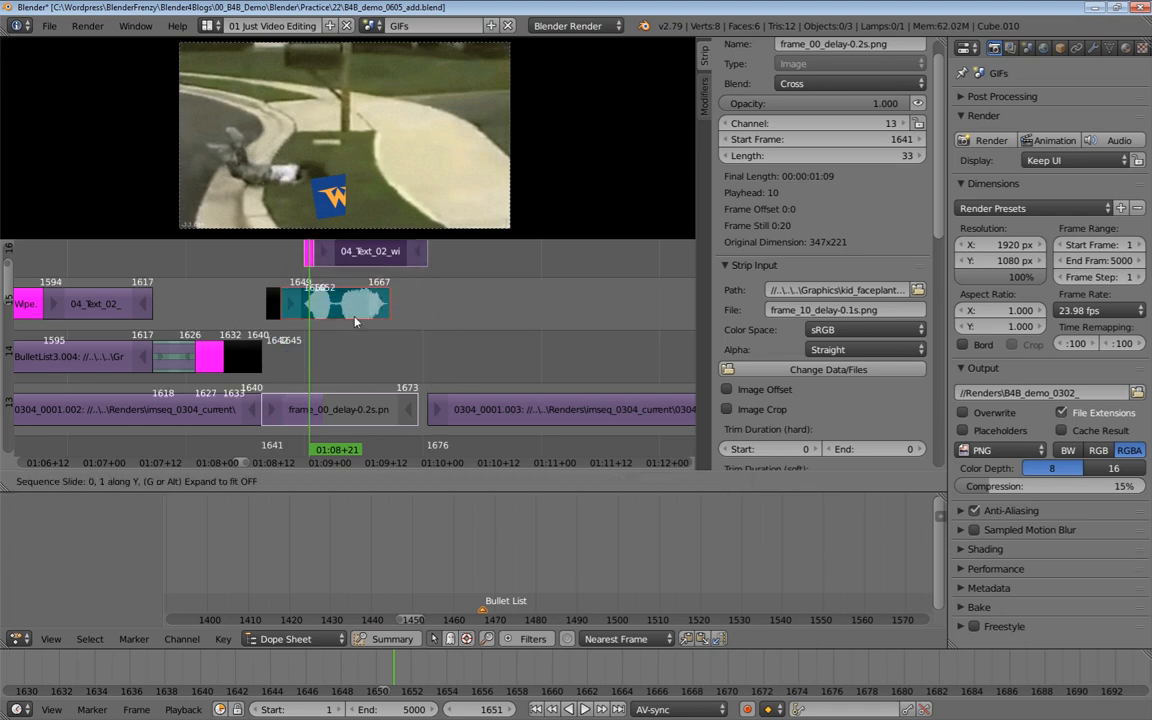
{"action": "left_click", "coordinate": [342, 341]}
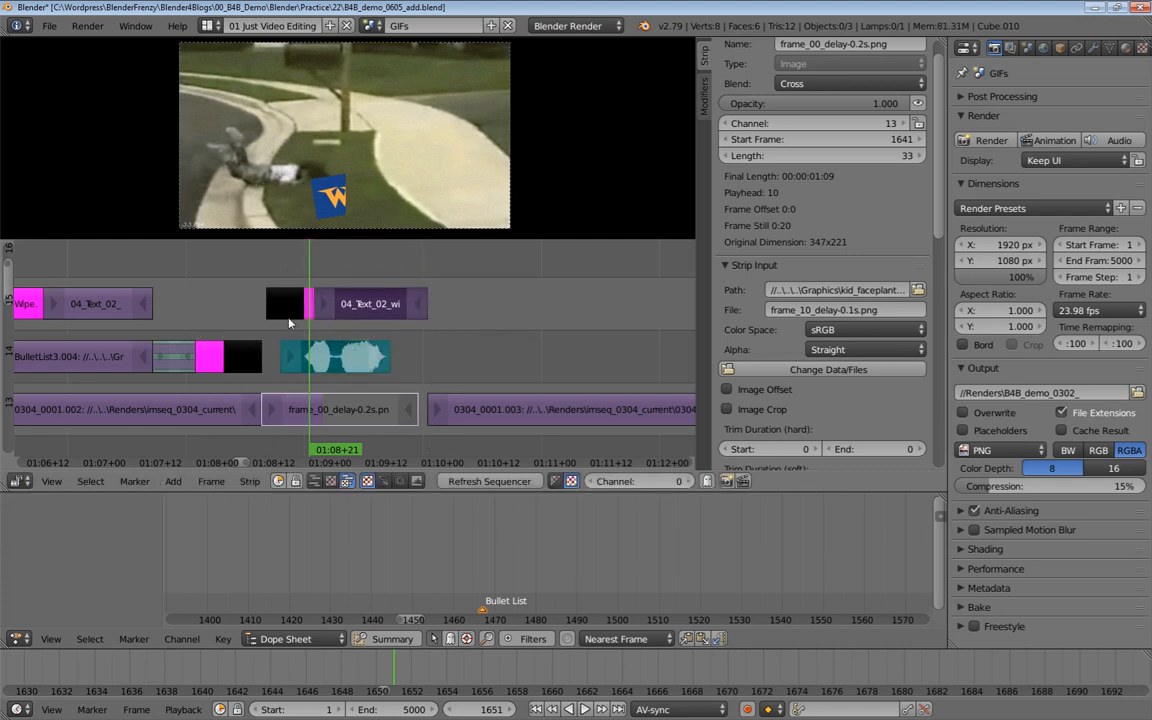
{"action": "right_click", "coordinate": [290, 309]}
{"action": "key", "text": "g"}
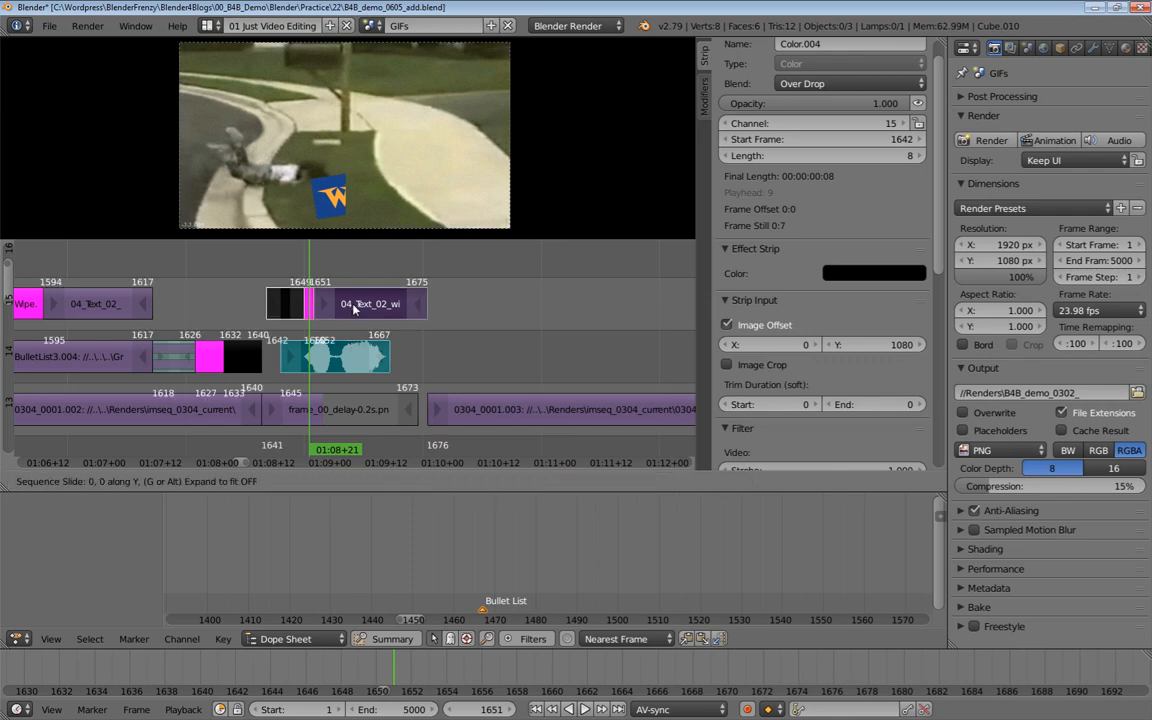
{"action": "left_click", "coordinate": [321, 373]}
Duplicate the faceplant GIF strip into channel 14 directly above the original, starting at frame 1641
{"action": "right_click", "coordinate": [330, 408]}
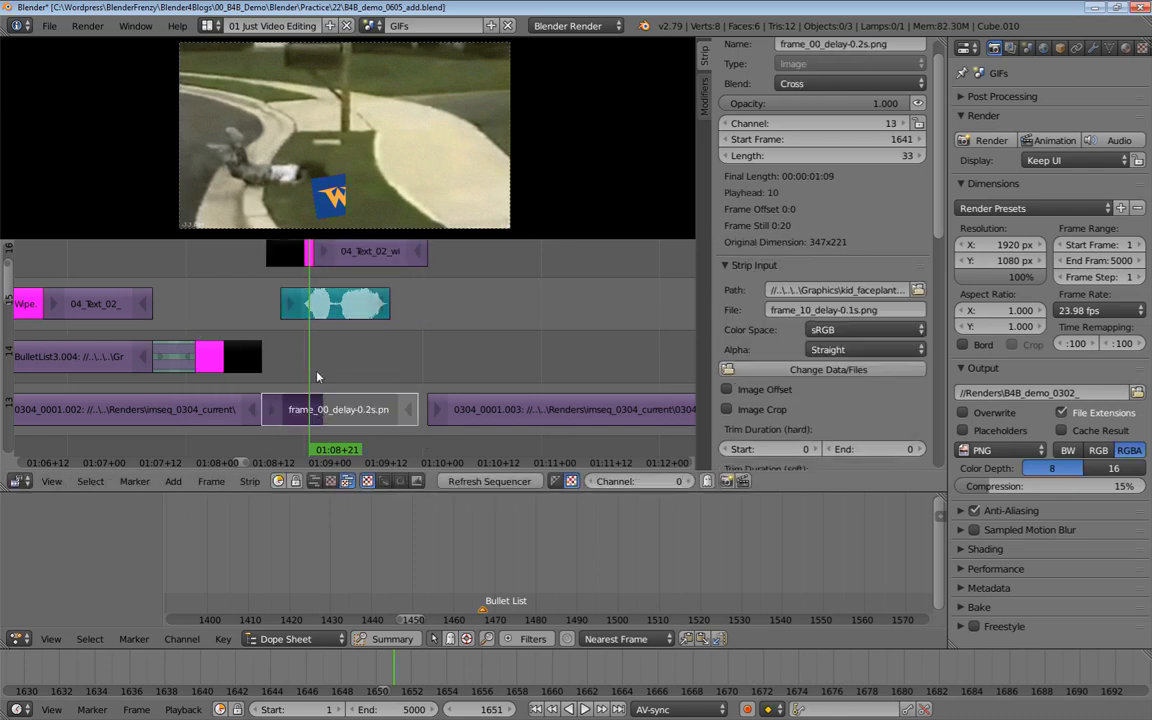
{"action": "key", "text": "shift+d"}
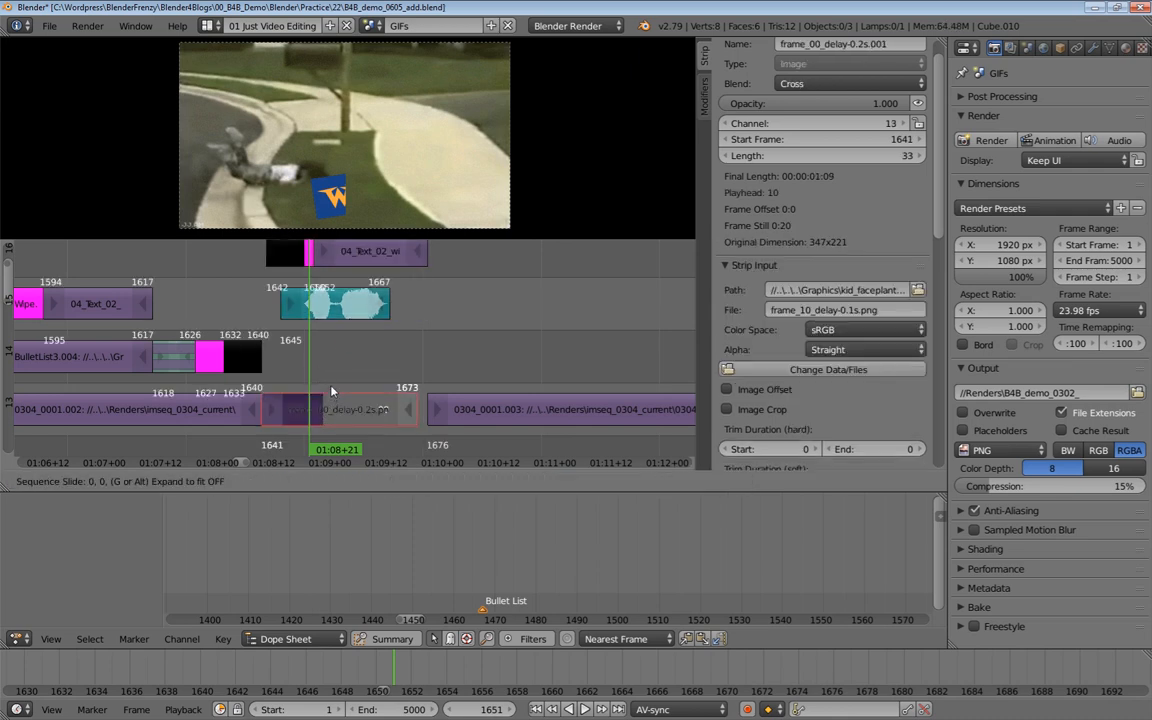
{"action": "left_click", "coordinate": [298, 340]}
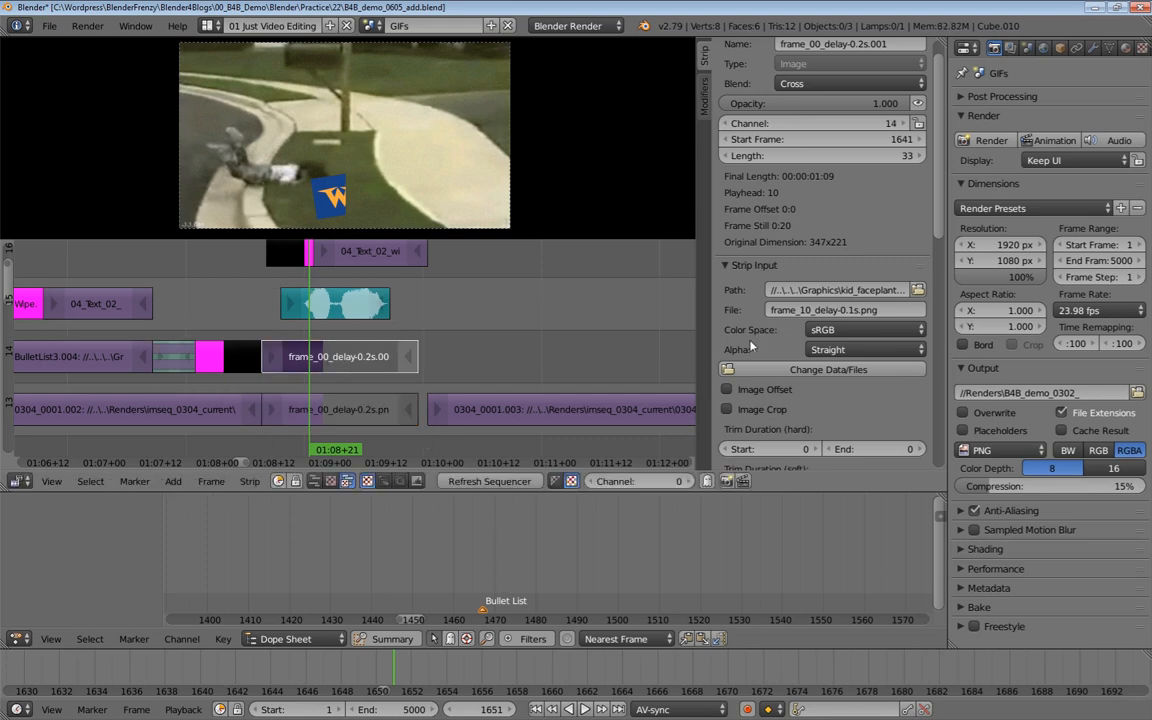
Replace the duplicate strip's source with 06_Text_04_threadbombing.png and set its blend mode to Over Drop
{"action": "left_click", "coordinate": [822, 369]}
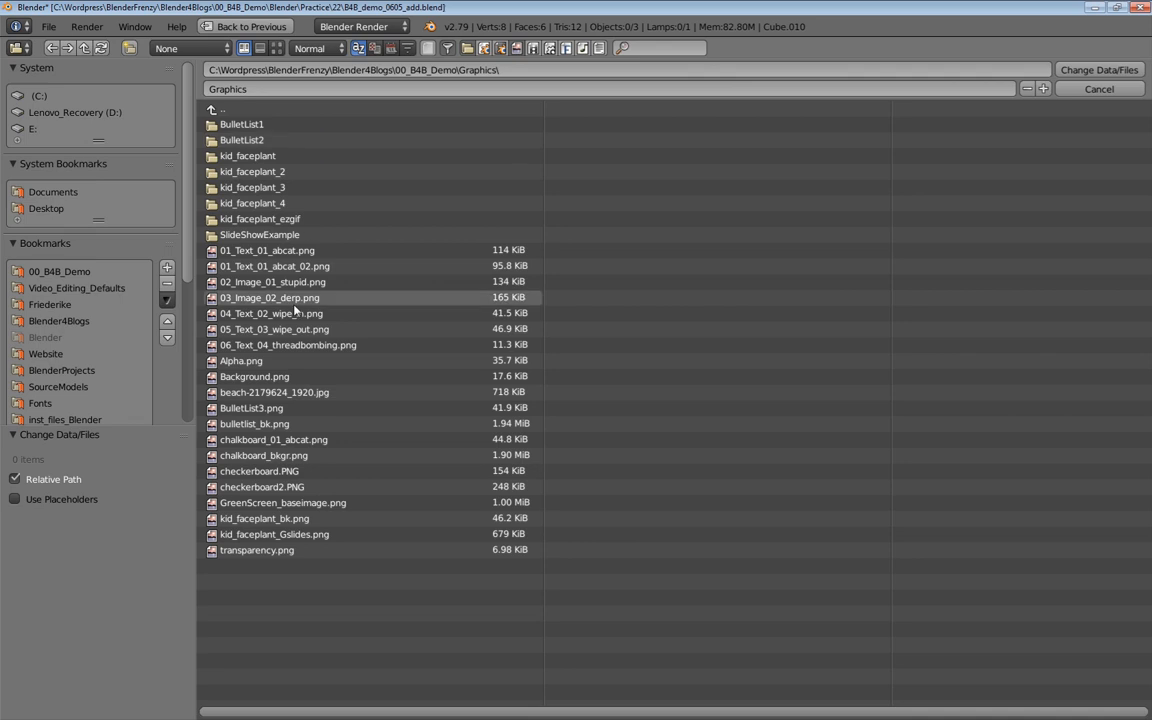
{"action": "double_click", "coordinate": [283, 346]}
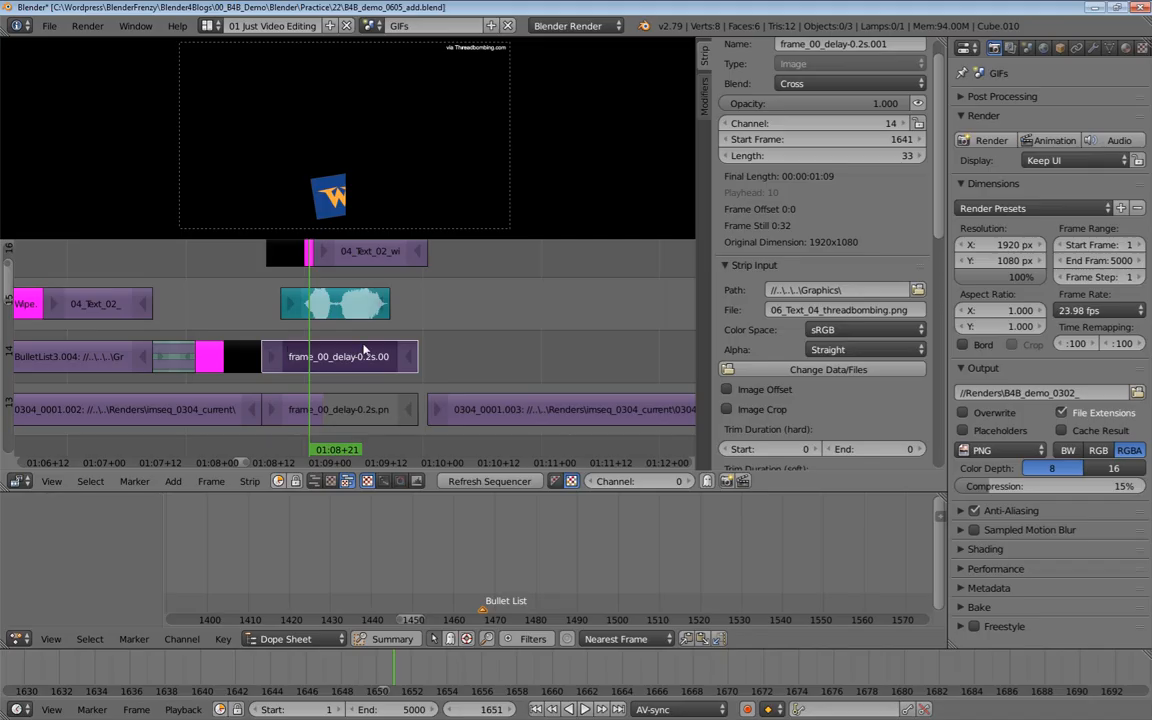
{"action": "left_click", "coordinate": [830, 83]}
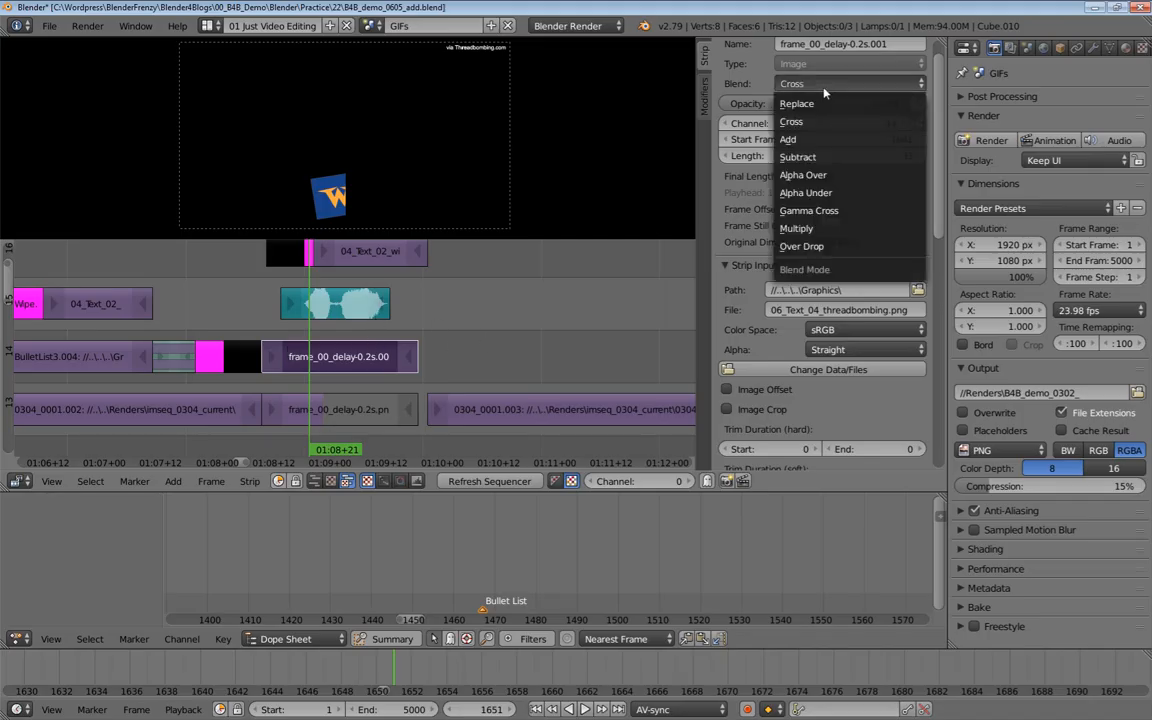
{"action": "left_click", "coordinate": [808, 248]}
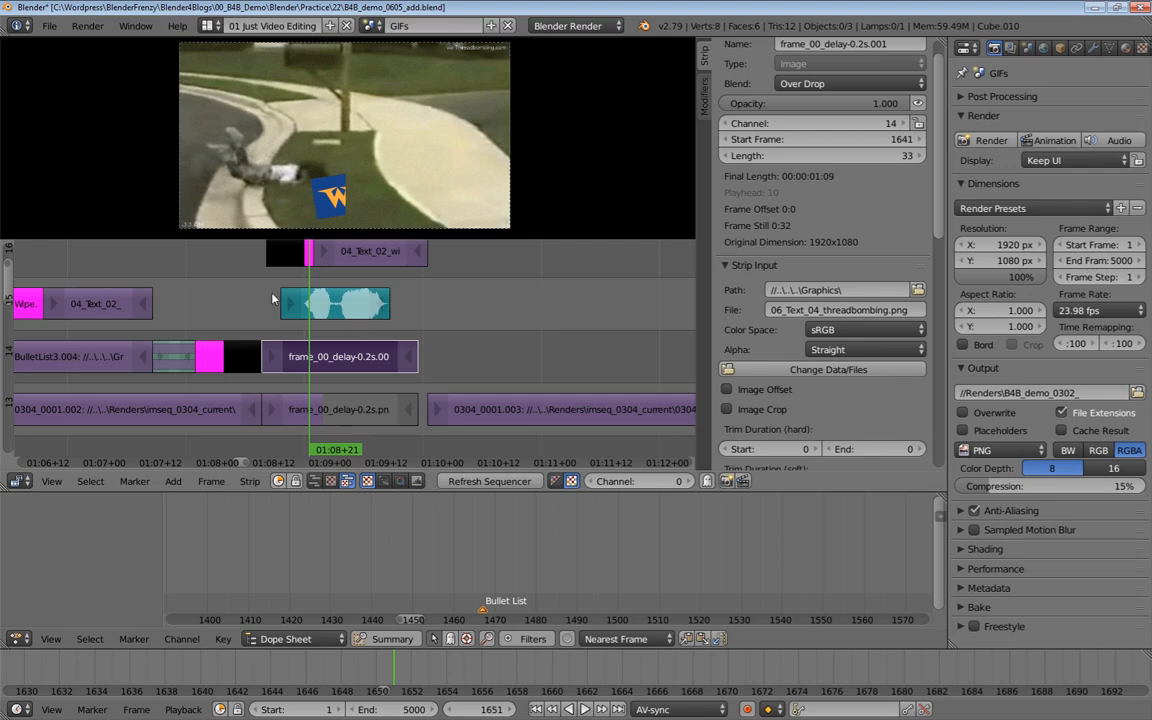
Play and scrub through the wipe-out section, checking where the GIF and credit text strips end before the next footage
{"action": "scroll", "coordinate": [265, 310], "scroll_direction": "down", "scroll_amount": 3}
{"action": "left_click_drag", "start_coordinate": [265, 310], "coordinate": [397, 435]}
{"action": "scroll", "coordinate": [409, 404], "scroll_direction": "up", "scroll_amount": 4}
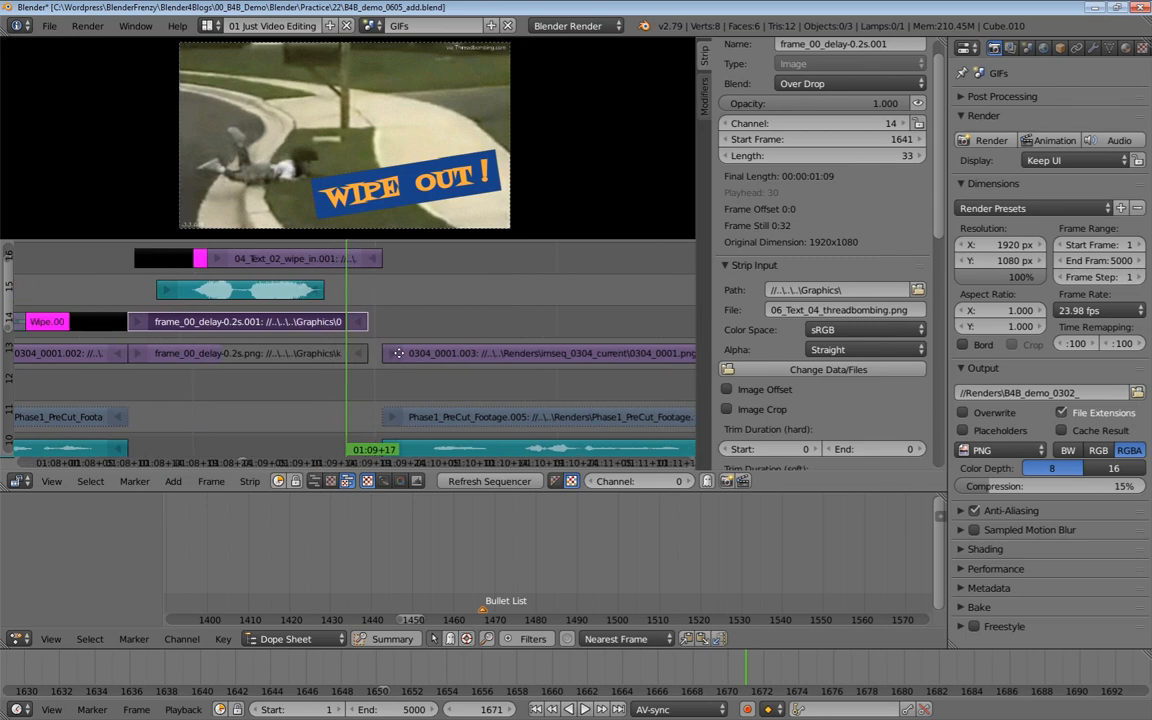
{"action": "scroll", "coordinate": [398, 353], "scroll_direction": "up", "scroll_amount": 2}
{"action": "key", "text": "alt+a"}
{"action": "key", "text": "alt+a"}
{"action": "key", "text": "alt+a"}
{"action": "scroll", "coordinate": [407, 349], "scroll_direction": "down", "scroll_amount": 2}
{"action": "mouse_move", "coordinate": [357, 316]}
{"action": "left_mouse_down"}
{"action": "mouse_move", "coordinate": [383, 310]}
{"action": "mouse_move", "coordinate": [366, 307]}
{"action": "left_mouse_up"}
{"action": "key", "text": "alt+a"}
{"action": "key", "text": "alt+a"}
{"action": "key", "text": "alt+a"}
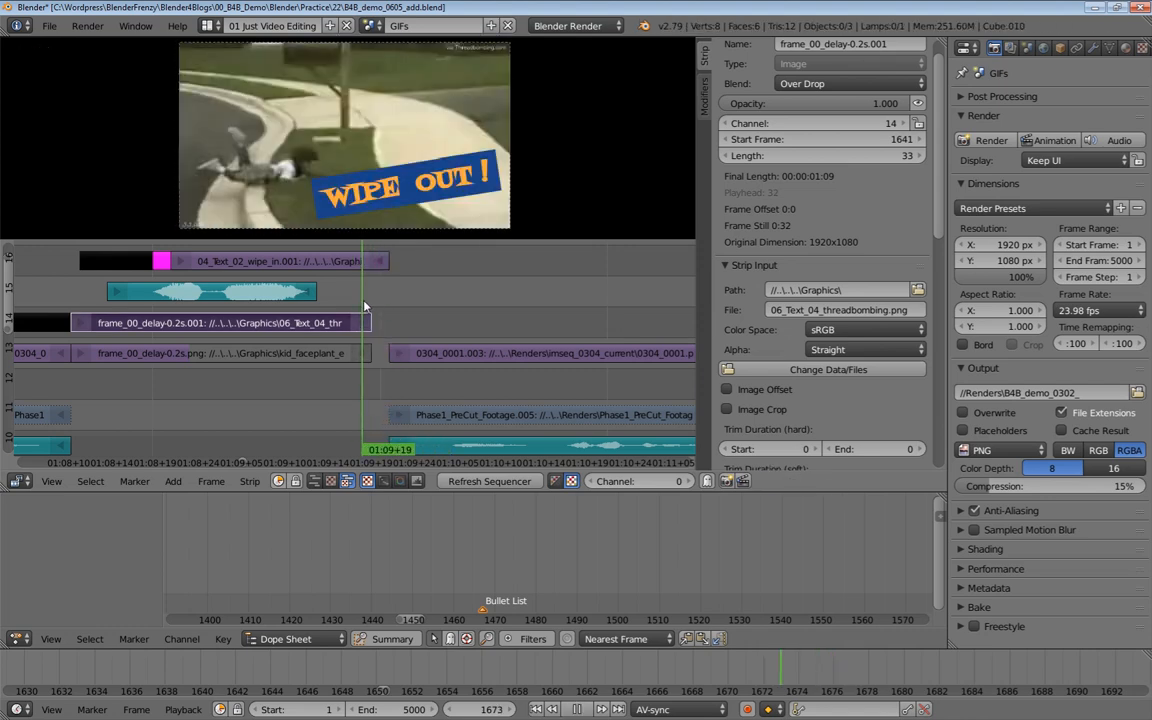
{"action": "scroll", "coordinate": [360, 304], "scroll_direction": "up", "scroll_amount": 2}
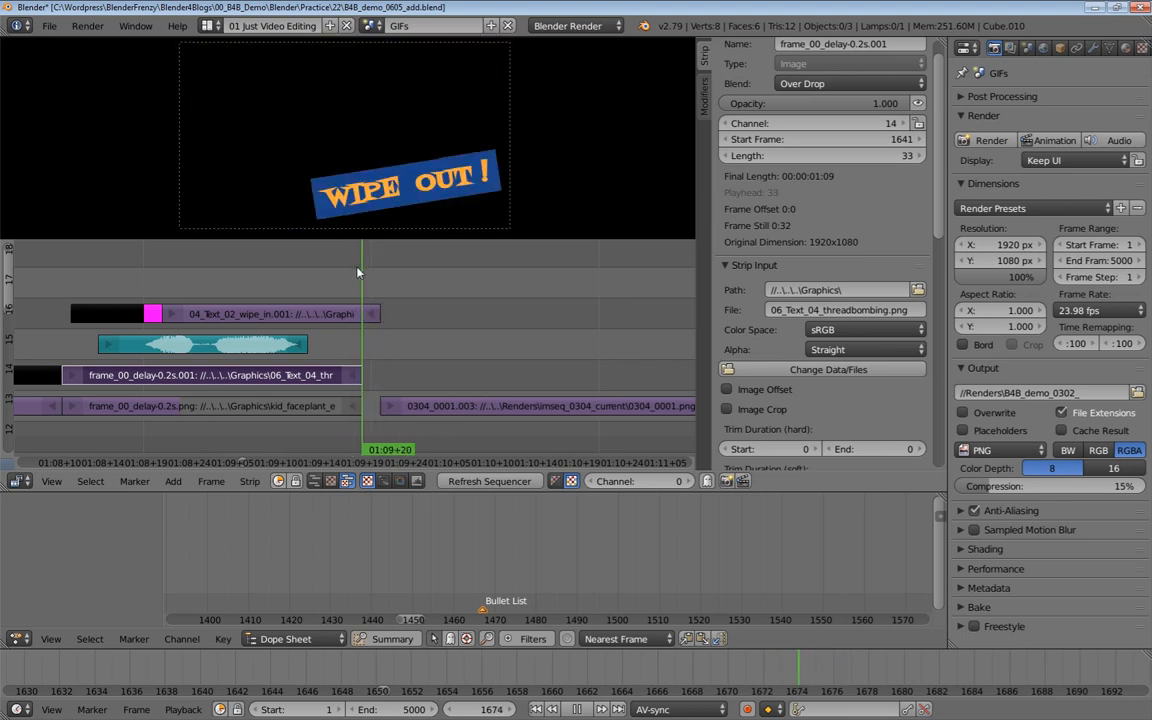
{"action": "key", "text": "Escape"}
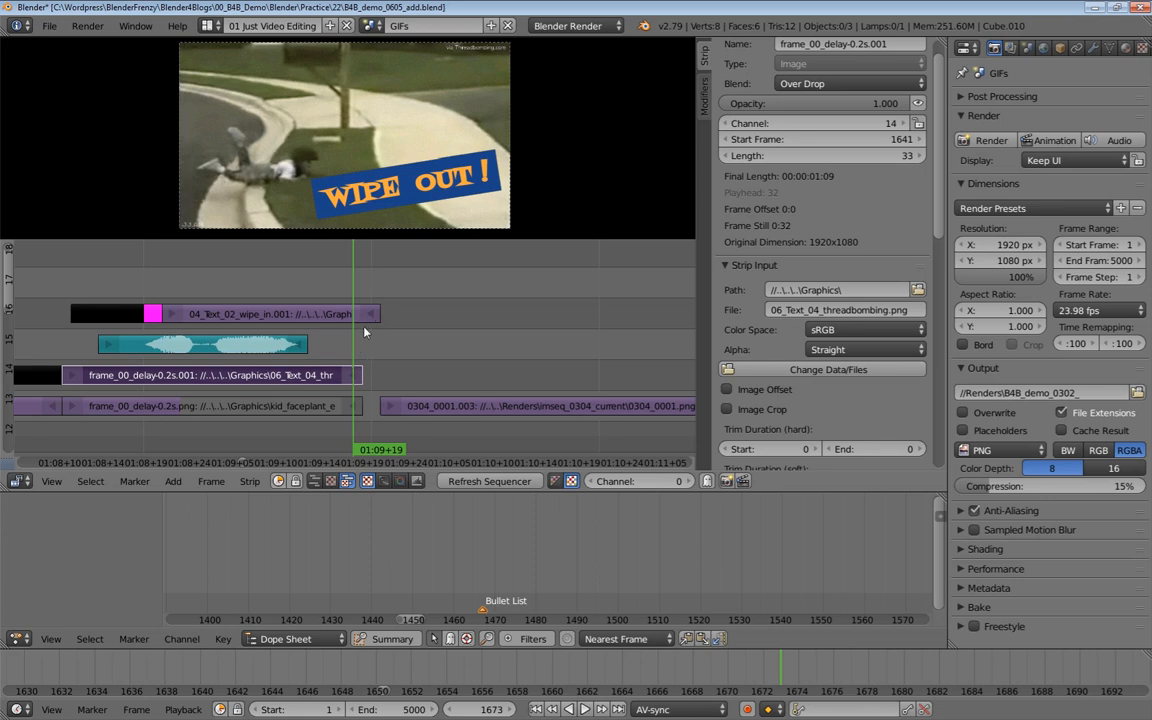
{"action": "key", "text": "alt+a"}
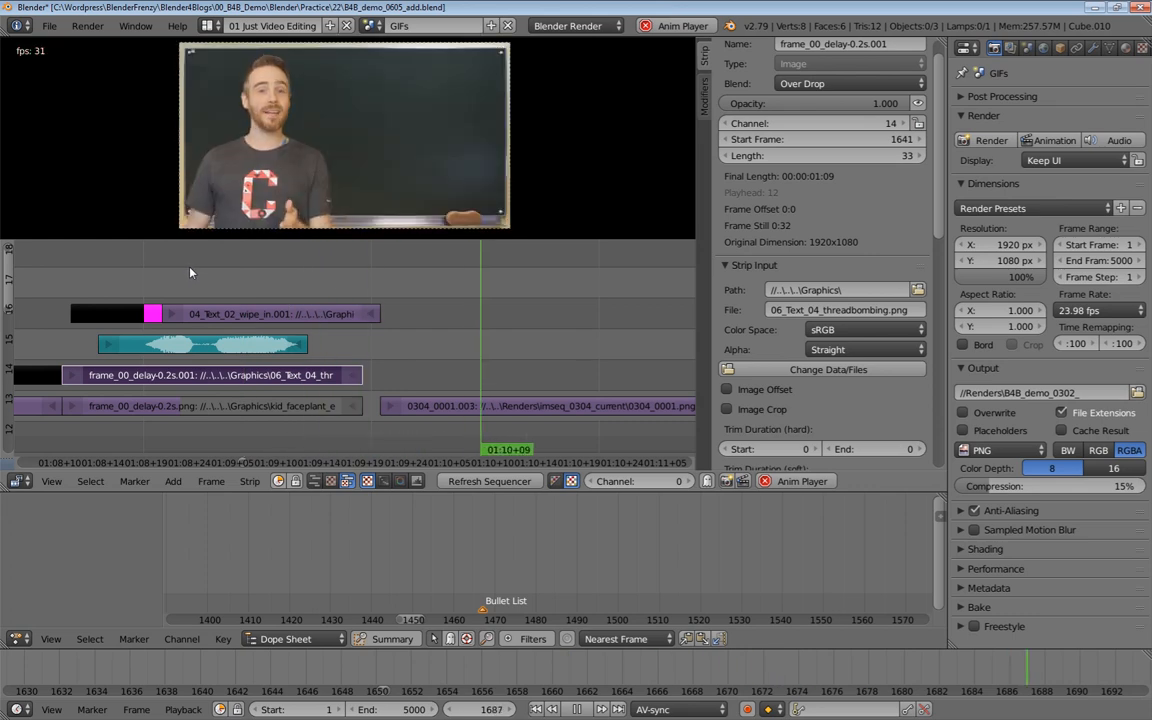
{"action": "key", "text": "alt+a"}
Extend the ends of the faceplant GIF and credit text strips together to frame 1675
{"action": "left_click_drag", "start_coordinate": [350, 288], "coordinate": [298, 265]}
{"action": "right_click", "coordinate": [311, 354]}
{"action": "right_click", "coordinate": [311, 386], "text": "shift"}
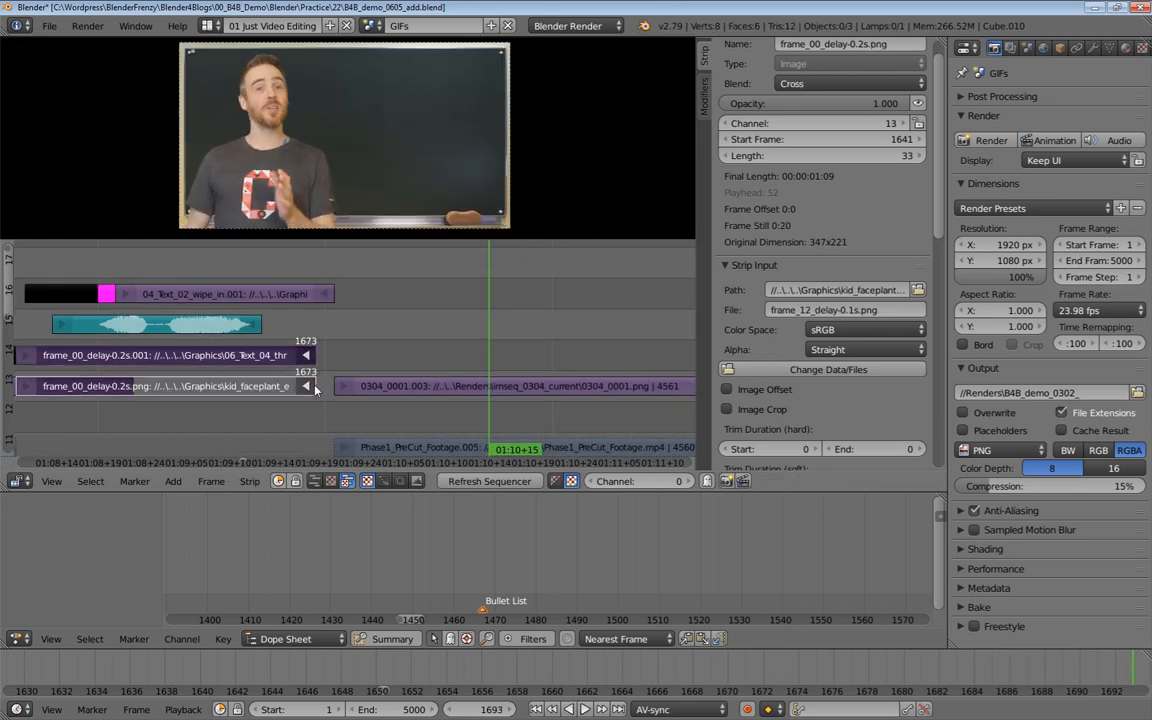
{"action": "key", "text": "g"}
{"action": "left_click", "coordinate": [328, 388]}
Place the playhead at 01:10+09 and look over the whole sequence of strips, including the remaining footage
{"action": "scroll", "coordinate": [375, 313], "scroll_direction": "down", "scroll_amount": 3}
{"action": "left_click", "coordinate": [338, 277]}
{"action": "left_click_drag", "start_coordinate": [338, 277], "coordinate": [404, 268]}
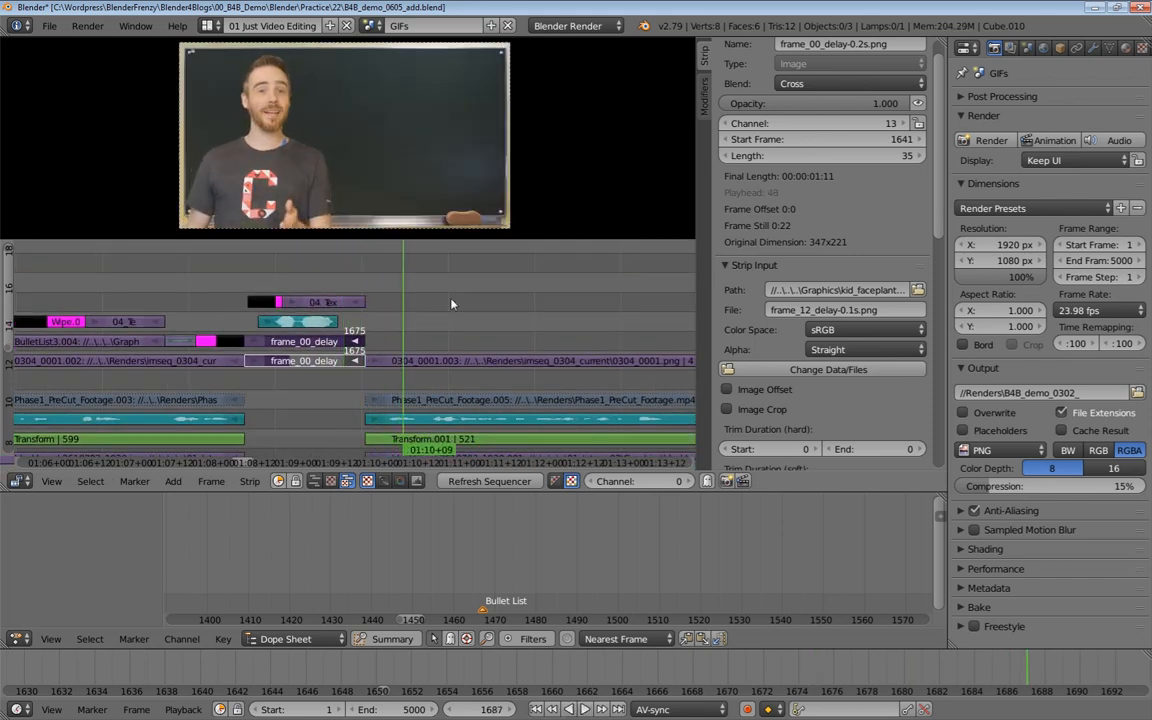
{"action": "scroll", "coordinate": [400, 290], "scroll_direction": "down", "scroll_amount": 10}
{"action": "scroll", "coordinate": [389, 322], "scroll_direction": "up", "scroll_amount": 2}
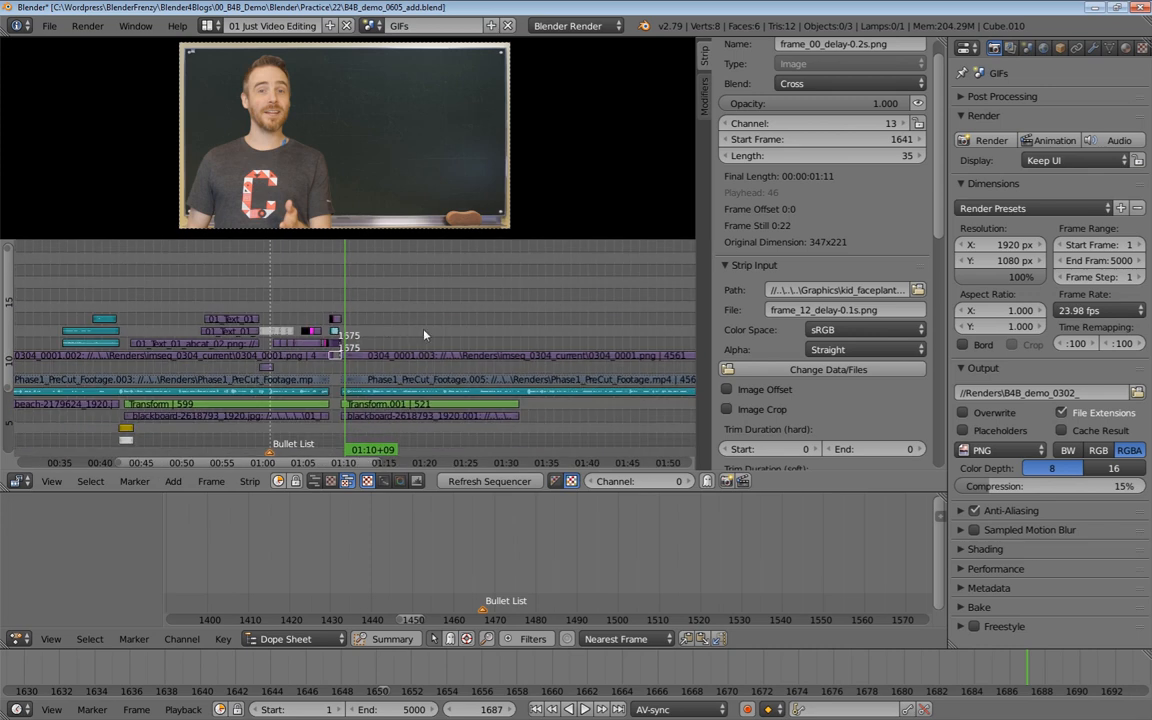
{"action": "scroll", "coordinate": [400, 295], "scroll_direction": "down", "scroll_amount": 6}
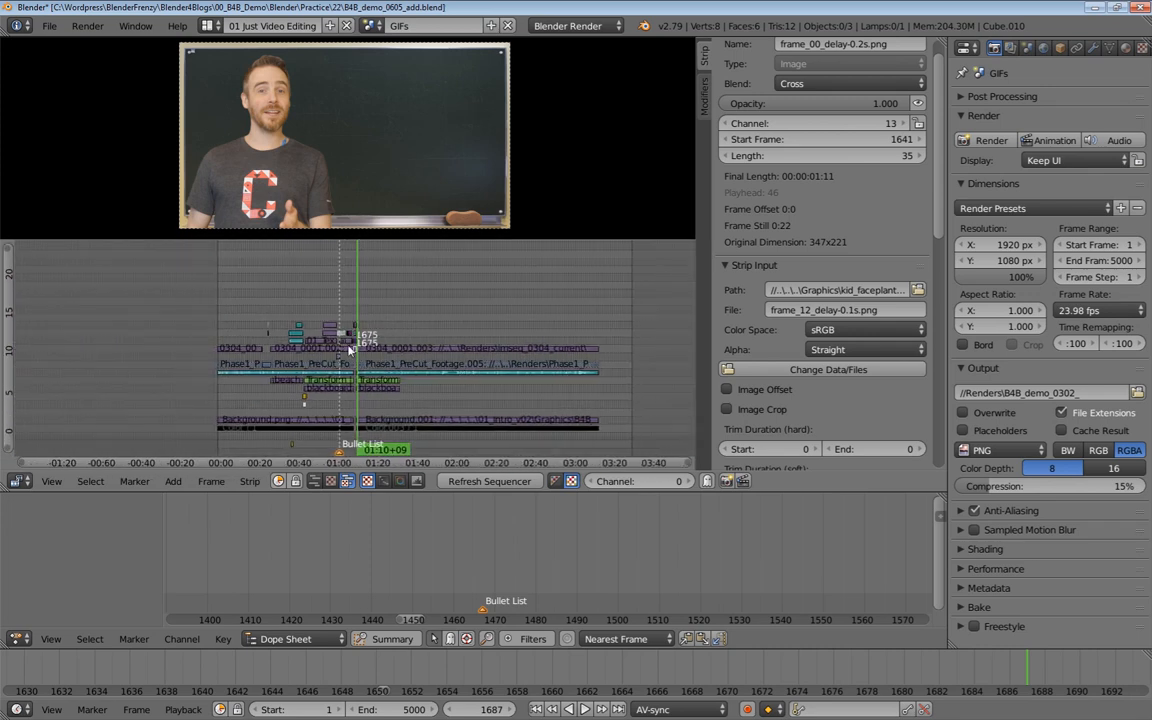
{"action": "scroll", "coordinate": [370, 345], "scroll_direction": "up", "scroll_amount": 4}
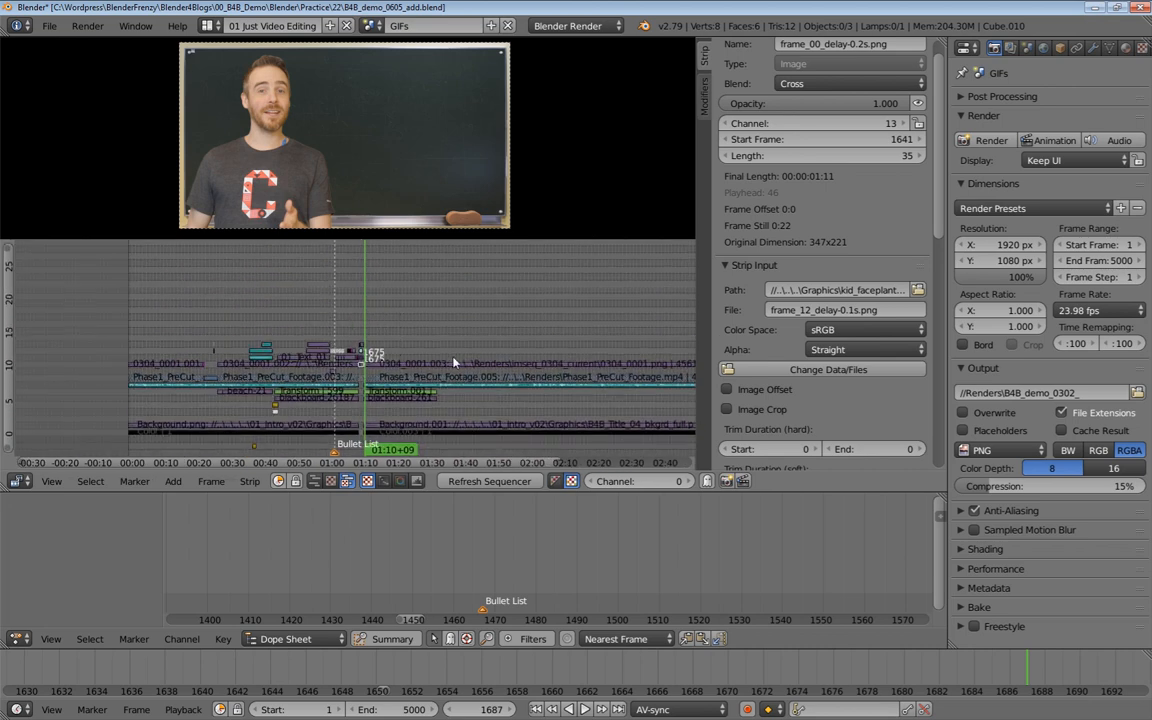
{"action": "scroll", "coordinate": [453, 362], "scroll_direction": "right", "scroll_amount": 4}
{"action": "scroll", "coordinate": [403, 310], "scroll_direction": "up", "scroll_amount": 8}
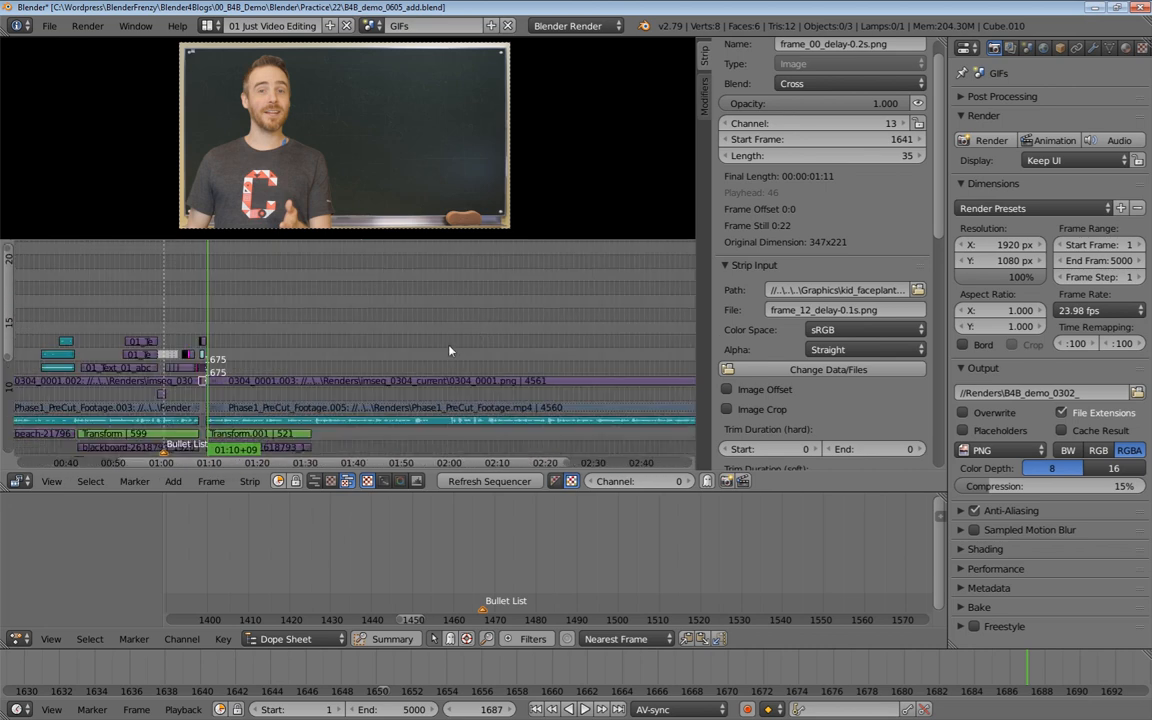
{"action": "scroll", "coordinate": [365, 309], "scroll_direction": "down", "scroll_amount": 8}
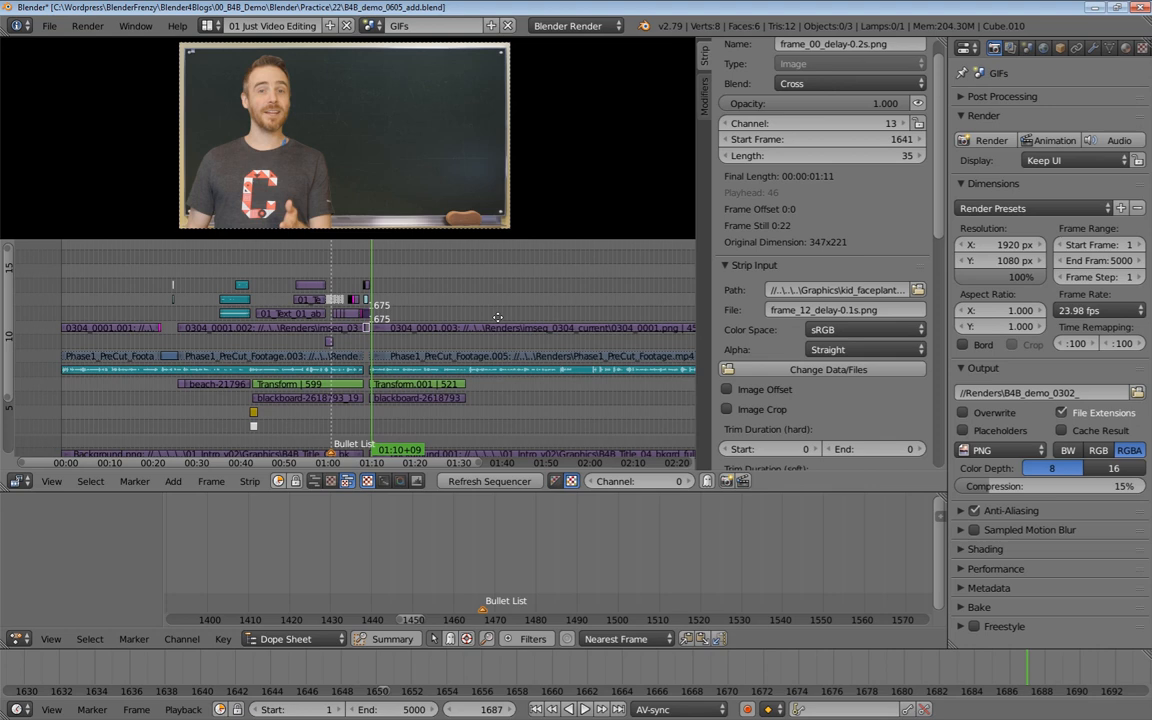
{"action": "left_click_drag", "start_coordinate": [195, 271], "coordinate": [174, 290]}
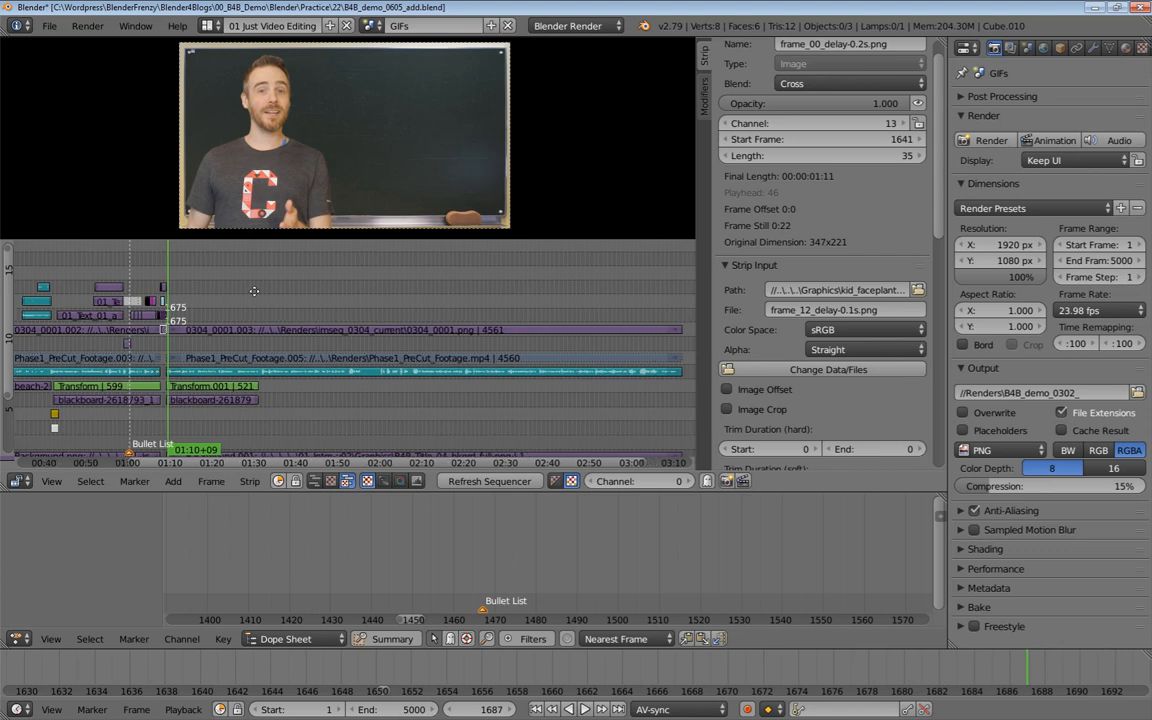
{"action": "scroll", "coordinate": [260, 292], "scroll_direction": "up", "scroll_amount": 1}
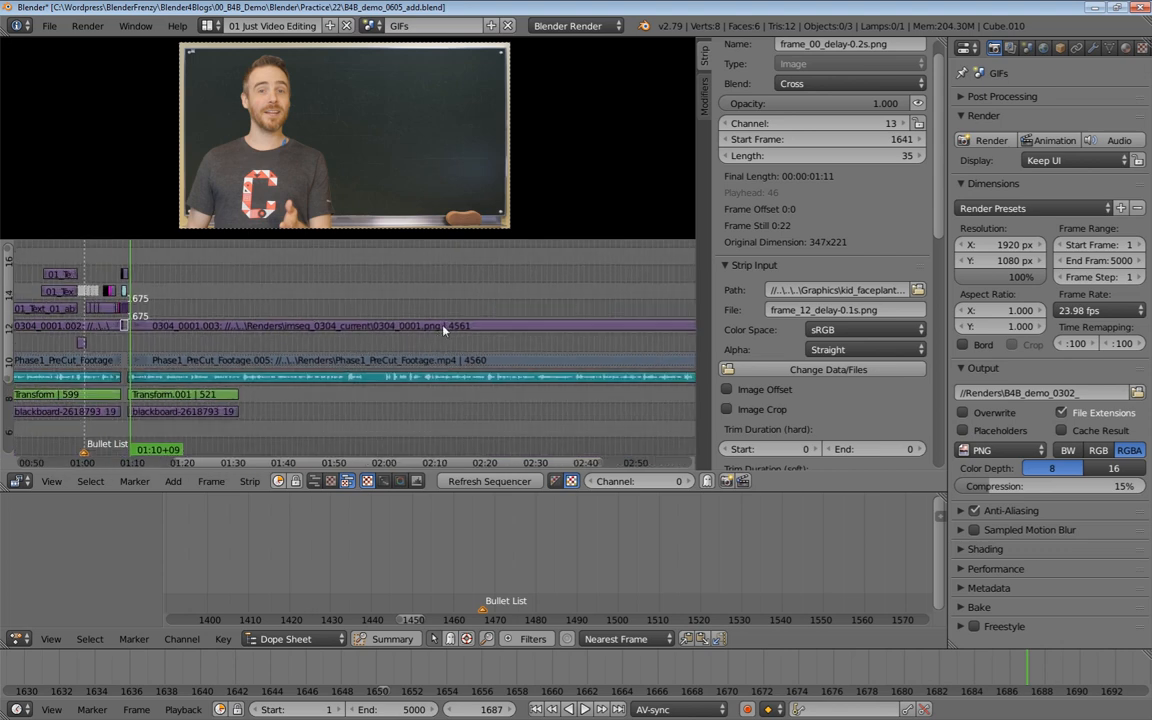
{"action": "scroll", "coordinate": [443, 330], "scroll_direction": "down", "scroll_amount": 3}
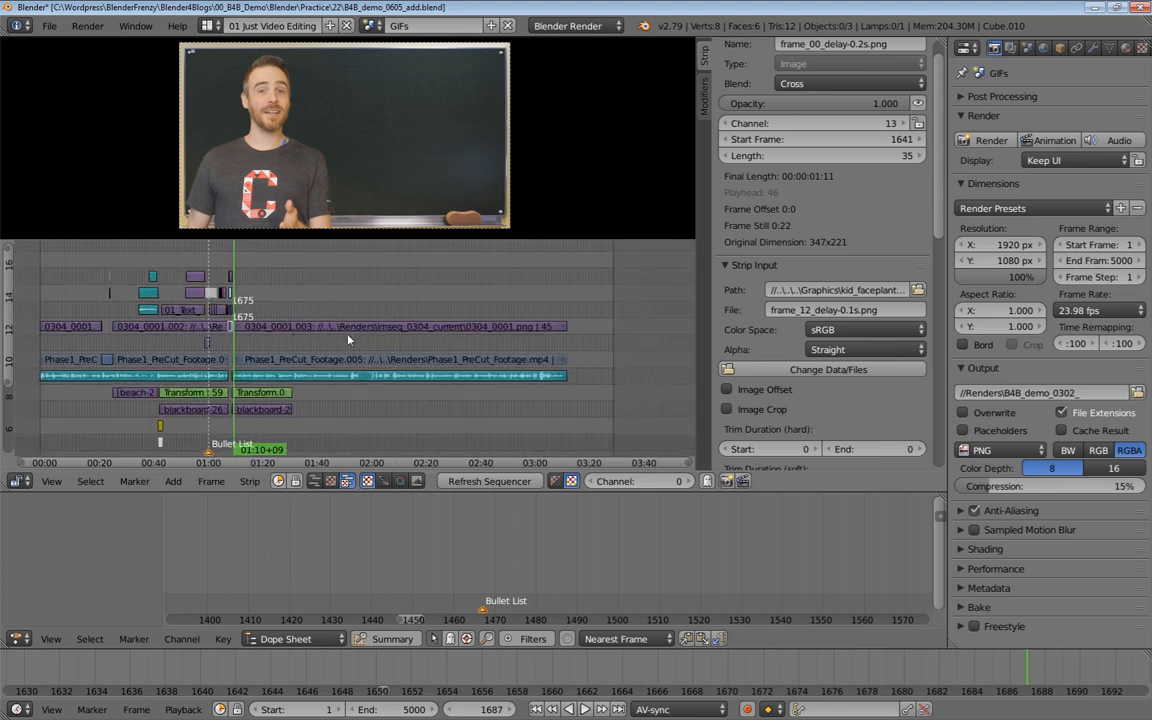